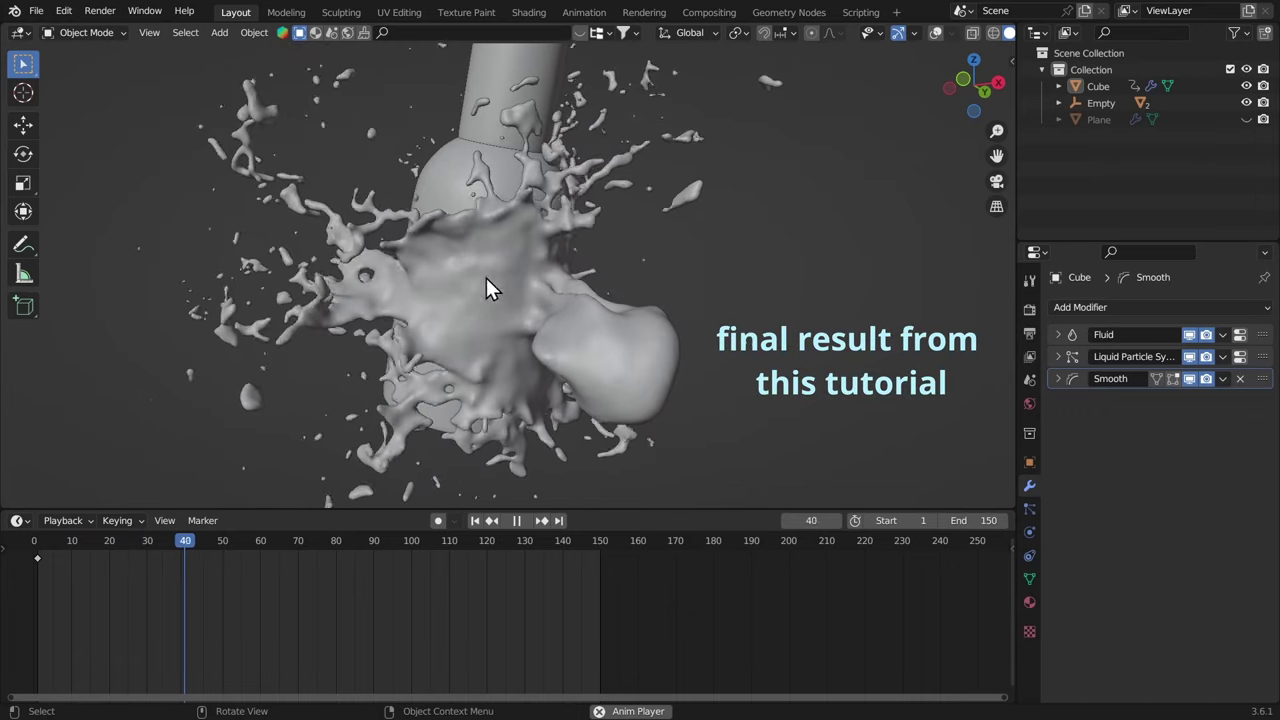
Replay the finished splash animation from the start and orbit around it
{"action": "left_click", "coordinate": [936, 32]}
{"action": "key", "text": "space"}
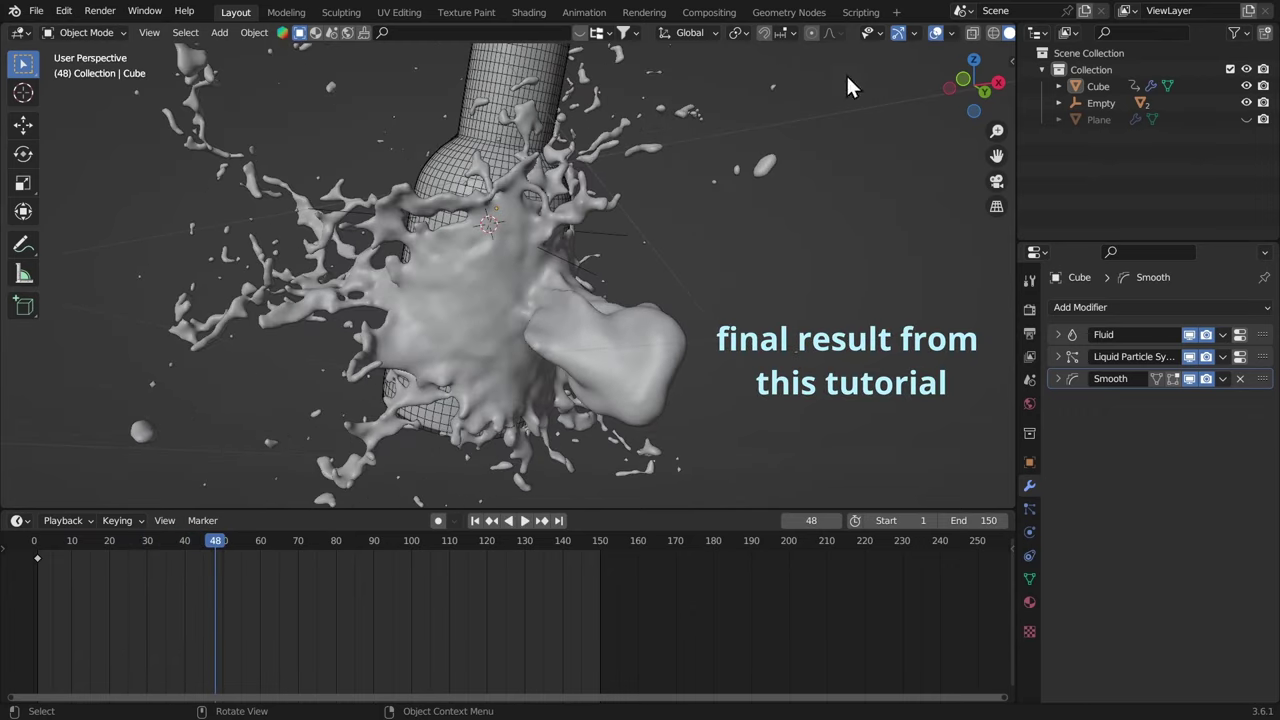
{"action": "left_click", "coordinate": [51, 544]}
{"action": "key", "text": "space"}
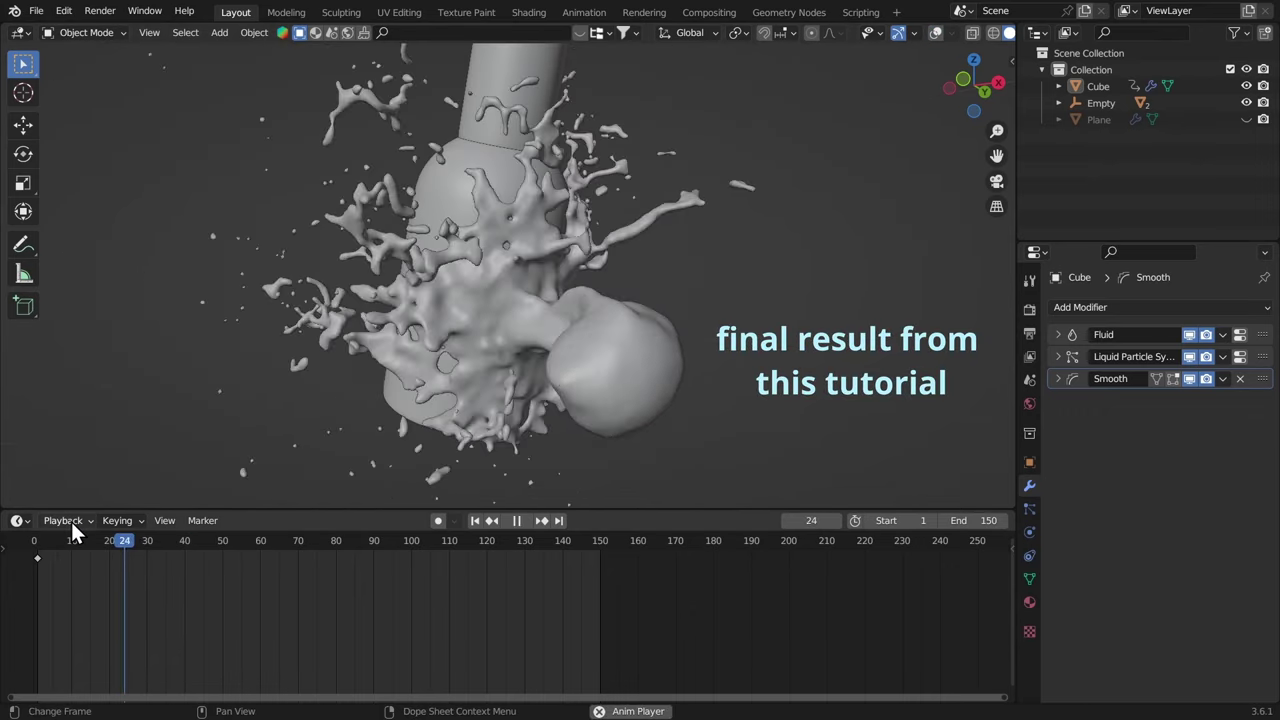
{"action": "mouse_move", "coordinate": [506, 263]}
{"action": "middle_mouse_down"}
{"action": "mouse_move", "coordinate": [417, 334]}
{"action": "mouse_move", "coordinate": [443, 314]}
{"action": "mouse_move", "coordinate": [557, 330]}
{"action": "mouse_move", "coordinate": [563, 294]}
{"action": "middle_mouse_up"}
Maximize the viewport in Rendered shading and orbit the rendered splash
{"action": "key", "text": "ctrl+space"}
{"action": "key", "text": "z"}
{"action": "left_click", "coordinate": [574, 257]}
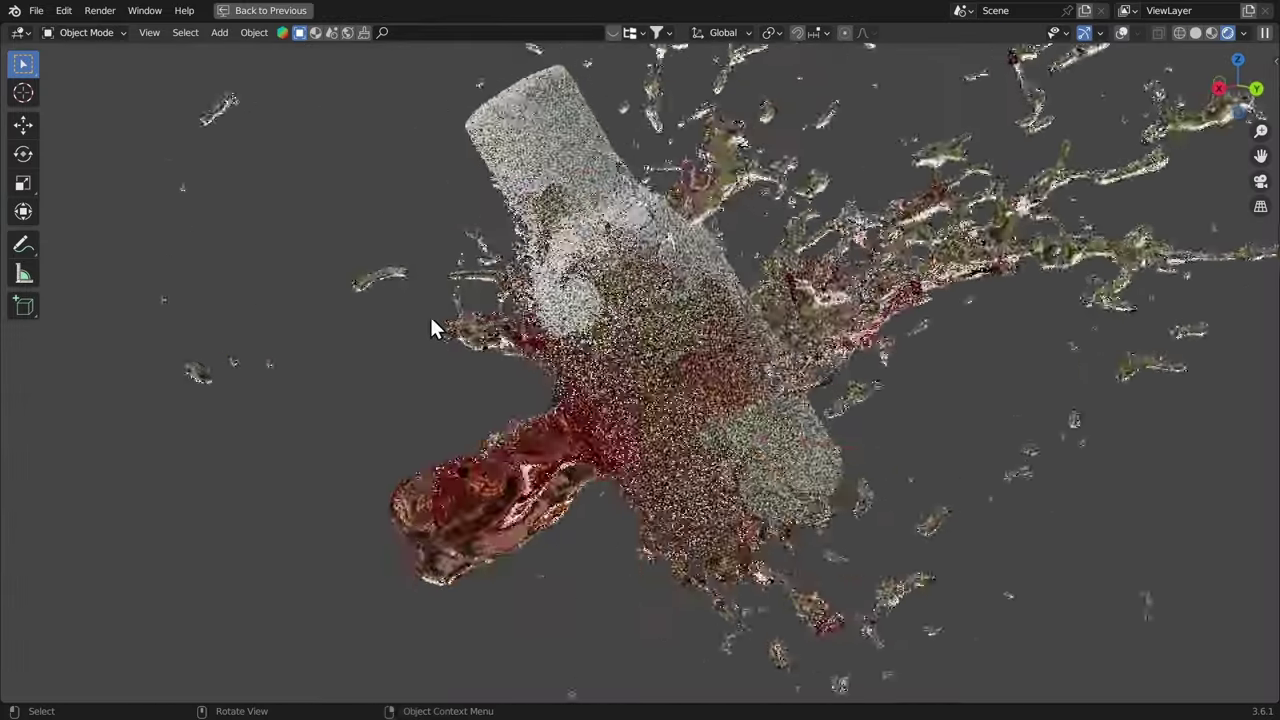
{"action": "middle_click_drag", "start_coordinate": [432, 330], "coordinate": [474, 323]}
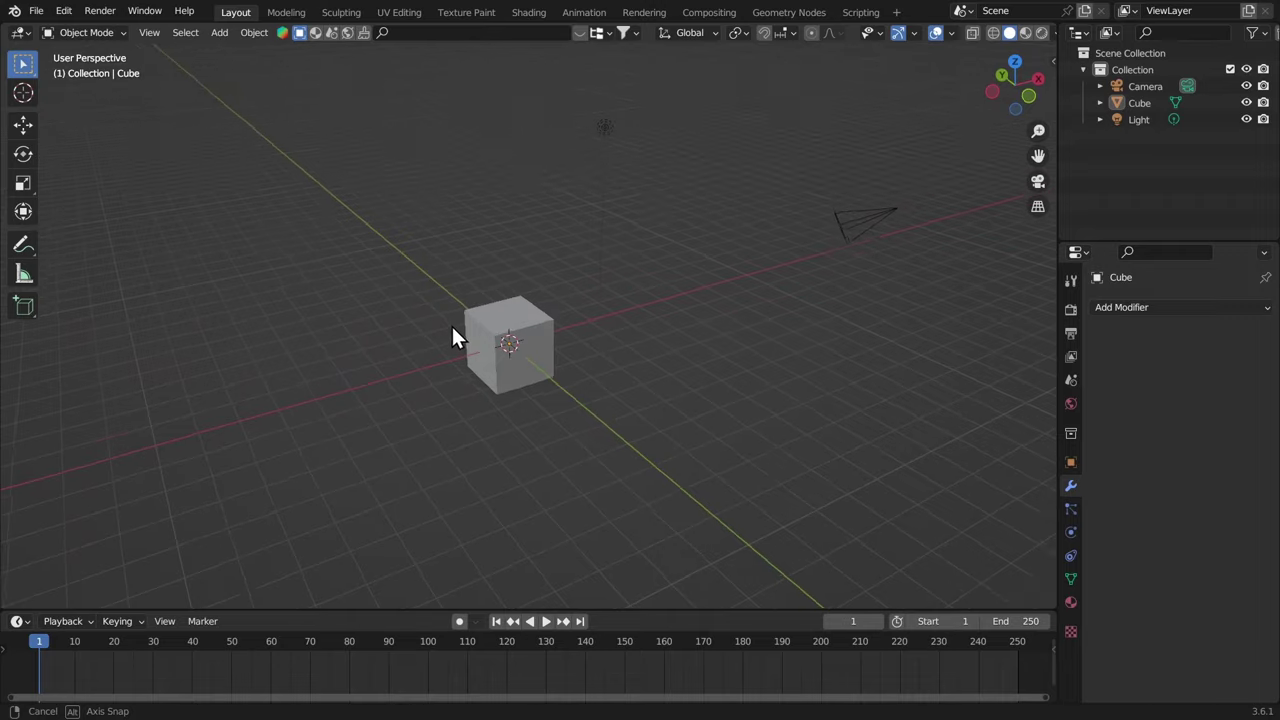
Delete the default camera, cube and light
{"action": "middle_click_drag", "start_coordinate": [453, 326], "coordinate": [455, 330]}
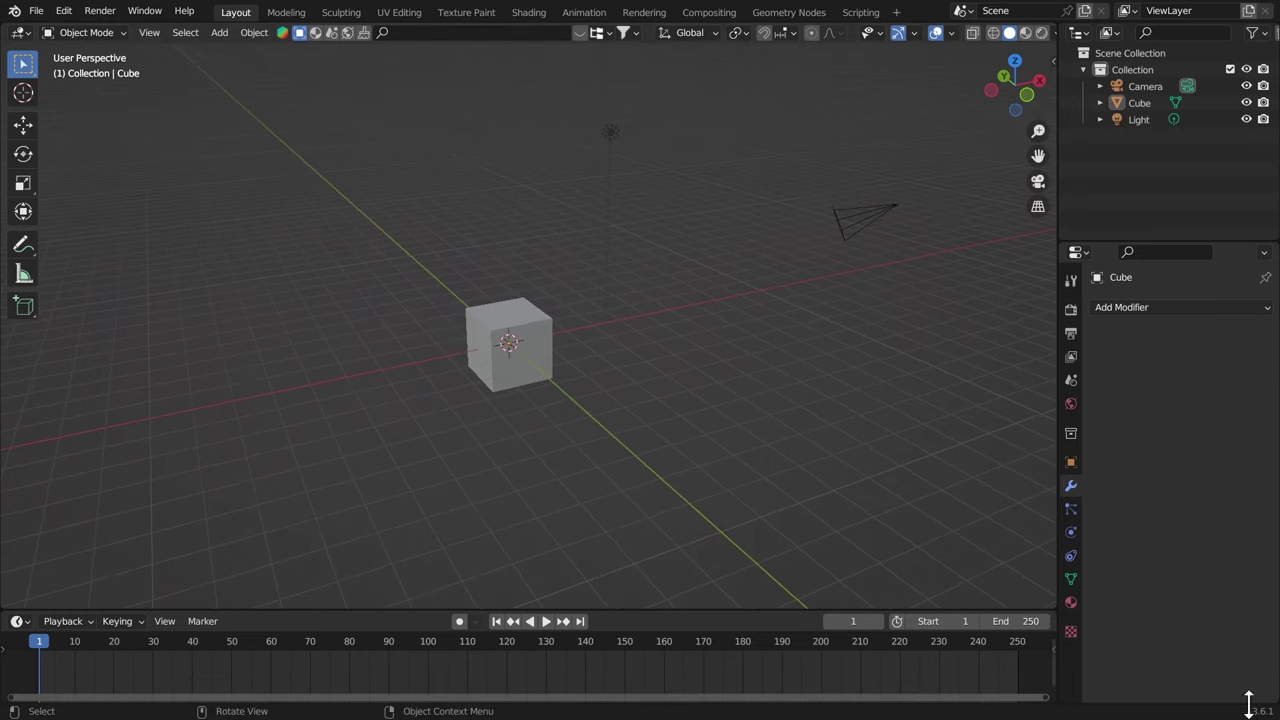
{"action": "middle_click_drag", "start_coordinate": [428, 258], "coordinate": [403, 279]}
{"action": "key", "text": "a"}
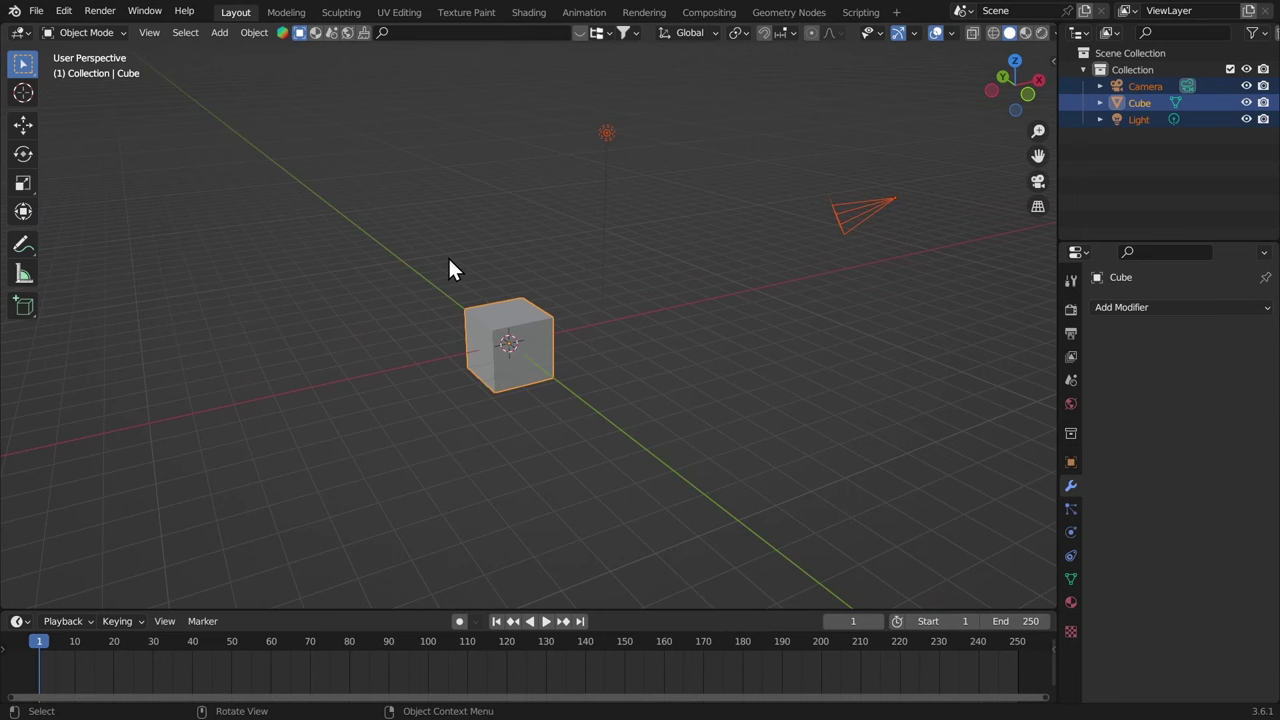
{"action": "key", "text": "x"}
{"action": "left_click", "coordinate": [445, 260]}
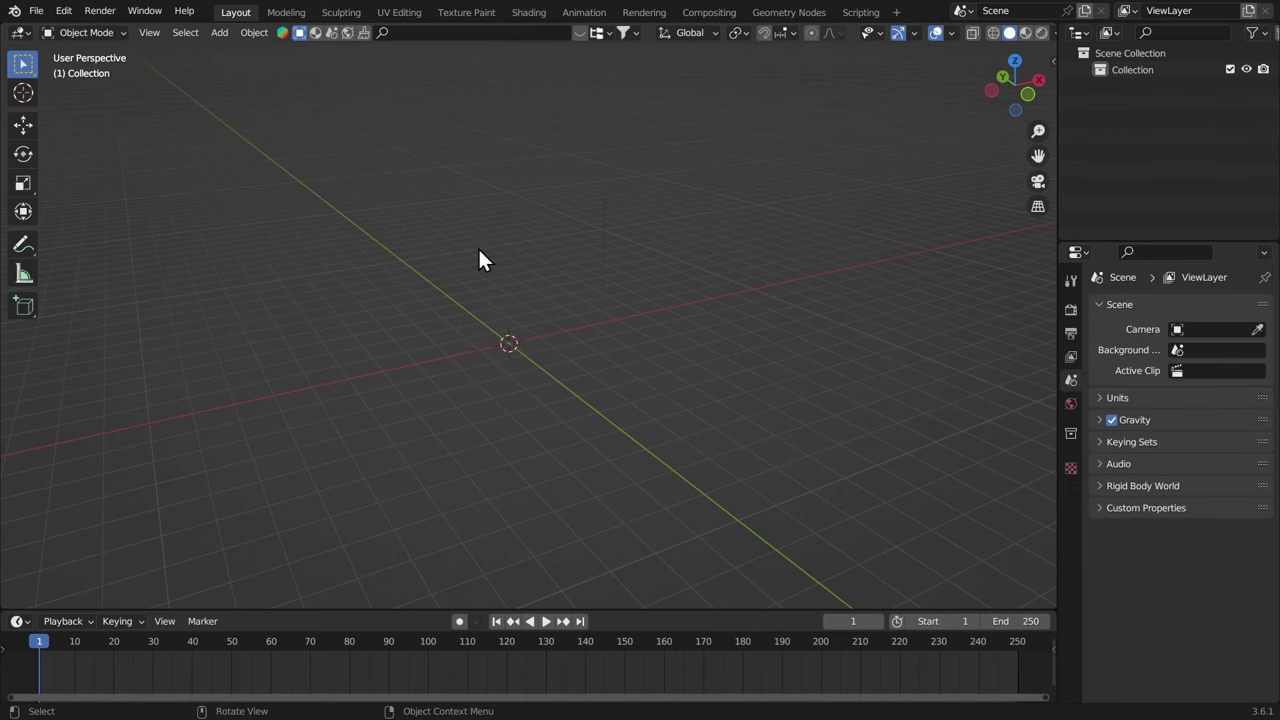
Paste the copied bottle and tilt it with free trackball rotation
{"action": "key", "text": "ctrl+v"}
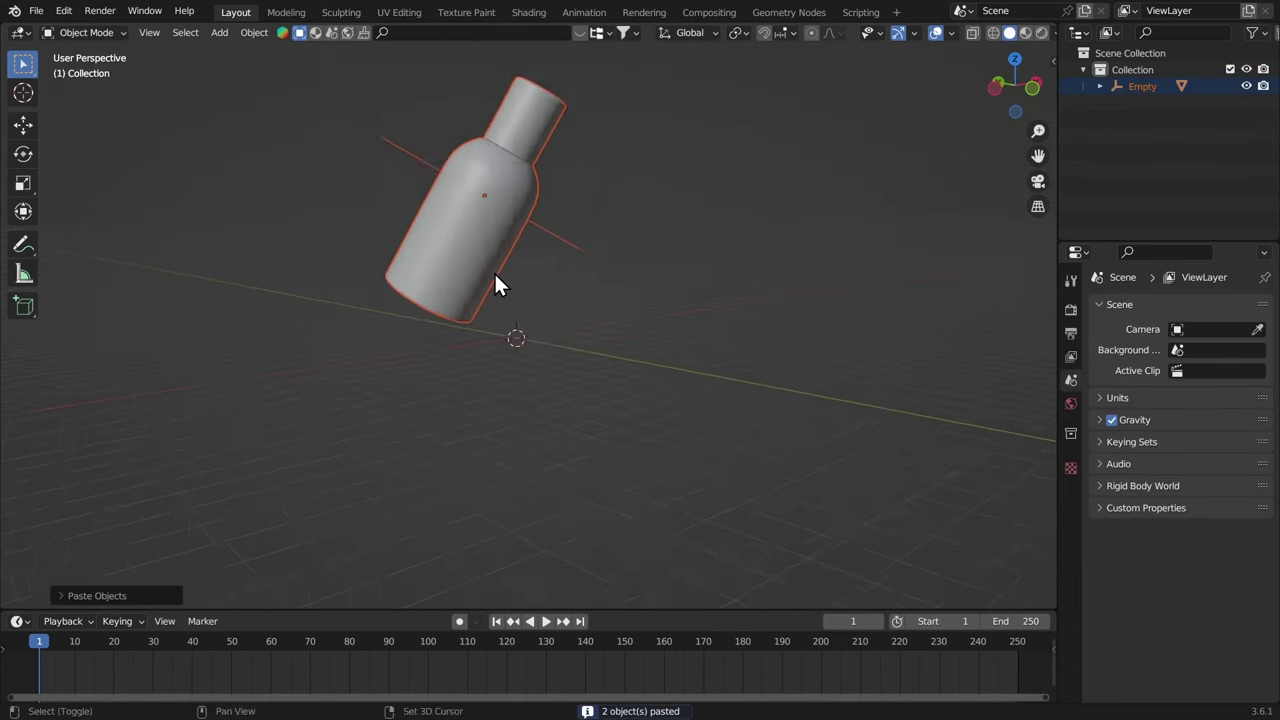
{"action": "key", "text": "r"}
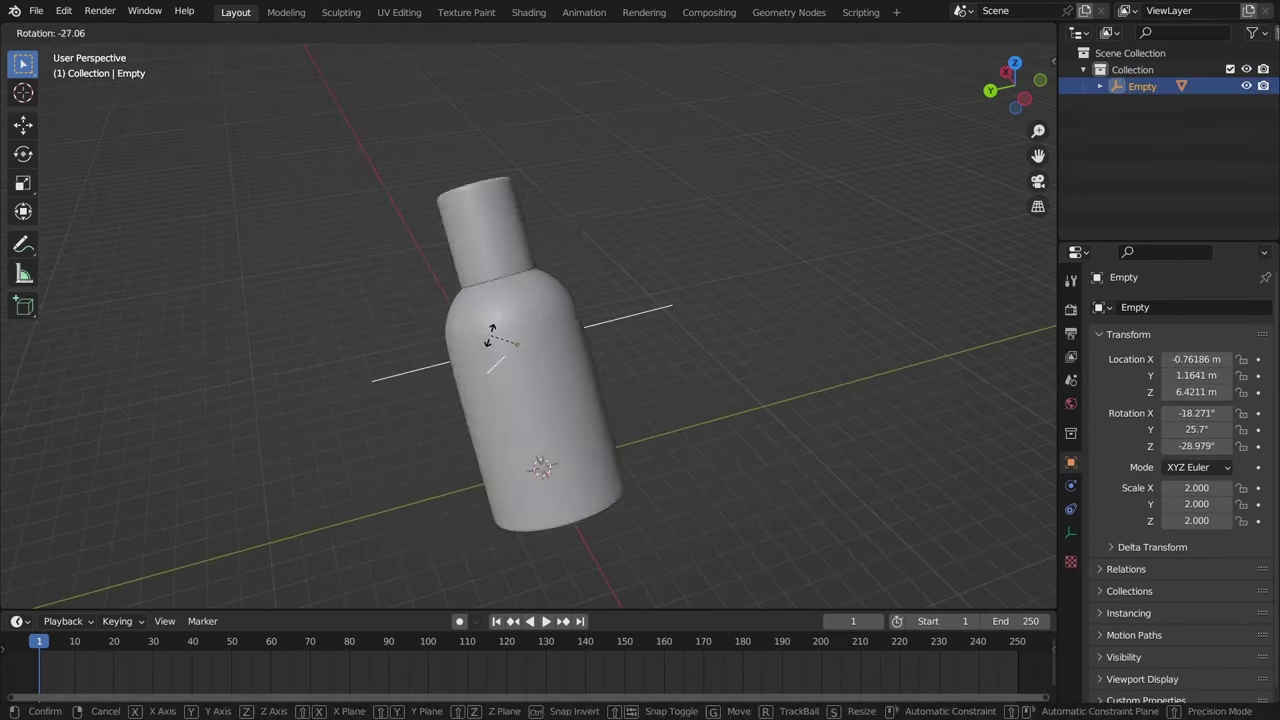
{"action": "key", "text": "r"}
{"action": "left_click", "coordinate": [493, 339]}
{"action": "mouse_move", "coordinate": [493, 339]}
{"action": "middle_mouse_down"}
{"action": "mouse_move", "coordinate": [498, 298]}
{"action": "mouse_move", "coordinate": [467, 271]}
{"action": "mouse_move", "coordinate": [480, 334]}
{"action": "middle_mouse_up"}
From the left view, measure the bottle at about 10.9 m tall, then return to perspective
{"action": "left_click", "coordinate": [1003, 112]}
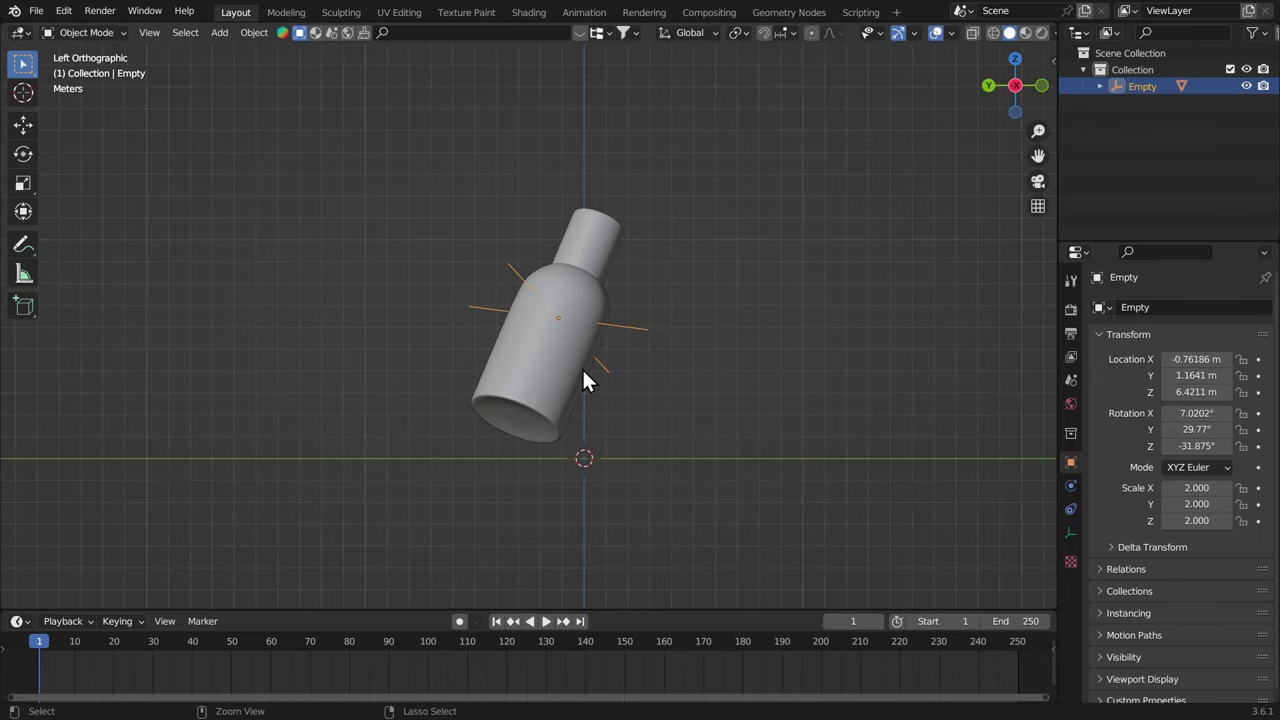
{"action": "scroll", "coordinate": [566, 345], "scroll_direction": "up", "scroll_amount": 2}
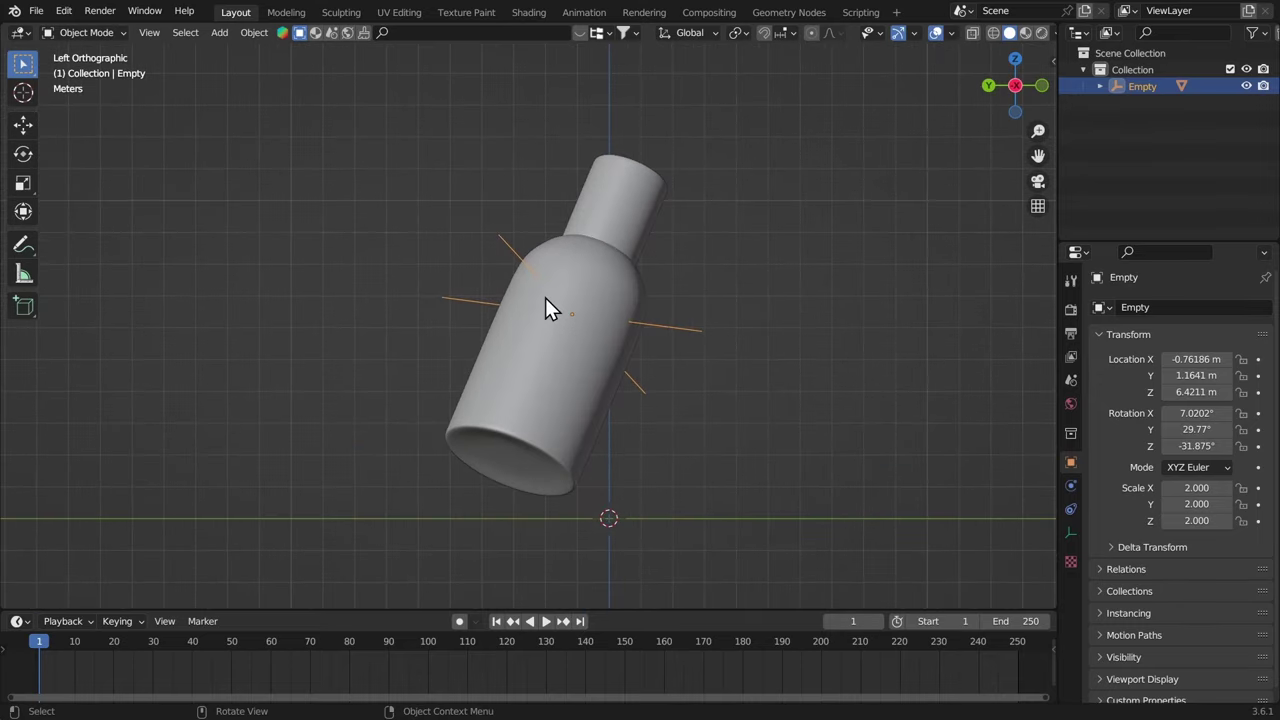
{"action": "left_click", "coordinate": [24, 274]}
{"action": "middle_click_drag", "start_coordinate": [563, 490], "coordinate": [514, 530], "text": "shift"}
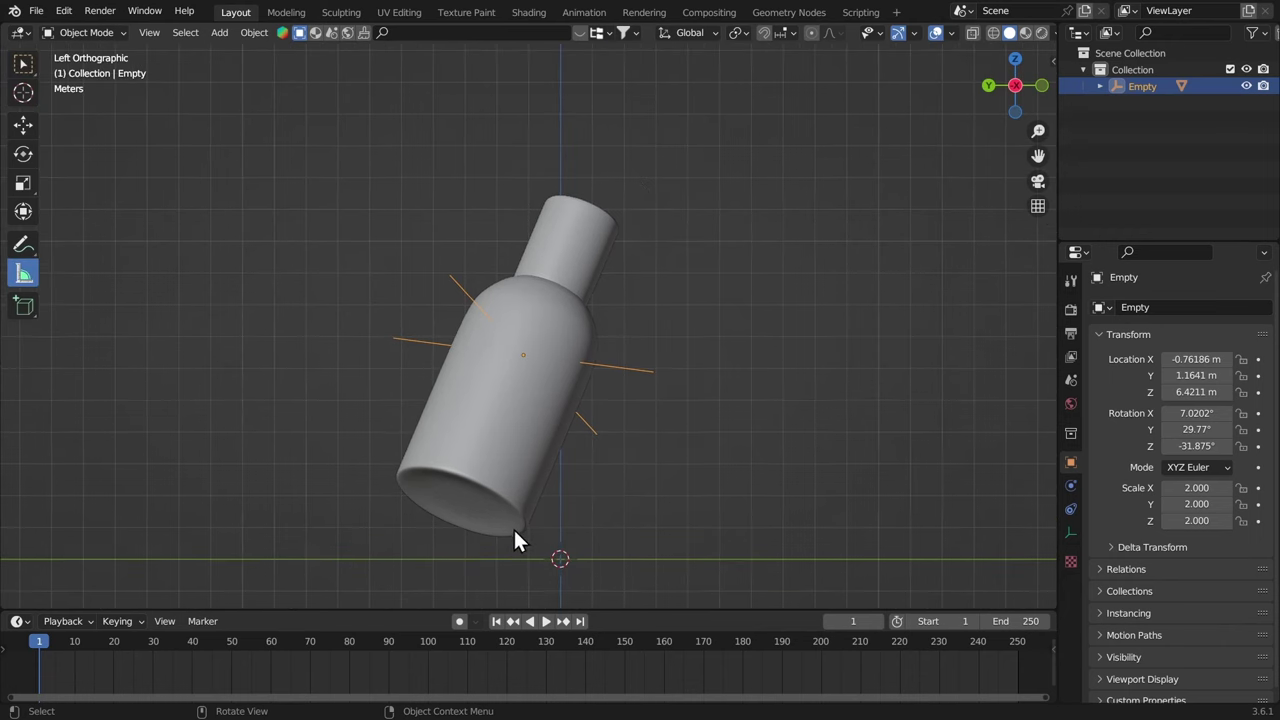
{"action": "left_click_drag", "start_coordinate": [514, 536], "coordinate": [514, 194]}
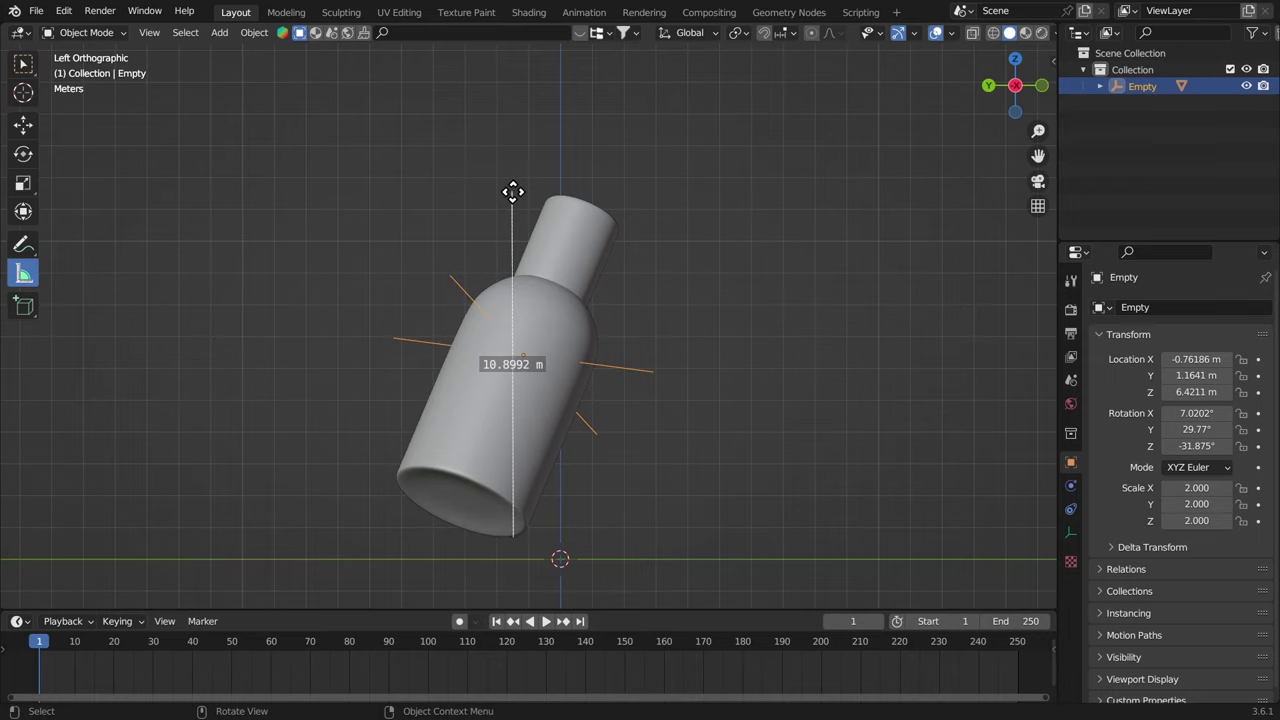
{"action": "key", "text": "Delete"}
{"action": "left_click", "coordinate": [25, 64]}
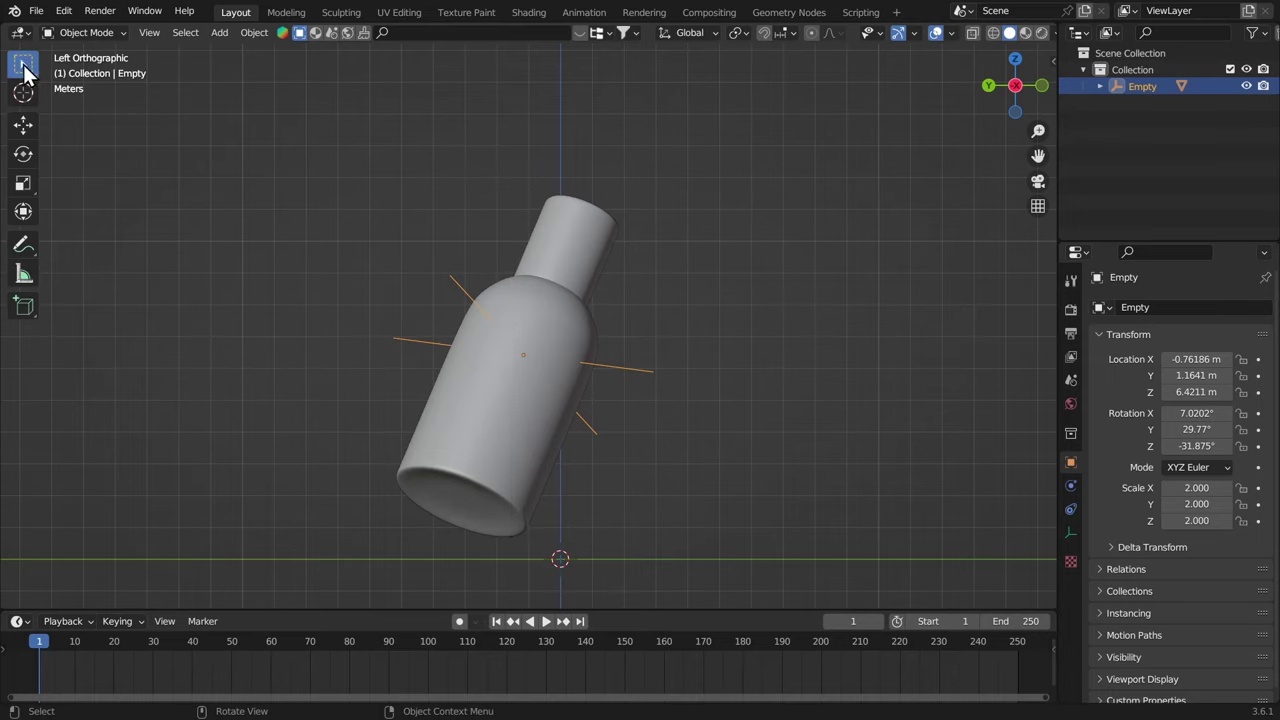
{"action": "key", "text": "t"}
{"action": "middle_click_drag", "start_coordinate": [389, 280], "coordinate": [360, 255]}
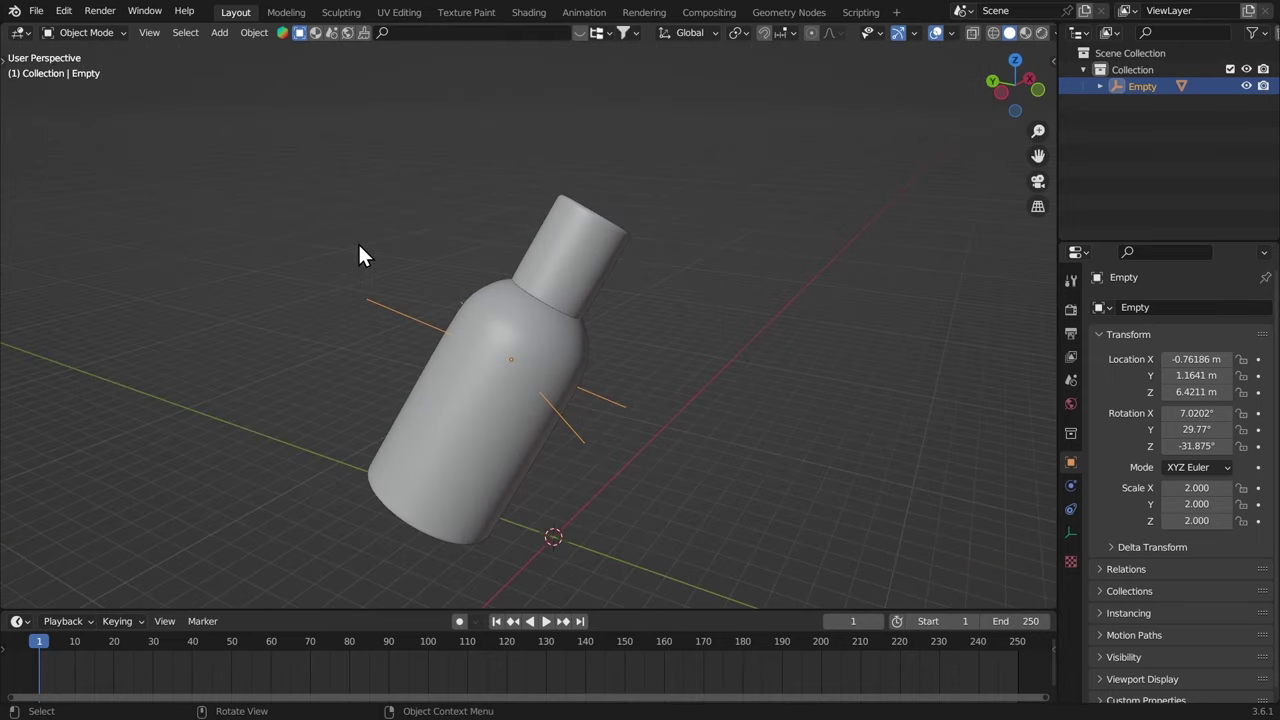
{"action": "middle_click_drag", "start_coordinate": [463, 229], "coordinate": [429, 266]}
Add a cube and scale it up to about ten times its size
{"action": "key", "text": "shift+a"}
{"action": "mouse_move", "coordinate": [429, 262]}
{"action": "left_click", "coordinate": [502, 275]}
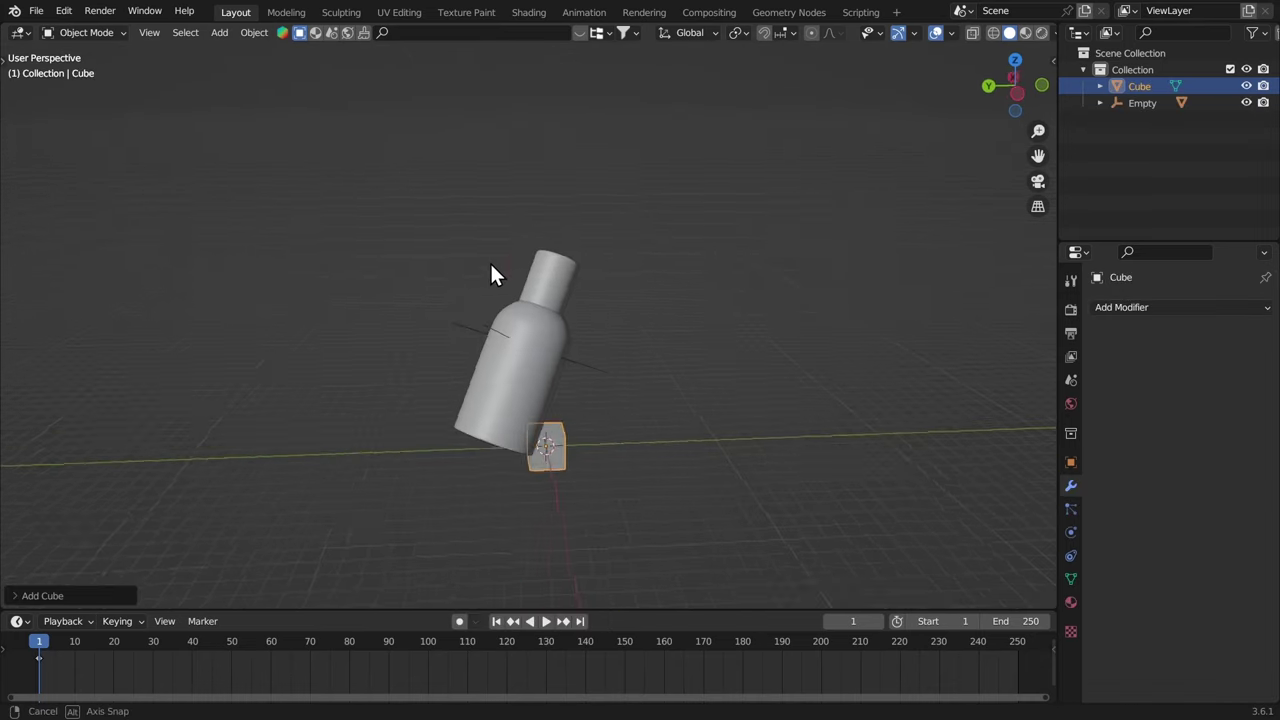
{"action": "key", "text": "s"}
{"action": "left_click", "coordinate": [422, 263]}
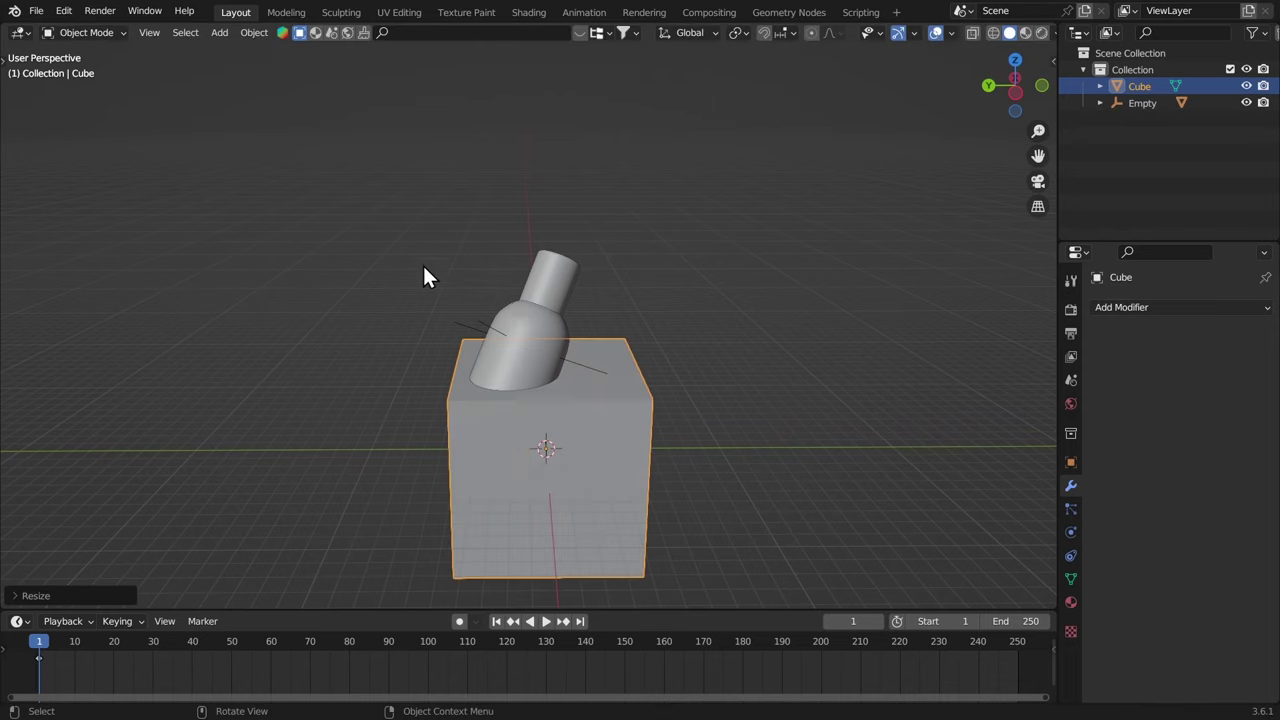
{"action": "key", "text": "s"}
{"action": "left_click", "coordinate": [323, 208]}
{"action": "middle_click_drag", "start_coordinate": [411, 273], "coordinate": [395, 266]}
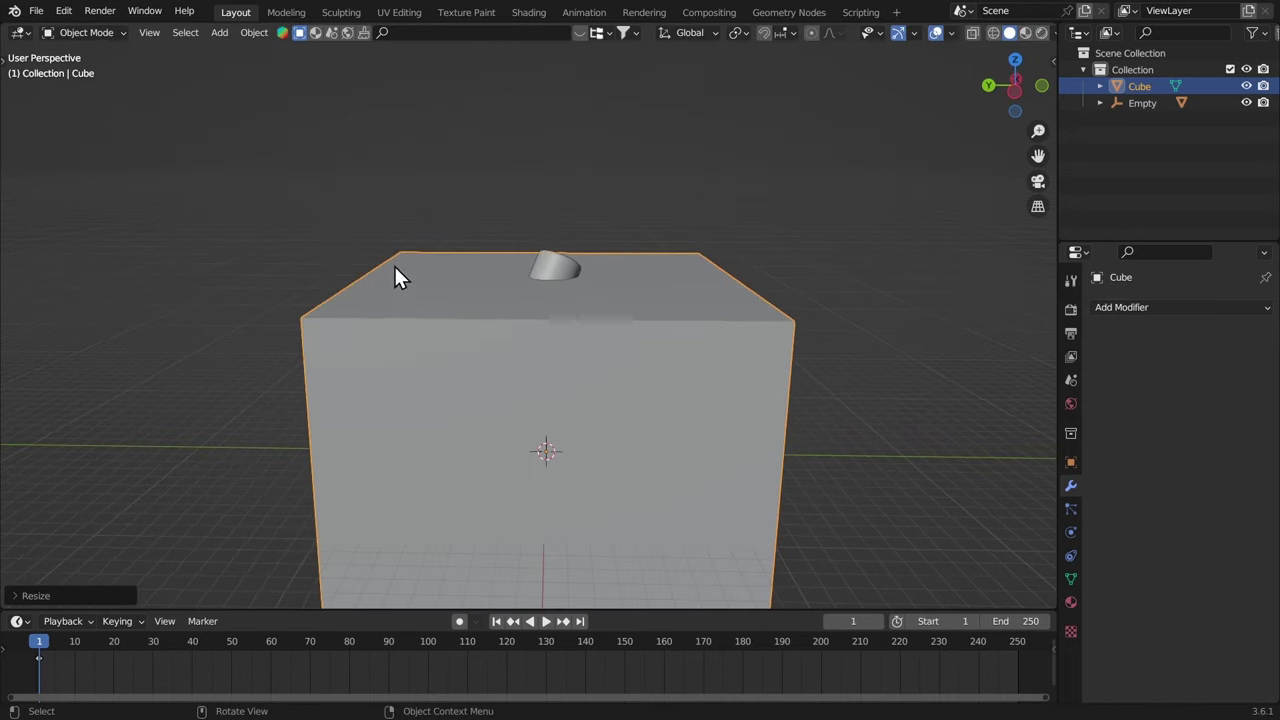
Set the cube's viewport display to Wire in its object properties
{"action": "left_click", "coordinate": [1070, 461]}
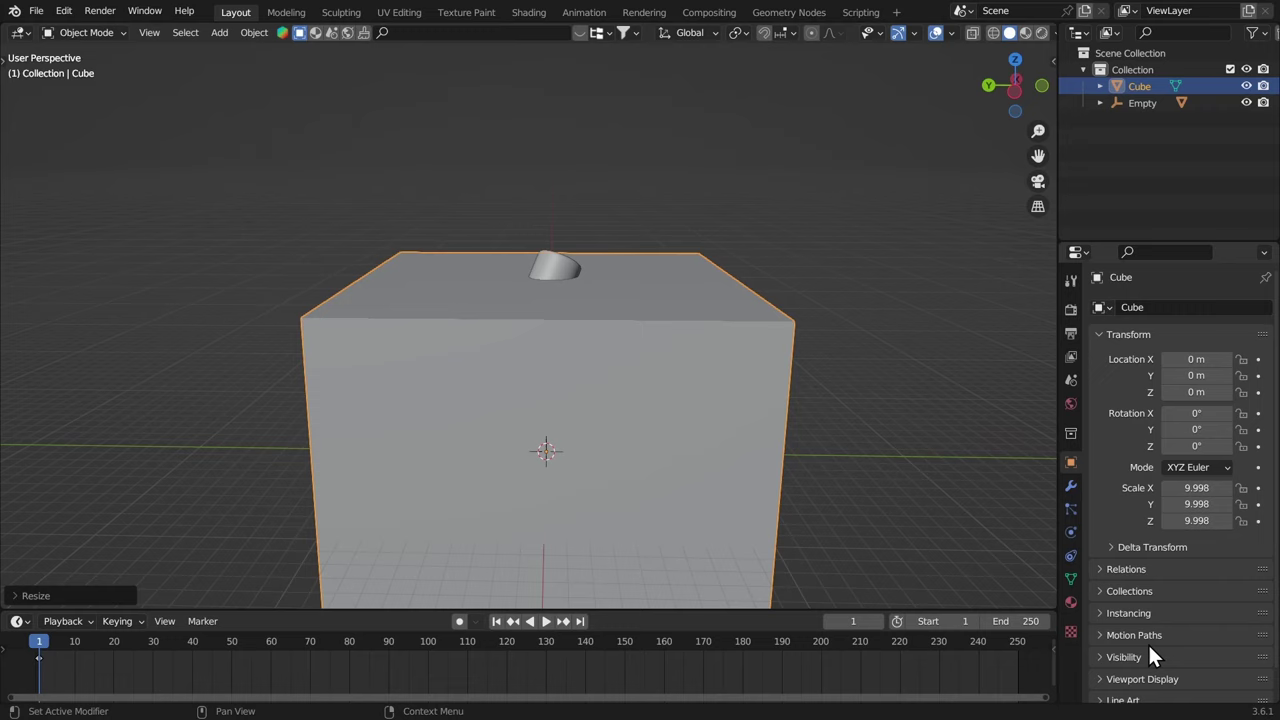
{"action": "left_click", "coordinate": [1118, 651]}
{"action": "scroll", "coordinate": [1152, 504], "scroll_direction": "down", "scroll_amount": 5}
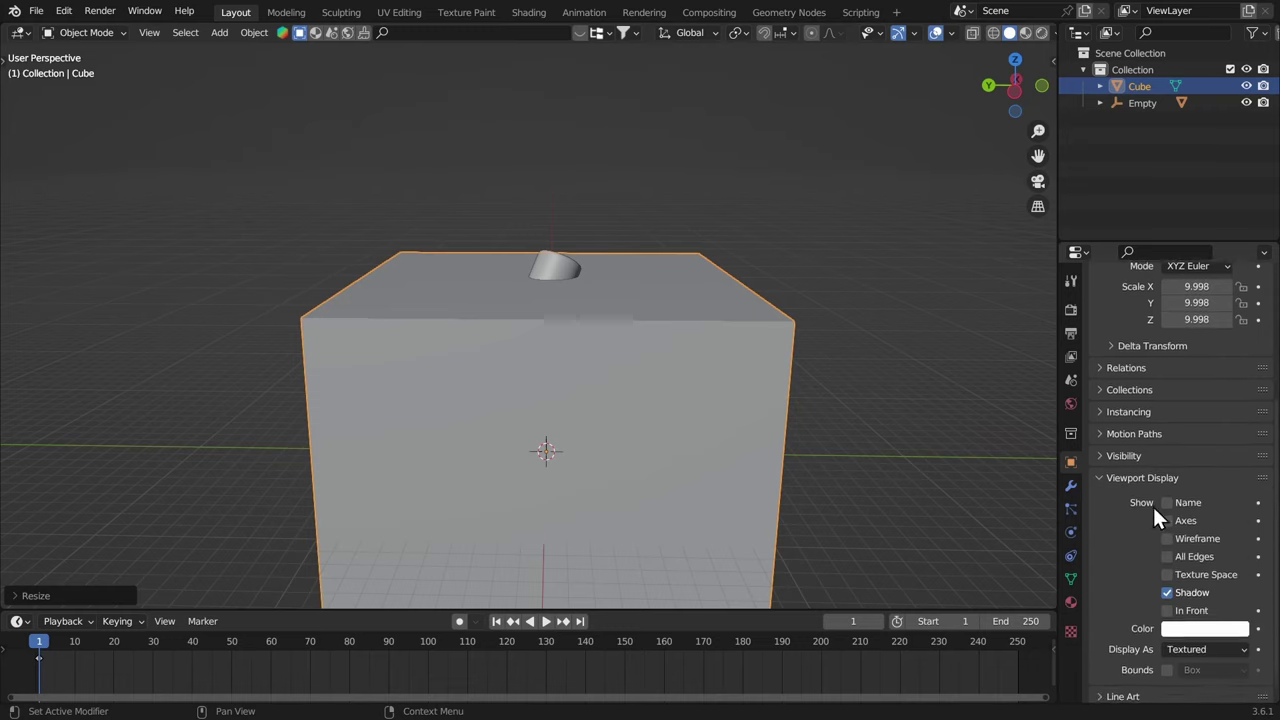
{"action": "left_click", "coordinate": [1180, 622]}
{"action": "left_click", "coordinate": [1185, 586]}
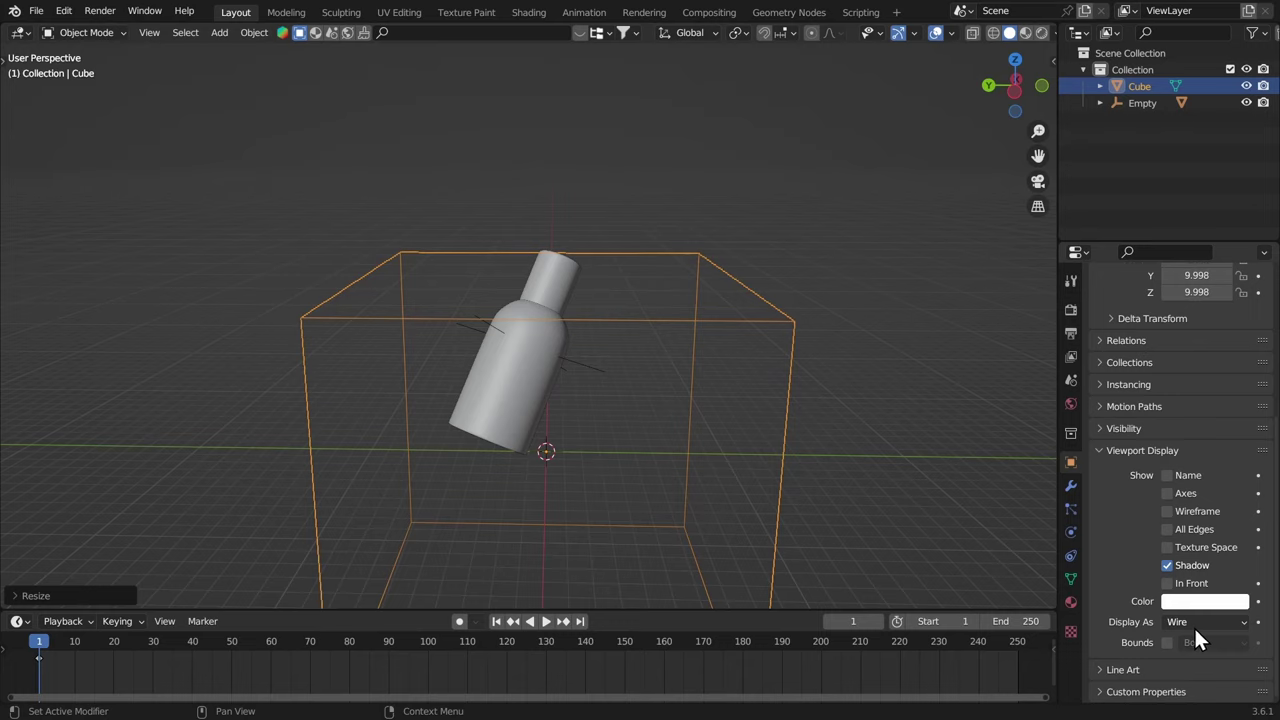
{"action": "key", "text": "q"}
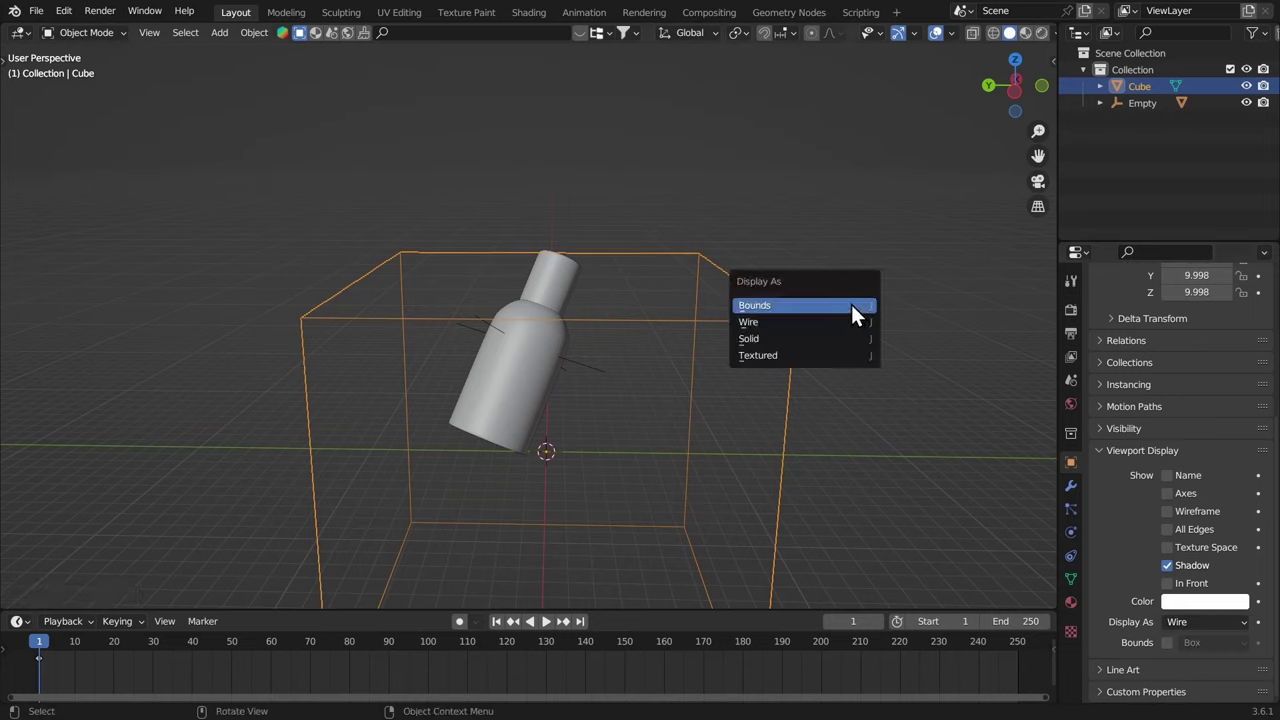
{"action": "right_click", "coordinate": [1183, 621]}
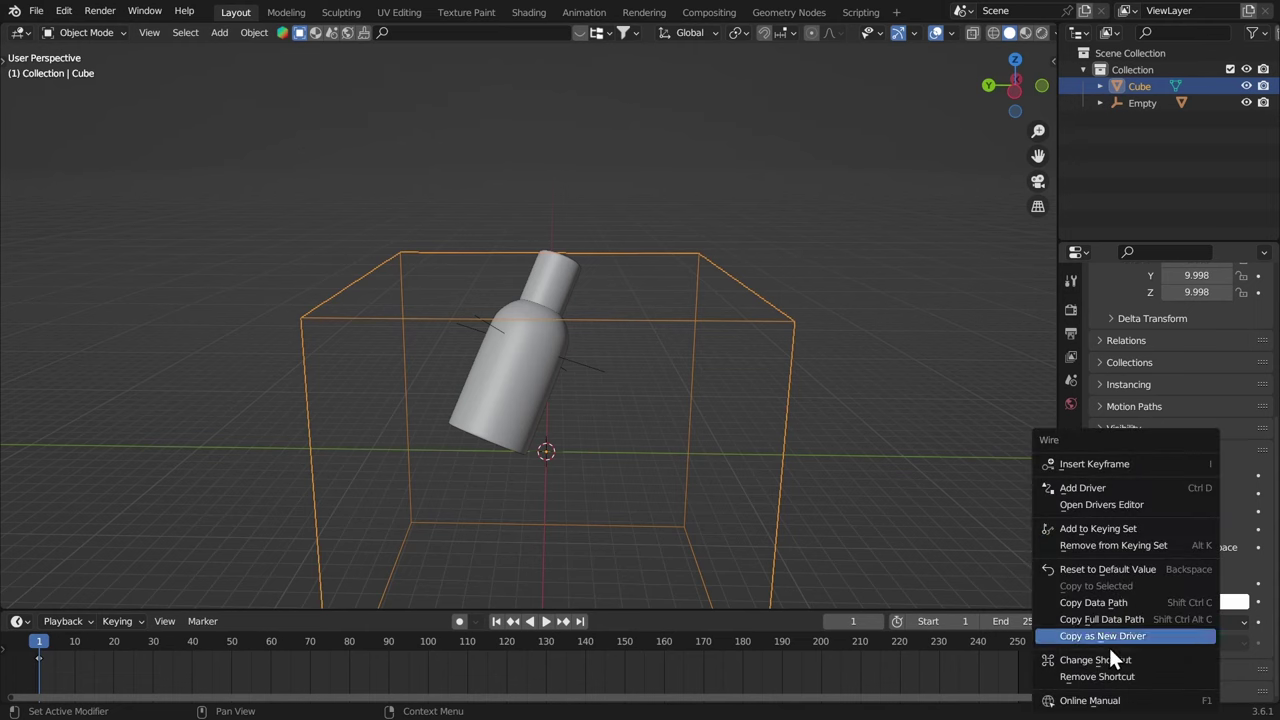
{"action": "scroll", "coordinate": [581, 330], "scroll_direction": "down", "scroll_amount": 3}
{"action": "middle_click_drag", "start_coordinate": [581, 330], "coordinate": [563, 380]}
Raise the wireframe cube along Z toward the bottle
{"action": "key", "text": "g"}
{"action": "key", "text": "z"}
{"action": "left_click", "coordinate": [542, 290]}
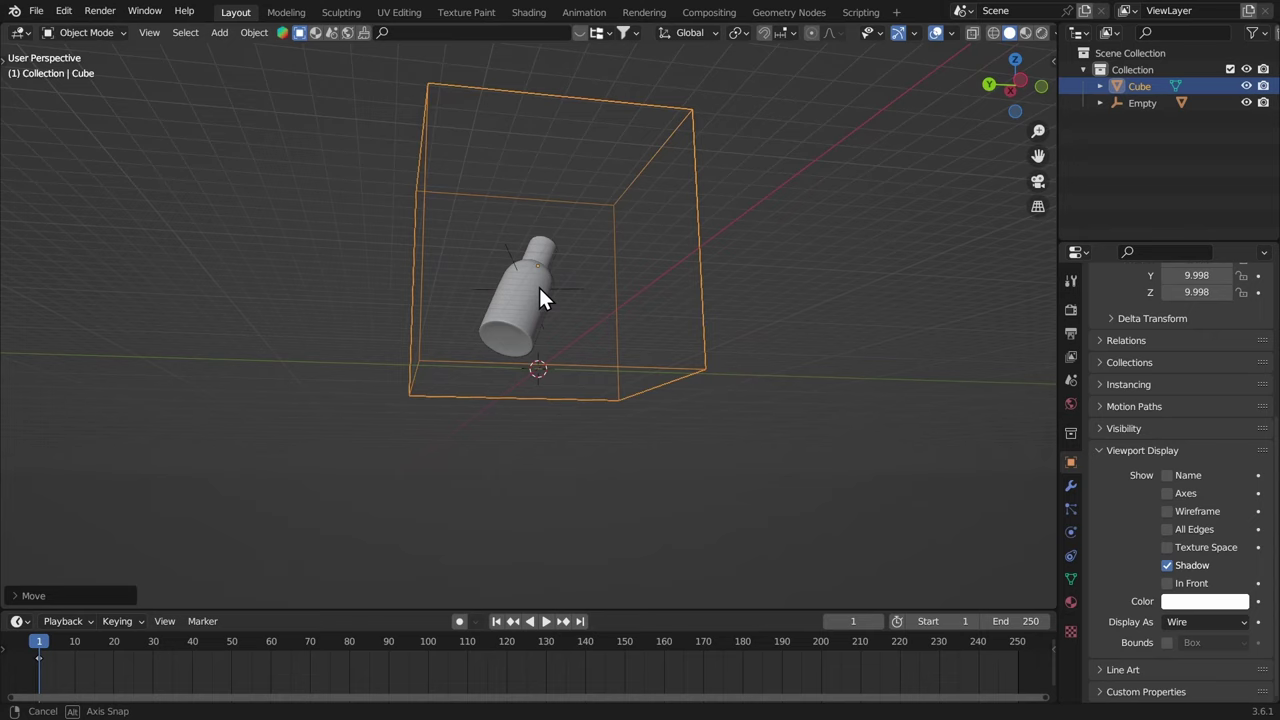
{"action": "key", "text": "g"}
{"action": "key", "text": "z"}
{"action": "left_click", "coordinate": [451, 334]}
{"action": "middle_click_drag", "start_coordinate": [451, 334], "coordinate": [391, 363]}
{"action": "key", "text": "g"}
{"action": "key", "text": "z"}
{"action": "left_click", "coordinate": [486, 352]}
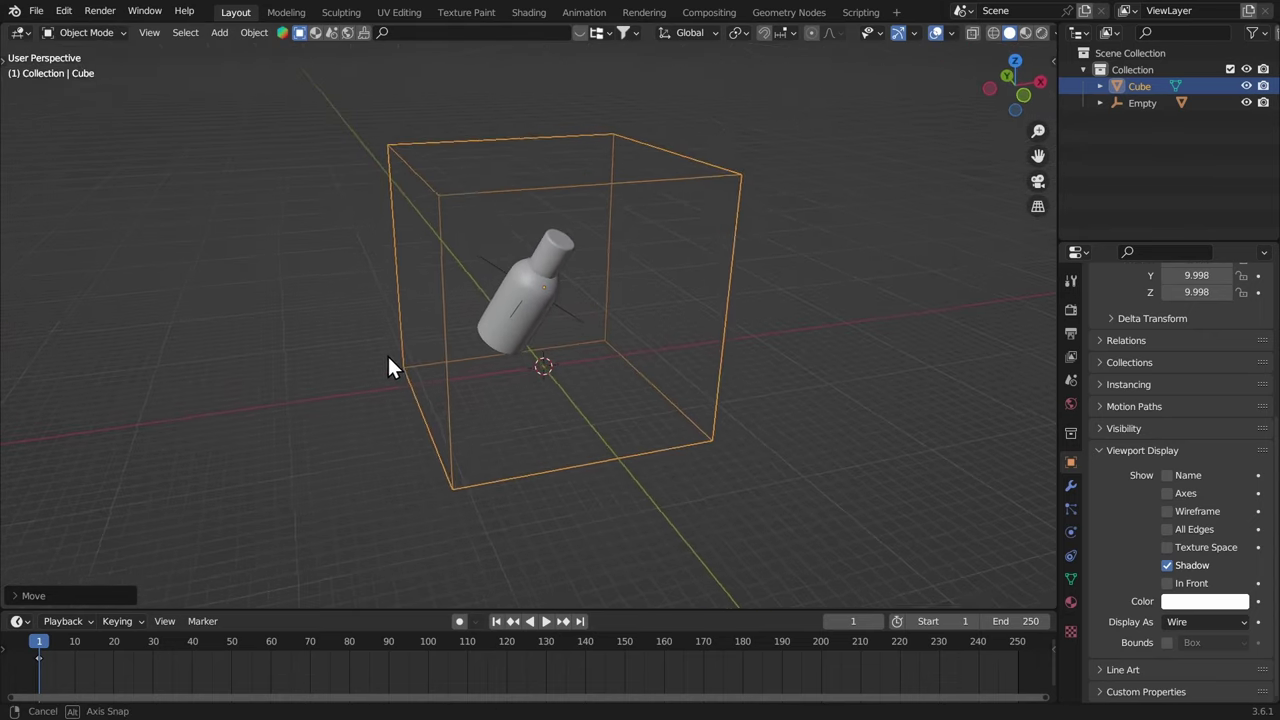
Scale the cube slightly larger and readjust its height along Z
{"action": "key", "text": "s"}
{"action": "left_click", "coordinate": [632, 342]}
{"action": "key", "text": "g"}
{"action": "key", "text": "z"}
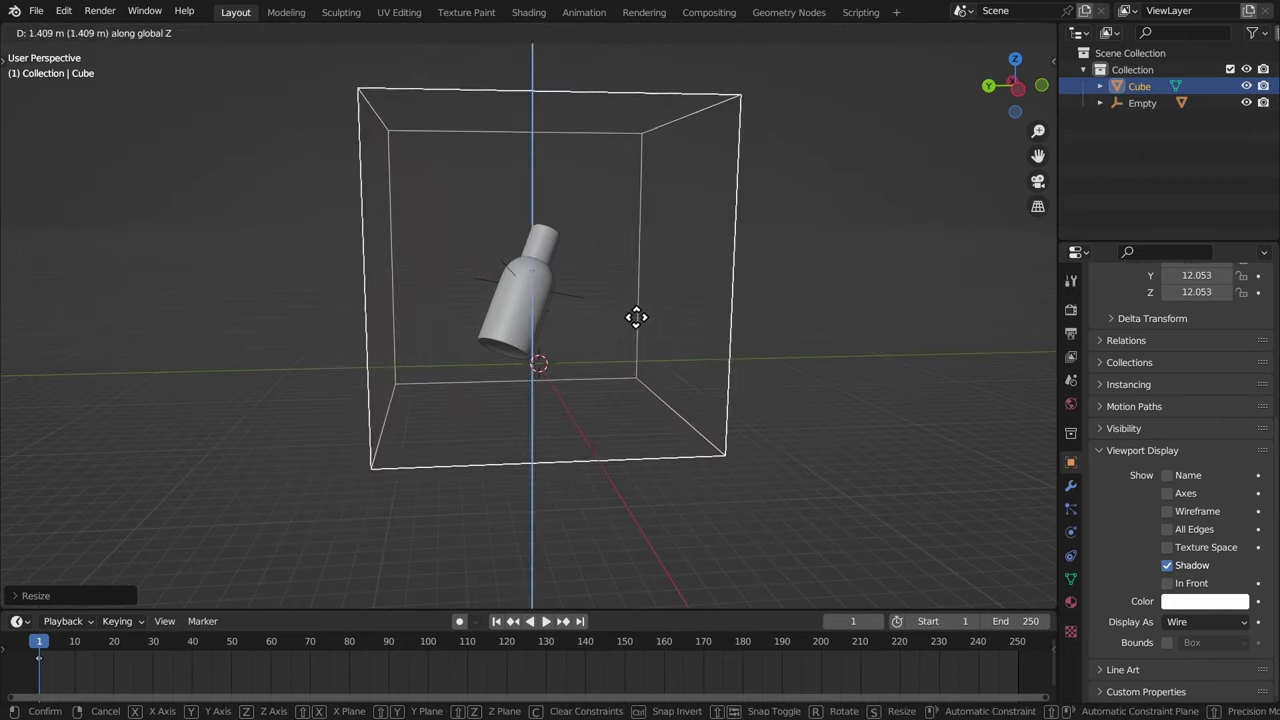
{"action": "left_click", "coordinate": [634, 320]}
{"action": "middle_click_drag", "start_coordinate": [634, 320], "coordinate": [560, 300]}
Measure the cube's height in the left view
{"action": "key", "text": "alt+a"}
{"action": "key", "text": "t"}
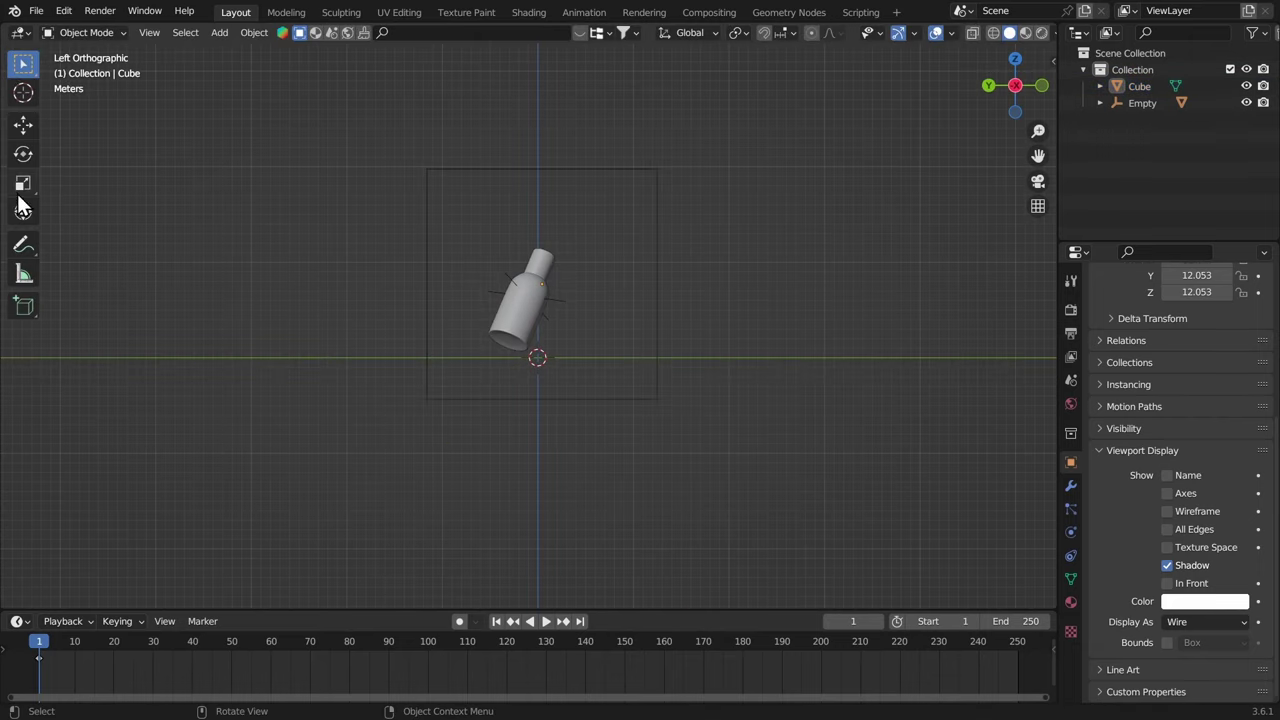
{"action": "scroll", "coordinate": [522, 322], "scroll_direction": "up", "scroll_amount": 2}
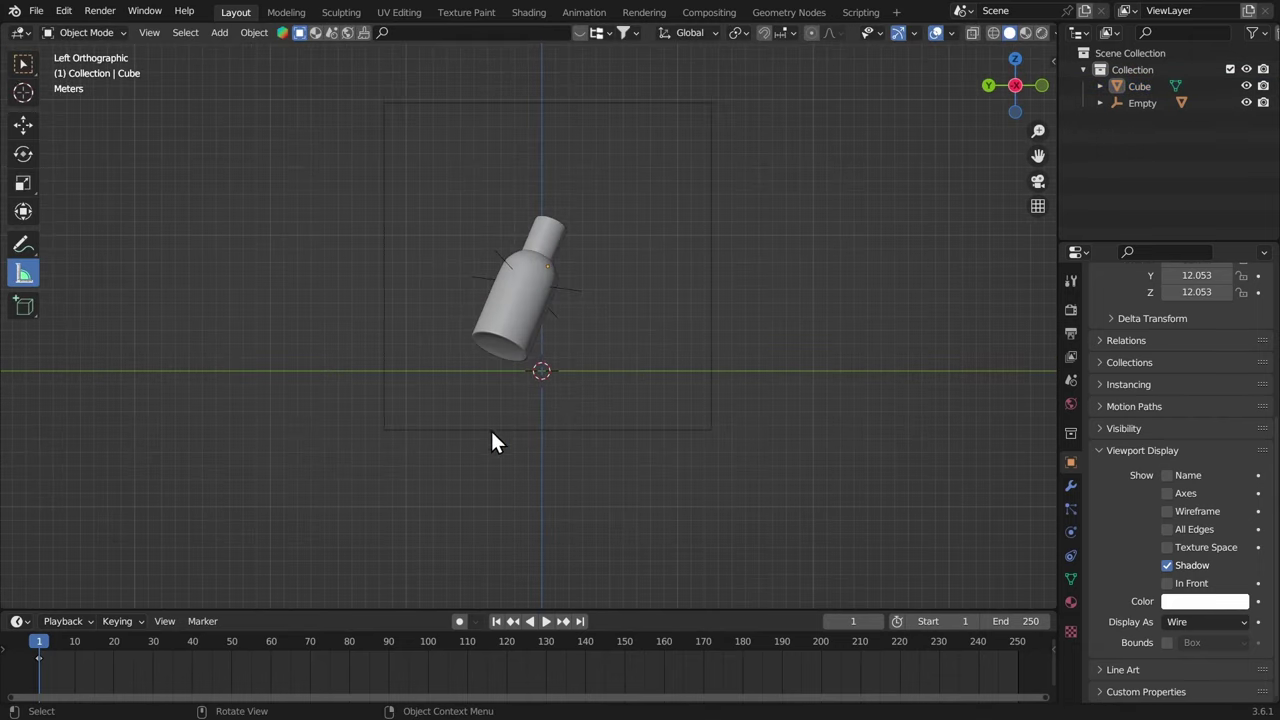
{"action": "left_click_drag", "start_coordinate": [493, 430], "coordinate": [497, 106]}
{"action": "key", "text": "w"}
{"action": "key", "text": "t"}
{"action": "middle_click_drag", "start_coordinate": [497, 106], "coordinate": [308, 250]}
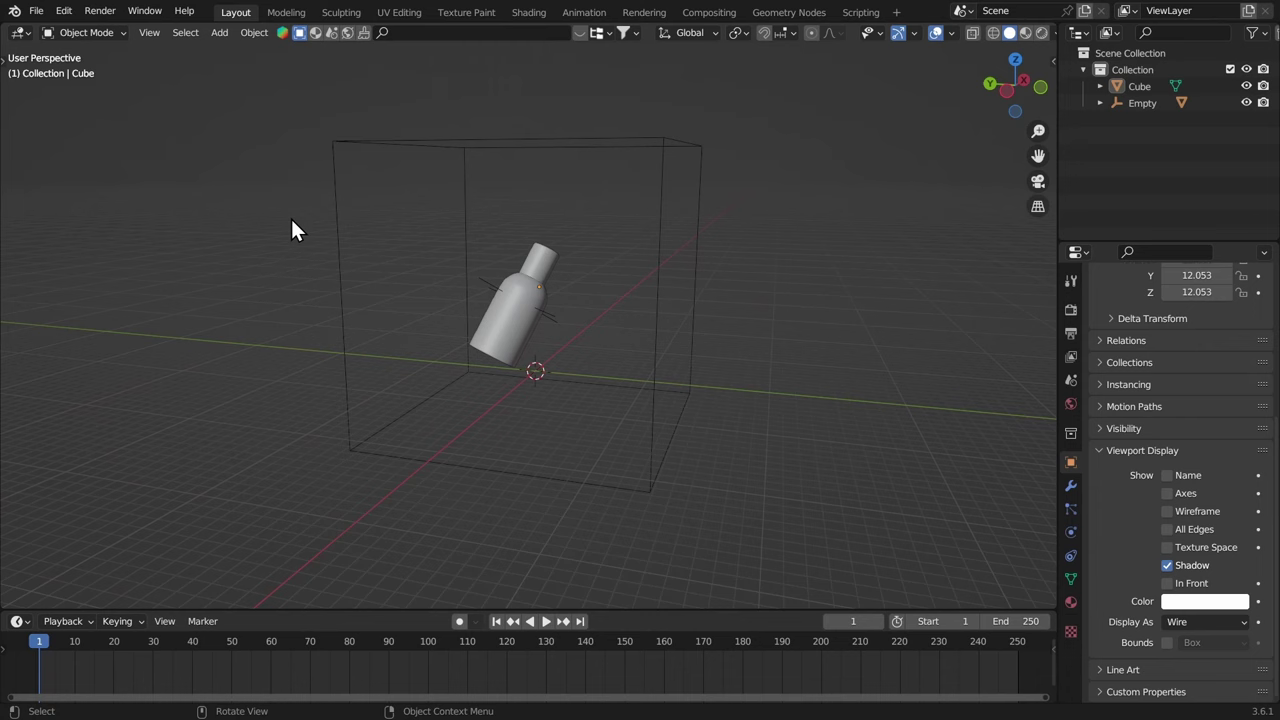
Scale the domain box to about 12.455 and reposition it around the bottle
{"action": "left_click", "coordinate": [467, 160]}
{"action": "middle_click_drag", "start_coordinate": [467, 160], "coordinate": [706, 209]}
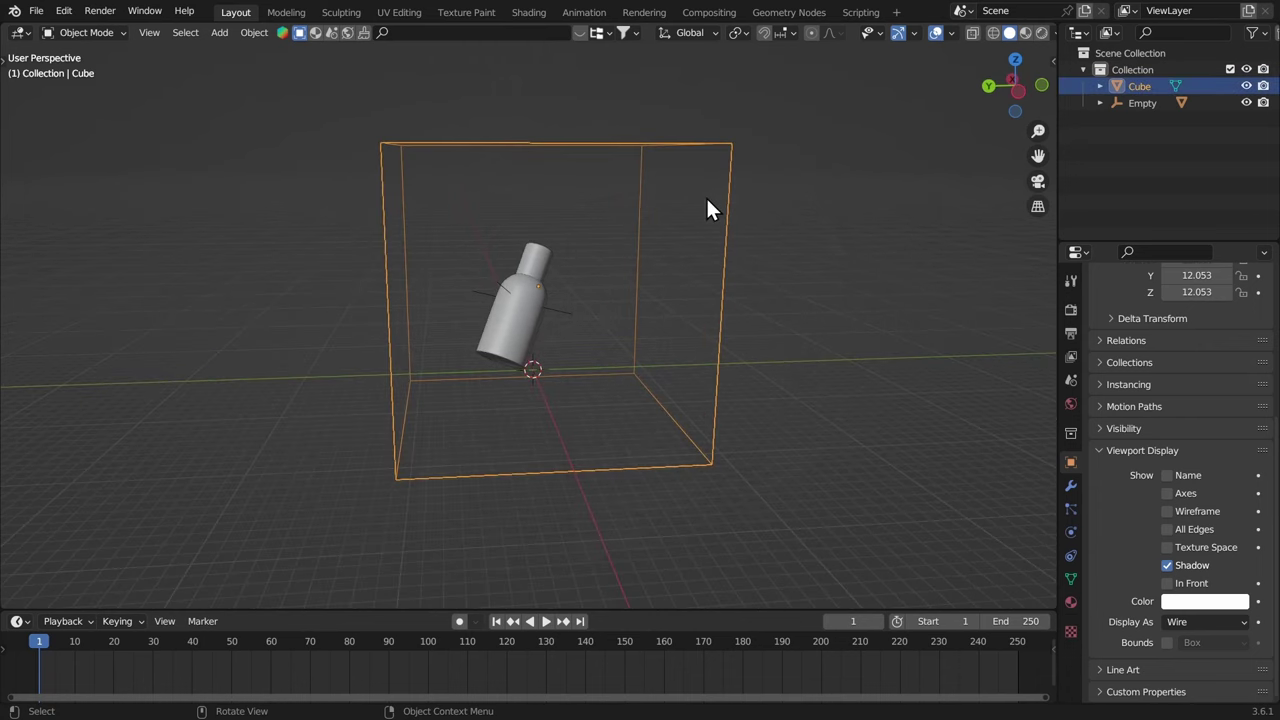
{"action": "left_click", "coordinate": [1017, 90]}
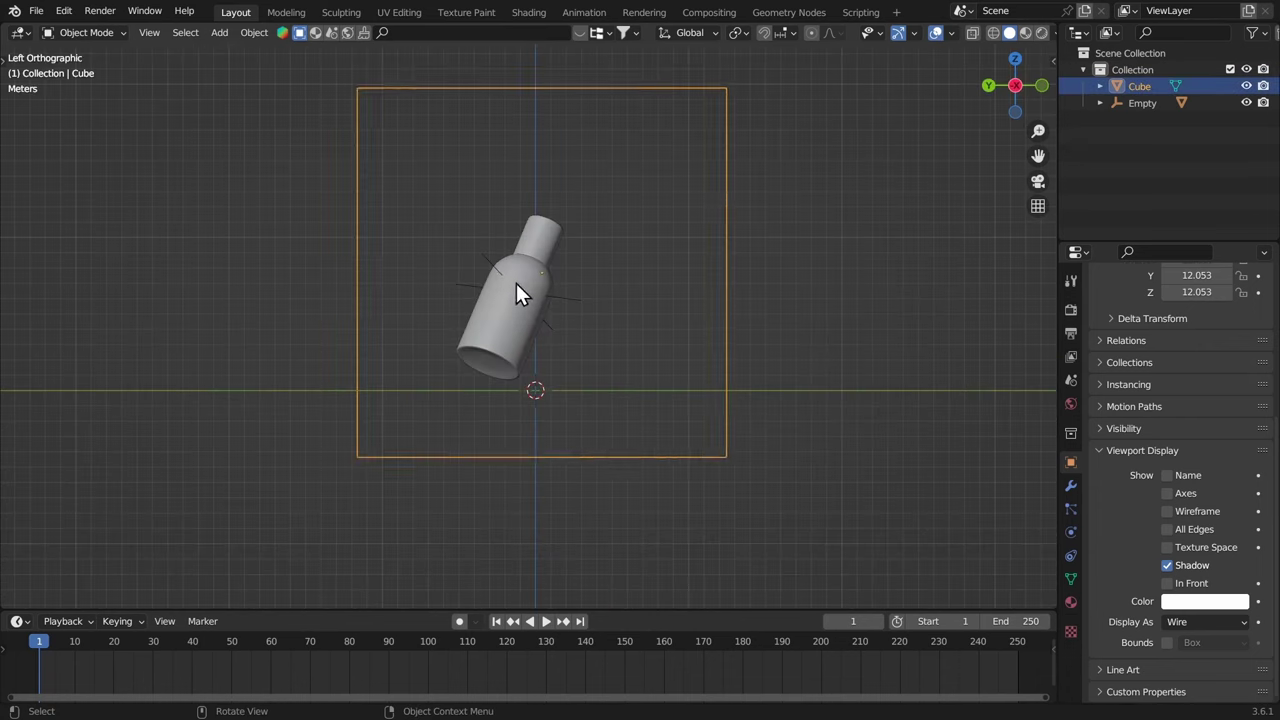
{"action": "key", "text": "g"}
{"action": "left_click", "coordinate": [493, 300]}
{"action": "key", "text": "s"}
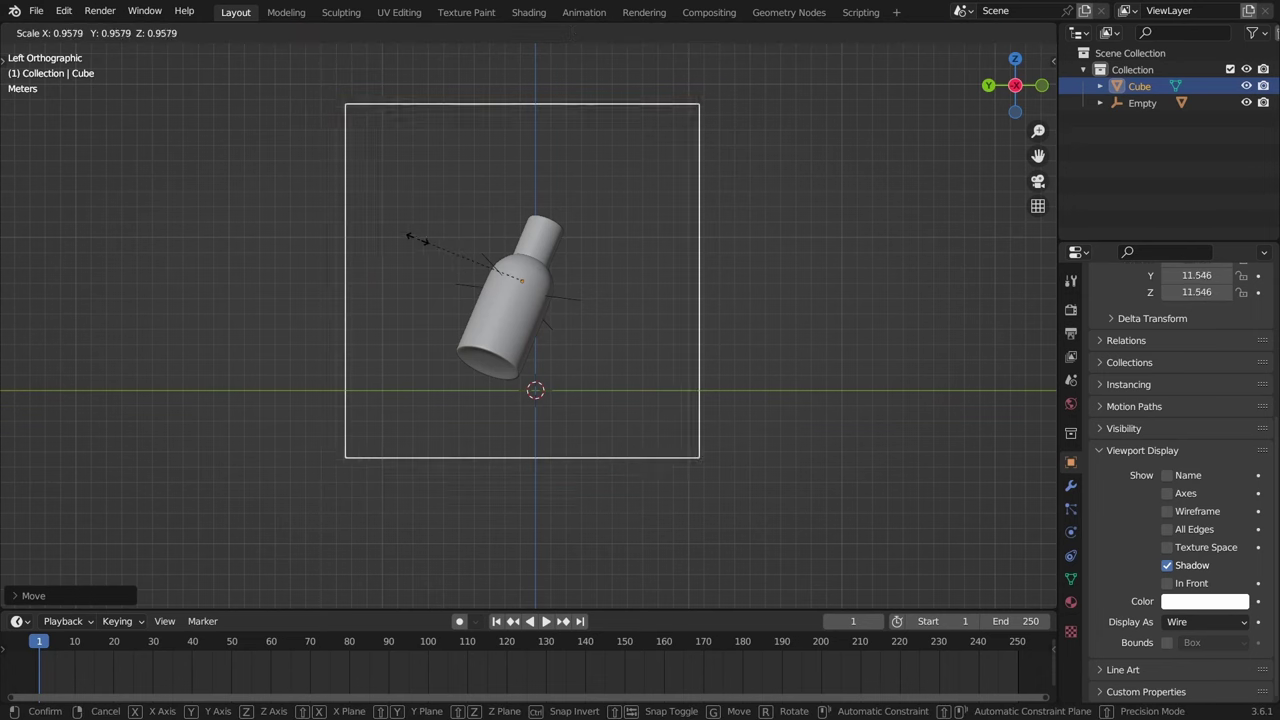
{"action": "left_click", "coordinate": [409, 243]}
{"action": "key", "text": "g"}
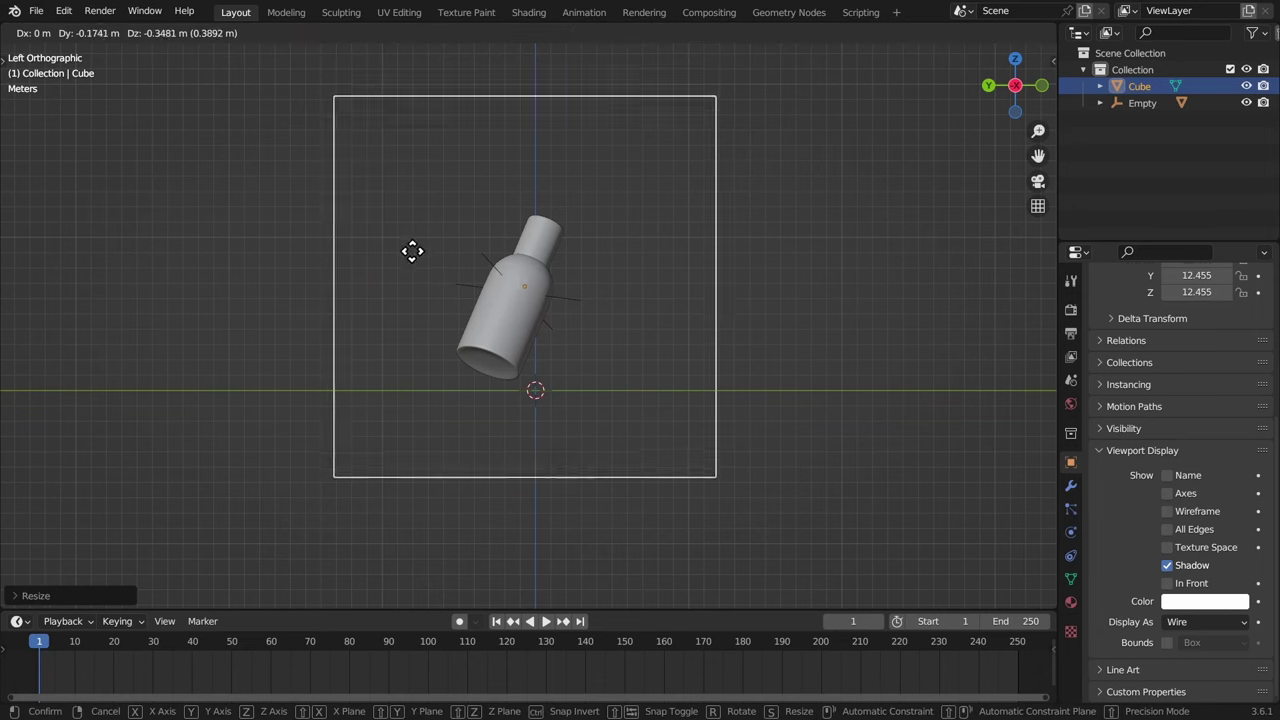
{"action": "left_click", "coordinate": [412, 248]}
{"action": "middle_click_drag", "start_coordinate": [412, 248], "coordinate": [18, 104]}
Add a plane, then move and freely rotate it
{"action": "key", "text": "shift+a"}
{"action": "mouse_move", "coordinate": [488, 250]}
{"action": "left_click", "coordinate": [559, 252]}
{"action": "key", "text": "g"}
{"action": "left_click", "coordinate": [510, 297]}
{"action": "key", "text": "r"}
{"action": "key", "text": "r"}
{"action": "left_click", "coordinate": [540, 285]}
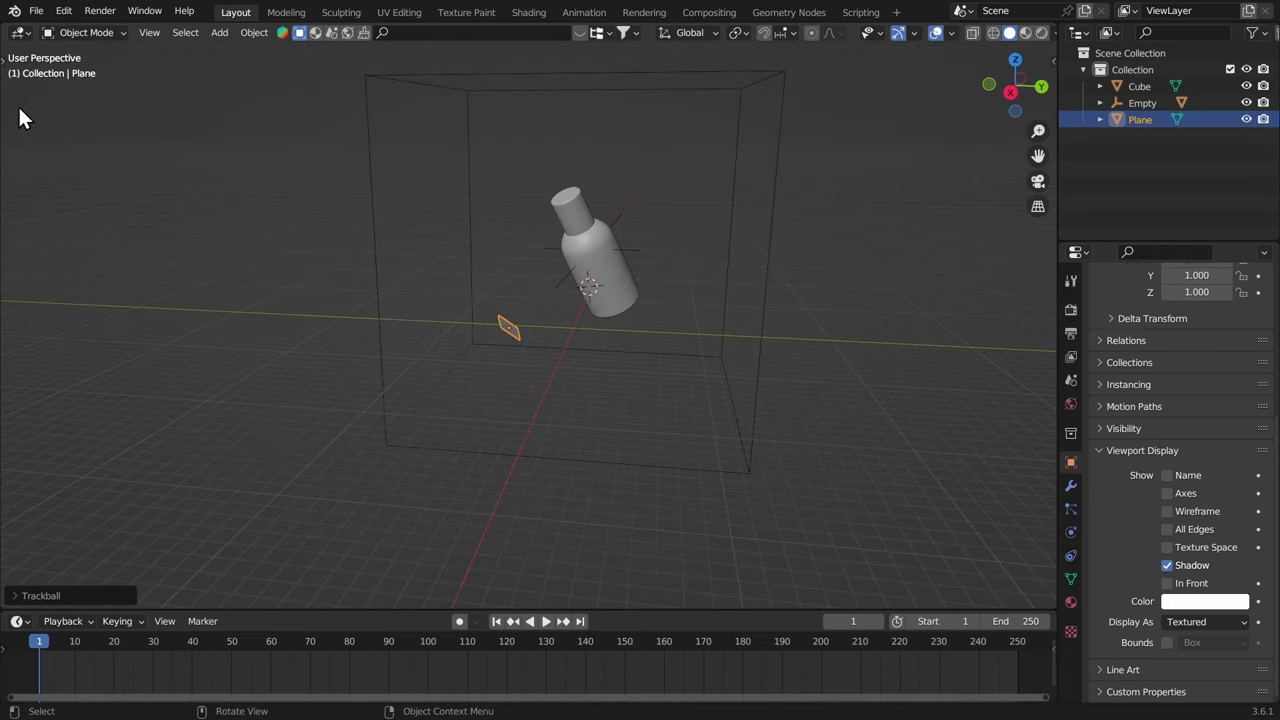
Sketch the planned splash path with the Annotate tool, then undo the sketch
{"action": "left_click", "coordinate": [8, 58]}
{"action": "left_click", "coordinate": [24, 244]}
{"action": "middle_click_drag", "start_coordinate": [106, 246], "coordinate": [487, 364]}
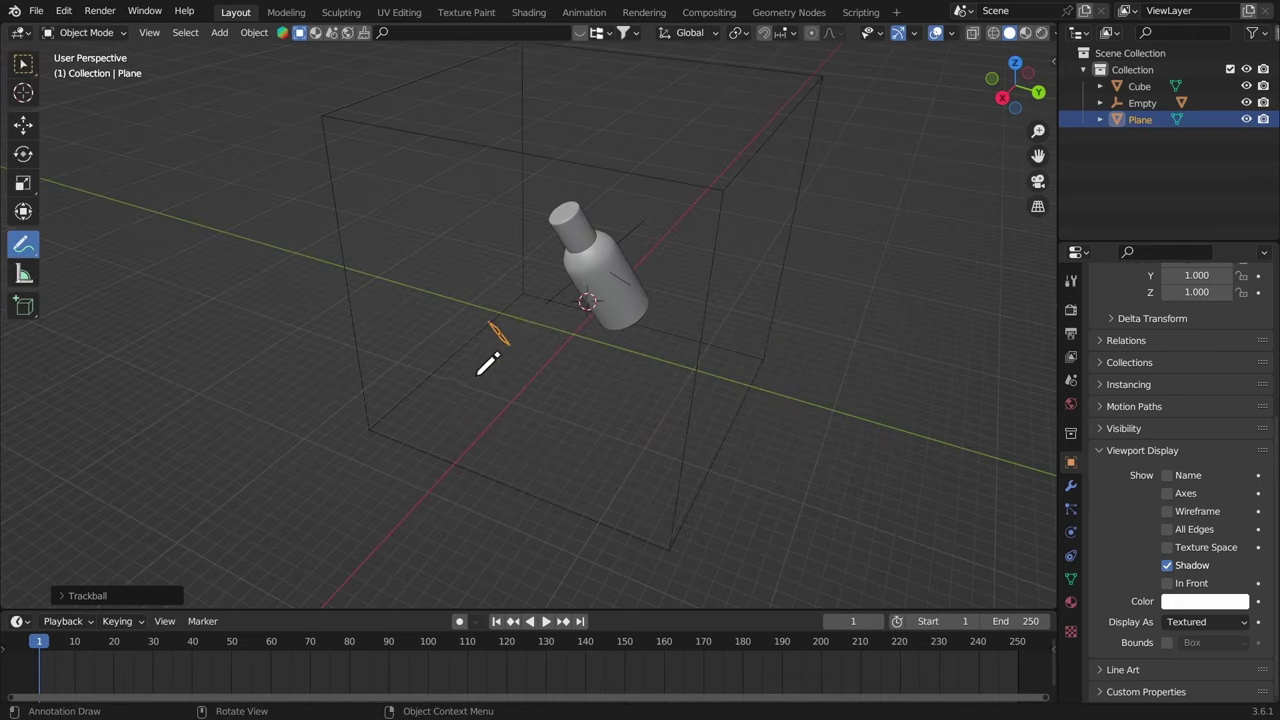
{"action": "left_click_drag", "start_coordinate": [511, 344], "coordinate": [645, 316]}
{"action": "mouse_move", "coordinate": [526, 304]}
{"action": "middle_mouse_down"}
{"action": "mouse_move", "coordinate": [674, 282]}
{"action": "mouse_move", "coordinate": [598, 284]}
{"action": "mouse_move", "coordinate": [497, 236]}
{"action": "middle_mouse_up"}
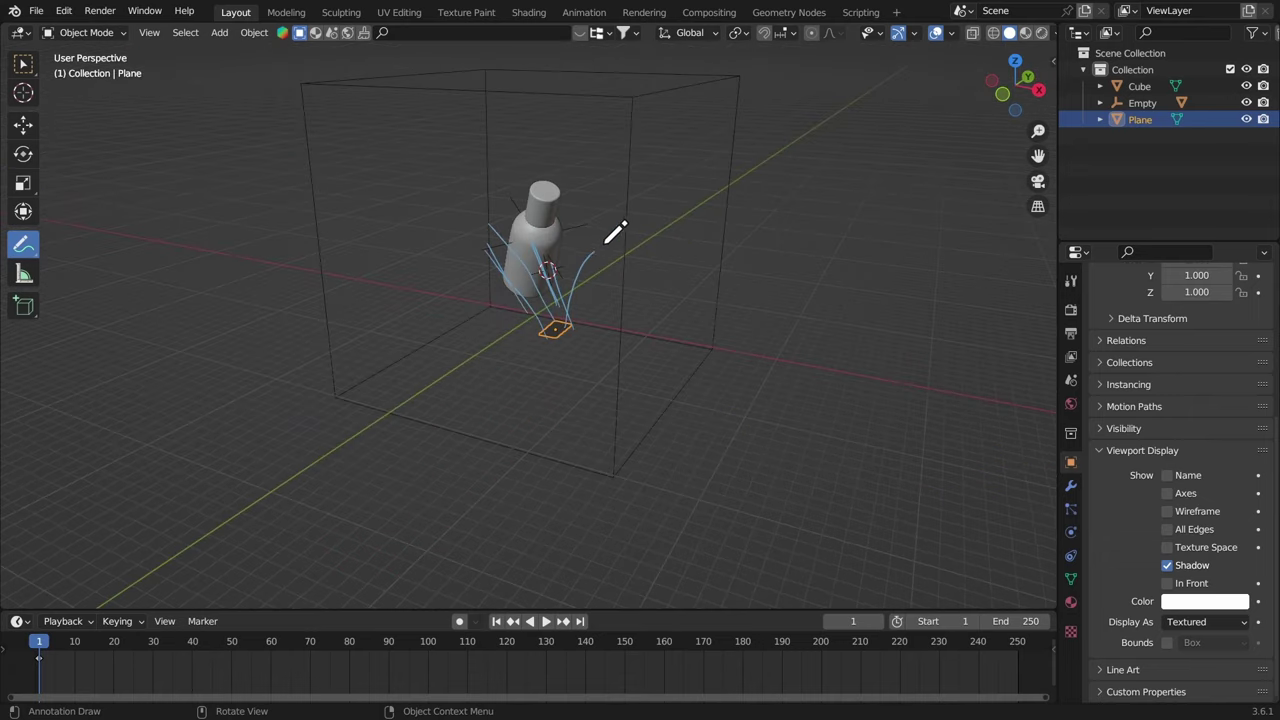
{"action": "mouse_move", "coordinate": [540, 270]}
{"action": "middle_mouse_down"}
{"action": "mouse_move", "coordinate": [420, 306]}
{"action": "mouse_move", "coordinate": [534, 326]}
{"action": "mouse_move", "coordinate": [634, 303]}
{"action": "mouse_move", "coordinate": [513, 279]}
{"action": "mouse_move", "coordinate": [451, 343]}
{"action": "mouse_move", "coordinate": [406, 283]}
{"action": "mouse_move", "coordinate": [366, 286]}
{"action": "mouse_move", "coordinate": [400, 331]}
{"action": "mouse_move", "coordinate": [643, 276]}
{"action": "mouse_move", "coordinate": [674, 294]}
{"action": "mouse_move", "coordinate": [623, 139]}
{"action": "middle_mouse_up"}
{"action": "key", "text": "ctrl+z"}
{"action": "key", "text": "w"}
{"action": "scroll", "coordinate": [503, 306], "scroll_direction": "up", "scroll_amount": 5}
{"action": "scroll", "coordinate": [406, 283], "scroll_direction": "up", "scroll_amount": 2}
{"action": "mouse_move", "coordinate": [603, 188]}
{"action": "middle_mouse_down"}
{"action": "mouse_move", "coordinate": [509, 314]}
{"action": "mouse_move", "coordinate": [20, 234]}
{"action": "middle_mouse_up"}
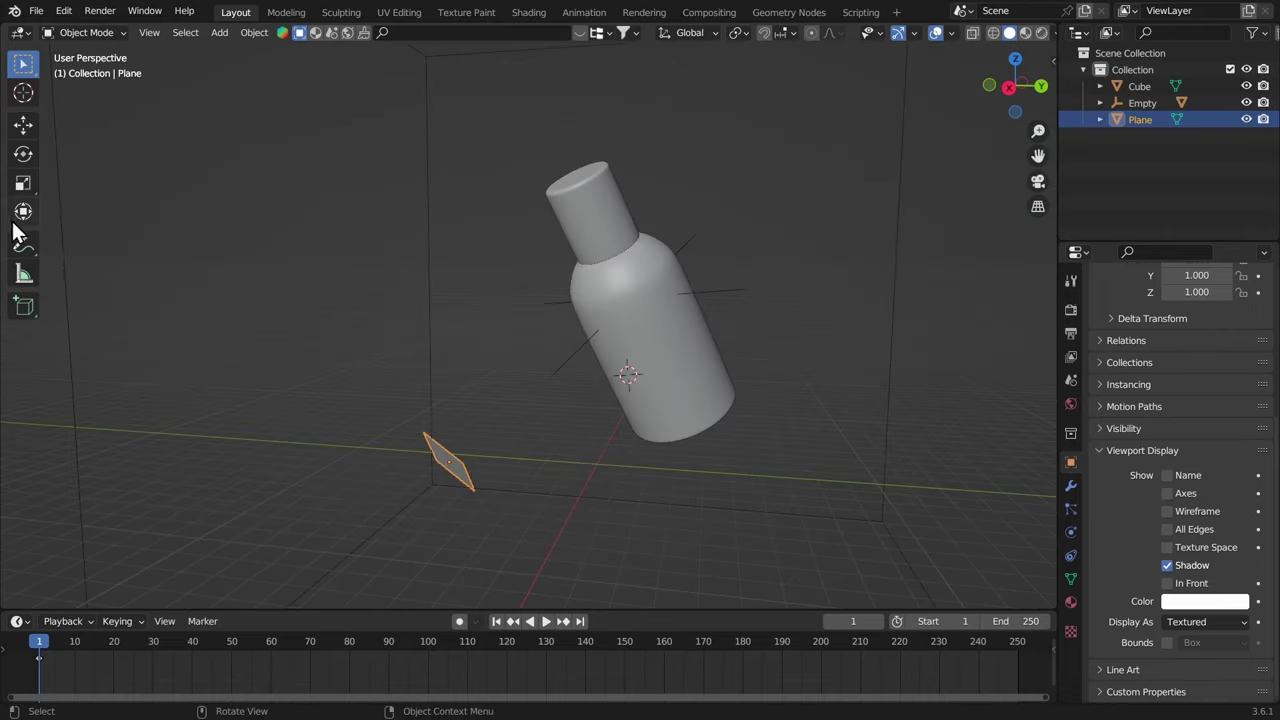
Sketch the liquid path from plane to bottle, rotate the plane flat, erase the sketch
{"action": "left_click", "coordinate": [23, 244]}
{"action": "mouse_move", "coordinate": [408, 346]}
{"action": "middle_mouse_down"}
{"action": "mouse_move", "coordinate": [463, 424]}
{"action": "mouse_move", "coordinate": [495, 390]}
{"action": "middle_mouse_up"}
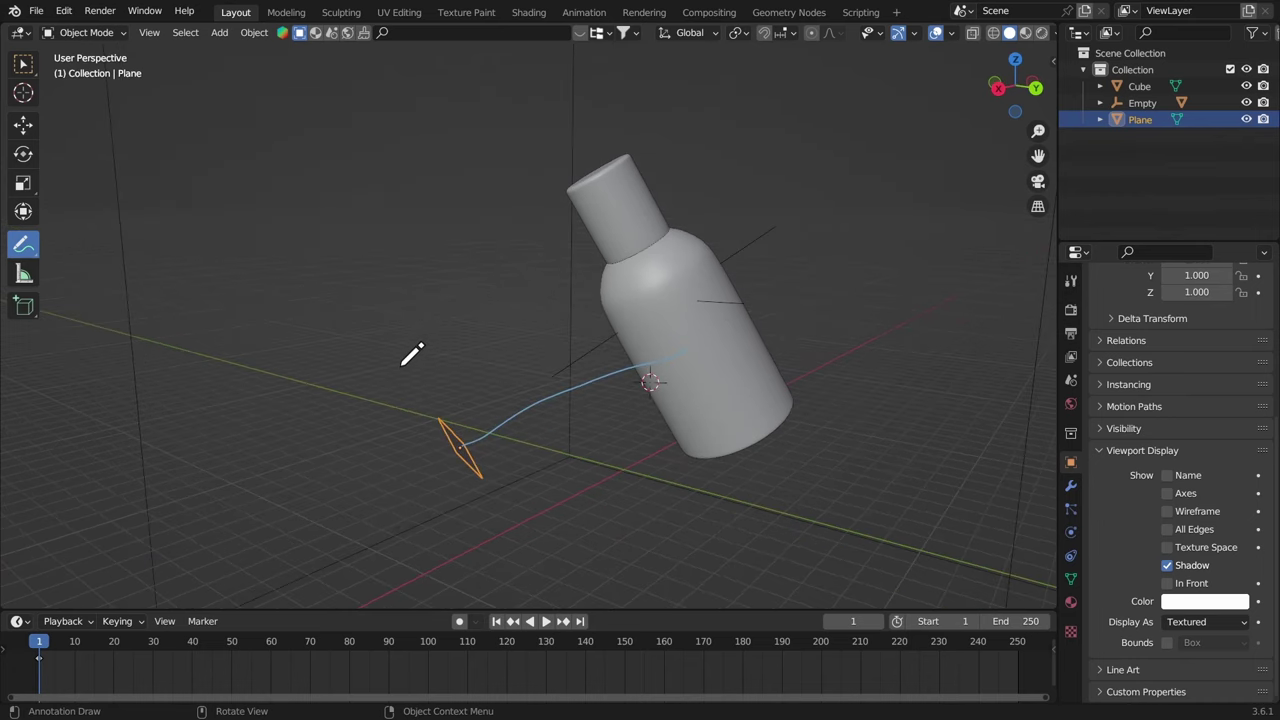
{"action": "key", "text": "r"}
{"action": "left_click", "coordinate": [512, 427]}
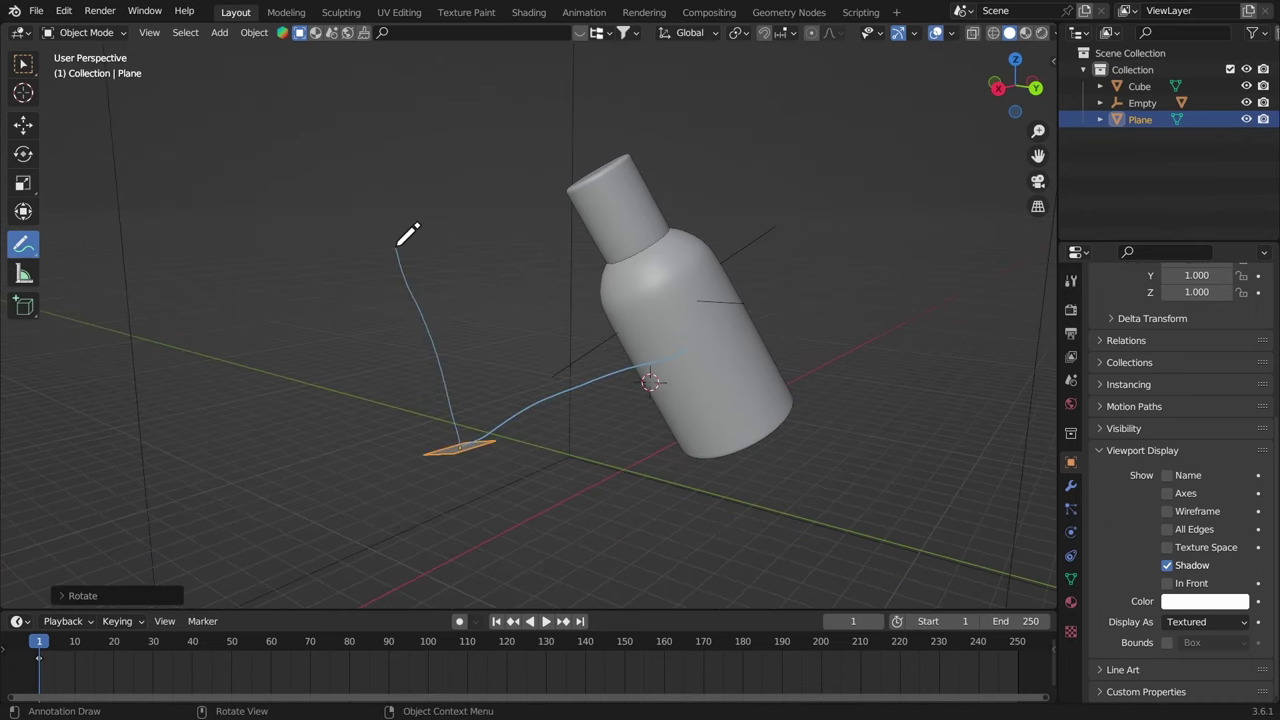
{"action": "left_click_drag", "start_coordinate": [408, 233], "coordinate": [424, 288], "text": "ctrl"}
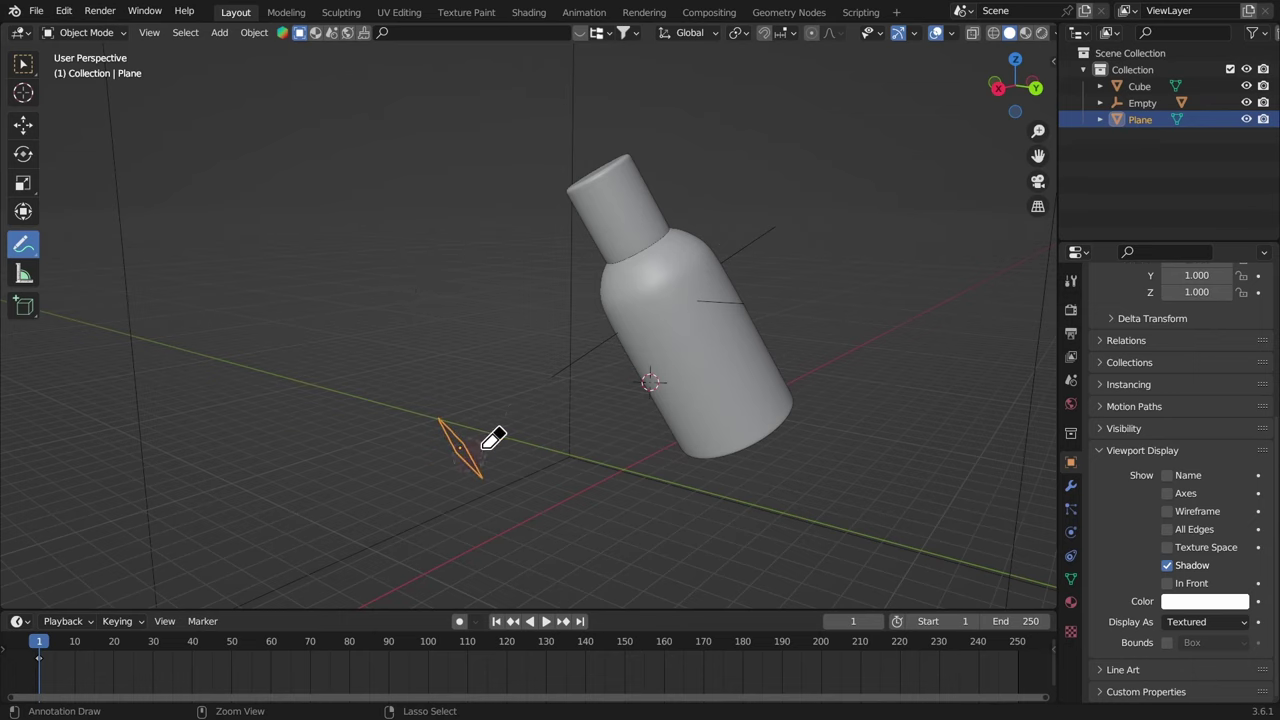
Move the plane beside the bottle and scale it to about 1.221
{"action": "key", "text": "g"}
{"action": "middle_click_drag", "start_coordinate": [560, 300], "coordinate": [554, 261]}
{"action": "left_click", "coordinate": [656, 281]}
{"action": "key", "text": "s"}
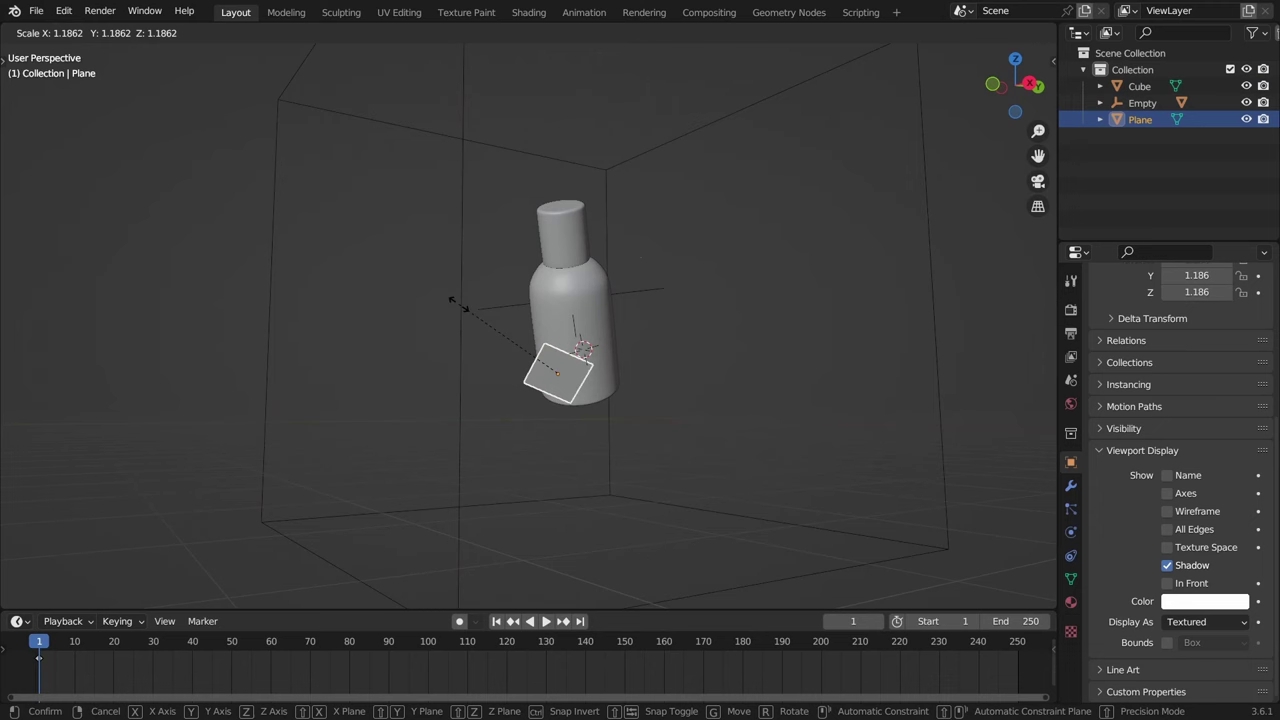
{"action": "left_click", "coordinate": [496, 297]}
{"action": "middle_click_drag", "start_coordinate": [496, 297], "coordinate": [437, 280]}
Tilt the plane with two rotations so it aims at the bottle
{"action": "key", "text": "r"}
{"action": "key", "text": "r"}
{"action": "left_click", "coordinate": [423, 340]}
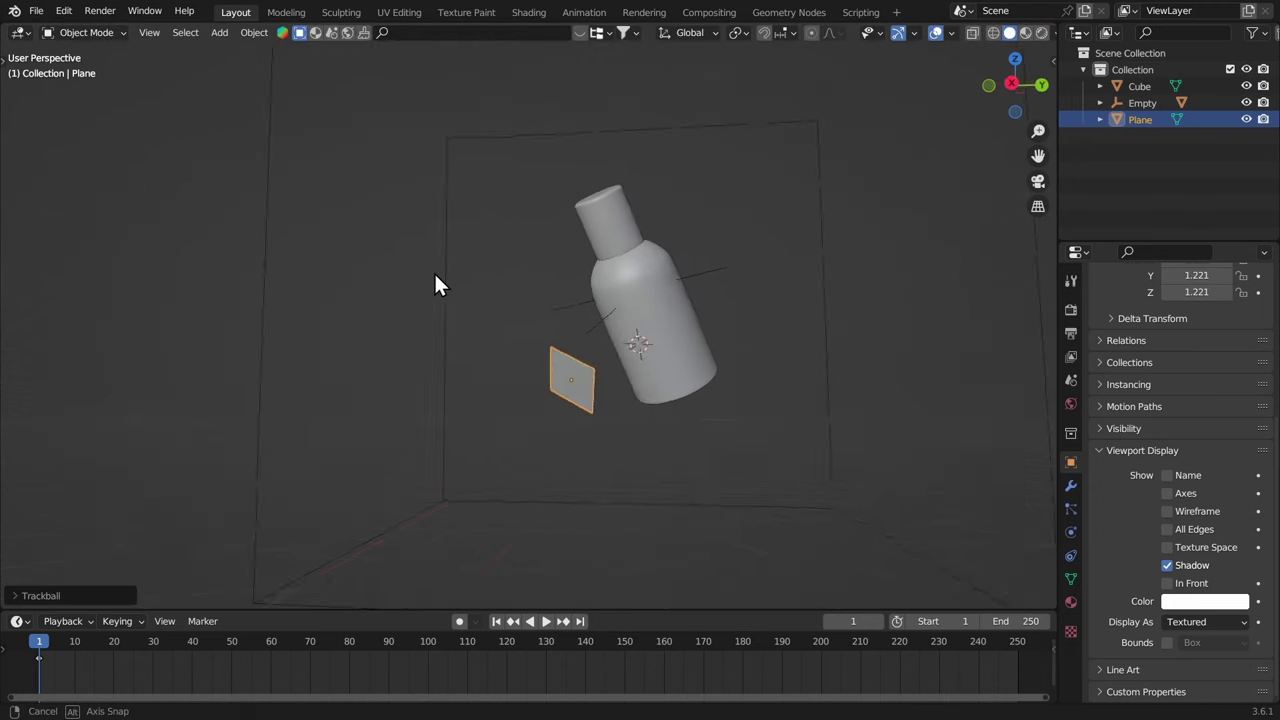
{"action": "key", "text": "r"}
{"action": "key", "text": "r"}
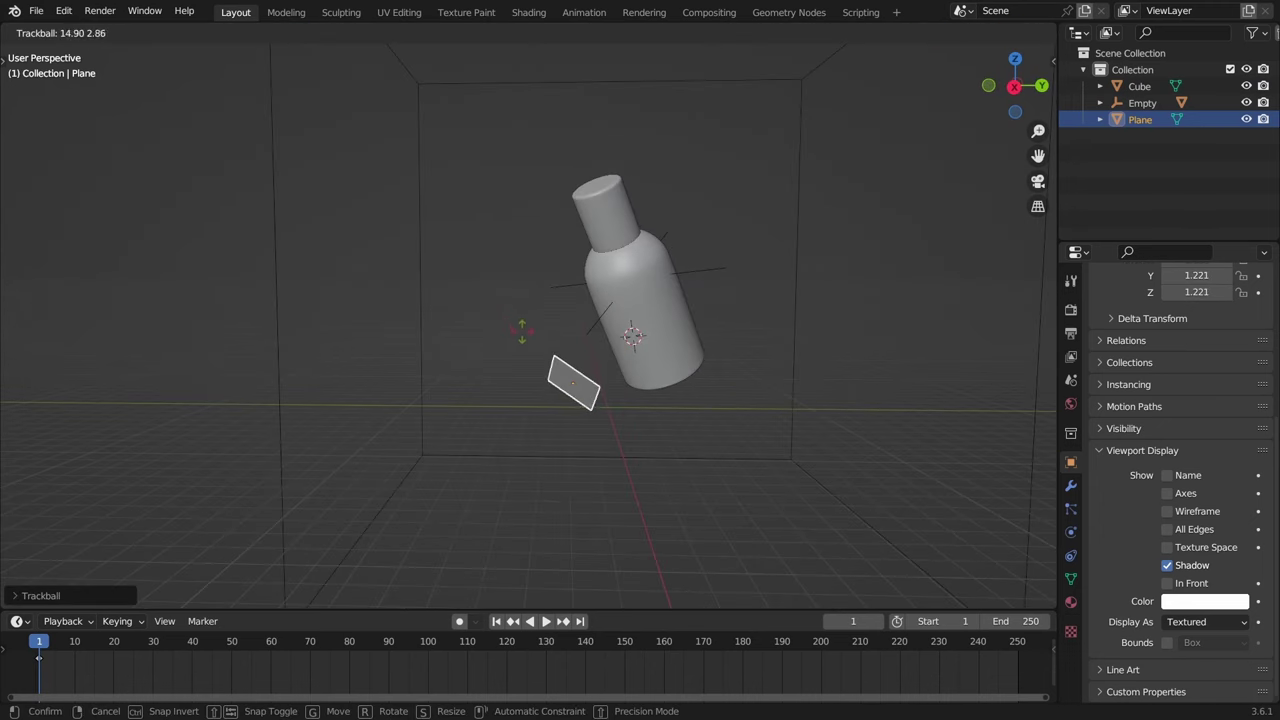
{"action": "left_click", "coordinate": [552, 328]}
{"action": "middle_click_drag", "start_coordinate": [552, 328], "coordinate": [571, 323]}
Raise the plane and give it Fluid physics as a Liquid Flow with Geometry behaviour
{"action": "key", "text": "g"}
{"action": "left_click", "coordinate": [566, 300]}
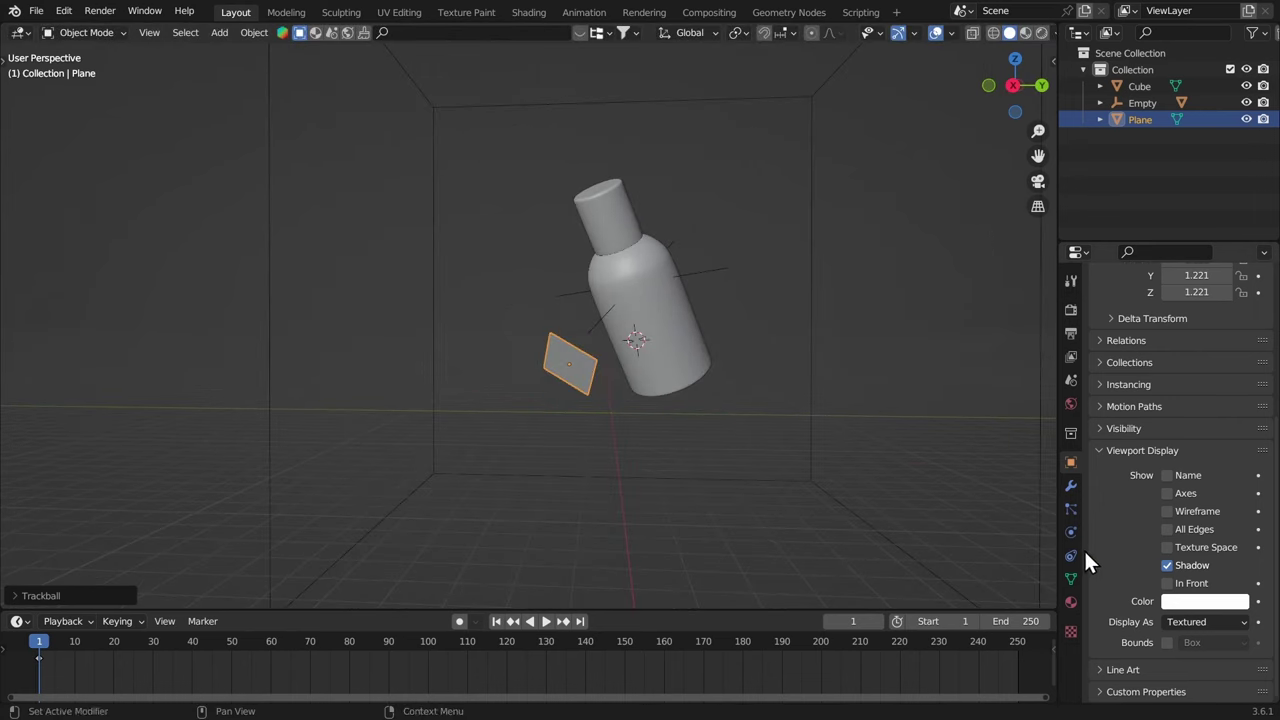
{"action": "left_click", "coordinate": [1071, 533]}
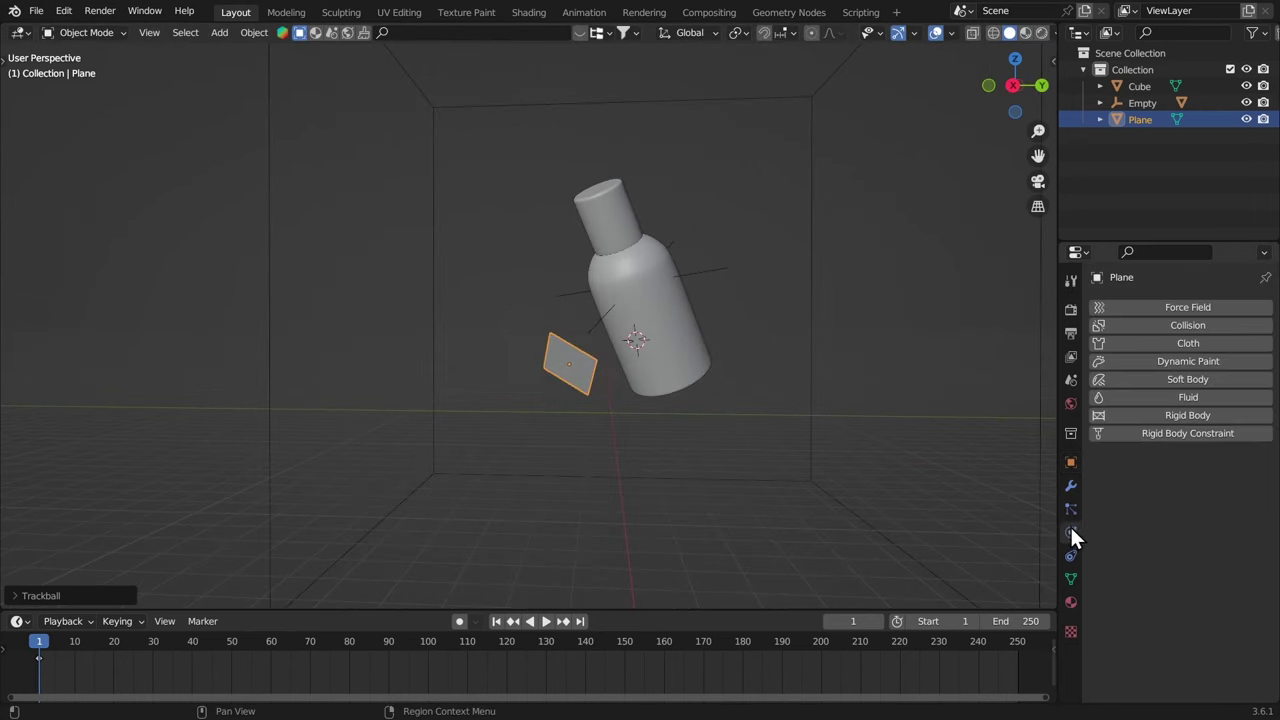
{"action": "left_click", "coordinate": [1157, 396]}
{"action": "left_click", "coordinate": [1191, 485]}
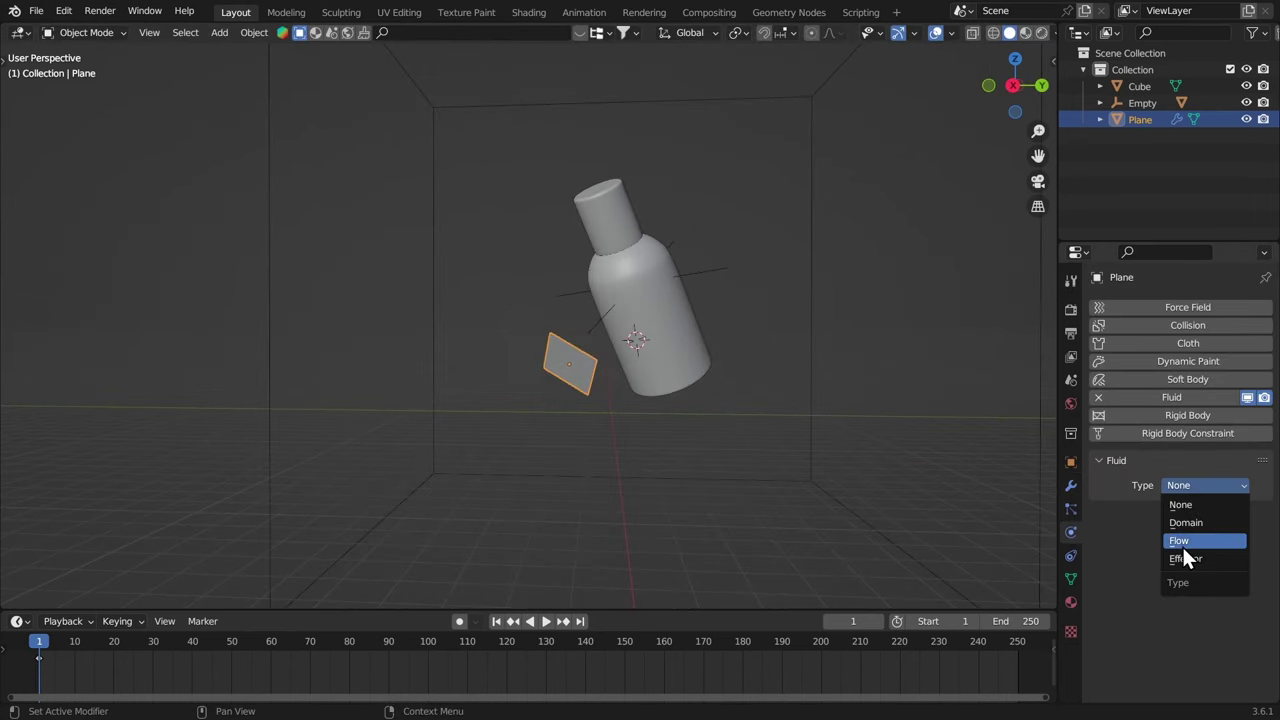
{"action": "left_click", "coordinate": [1182, 545]}
{"action": "scroll", "coordinate": [1184, 500], "scroll_direction": "down", "scroll_amount": 3}
{"action": "left_click", "coordinate": [1186, 466]}
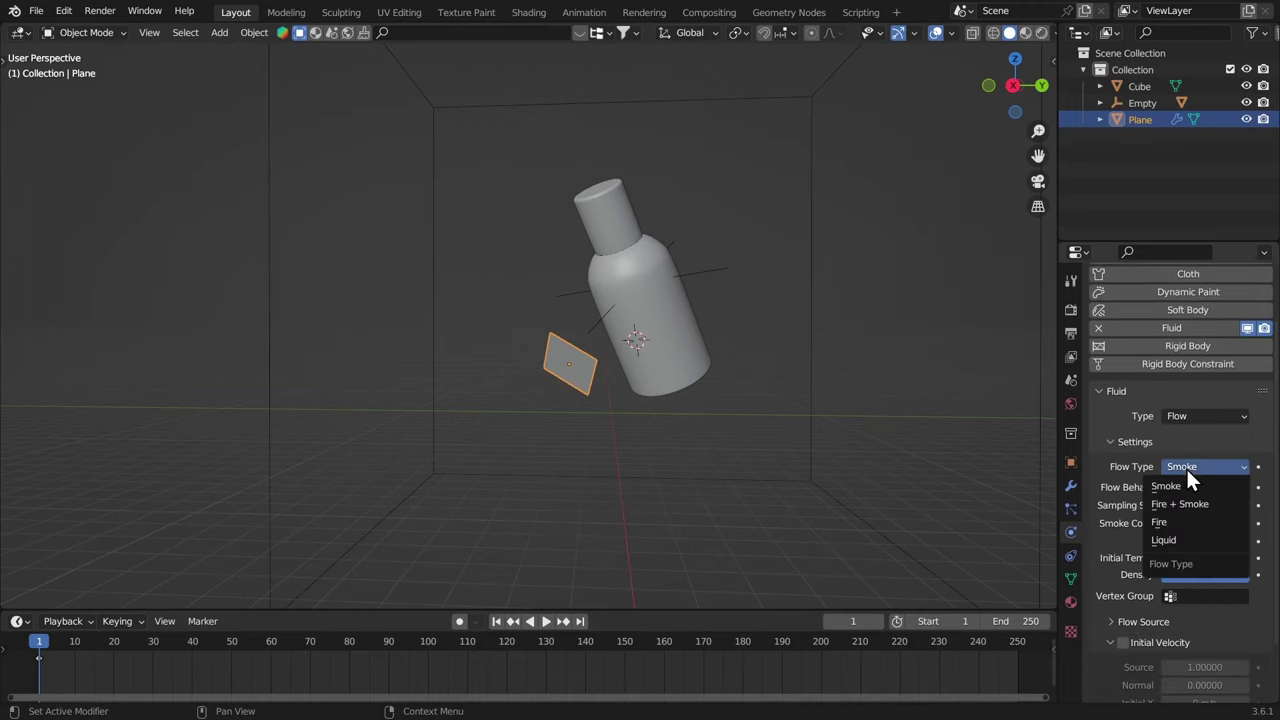
{"action": "left_click", "coordinate": [1170, 542]}
{"action": "left_click", "coordinate": [1192, 528]}
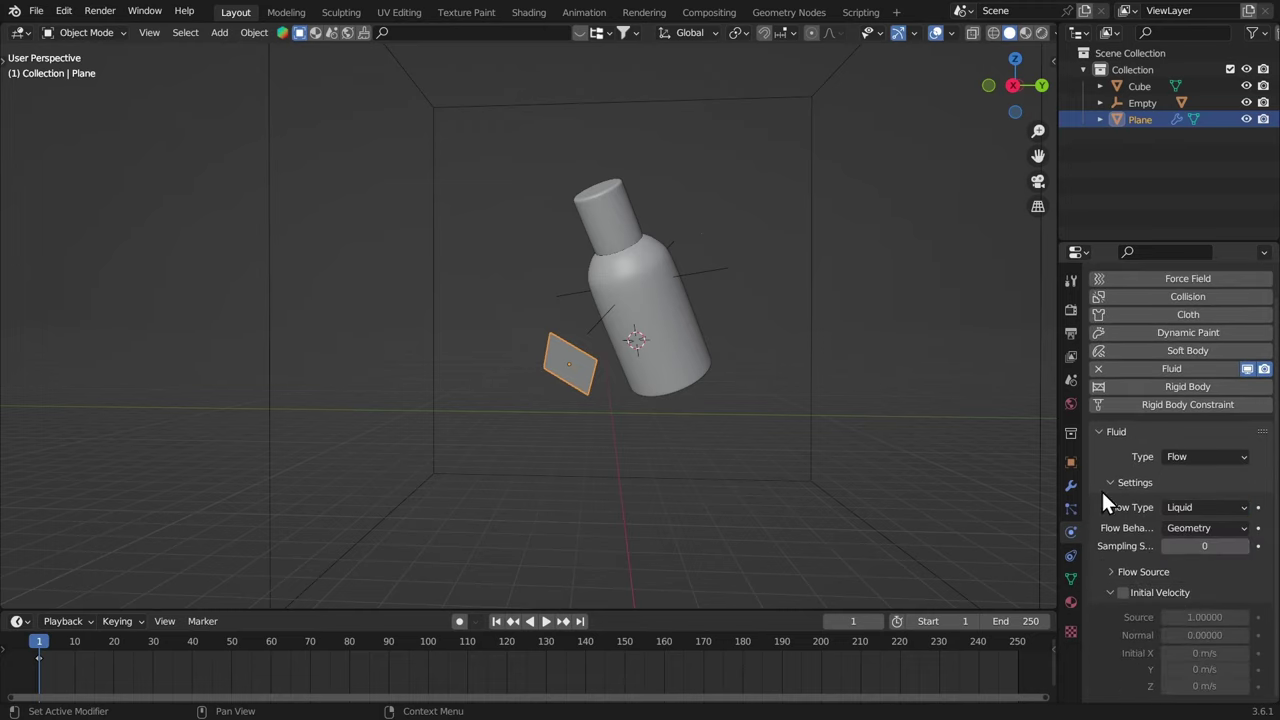
Set the Flow Source Surface Emission to 5
{"action": "left_click", "coordinate": [1130, 571]}
{"action": "left_click_drag", "start_coordinate": [1057, 540], "coordinate": [1017, 545]}
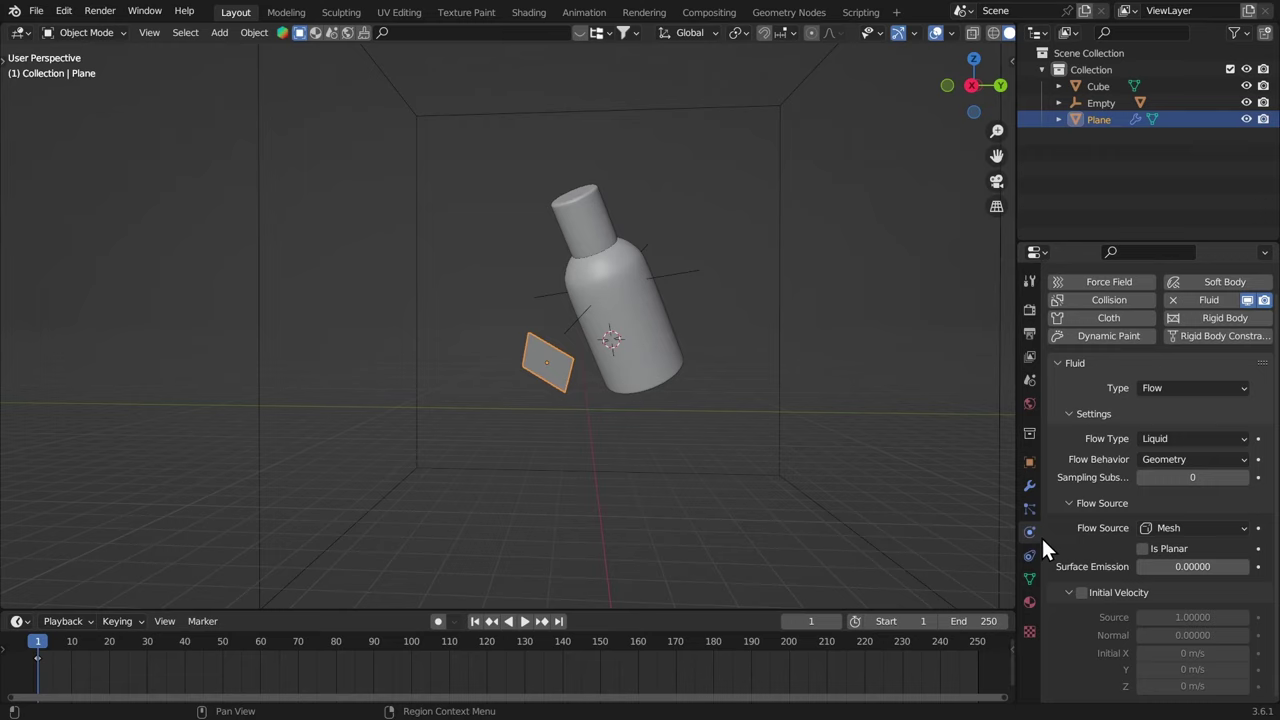
{"action": "left_click", "coordinate": [1162, 567]}
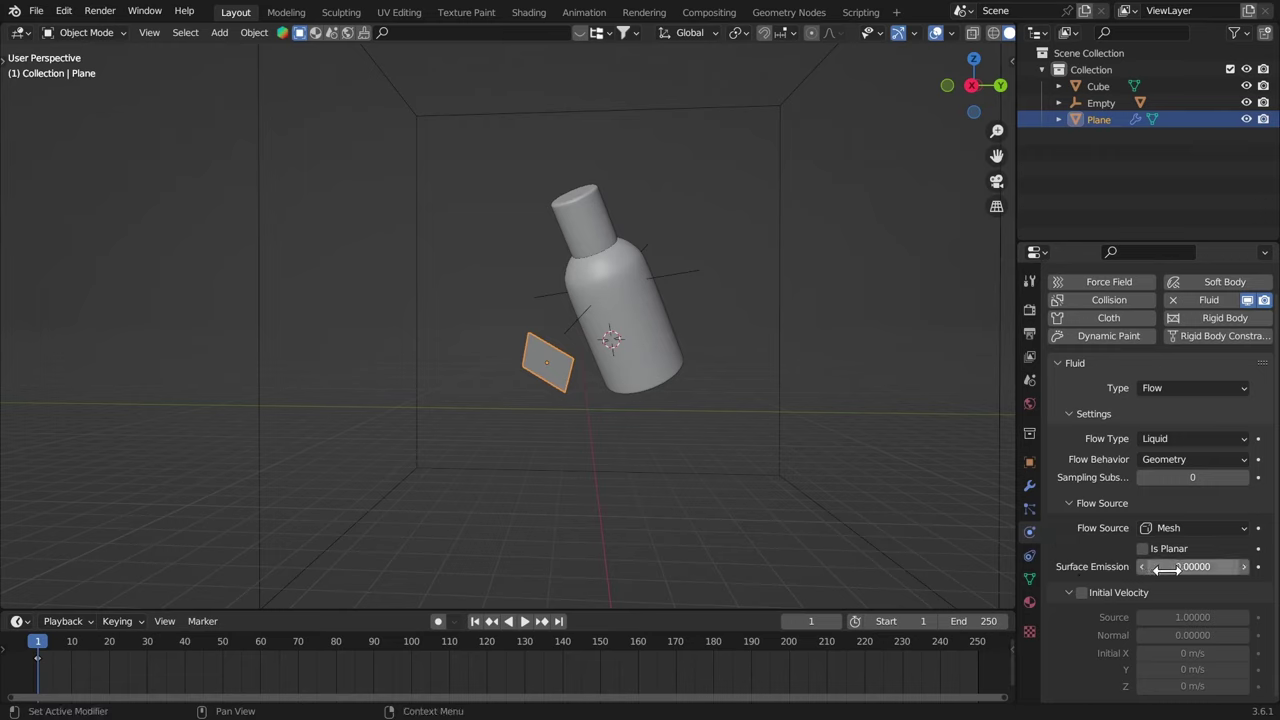
{"action": "type", "text": "5"}
{"action": "key", "text": "Return"}
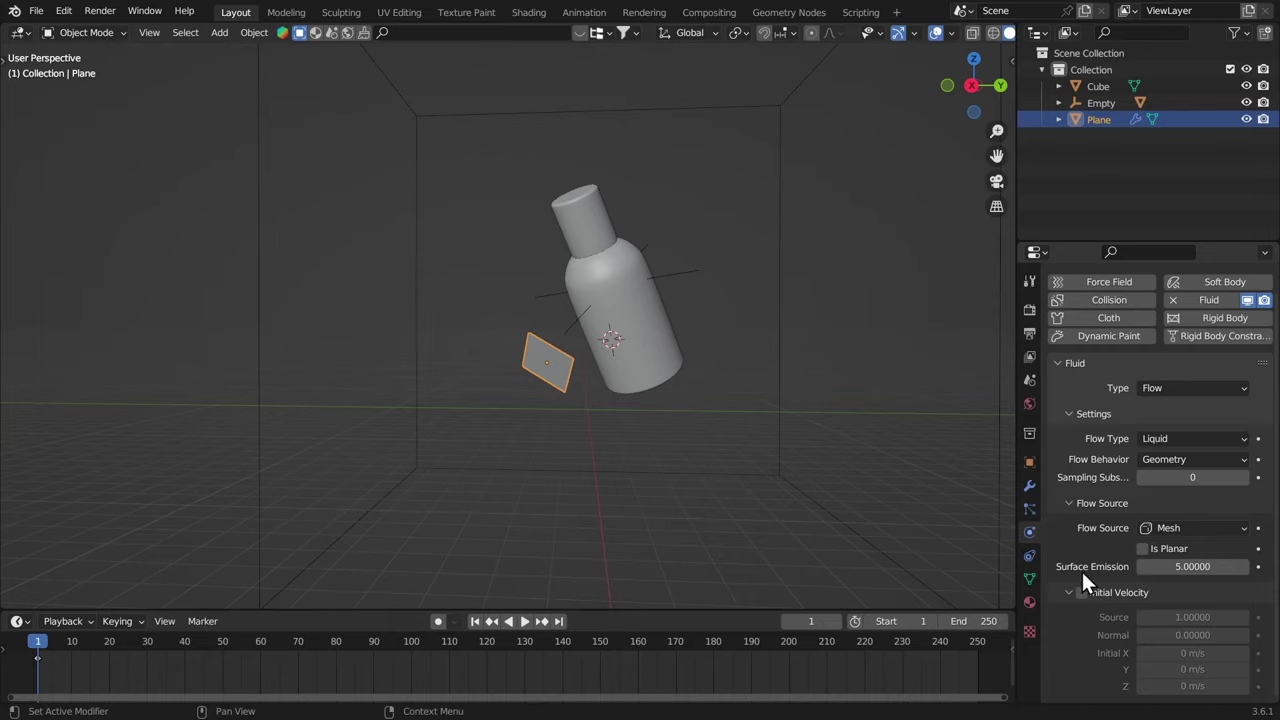
Erase leftover annotation strokes near the bottle
{"action": "middle_click_drag", "start_coordinate": [800, 380], "coordinate": [520, 300]}
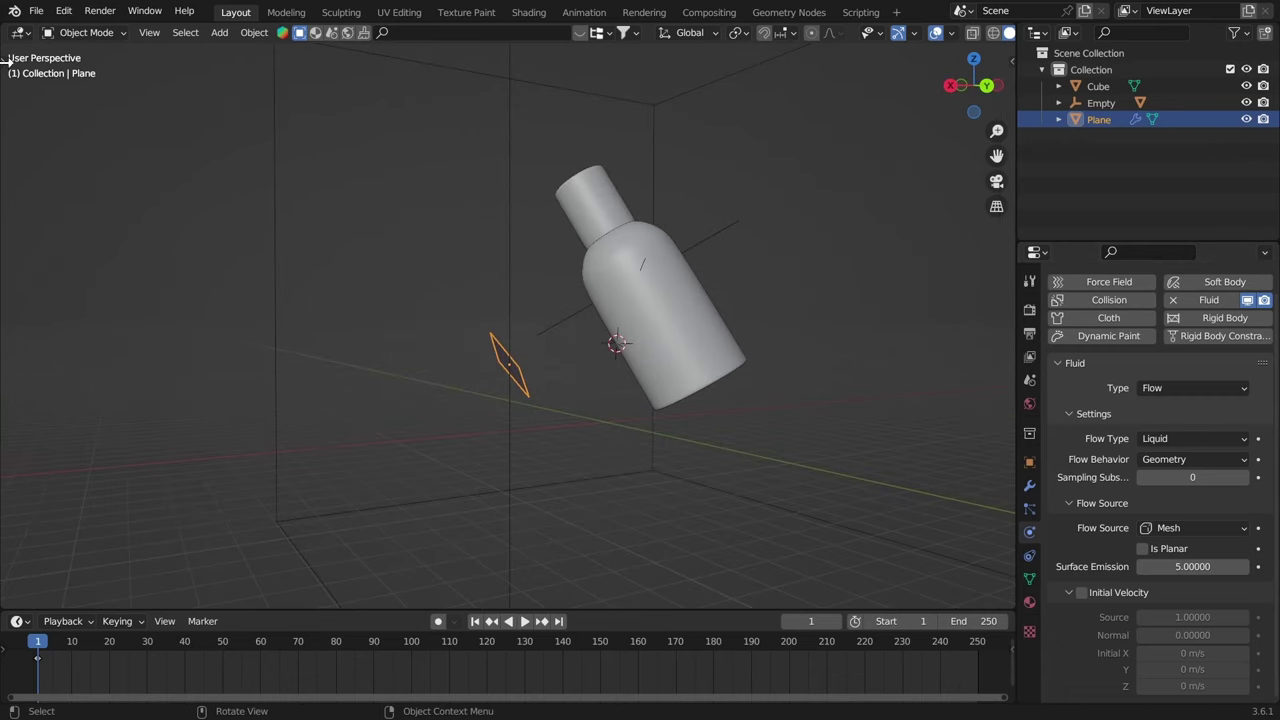
{"action": "left_click", "coordinate": [6, 63]}
{"action": "left_click", "coordinate": [24, 246]}
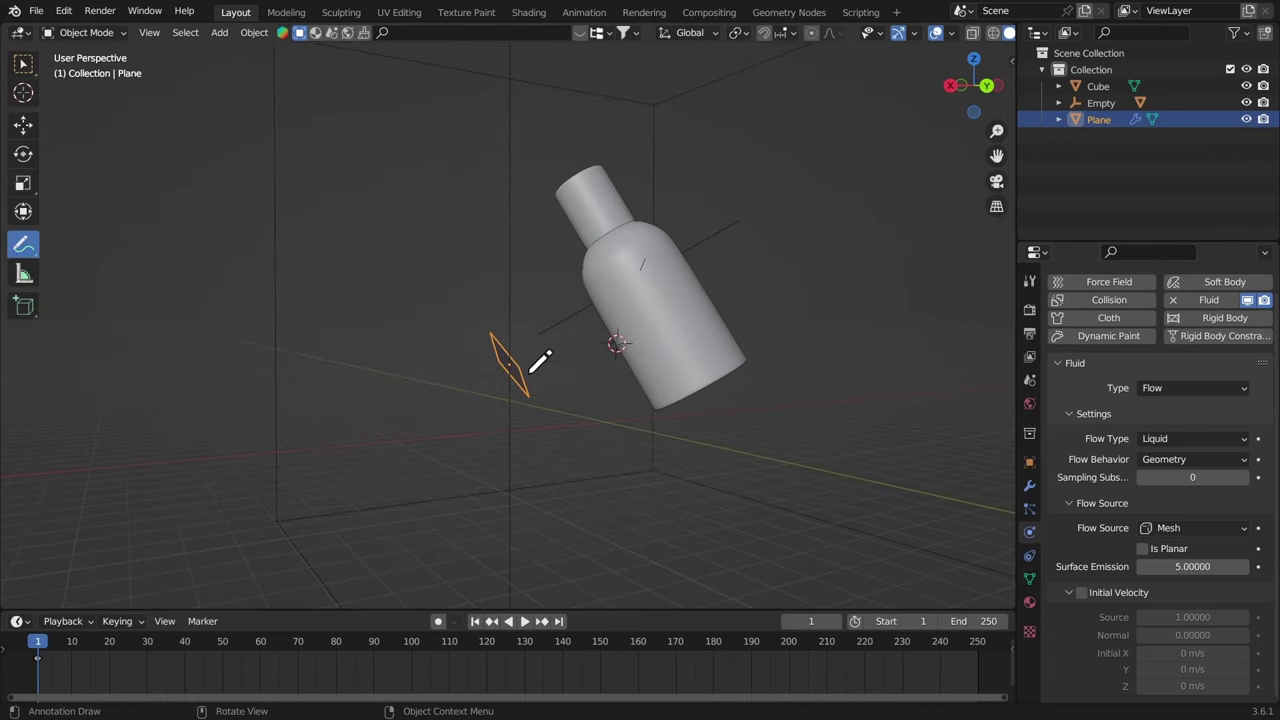
{"action": "left_click_drag", "start_coordinate": [686, 294], "coordinate": [645, 287], "text": "ctrl"}
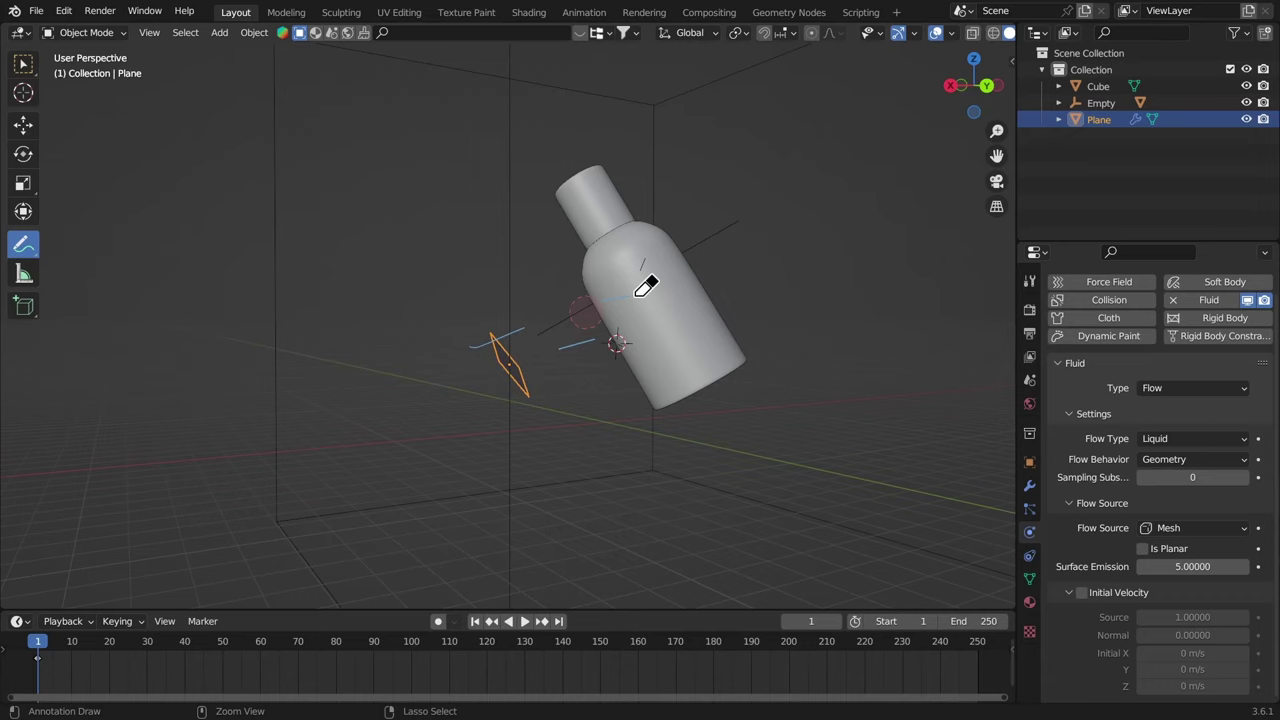
{"action": "left_click", "coordinate": [24, 64]}
{"action": "key", "text": "t"}
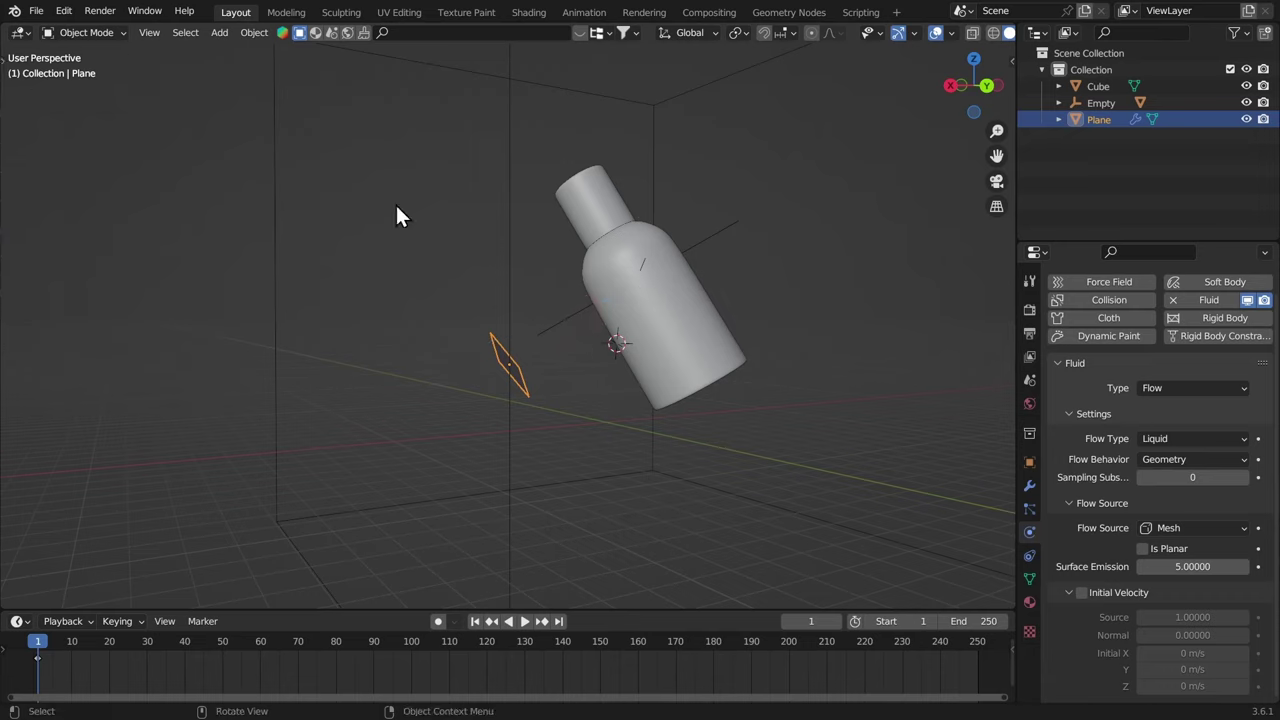
Enable Initial Velocity with a Normal velocity of 100
{"action": "left_click", "coordinate": [1082, 593]}
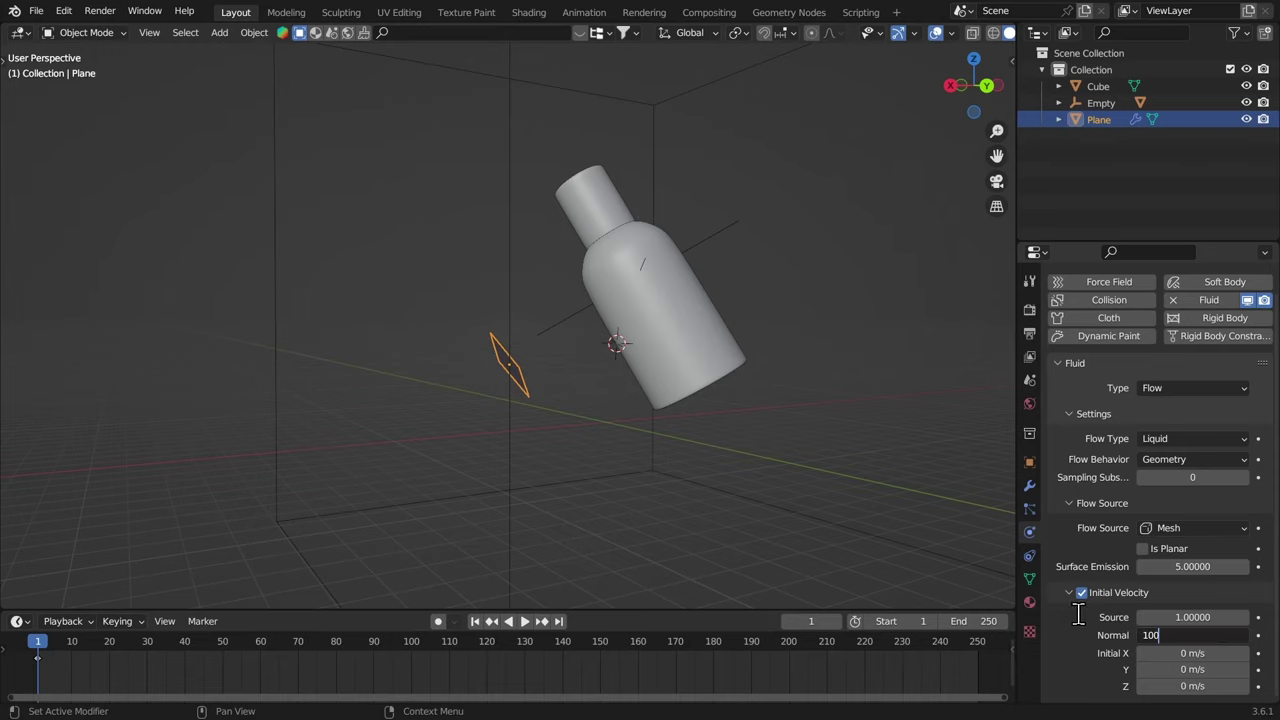
{"action": "key", "text": "Return"}
{"action": "scroll", "coordinate": [515, 300], "scroll_direction": "up", "scroll_amount": 4}
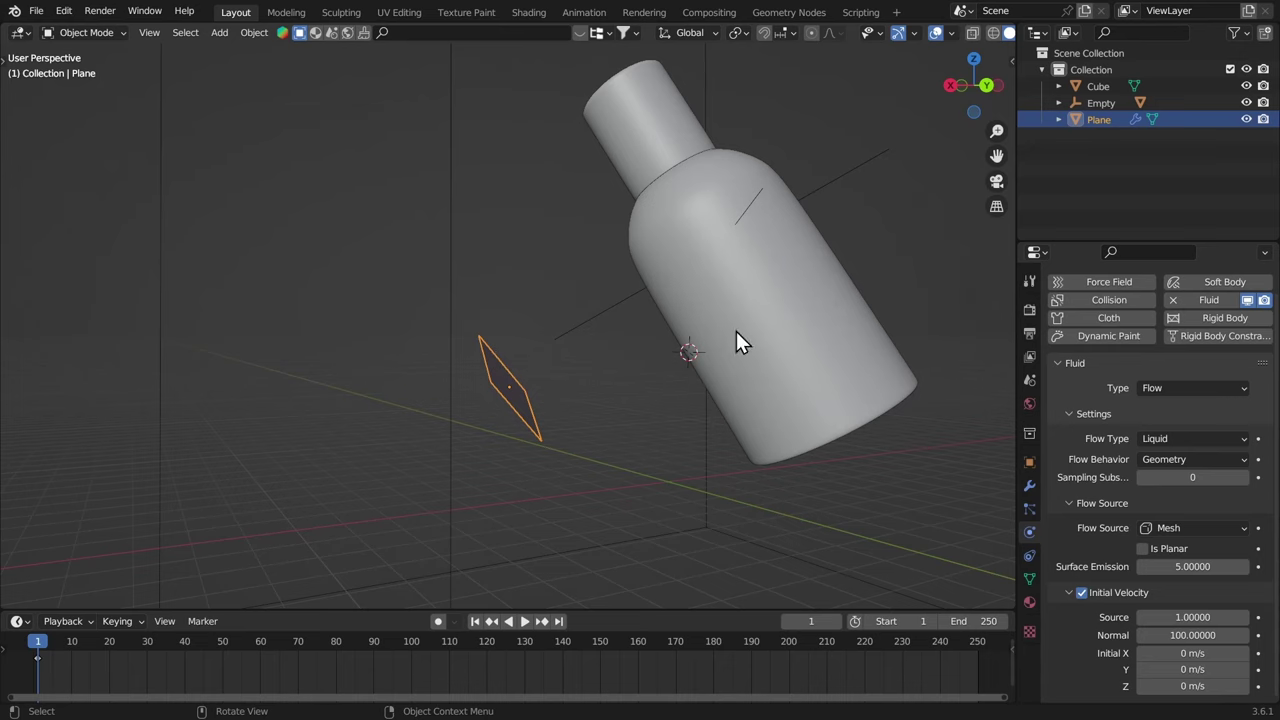
{"action": "scroll", "coordinate": [736, 333], "scroll_direction": "down", "scroll_amount": 6}
Add fluid physics to the cube and make it a fluid Domain
{"action": "middle_click_drag", "start_coordinate": [722, 396], "coordinate": [622, 399]}
{"action": "left_click", "coordinate": [619, 401]}
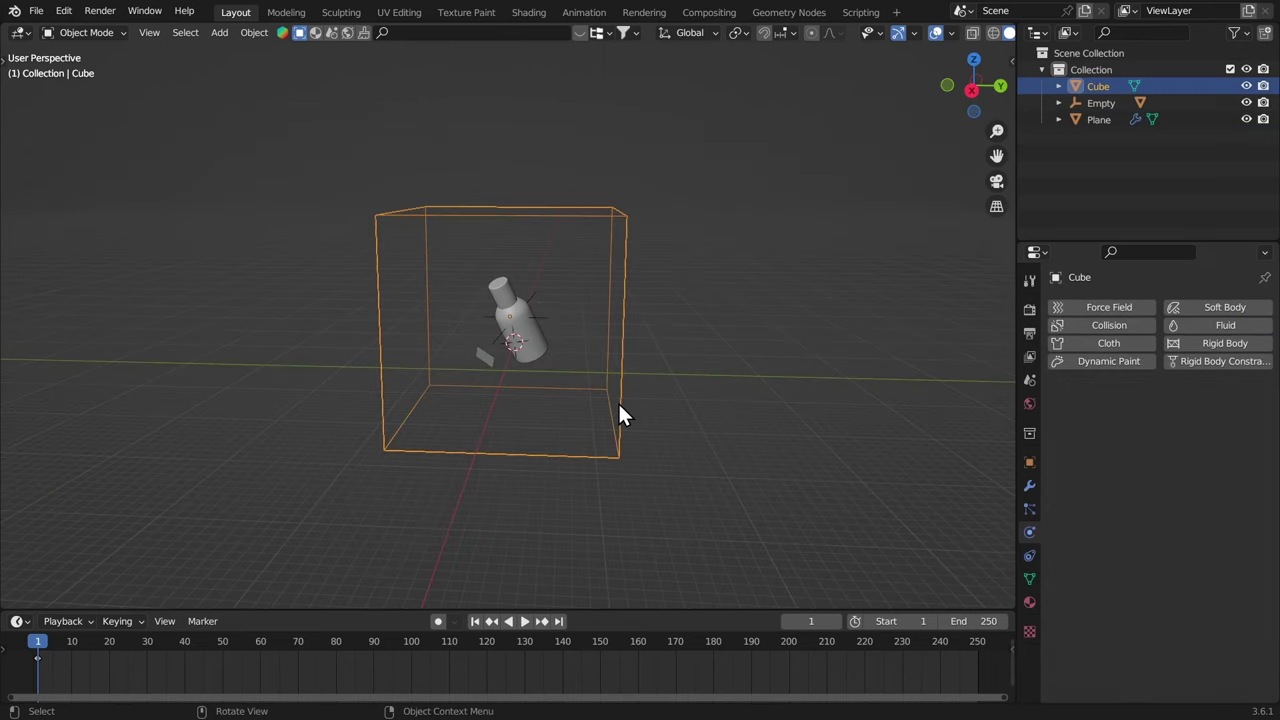
{"action": "left_click", "coordinate": [1201, 324]}
{"action": "left_click", "coordinate": [1162, 414]}
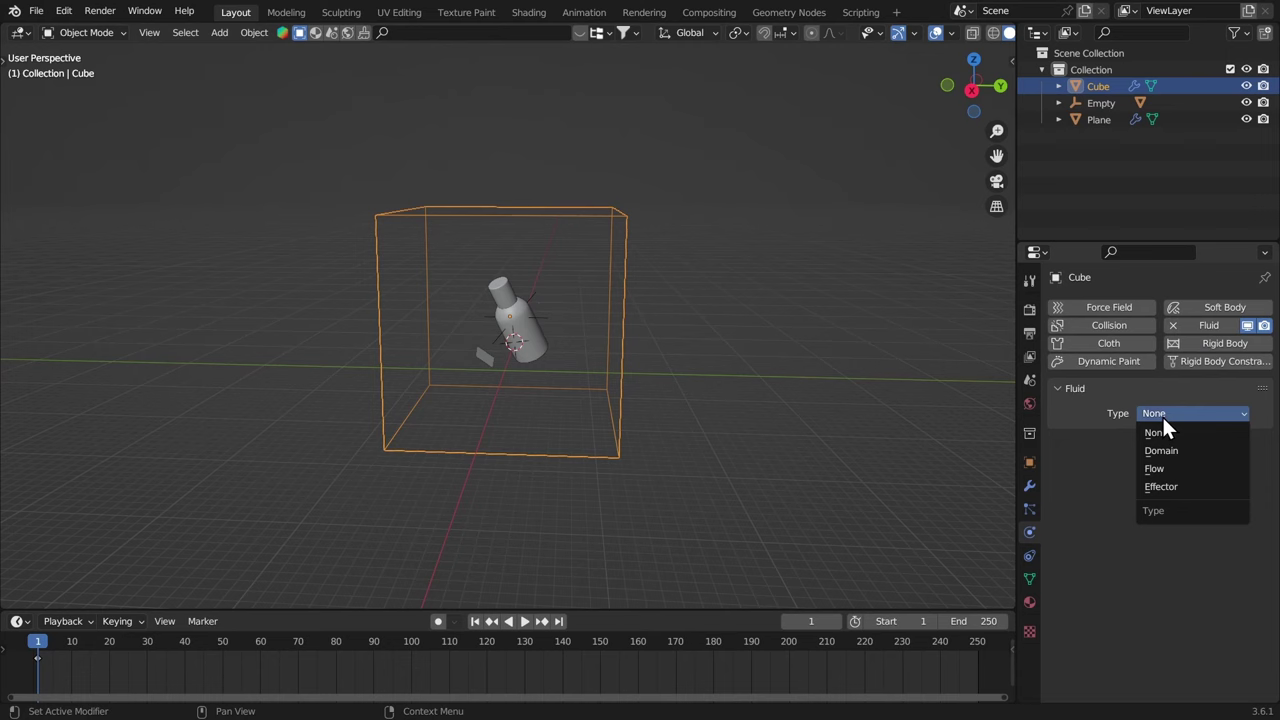
{"action": "left_click", "coordinate": [1173, 452]}
Set the domain's Resolution Divisions to 128 and its type to Liquid
{"action": "scroll", "coordinate": [610, 296], "scroll_direction": "up", "scroll_amount": 1}
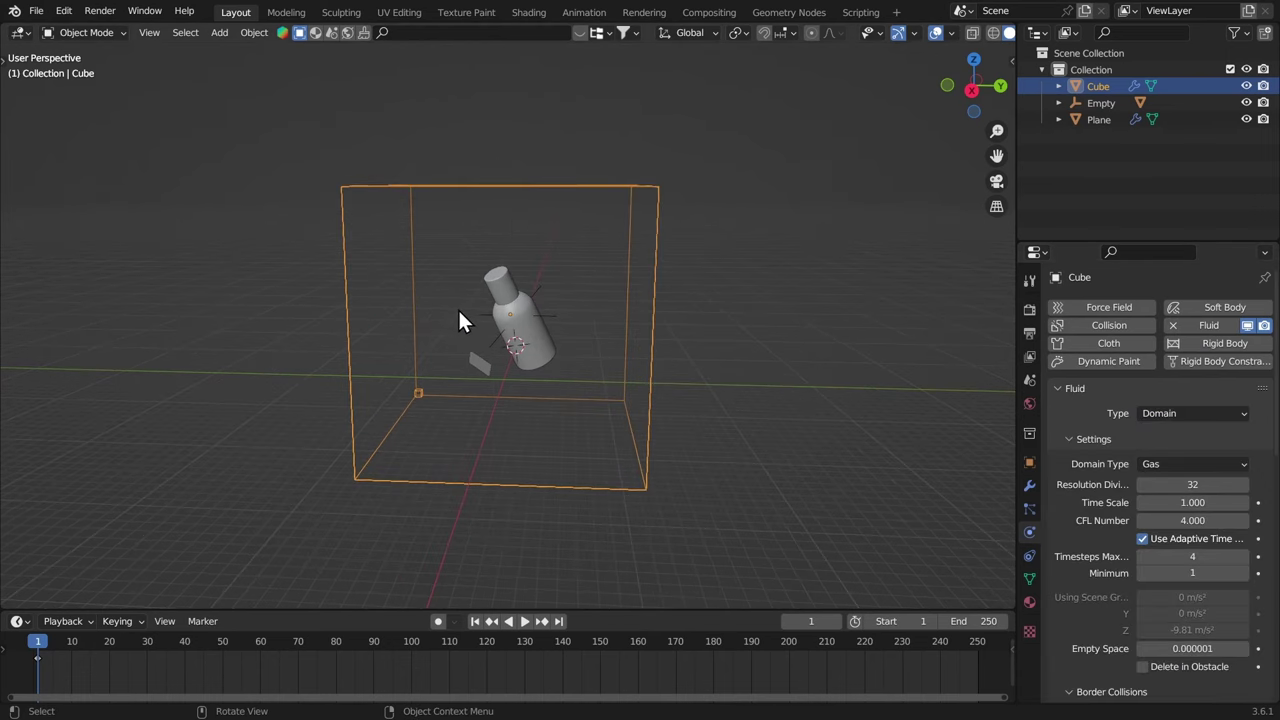
{"action": "left_click", "coordinate": [1150, 484]}
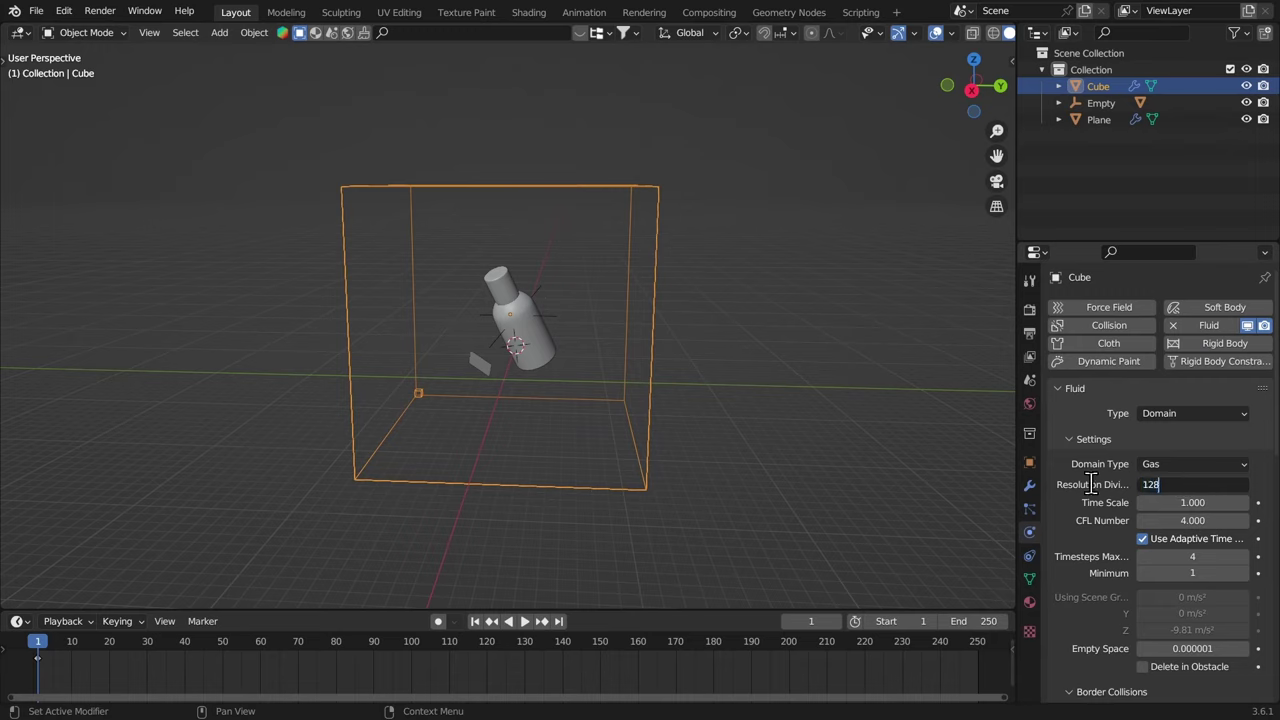
{"action": "key", "text": "Return"}
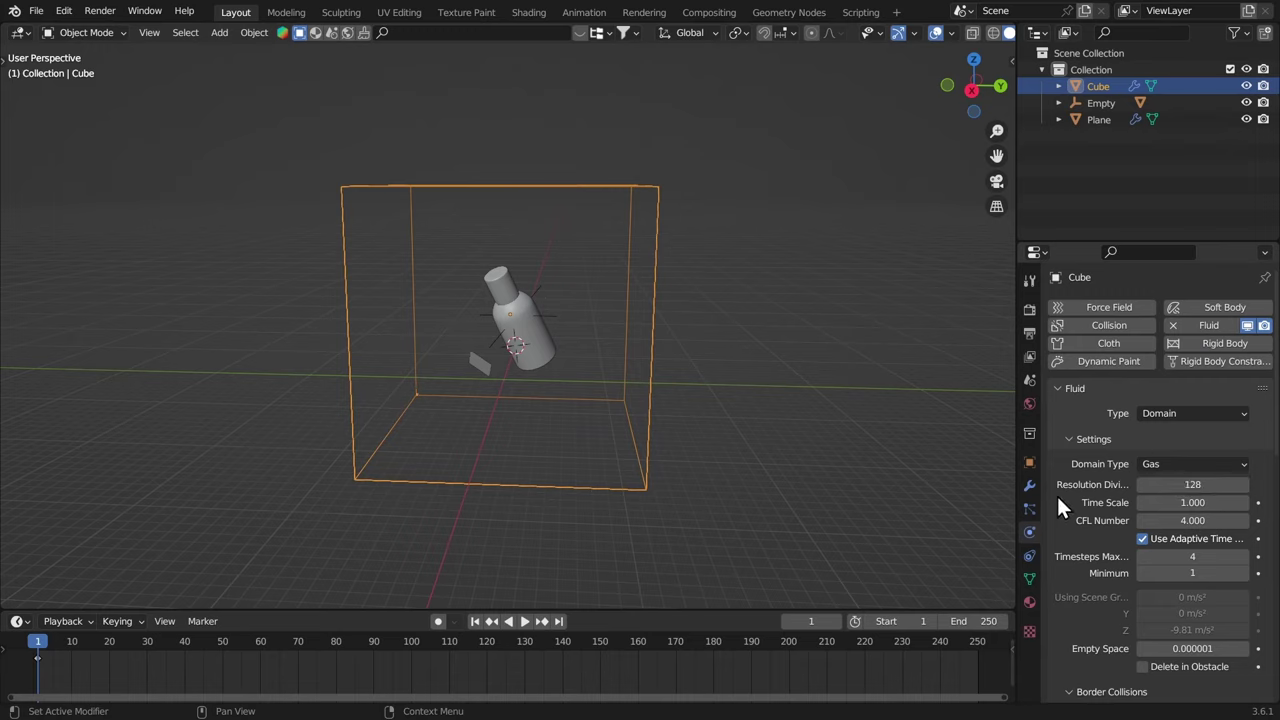
{"action": "left_click", "coordinate": [1177, 464]}
{"action": "left_click", "coordinate": [1160, 501]}
{"action": "scroll", "coordinate": [1101, 442], "scroll_direction": "down", "scroll_amount": 7}
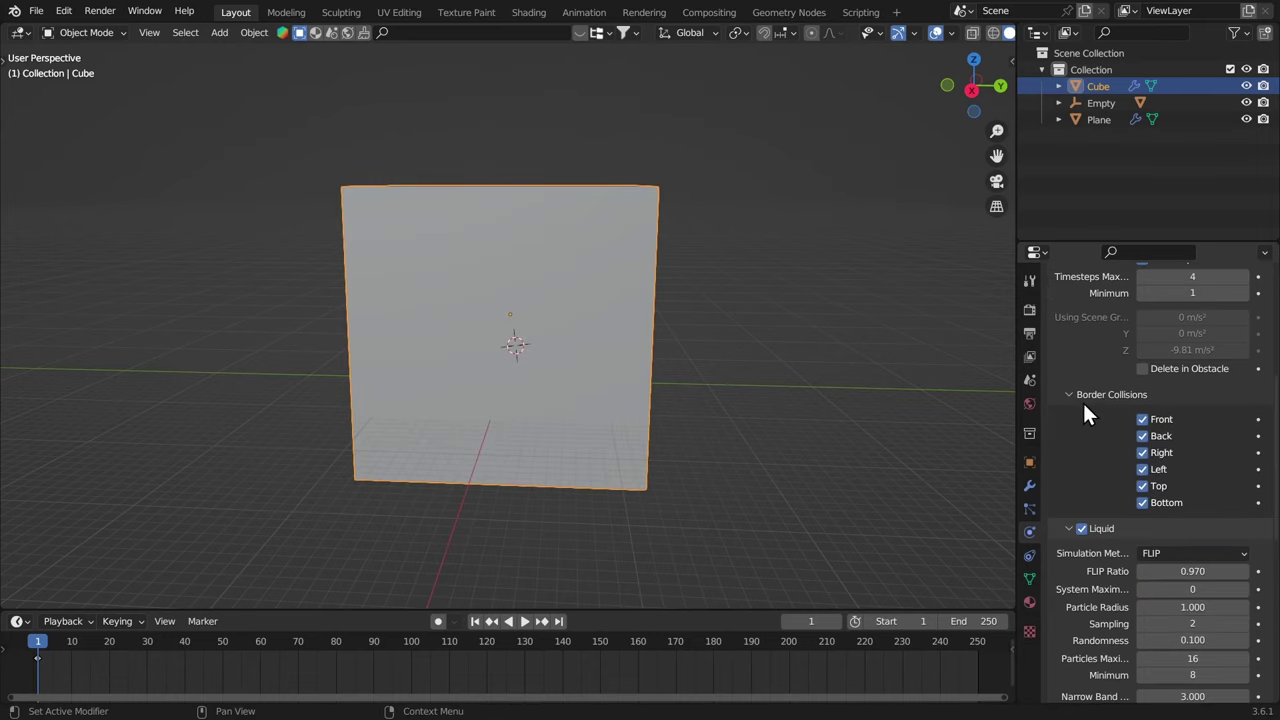
{"action": "scroll", "coordinate": [1145, 491], "scroll_direction": "down", "scroll_amount": 9}
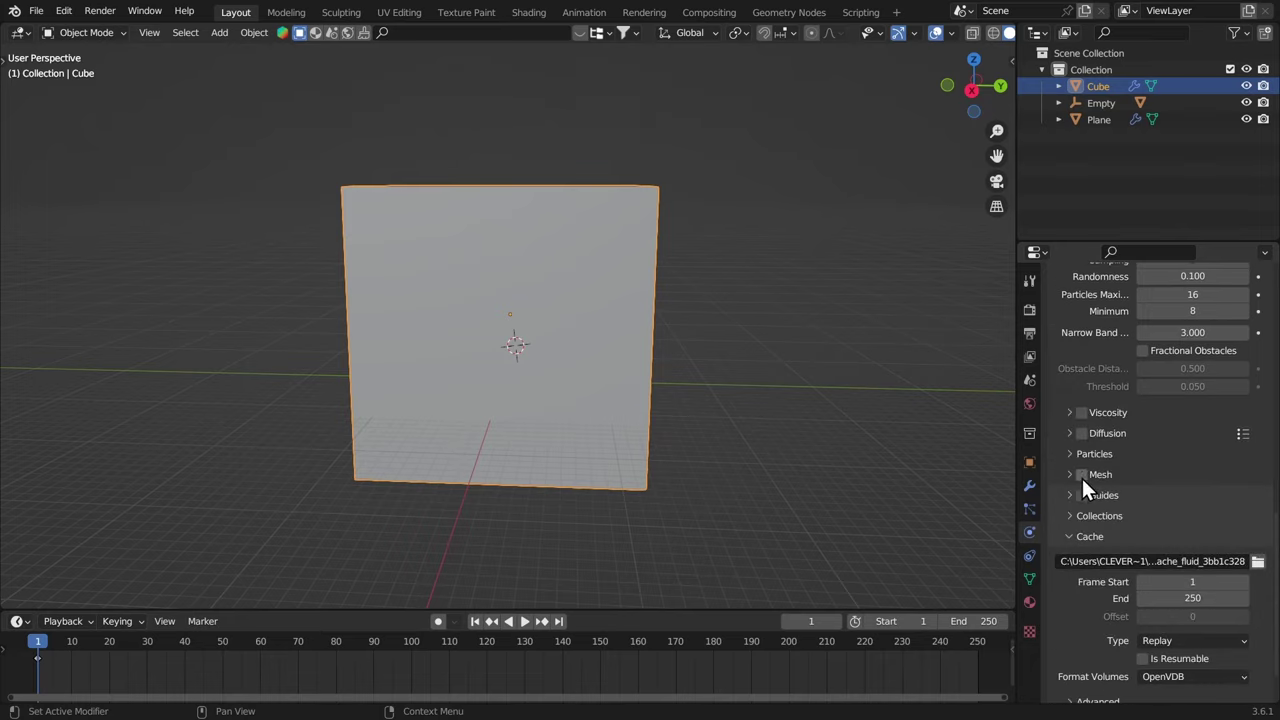
Enable liquid mesh generation and set Particle Radius to 1.6
{"action": "left_click", "coordinate": [1081, 474]}
{"action": "left_click", "coordinate": [1100, 474]}
{"action": "scroll", "coordinate": [1100, 474], "scroll_direction": "down", "scroll_amount": 3}
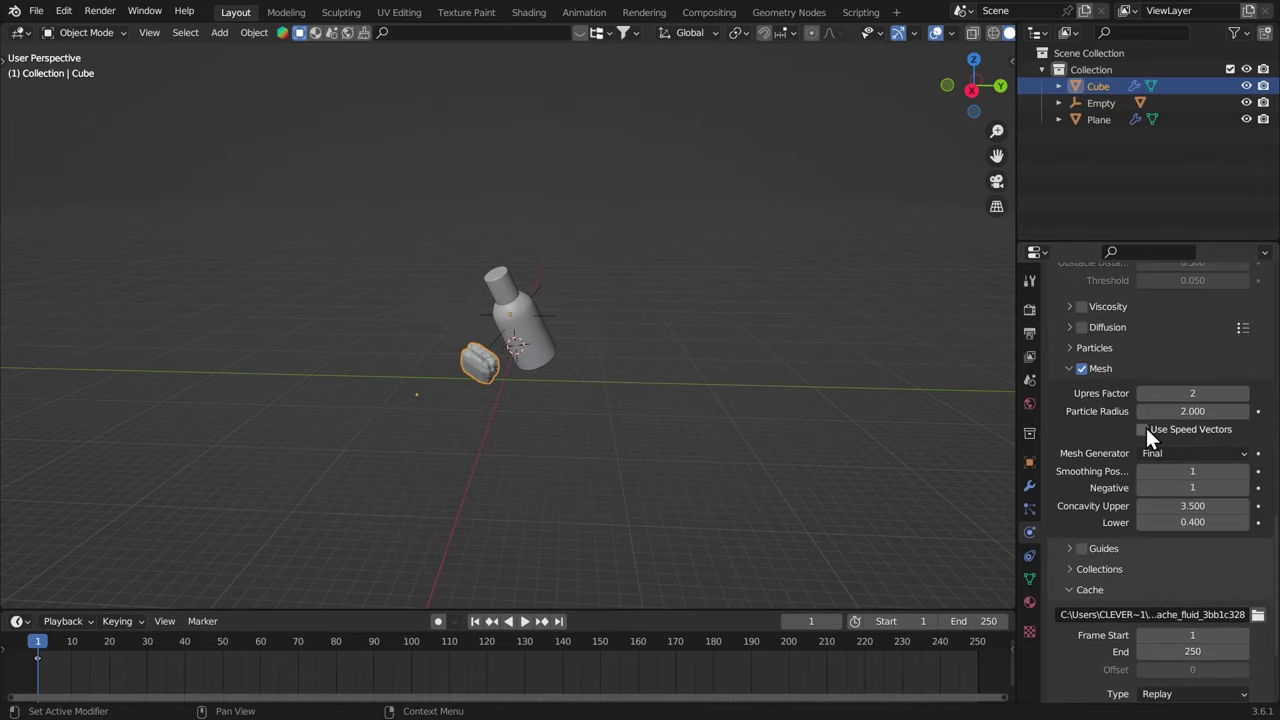
{"action": "double_click", "coordinate": [1160, 411]}
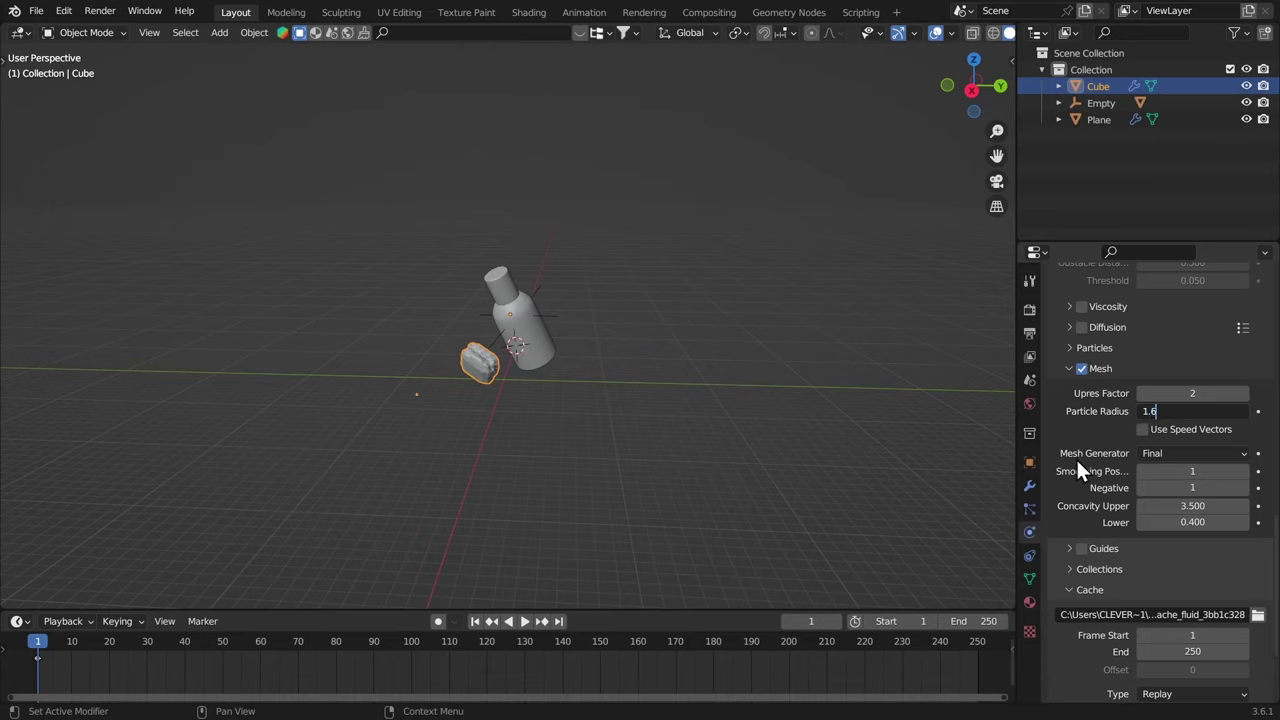
{"action": "key", "text": "Return"}
Set the cache End frame to 150, type Modular, and make it resumable
{"action": "scroll", "coordinate": [1076, 457], "scroll_direction": "down", "scroll_amount": 2}
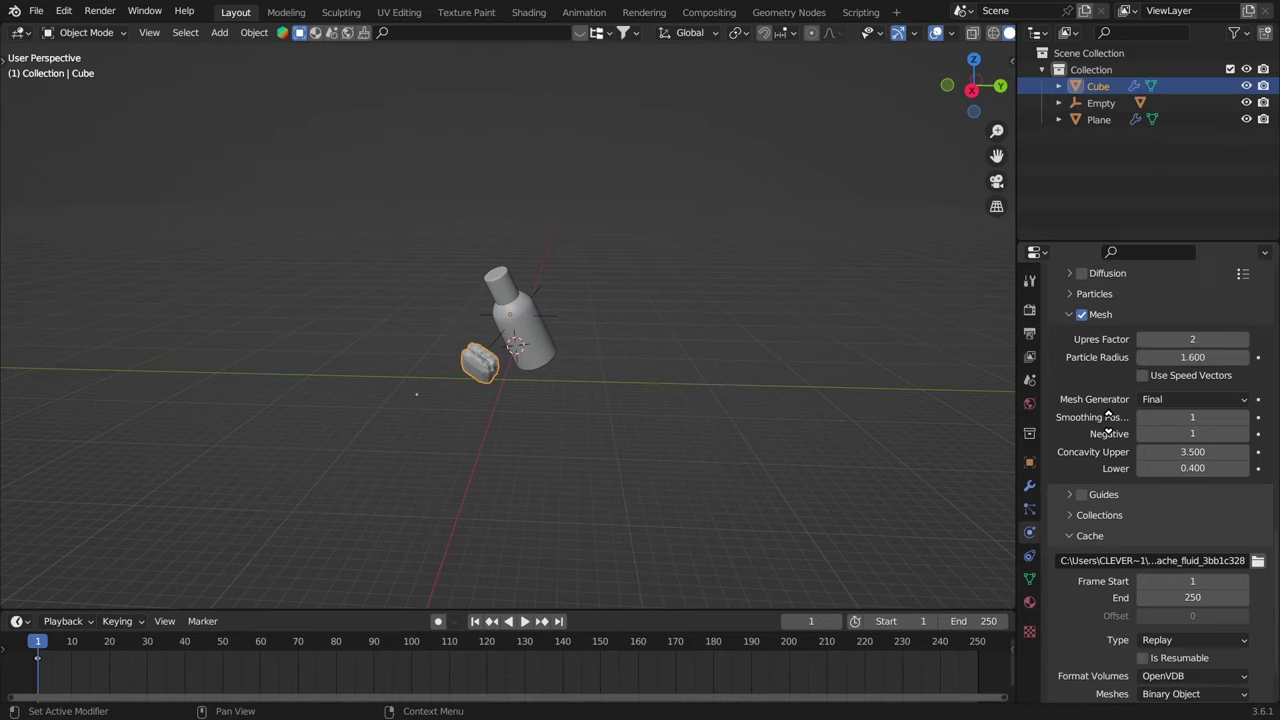
{"action": "scroll", "coordinate": [1108, 424], "scroll_direction": "down", "scroll_amount": 3}
{"action": "double_click", "coordinate": [1150, 527]}
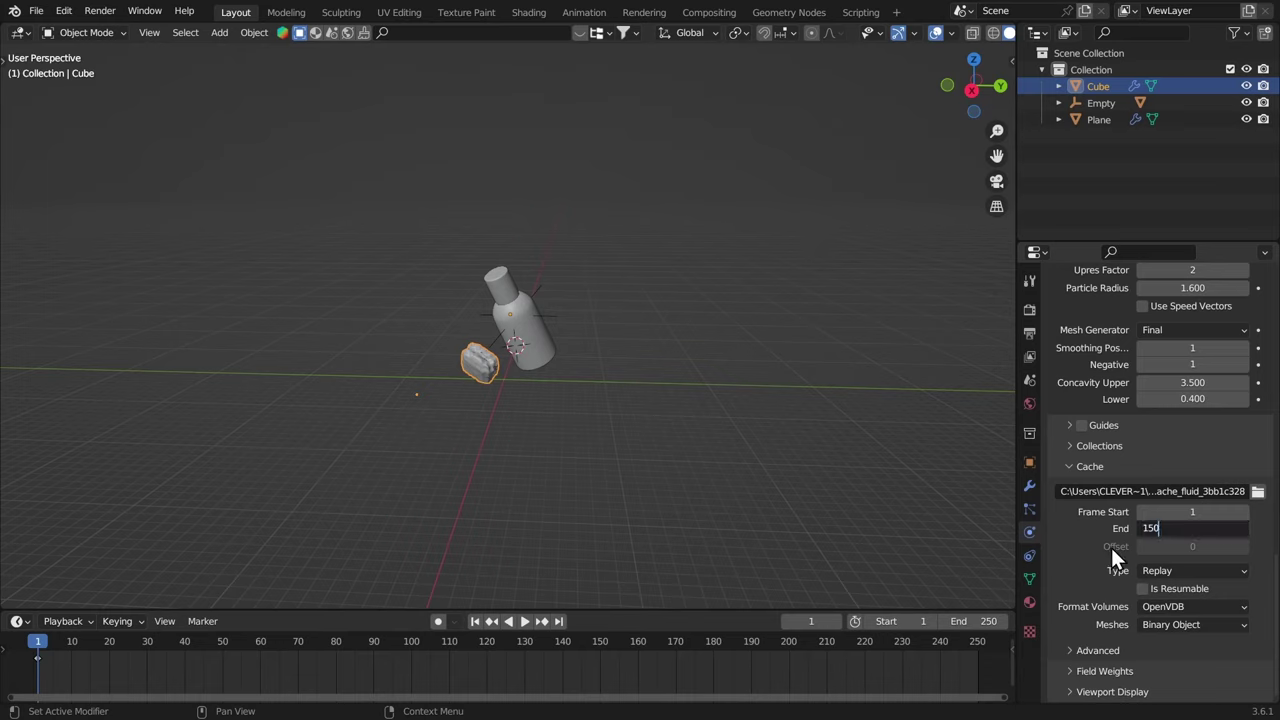
{"action": "key", "text": "Return"}
{"action": "left_click", "coordinate": [1159, 569]}
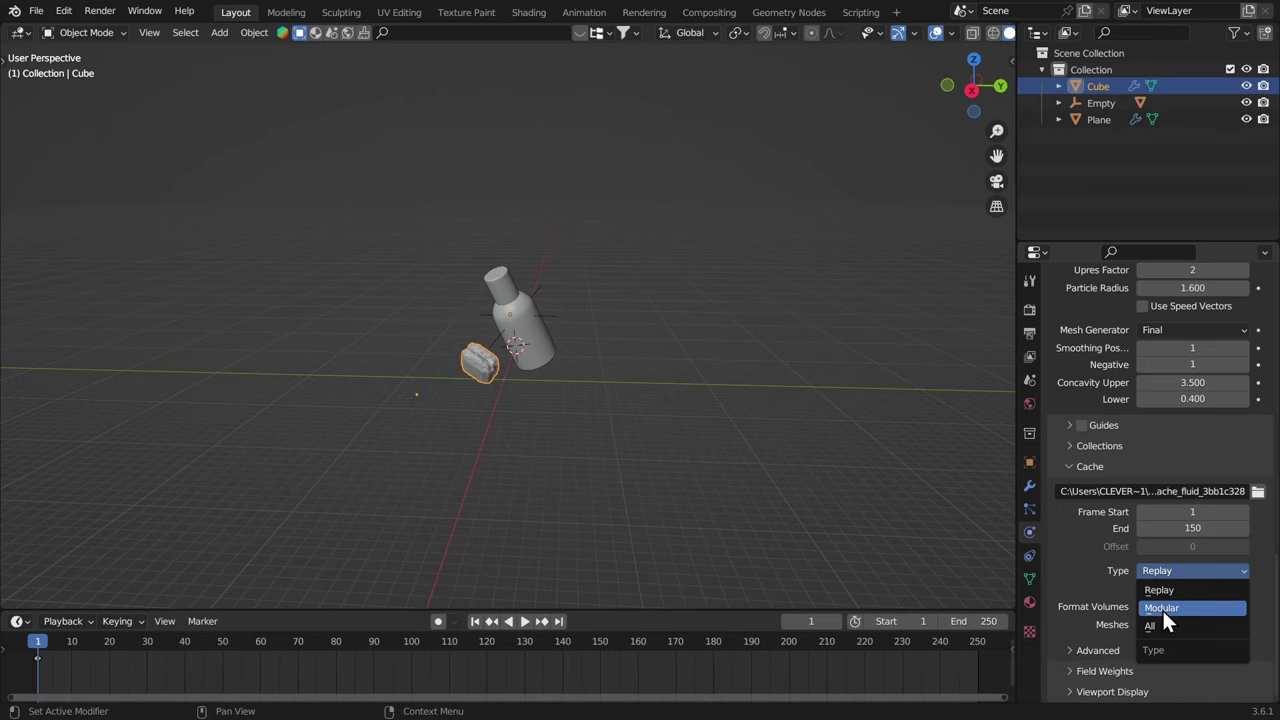
{"action": "left_click", "coordinate": [1162, 608]}
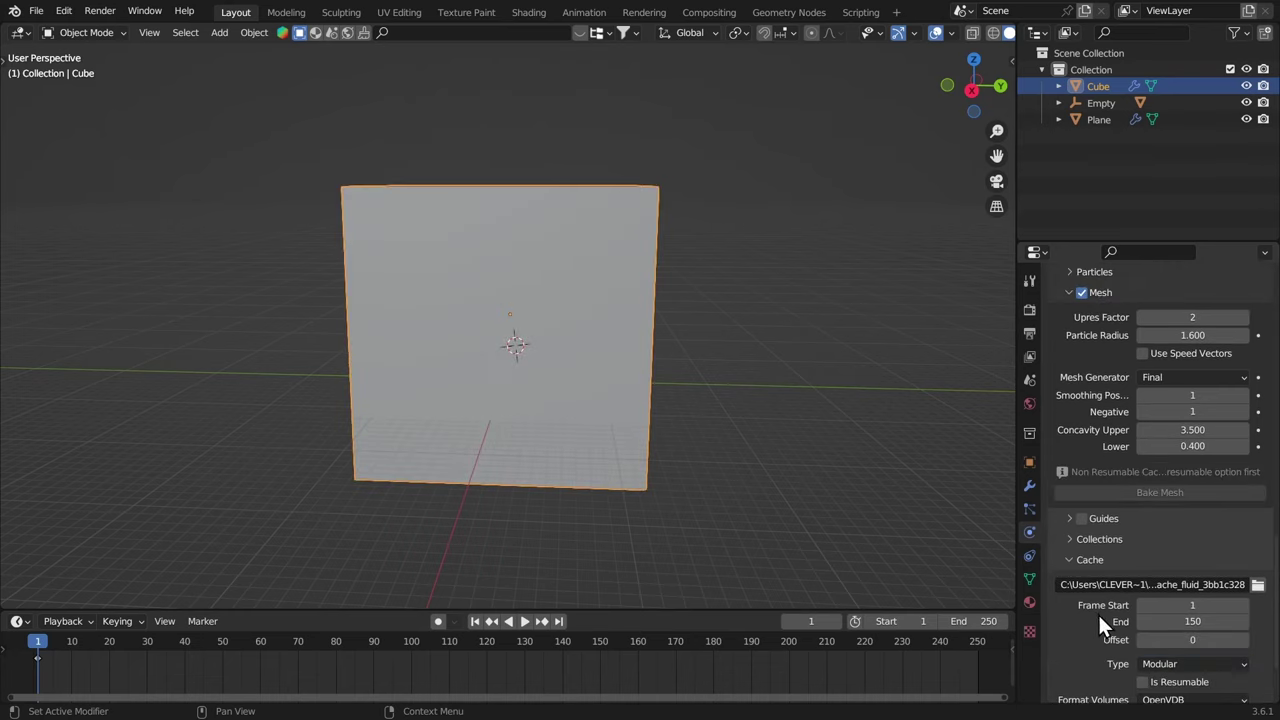
{"action": "scroll", "coordinate": [1103, 617], "scroll_direction": "down", "scroll_amount": 4}
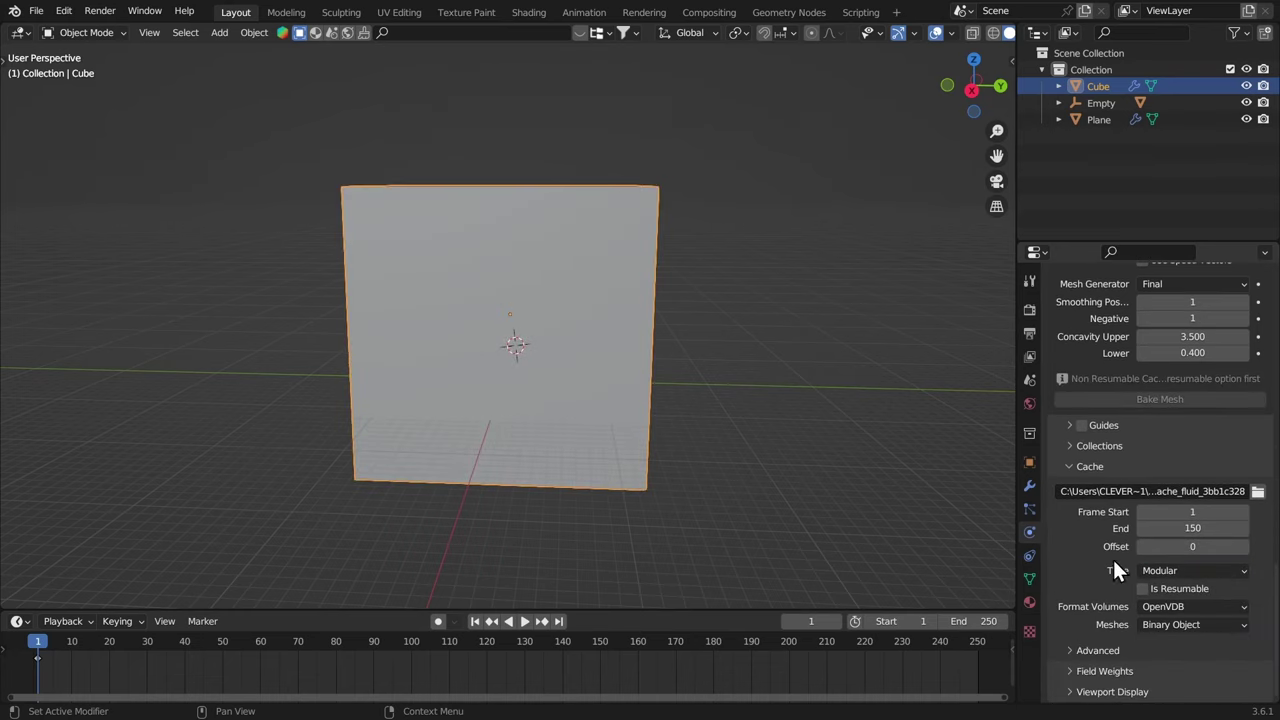
{"action": "left_click", "coordinate": [1146, 589]}
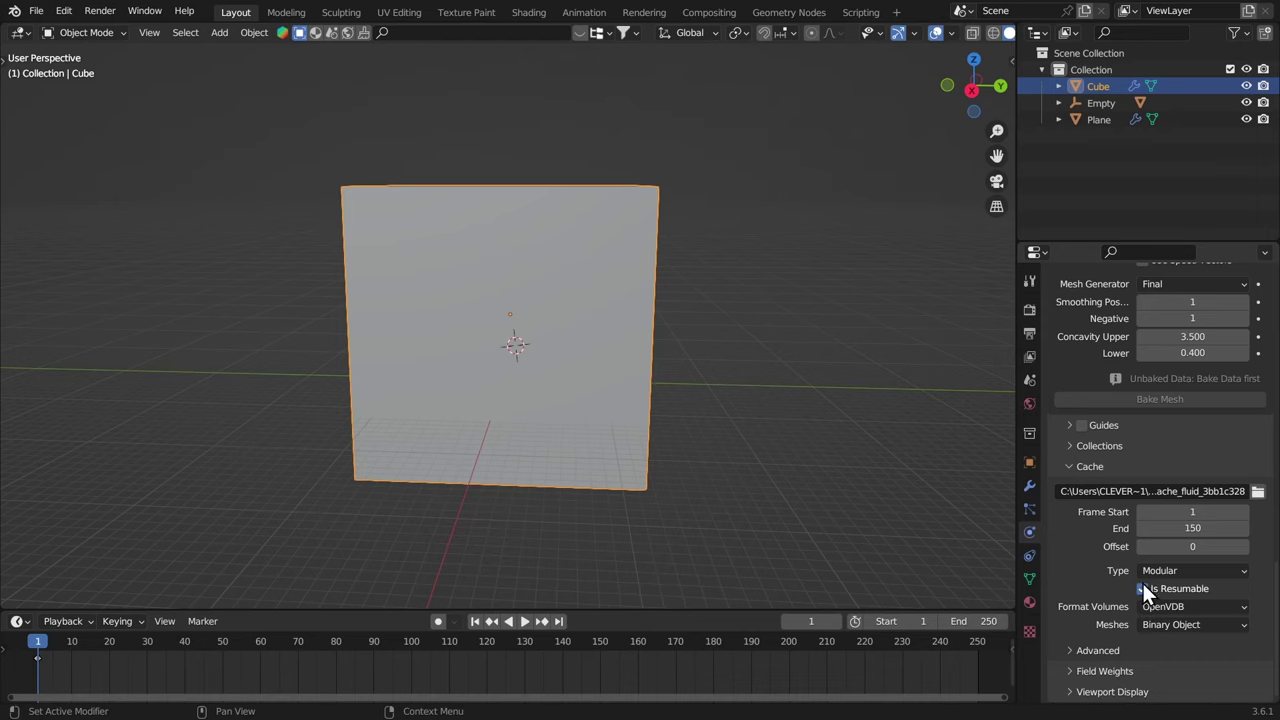
{"action": "scroll", "coordinate": [1128, 550], "scroll_direction": "up", "scroll_amount": 20}
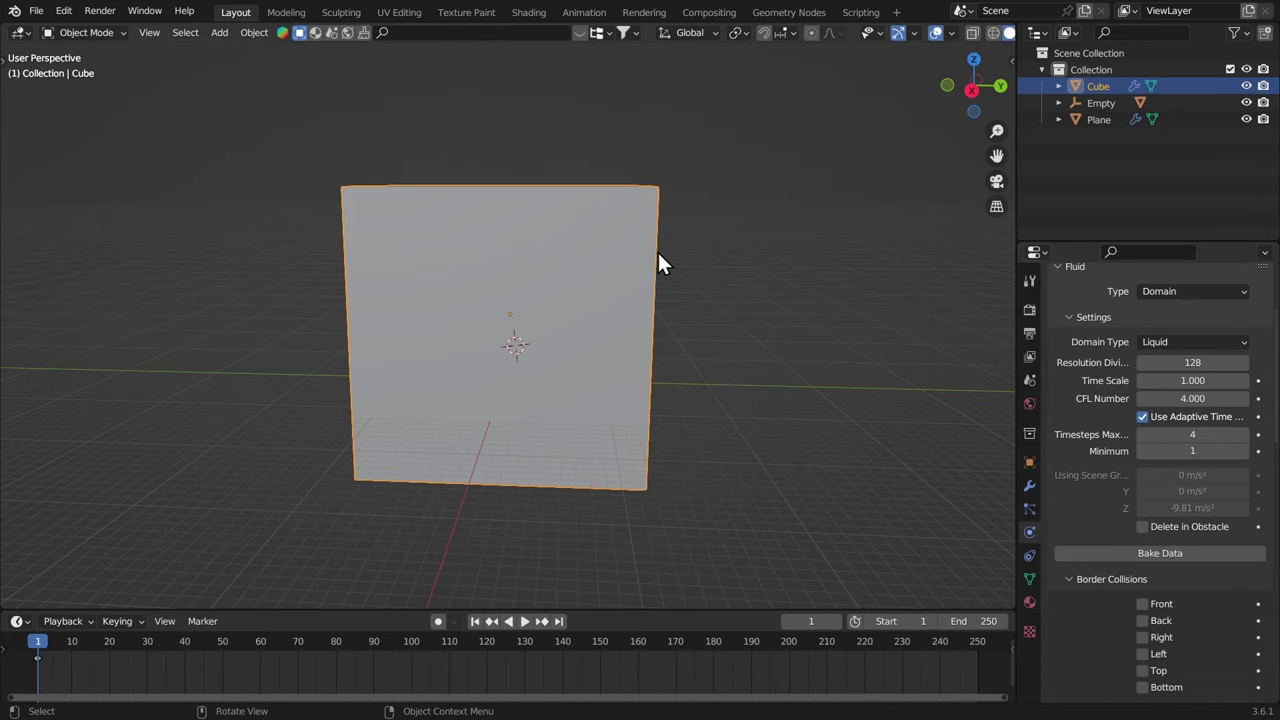
Display the domain cube as wireframe and frame the view on the bottle
{"action": "key", "text": "q"}
{"action": "left_click", "coordinate": [634, 268]}
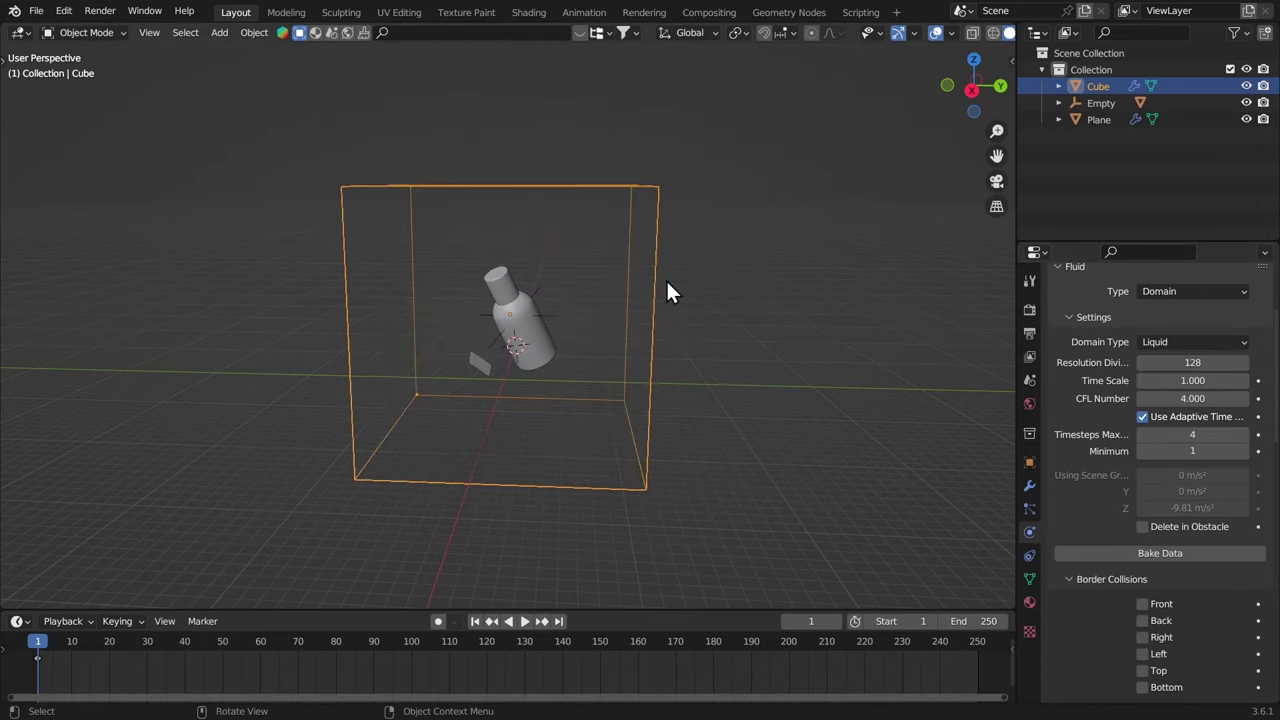
{"action": "mouse_move", "coordinate": [666, 278]}
{"action": "middle_mouse_down"}
{"action": "mouse_move", "coordinate": [642, 350]}
{"action": "mouse_move", "coordinate": [661, 279]}
{"action": "middle_mouse_up"}
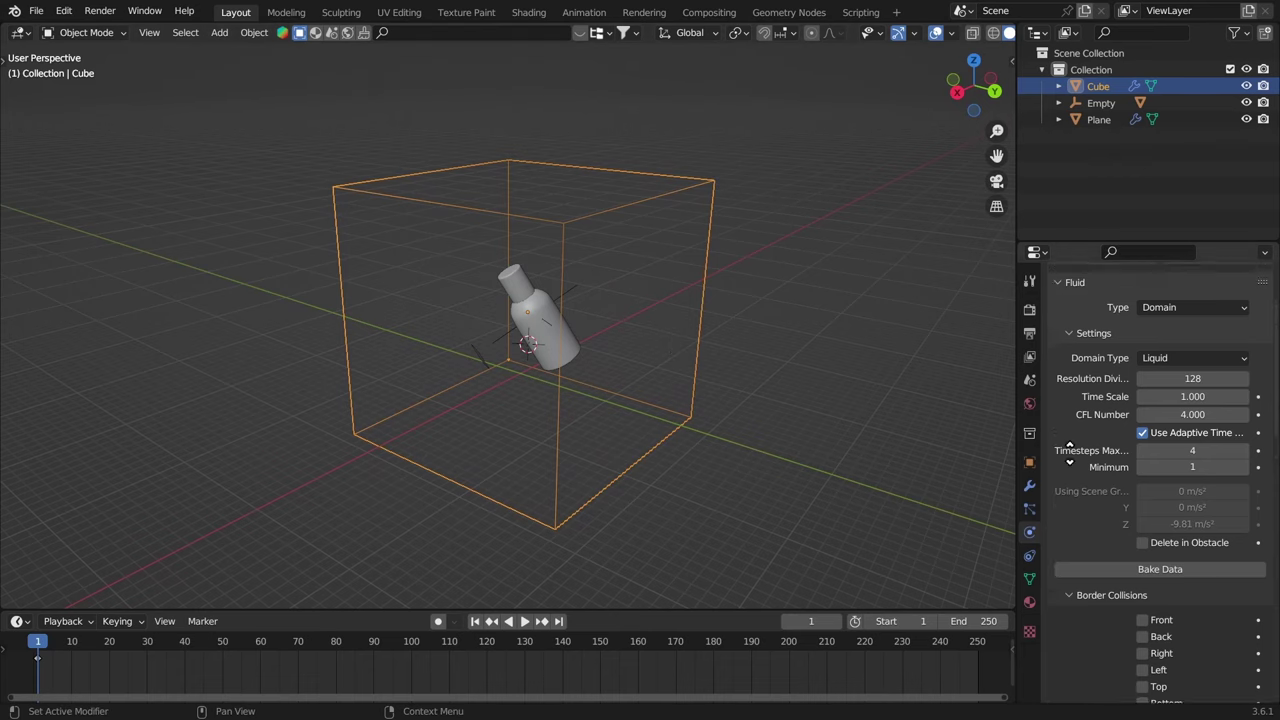
{"action": "left_click", "coordinate": [530, 320]}
{"action": "key", "text": "KP_Decimal"}
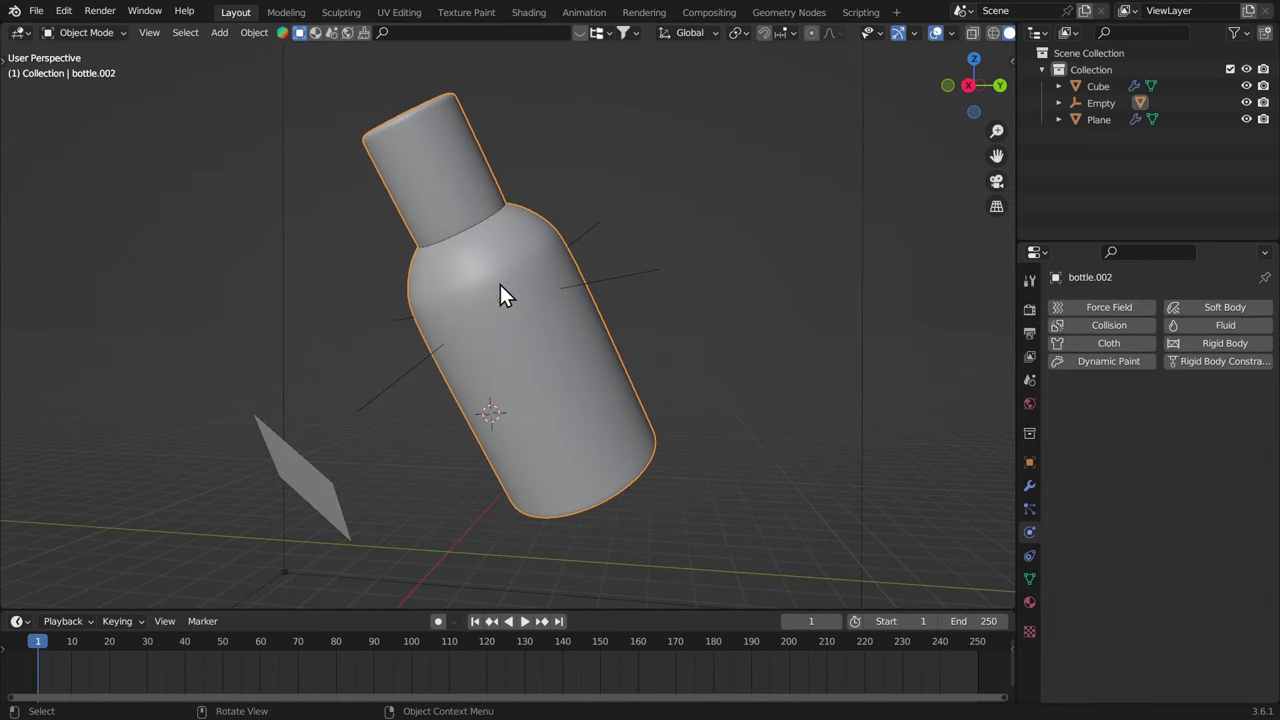
{"action": "middle_click_drag", "start_coordinate": [503, 292], "coordinate": [590, 310]}
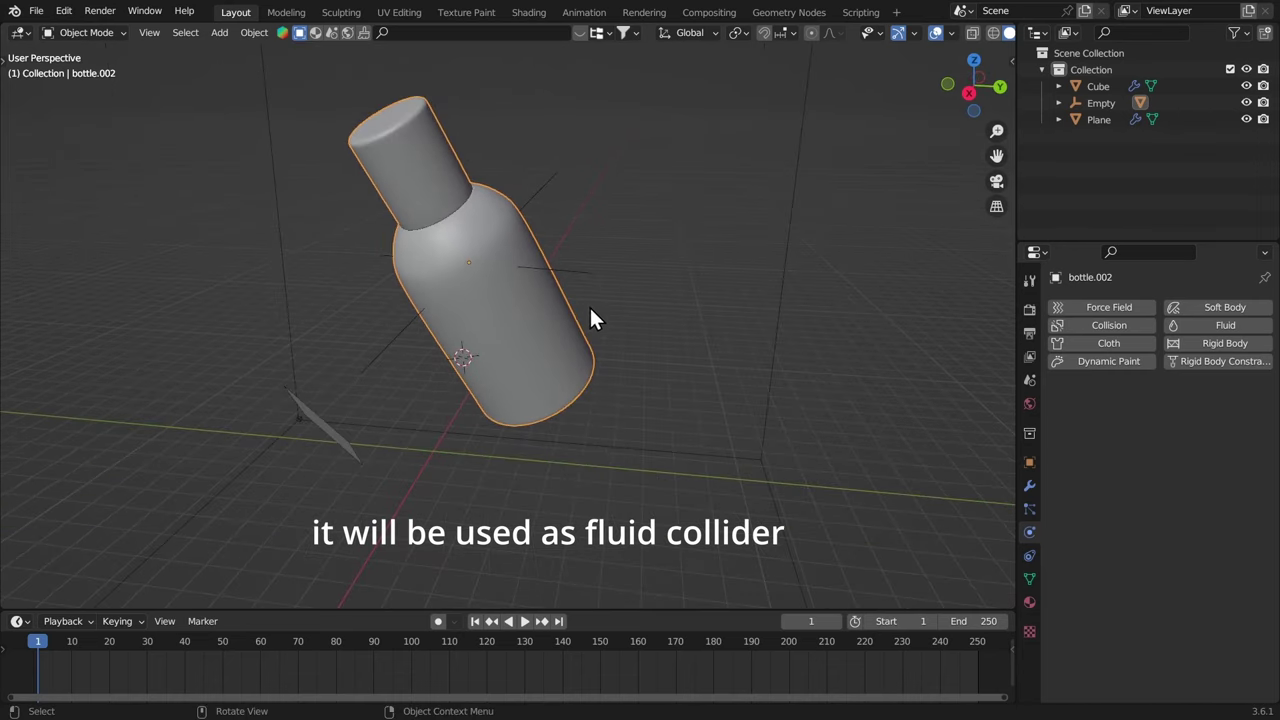
Draw annotation marks beside the bottle
{"action": "key", "text": "t"}
{"action": "left_click", "coordinate": [24, 244]}
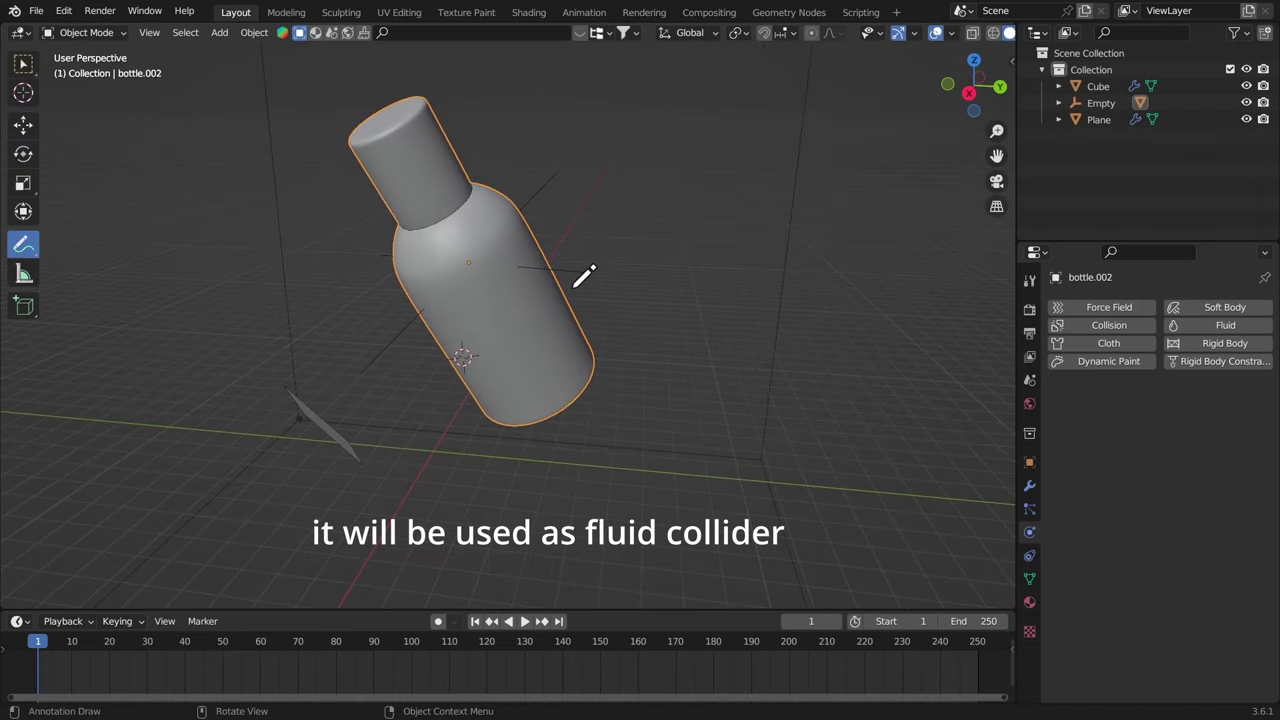
{"action": "left_click_drag", "start_coordinate": [362, 318], "coordinate": [410, 352]}
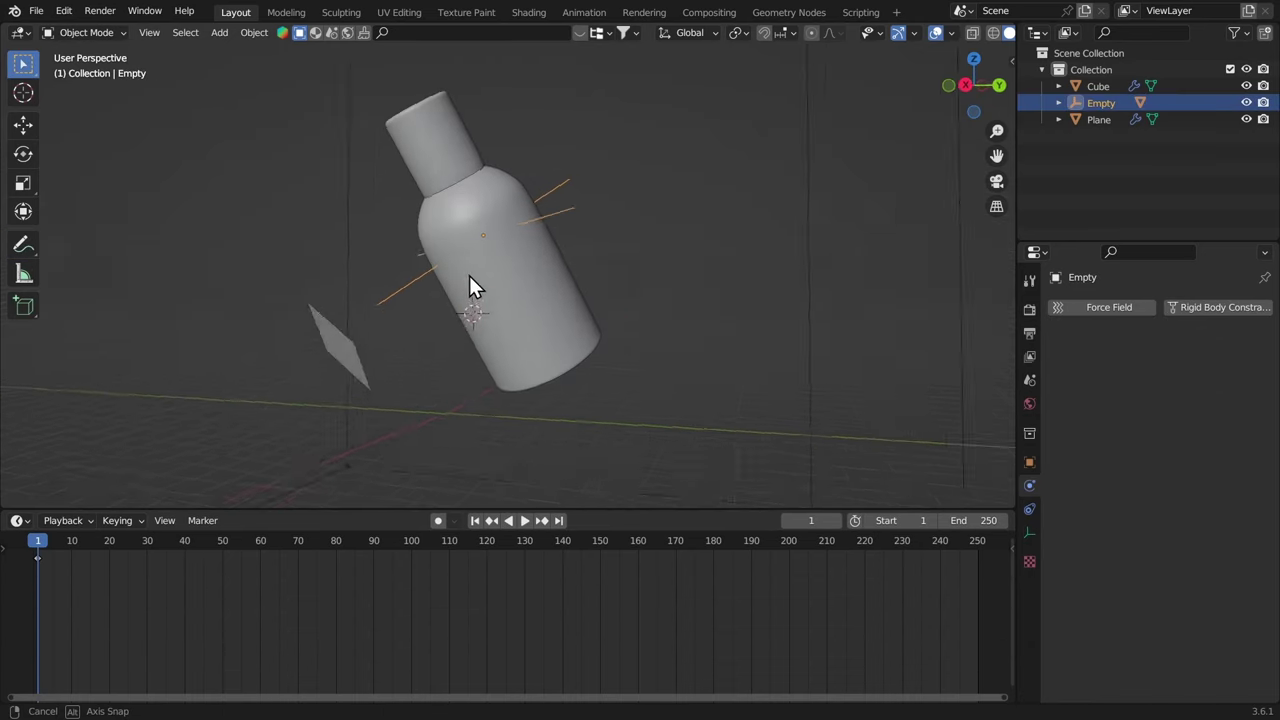
{"action": "middle_click_drag", "start_coordinate": [469, 280], "coordinate": [461, 298]}
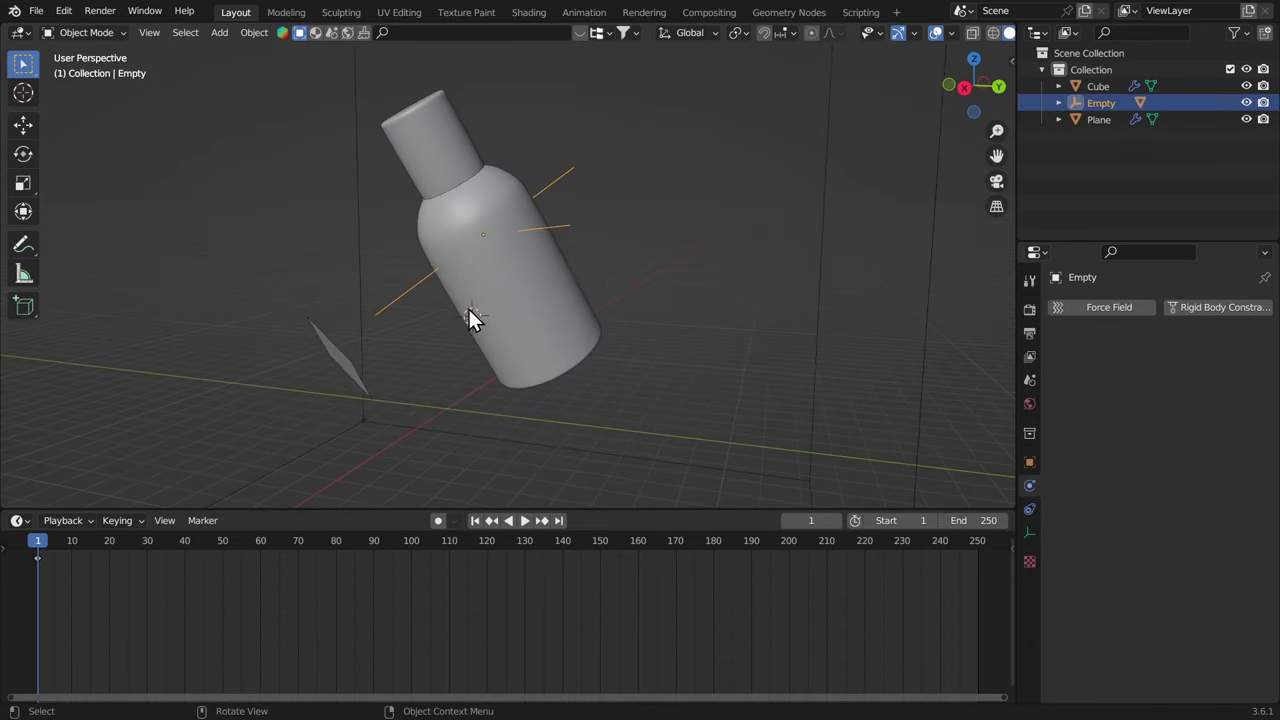
{"action": "middle_click_drag", "start_coordinate": [446, 292], "coordinate": [459, 285]}
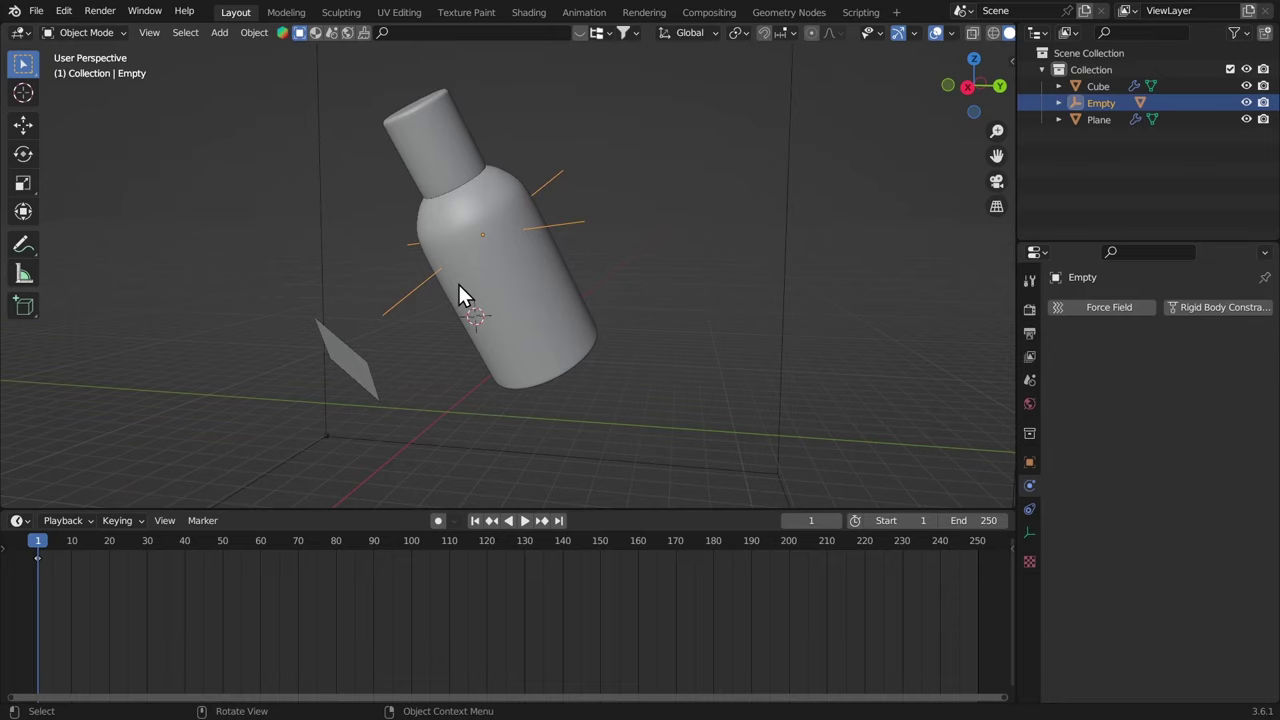
Keyframe the Empty's tilted rotation at frame 1, then clear it upright at frame 2
{"action": "key", "text": "i"}
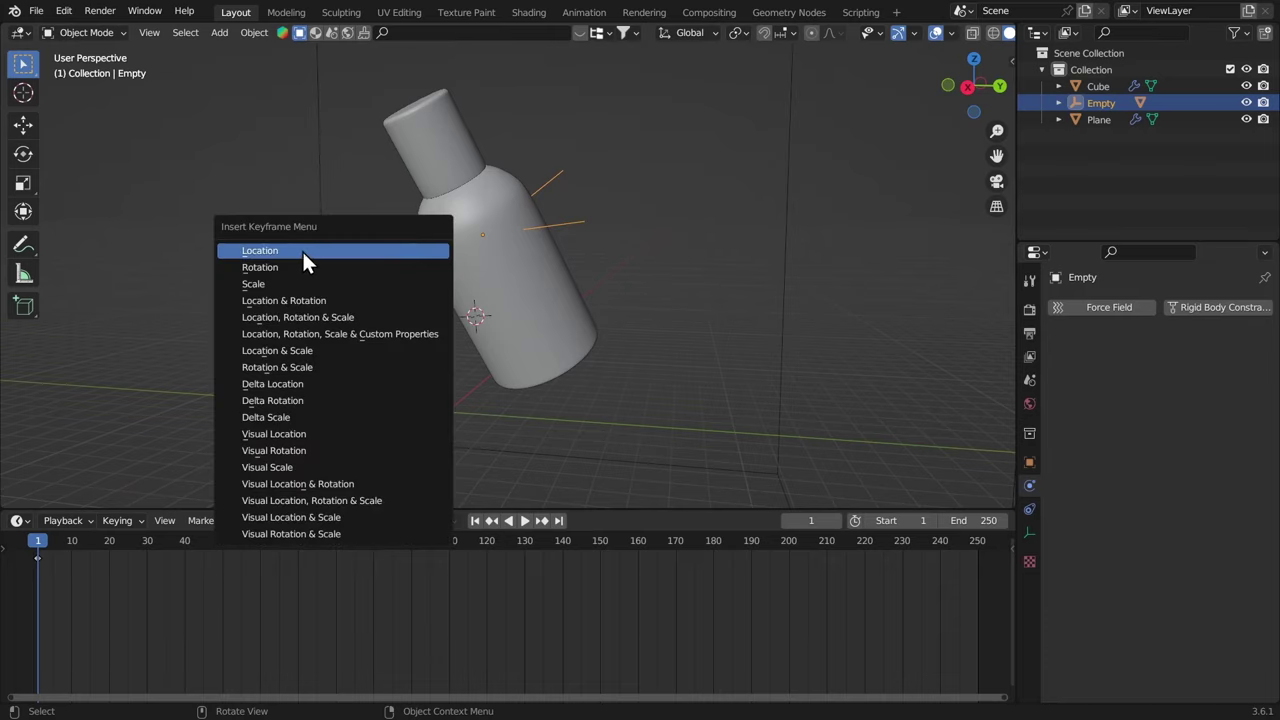
{"action": "left_click", "coordinate": [300, 266]}
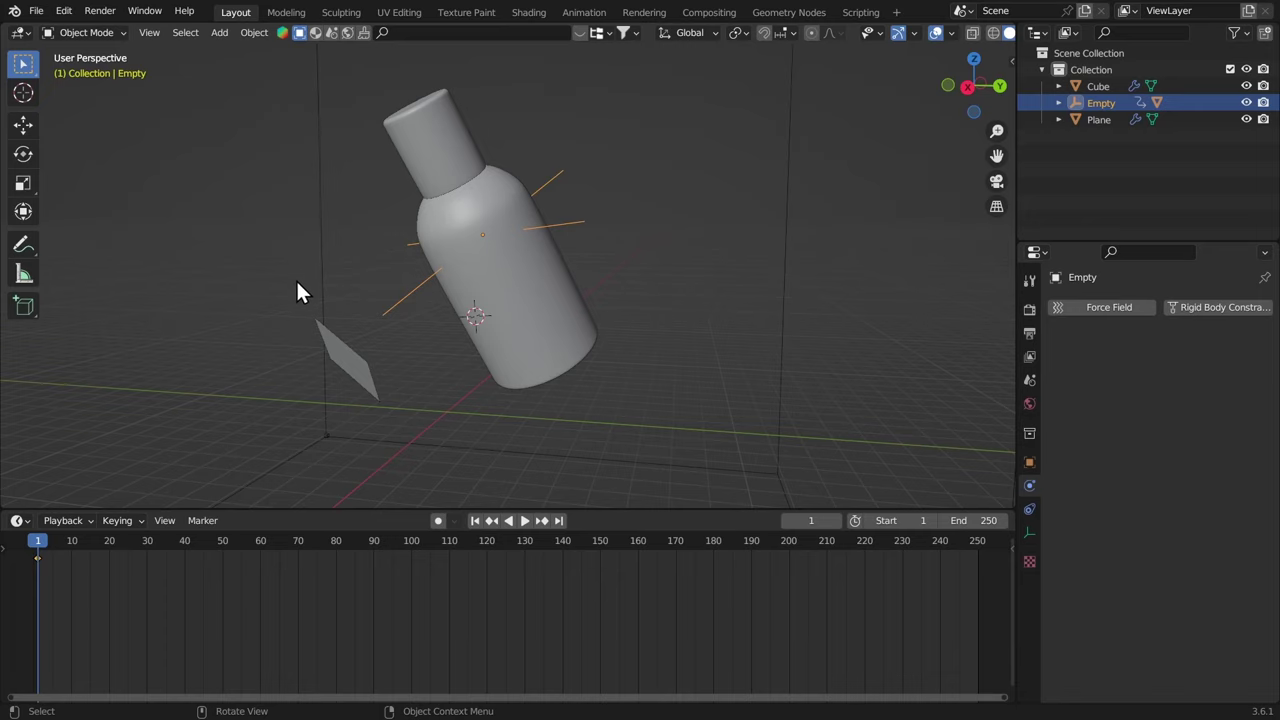
{"action": "key", "text": "Right"}
{"action": "key", "text": "alt+r"}
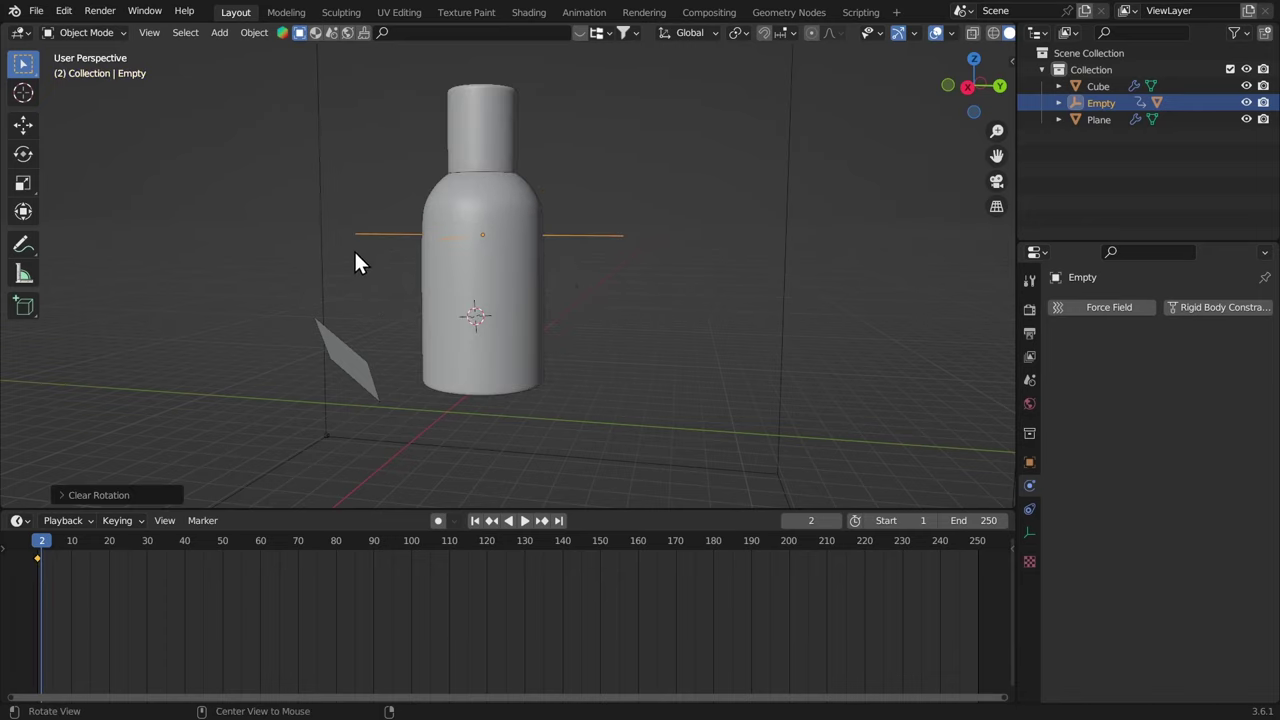
{"action": "left_click", "coordinate": [967, 87]}
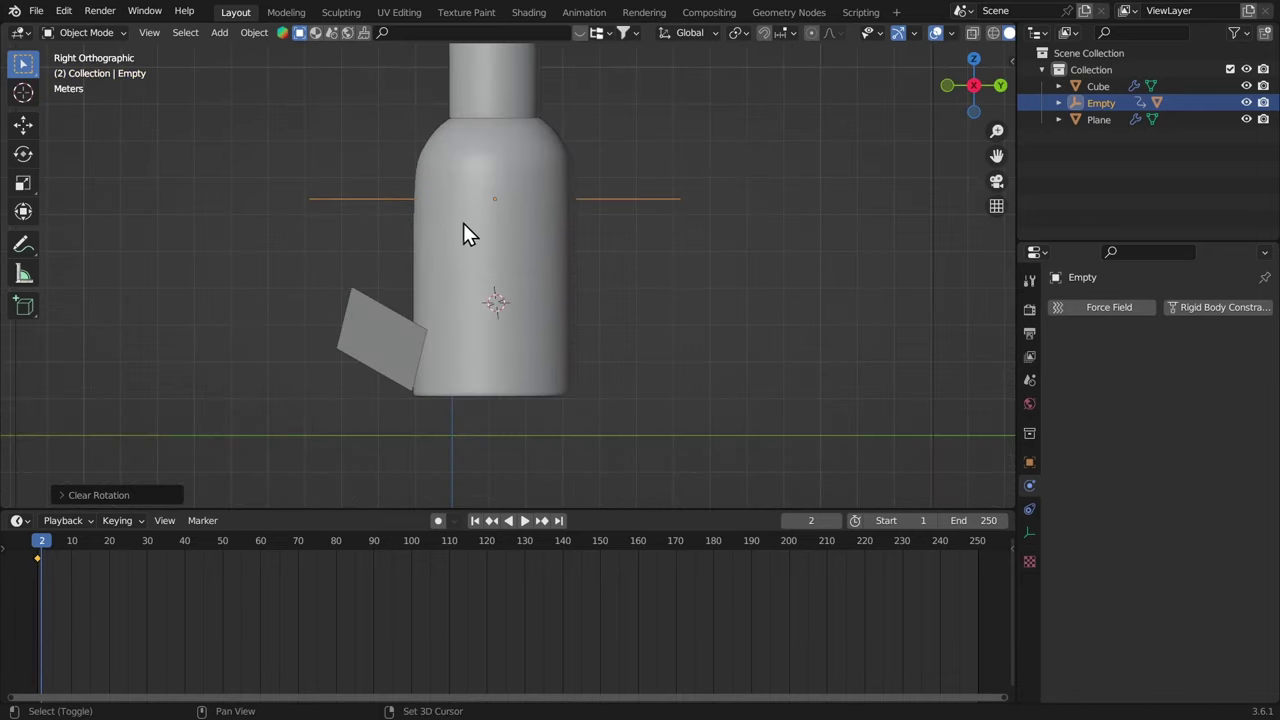
Snap the 3D cursor to the Empty and add a mesh circle there
{"action": "key", "text": "shift+s"}
{"action": "left_click", "coordinate": [423, 337]}
{"action": "key", "text": "shift+a"}
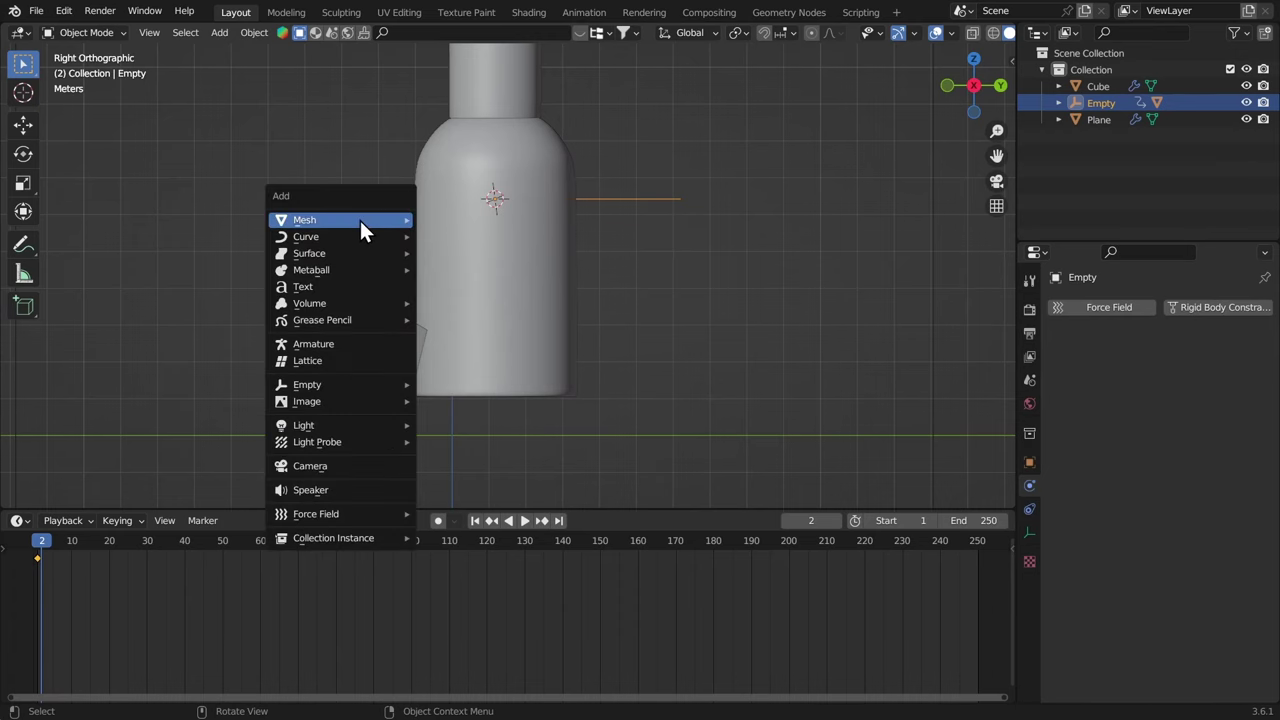
{"action": "mouse_move", "coordinate": [362, 220]}
{"action": "left_click", "coordinate": [462, 252]}
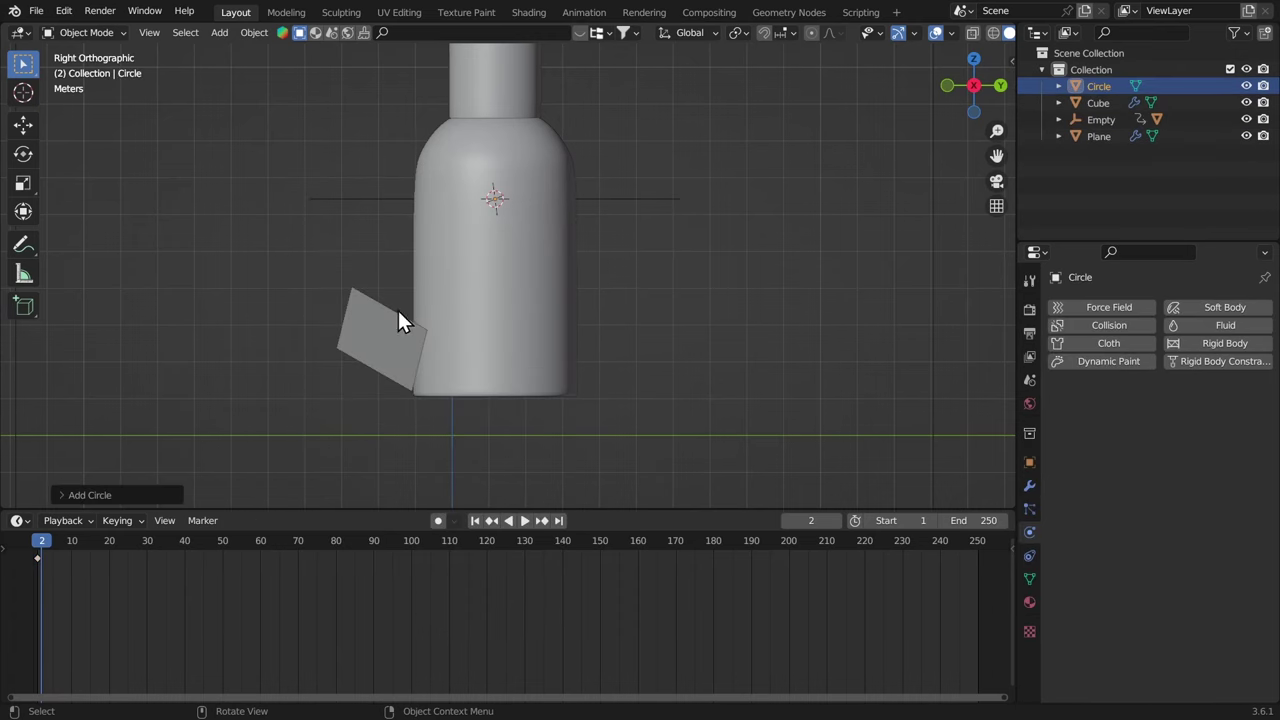
Move the circle down to the bottle's bottom and scale it to match the base
{"action": "middle_click_drag", "start_coordinate": [364, 354], "coordinate": [363, 263]}
{"action": "key", "text": "g"}
{"action": "key", "text": "z"}
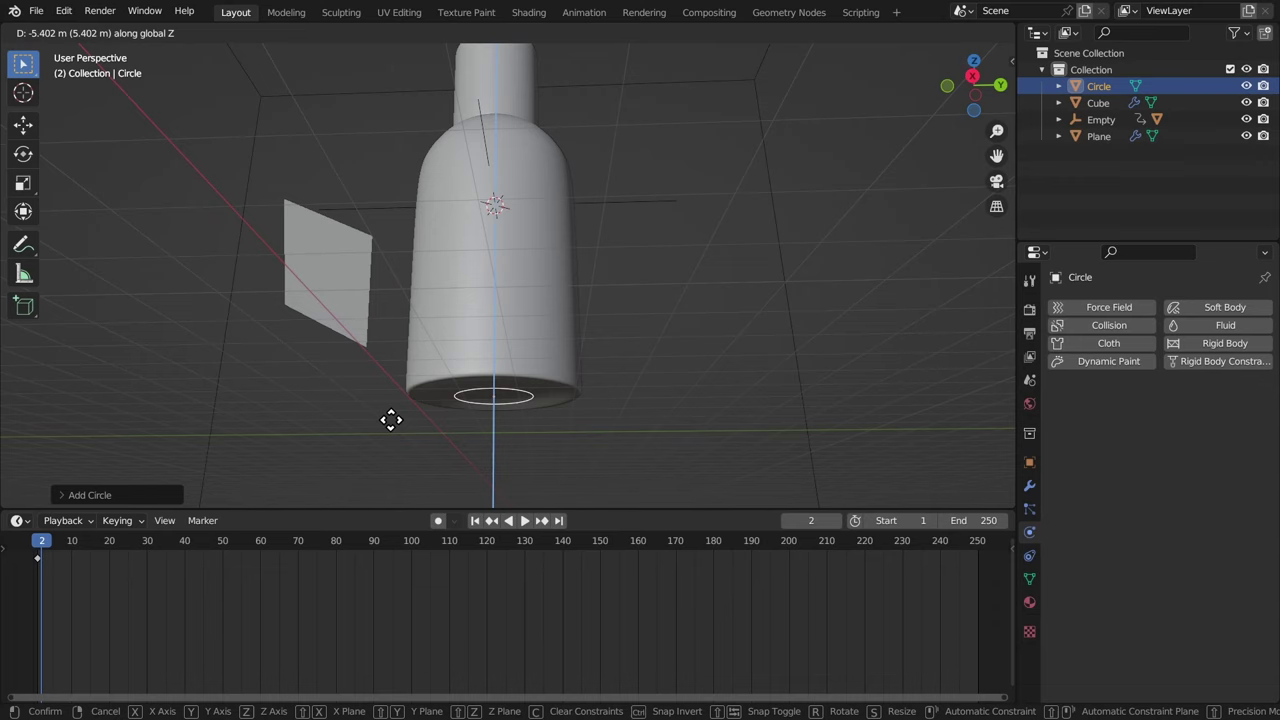
{"action": "left_click", "coordinate": [391, 420]}
{"action": "mouse_move", "coordinate": [391, 420]}
{"action": "middle_mouse_down"}
{"action": "mouse_move", "coordinate": [388, 299]}
{"action": "mouse_move", "coordinate": [331, 277]}
{"action": "mouse_move", "coordinate": [321, 243]}
{"action": "mouse_move", "coordinate": [371, 334]}
{"action": "mouse_move", "coordinate": [371, 417]}
{"action": "middle_mouse_up"}
{"action": "key", "text": "s"}
{"action": "left_click", "coordinate": [335, 280]}
Fill the circle, extrude the body, inset the top and extrude the neck
{"action": "key", "text": "Tab"}
{"action": "key", "text": "f"}
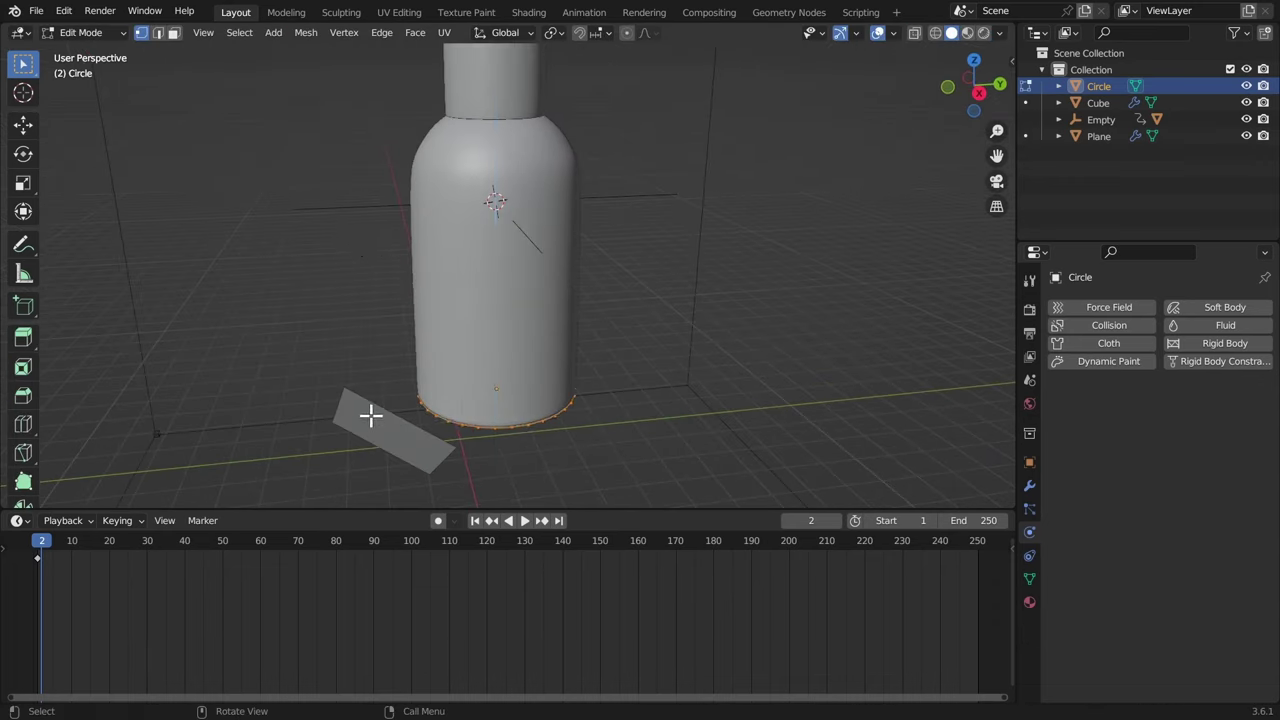
{"action": "key", "text": "e"}
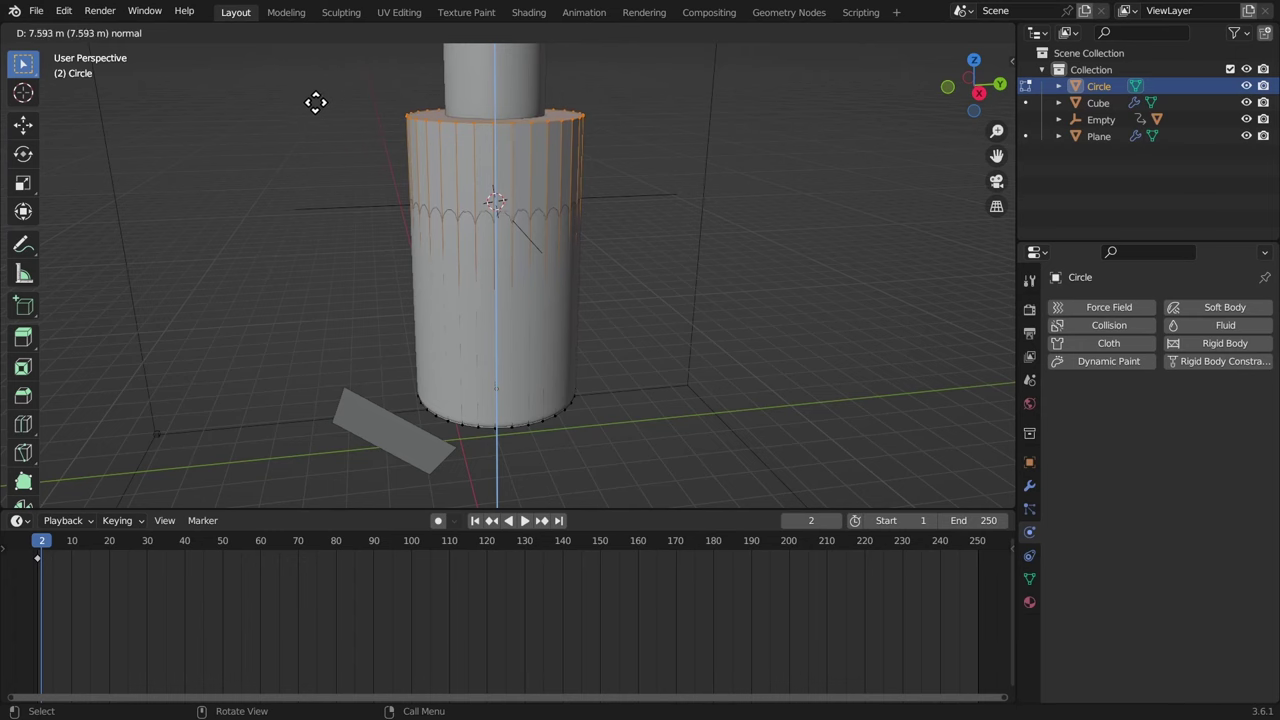
{"action": "left_click", "coordinate": [306, 96]}
{"action": "middle_click_drag", "start_coordinate": [306, 96], "coordinate": [254, 220]}
{"action": "key", "text": "i"}
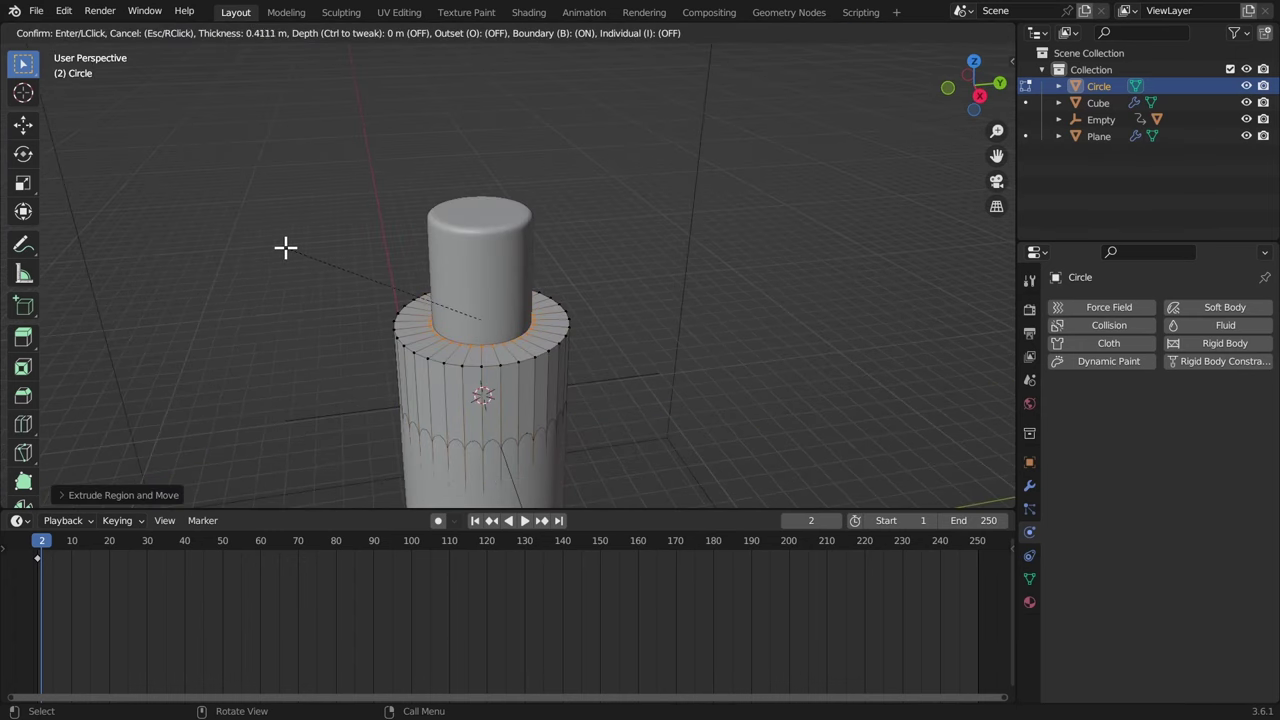
{"action": "left_click", "coordinate": [322, 276]}
{"action": "key", "text": "e"}
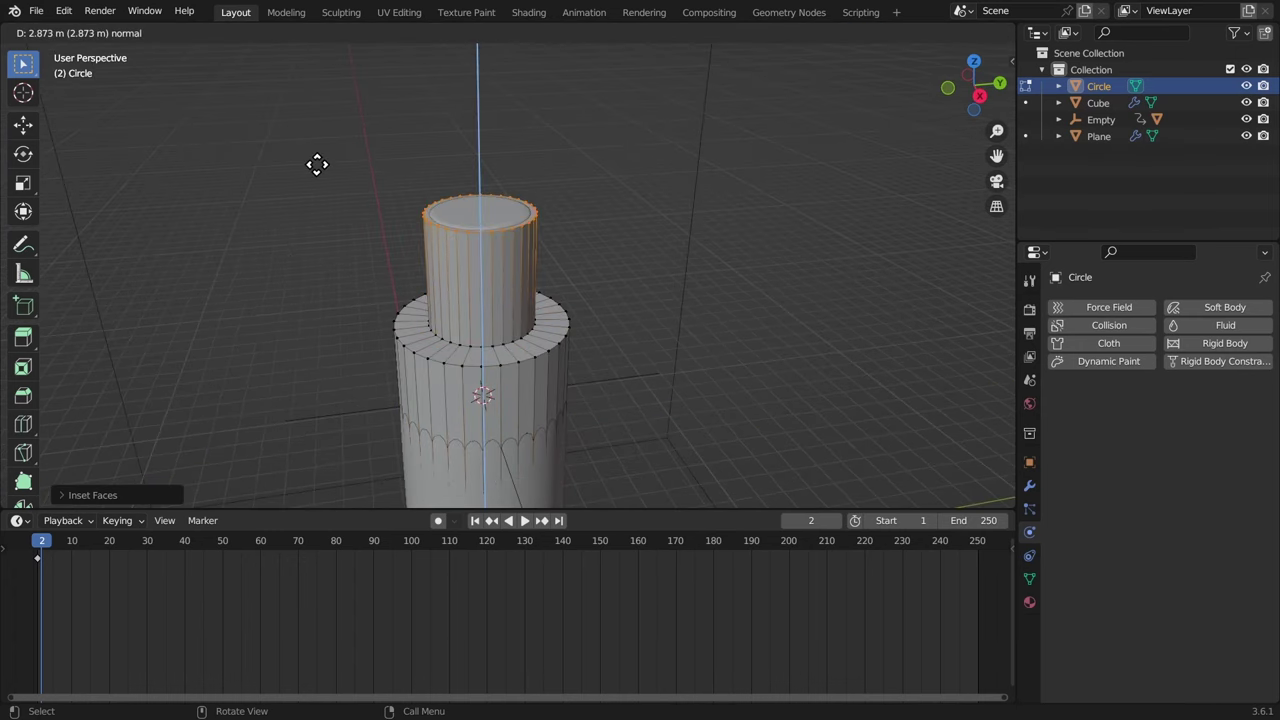
{"action": "left_click", "coordinate": [312, 157]}
Raise the shoulder edge loop along Z and scale it outward without changing height
{"action": "mouse_move", "coordinate": [460, 331]}
{"action": "middle_mouse_down"}
{"action": "mouse_move", "coordinate": [471, 380]}
{"action": "mouse_move", "coordinate": [471, 326]}
{"action": "middle_mouse_up"}
{"action": "left_click", "coordinate": [470, 397], "text": "alt"}
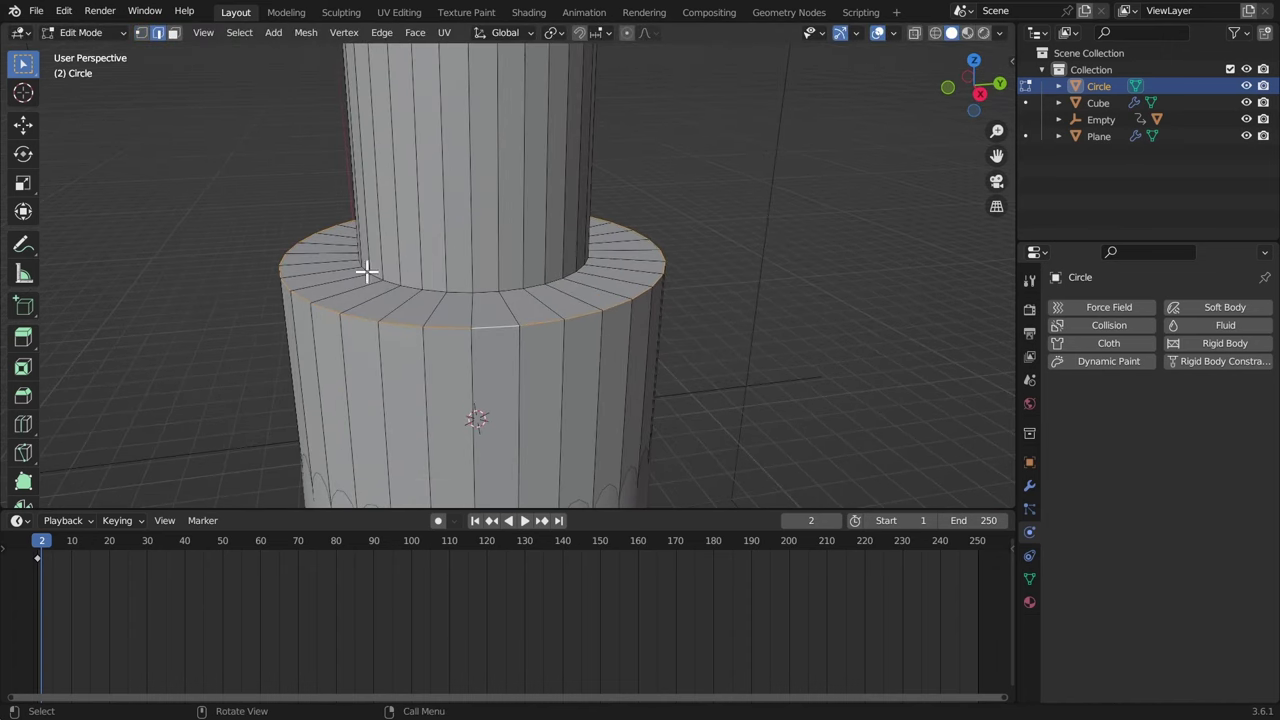
{"action": "key", "text": "g"}
{"action": "key", "text": "z"}
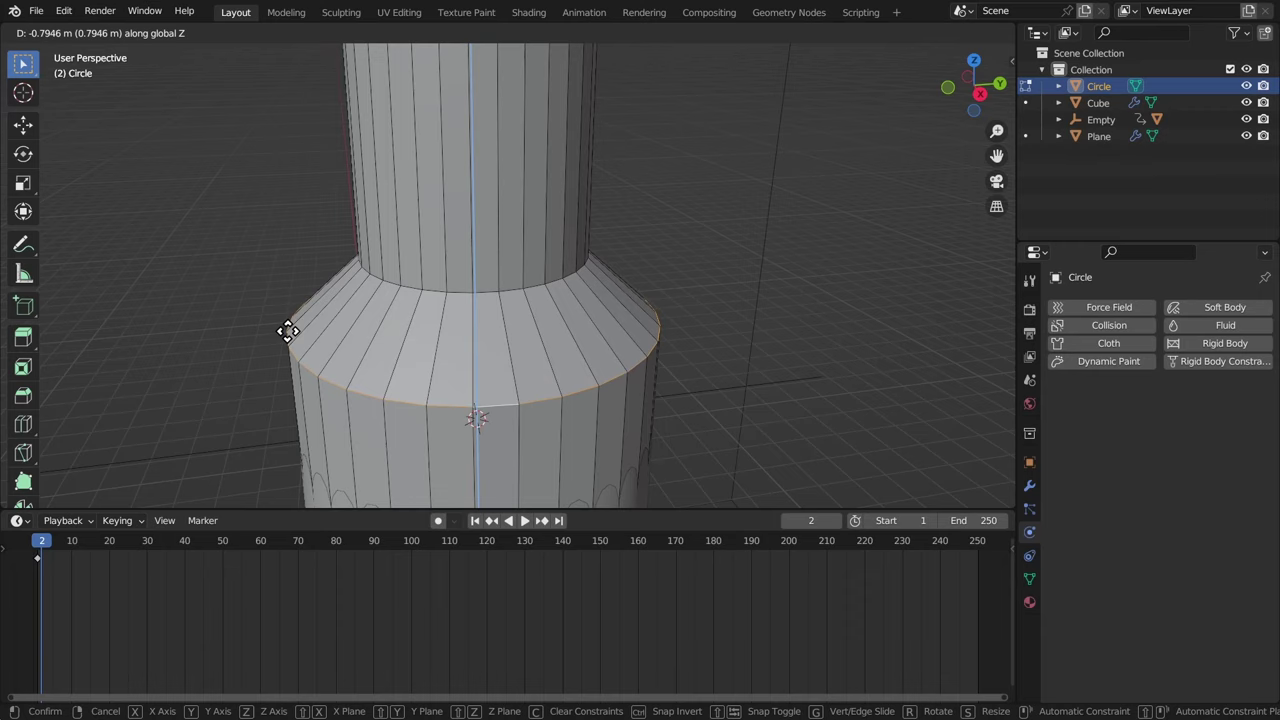
{"action": "left_click", "coordinate": [286, 331]}
{"action": "scroll", "coordinate": [320, 260], "scroll_direction": "down", "scroll_amount": 3}
{"action": "middle_click_drag", "start_coordinate": [331, 246], "coordinate": [338, 243]}
{"action": "key", "text": "s"}
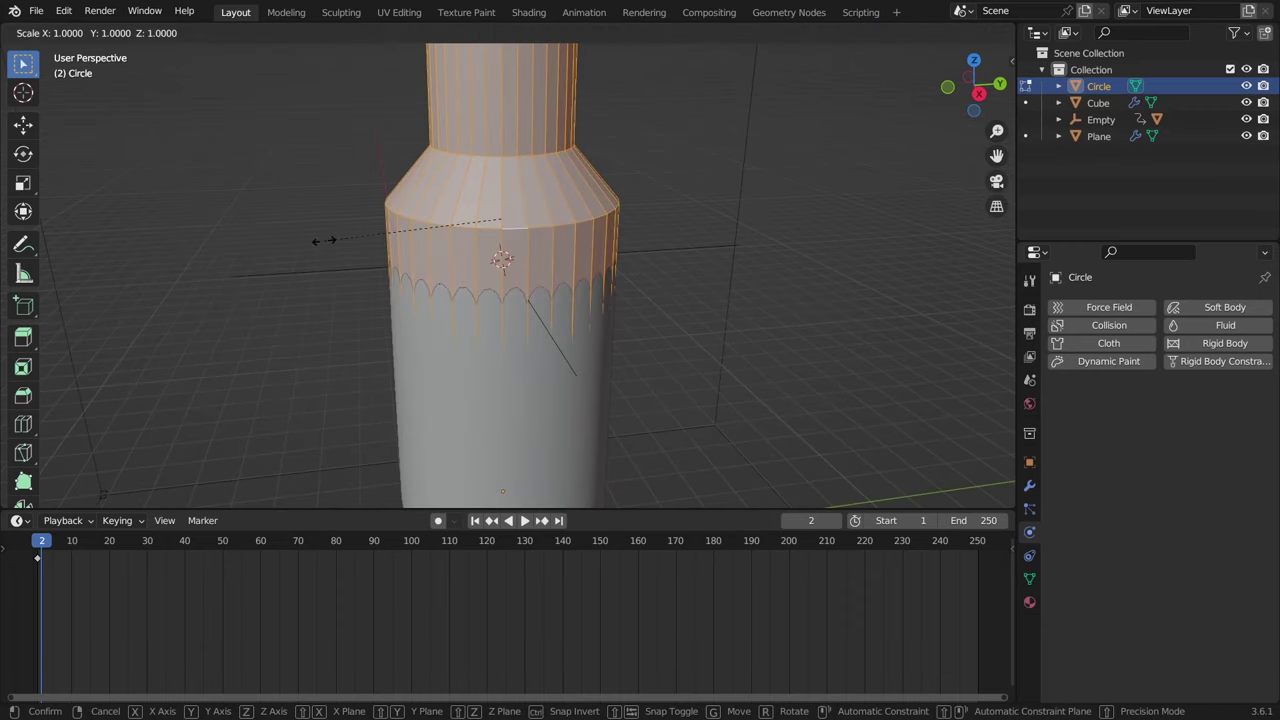
{"action": "key", "text": "shift+z"}
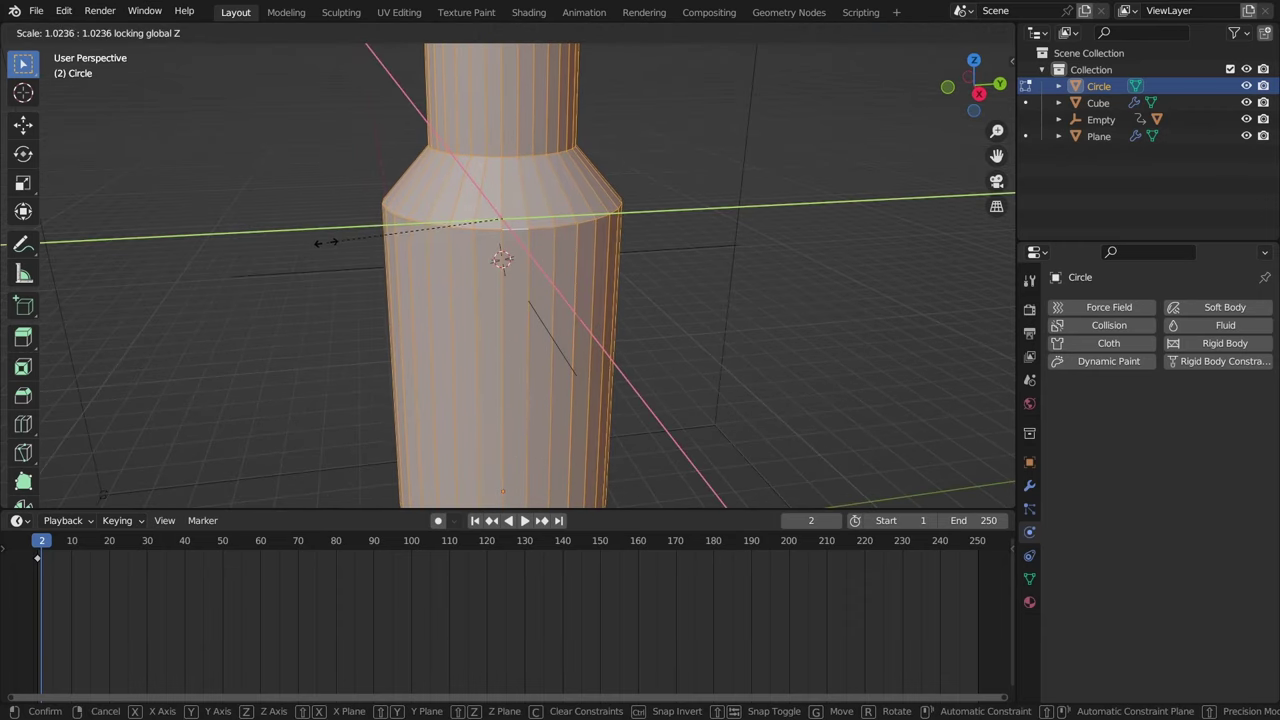
{"action": "left_click", "coordinate": [335, 240]}
{"action": "scroll", "coordinate": [382, 272], "scroll_direction": "down", "scroll_amount": 4}
{"action": "scroll", "coordinate": [452, 293], "scroll_direction": "up", "scroll_amount": 2}
Add several centred loop cuts around the bottle body
{"action": "key", "text": "ctrl+r"}
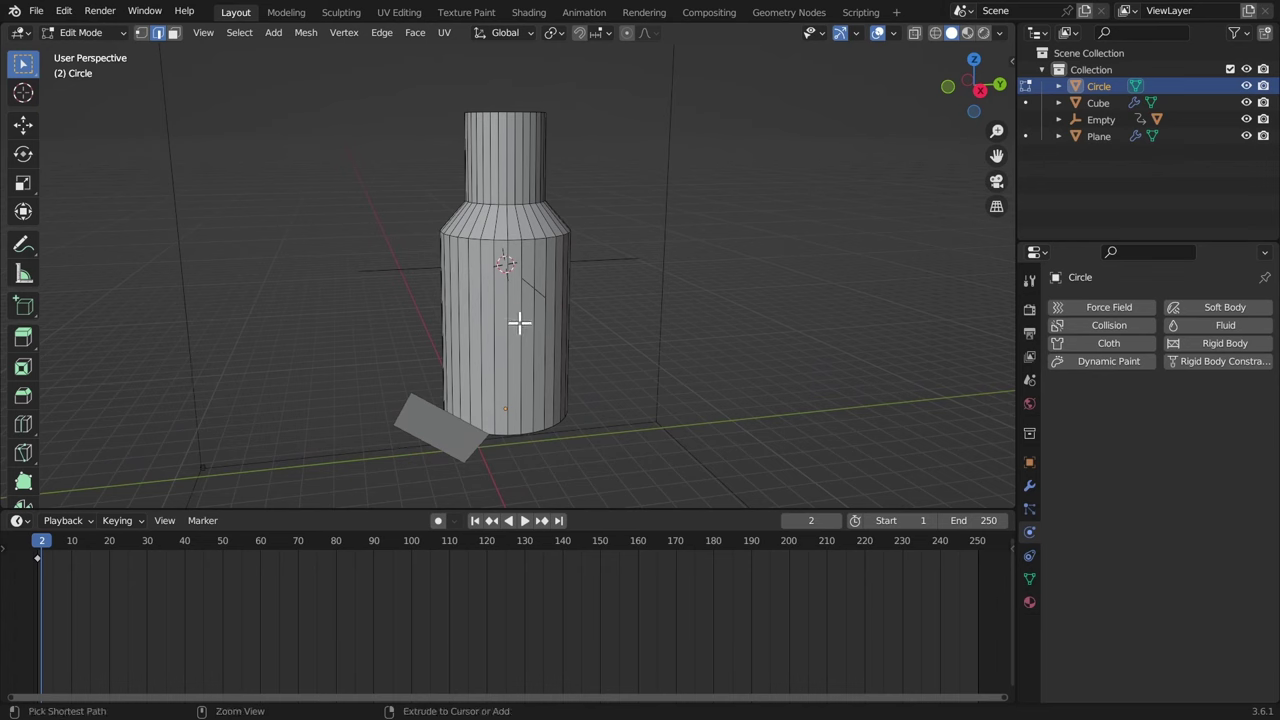
{"action": "left_click", "coordinate": [520, 323]}
{"action": "right_click", "coordinate": [520, 323]}
{"action": "left_click", "coordinate": [110, 488]}
{"action": "left_click_drag", "start_coordinate": [207, 345], "coordinate": [217, 345]}
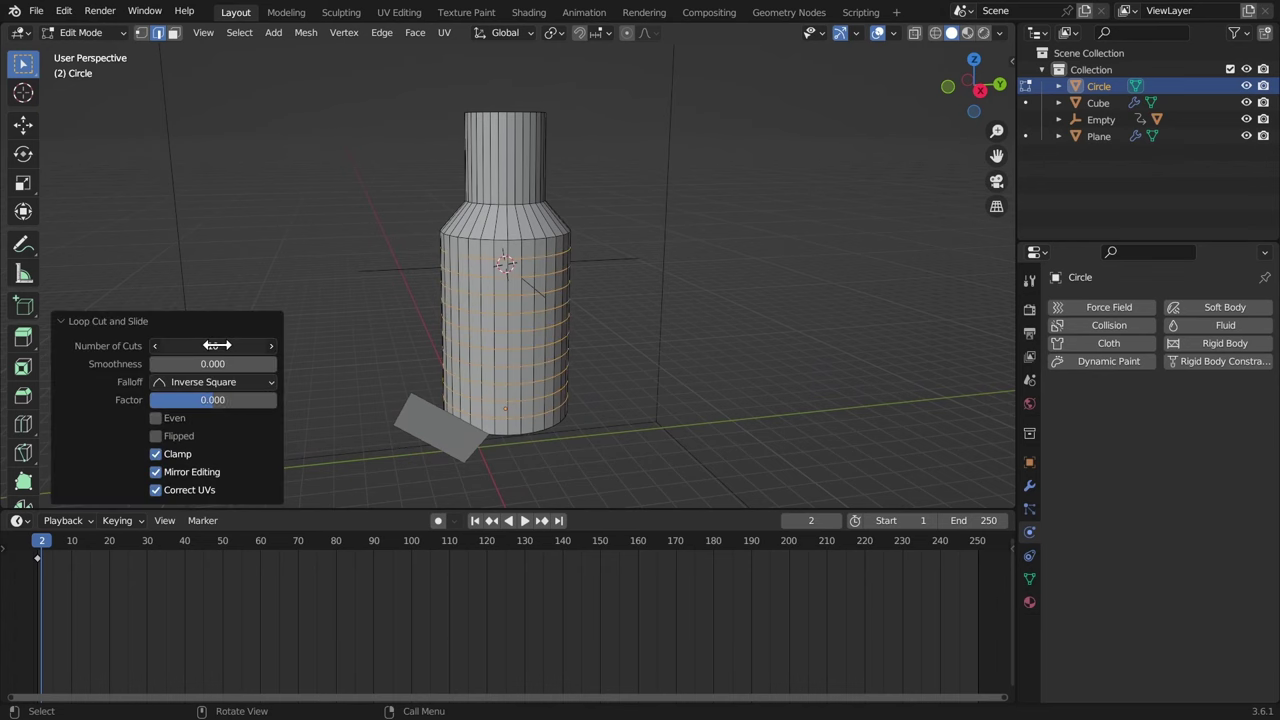
{"action": "middle_click_drag", "start_coordinate": [420, 260], "coordinate": [515, 232]}
Add centred loop cuts around the shoulder and multiple cuts around the neck
{"action": "key", "text": "ctrl+r"}
{"action": "left_click", "coordinate": [518, 237]}
{"action": "right_click", "coordinate": [518, 237]}
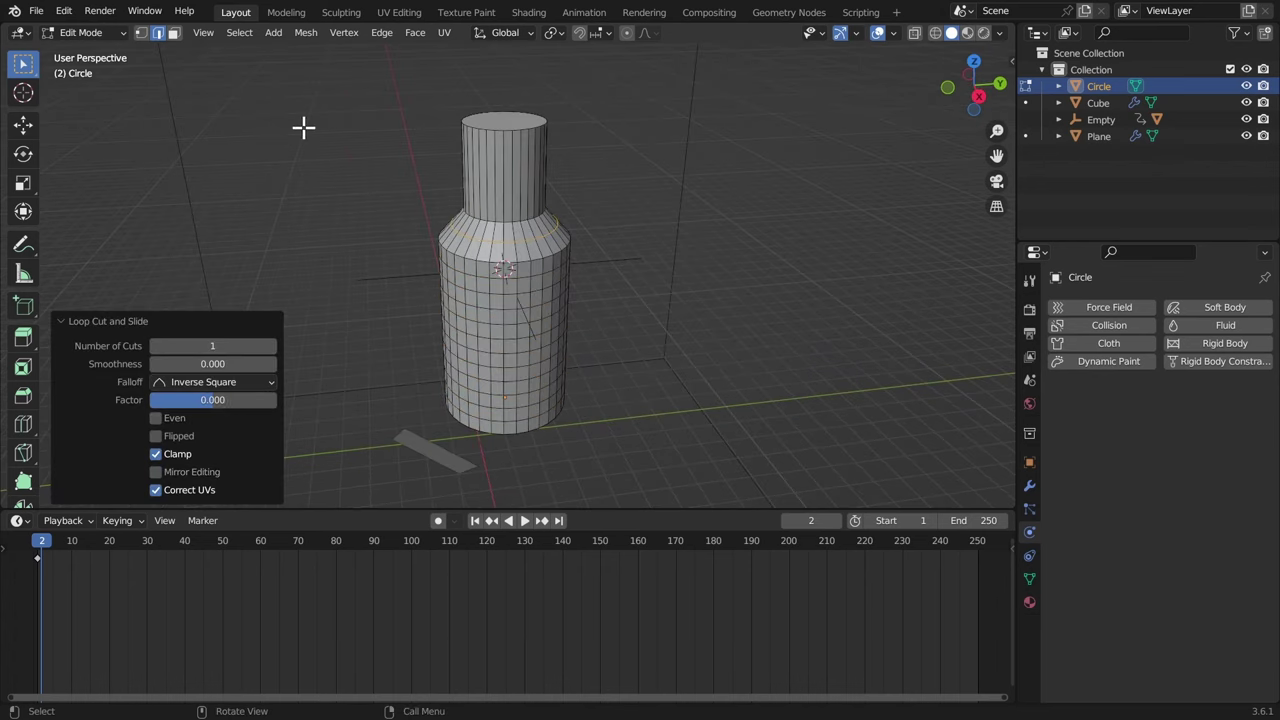
{"action": "key", "text": "ctrl+r"}
{"action": "left_click", "coordinate": [450, 182]}
{"action": "right_click", "coordinate": [446, 189]}
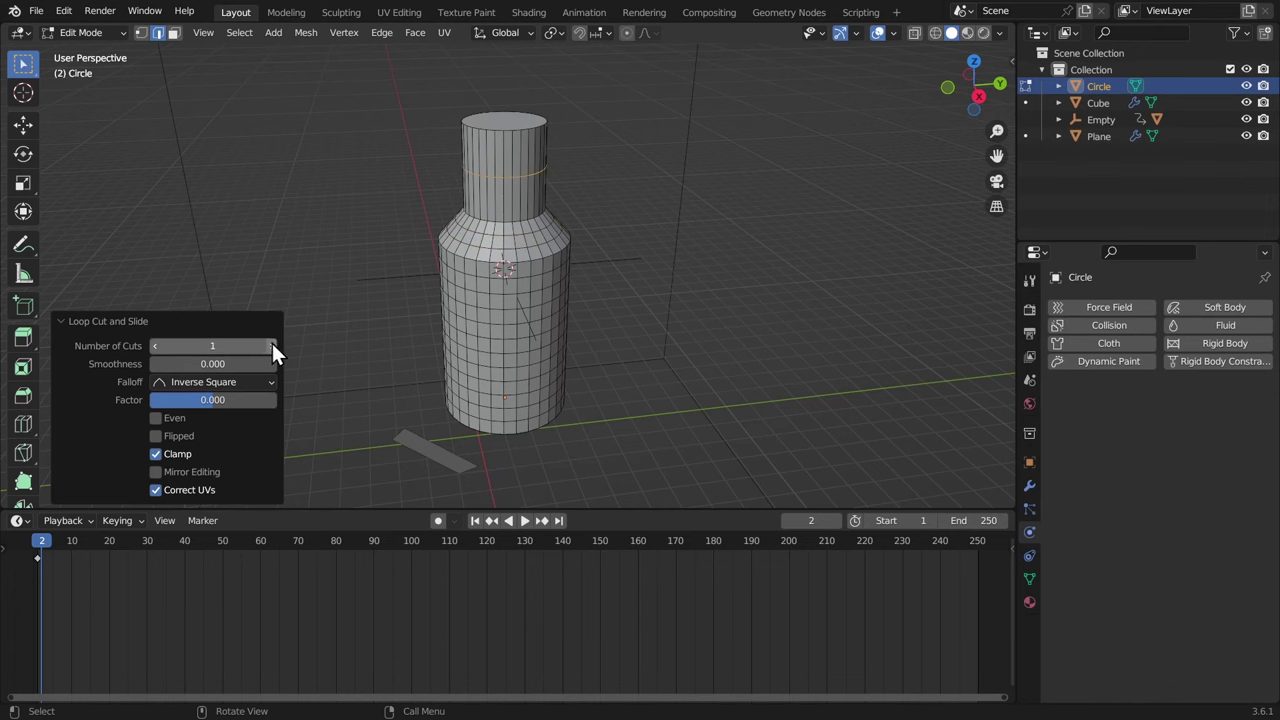
{"action": "left_click", "coordinate": [275, 344]}
{"action": "key", "text": "Tab"}
{"action": "key", "text": "Tab"}
Delete the top and bottom cap faces and return to Object Mode
{"action": "middle_click_drag", "start_coordinate": [356, 205], "coordinate": [523, 149]}
{"action": "key", "text": "3"}
{"action": "left_click", "coordinate": [503, 128]}
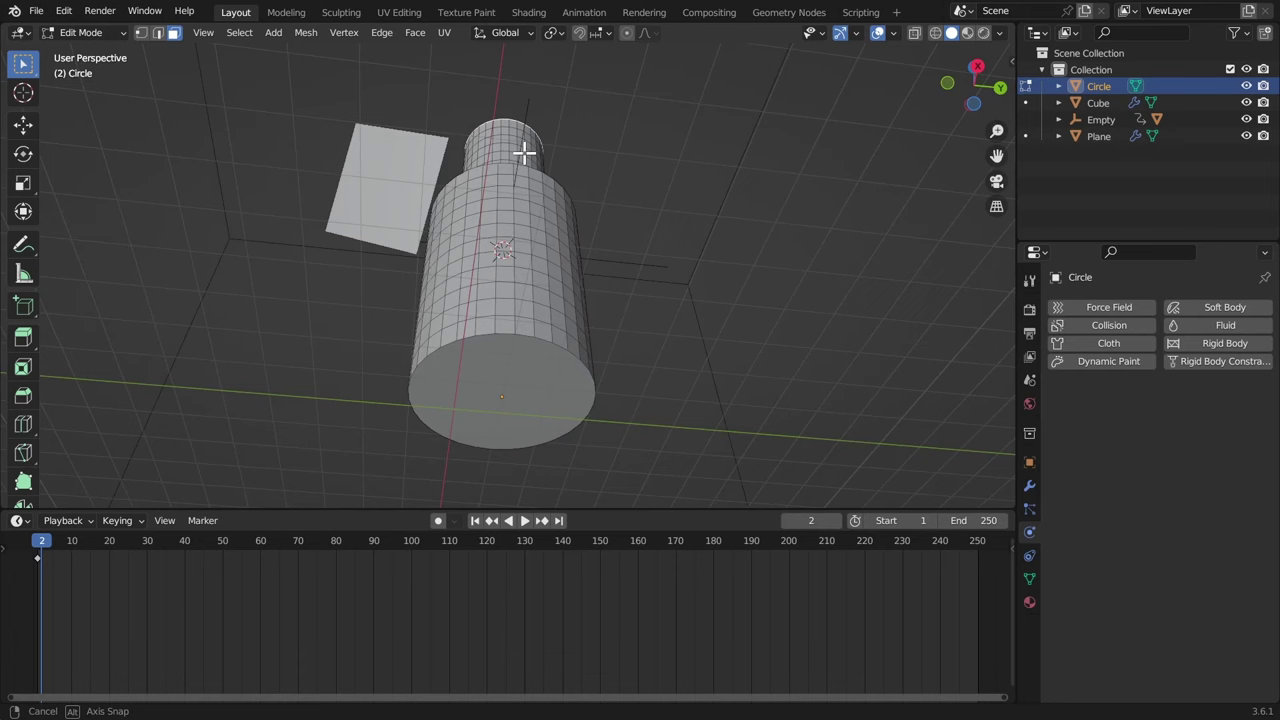
{"action": "left_click", "coordinate": [509, 389], "text": "shift"}
{"action": "middle_click_drag", "start_coordinate": [509, 389], "coordinate": [531, 305]}
{"action": "key", "text": "x"}
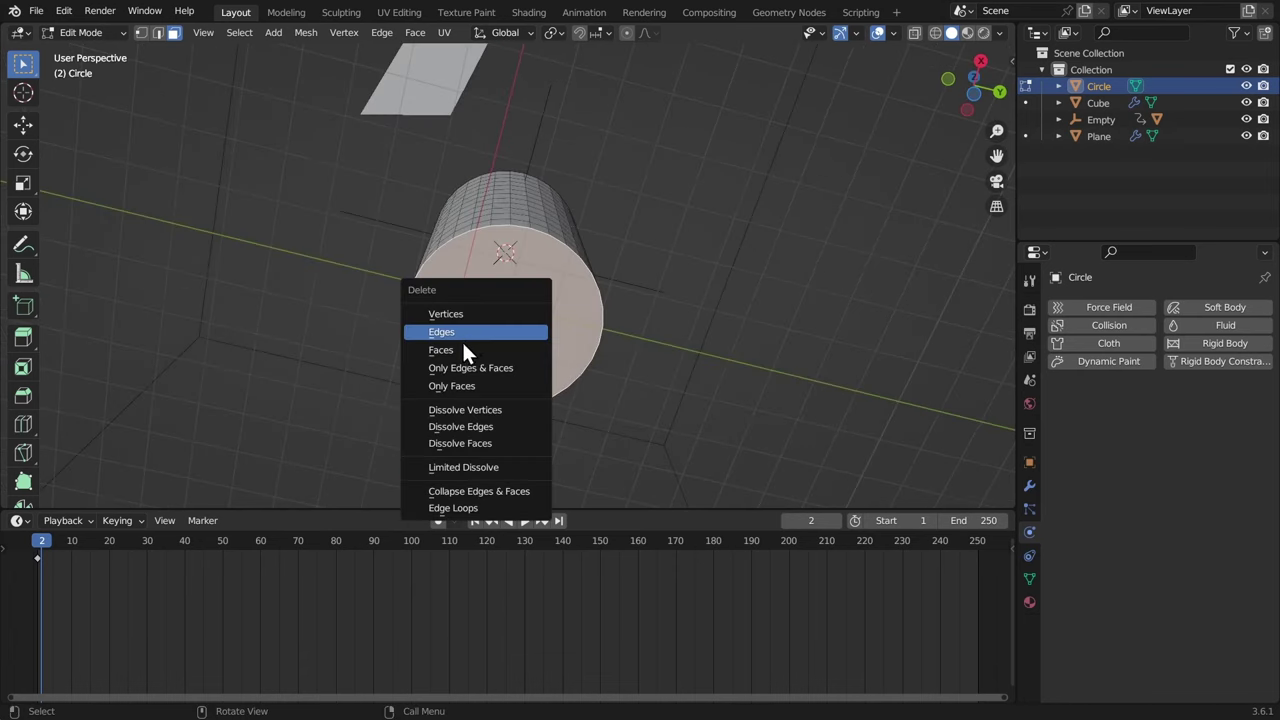
{"action": "left_click", "coordinate": [462, 347]}
{"action": "key", "text": "Tab"}
{"action": "middle_click_drag", "start_coordinate": [480, 351], "coordinate": [517, 298]}
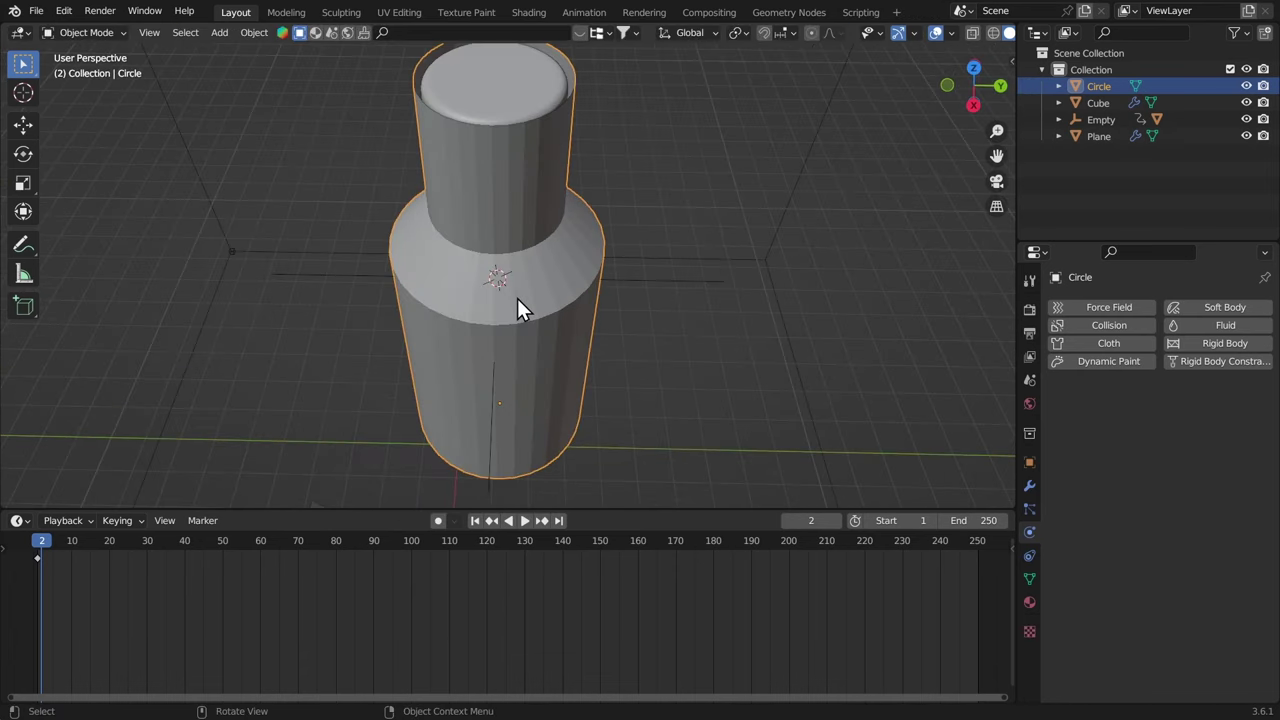
Add a Shrinkwrap modifier with wrap method Target Normal Project
{"action": "left_click", "coordinate": [1029, 485]}
{"action": "left_click", "coordinate": [1100, 307]}
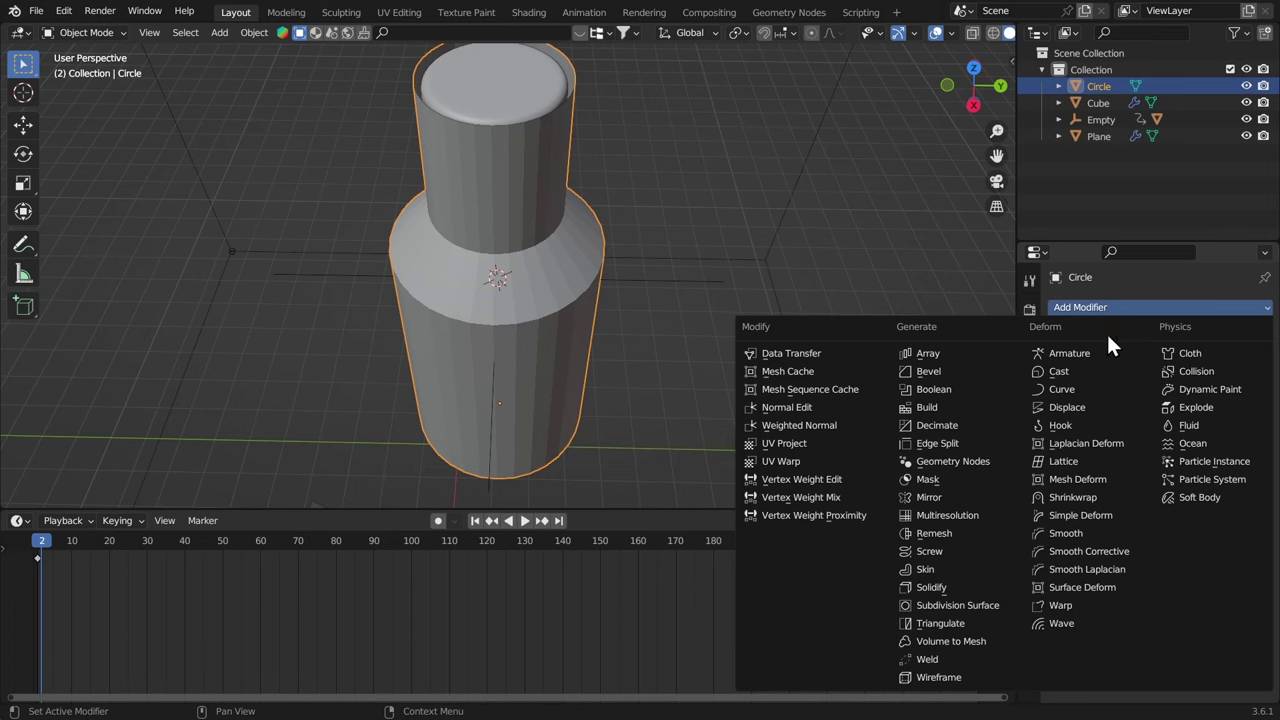
{"action": "left_click", "coordinate": [1092, 496]}
{"action": "middle_click_drag", "start_coordinate": [980, 330], "coordinate": [1004, 257]}
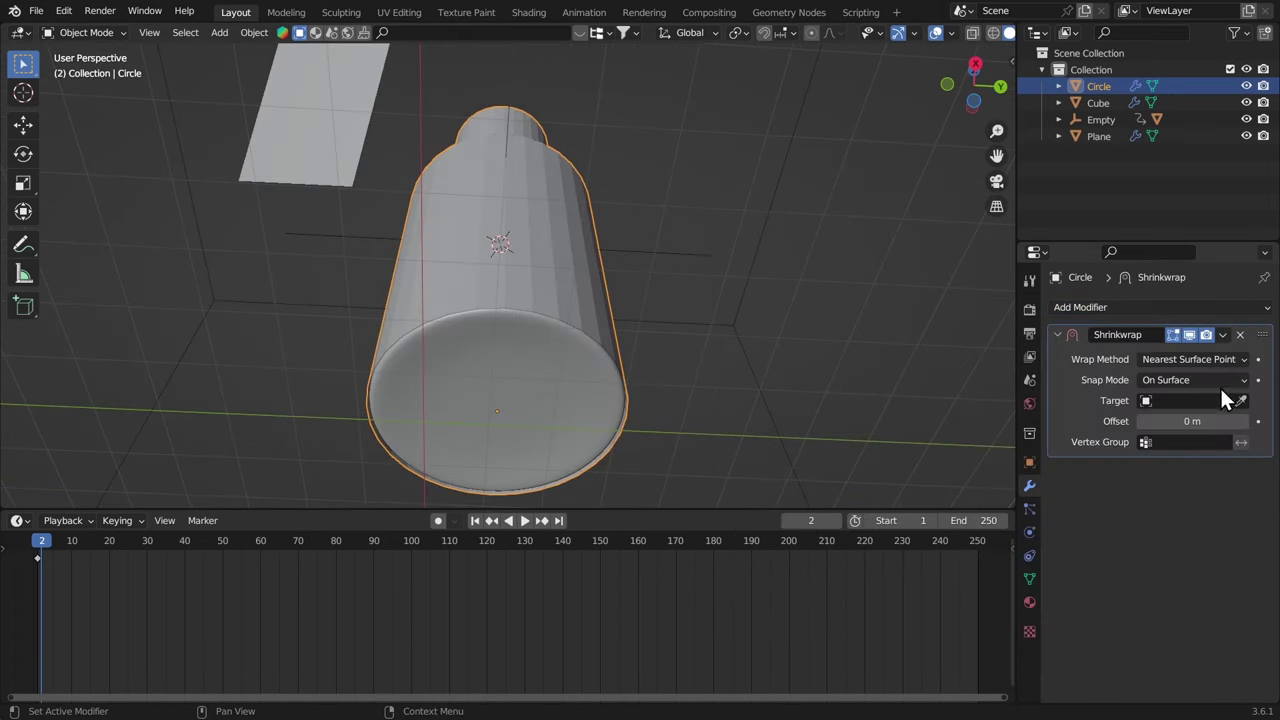
{"action": "left_click", "coordinate": [1201, 360]}
{"action": "left_click", "coordinate": [1165, 430]}
{"action": "left_click", "coordinate": [1185, 359]}
{"action": "left_click", "coordinate": [1171, 432]}
Set bottle.002 as the Shrinkwrap target with an offset of about 0.007 m
{"action": "left_click", "coordinate": [1241, 401]}
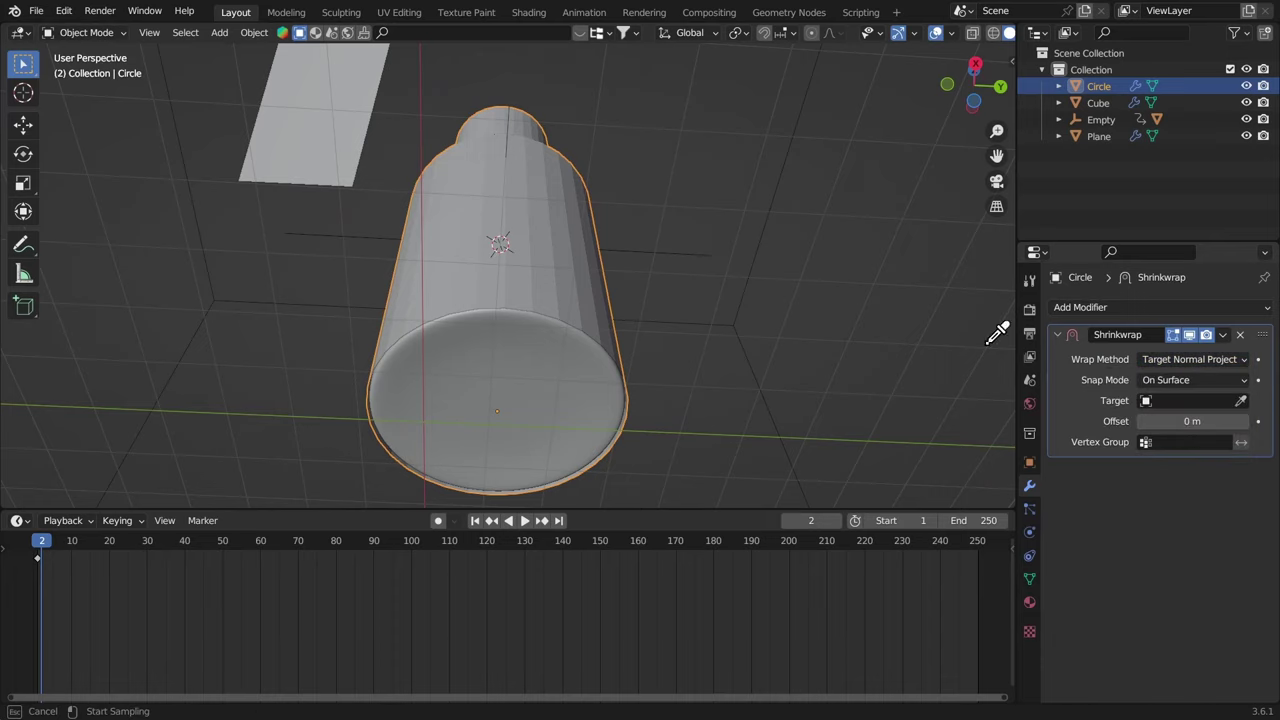
{"action": "left_click", "coordinate": [480, 351]}
{"action": "middle_click_drag", "start_coordinate": [480, 351], "coordinate": [680, 376]}
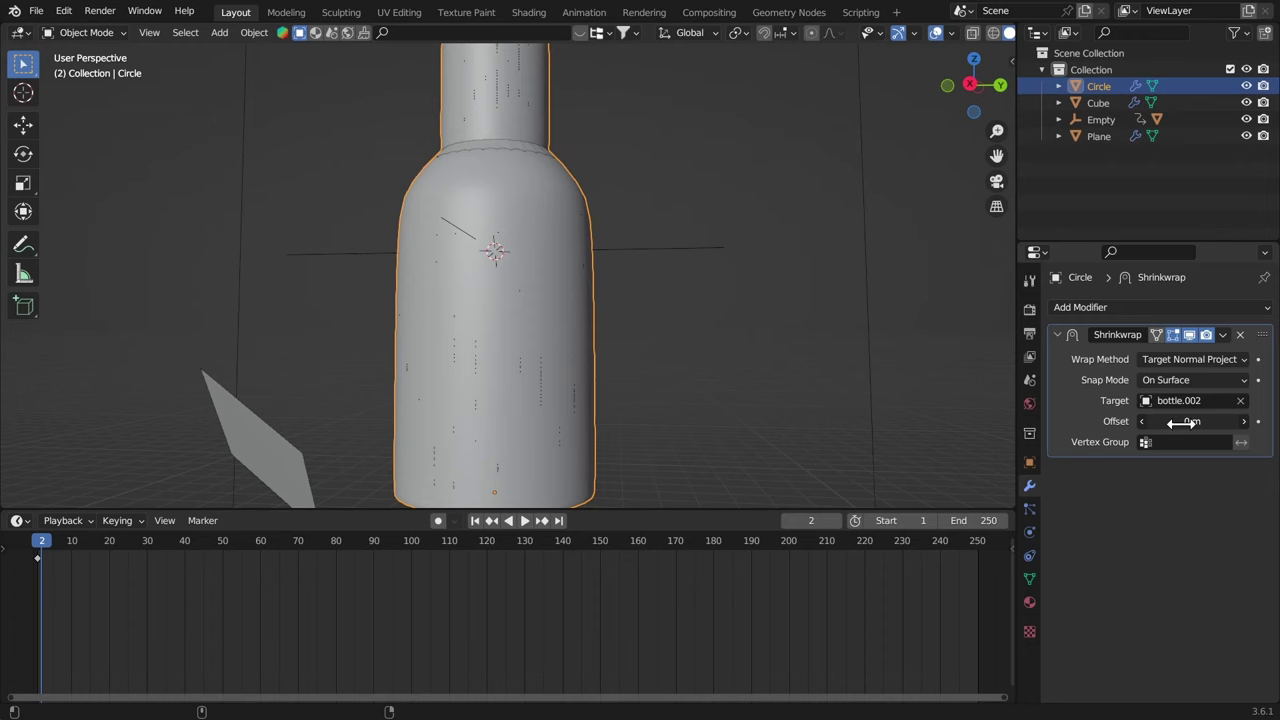
{"action": "left_click_drag", "start_coordinate": [1182, 422], "coordinate": [1176, 423]}
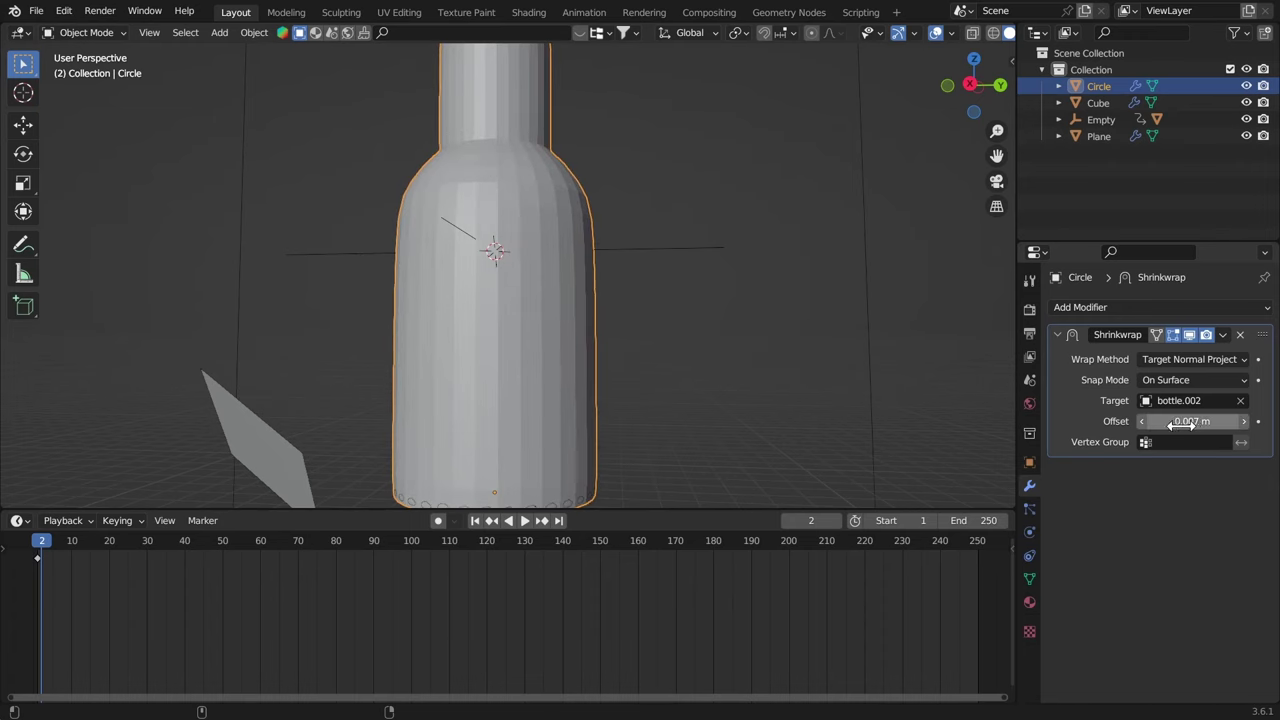
{"action": "middle_click_drag", "start_coordinate": [645, 280], "coordinate": [636, 423]}
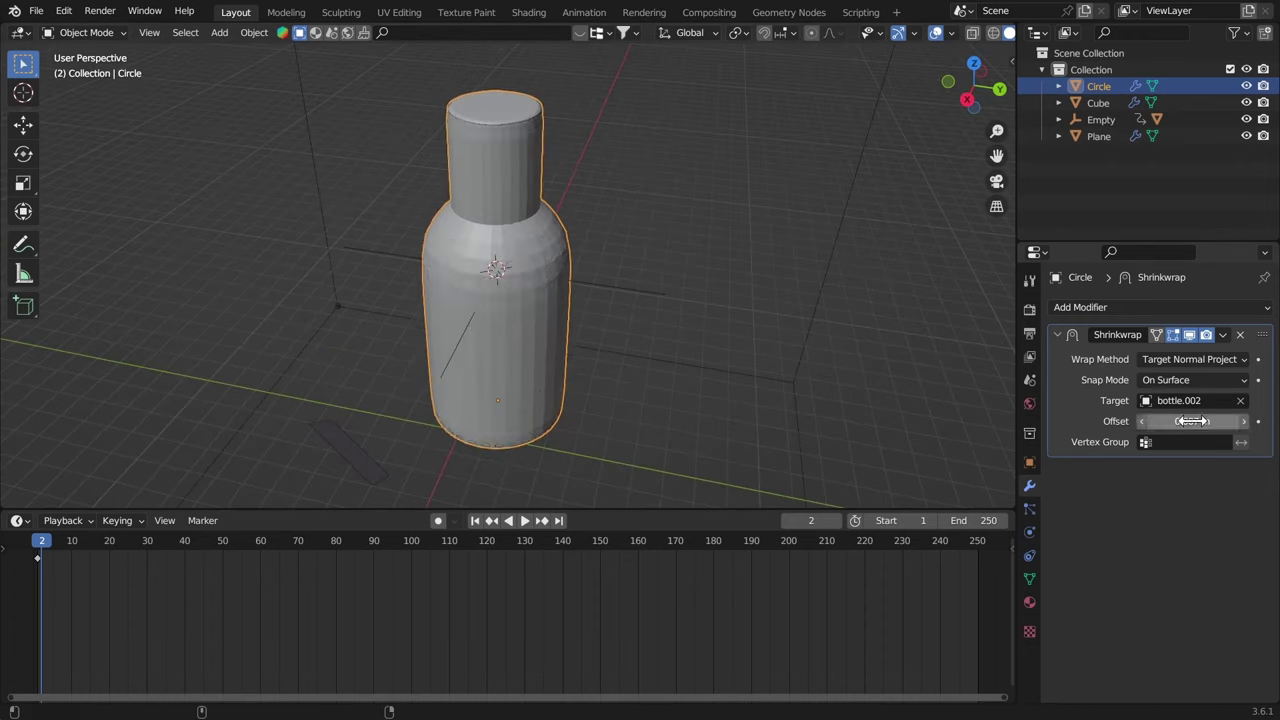
{"action": "left_click_drag", "start_coordinate": [1190, 421], "coordinate": [1188, 421]}
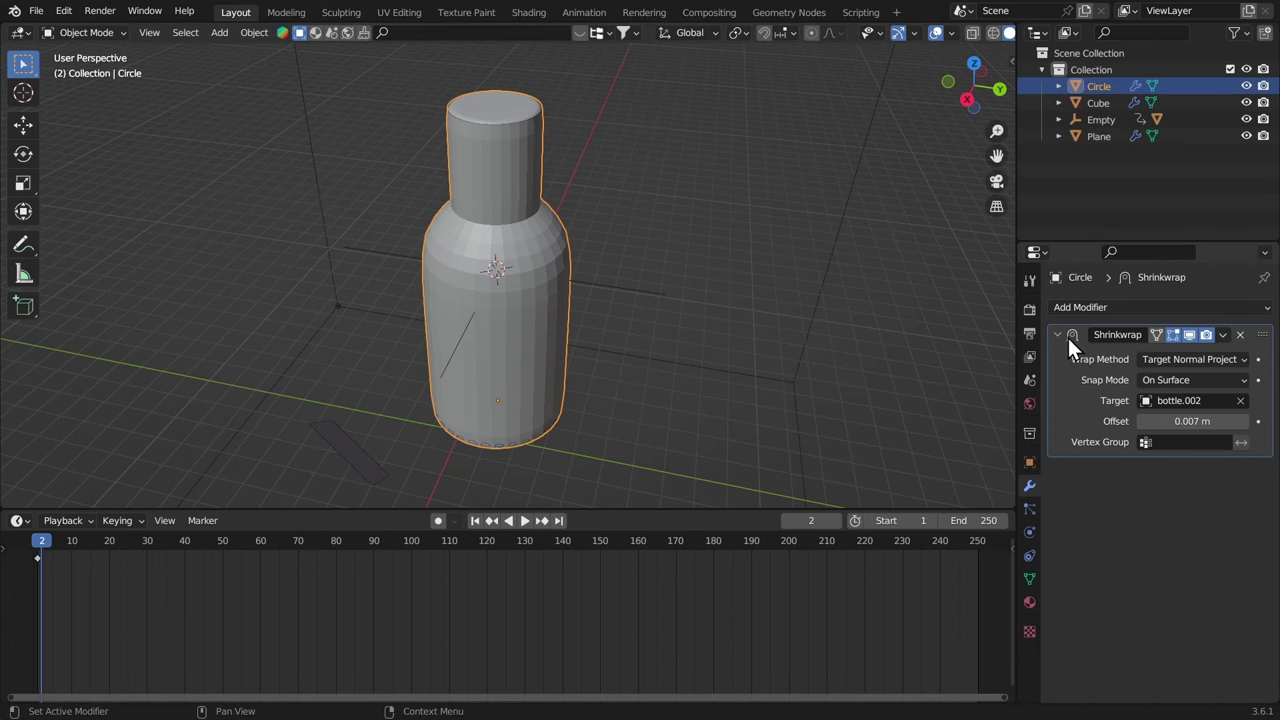
Add a Subdivision Surface modifier and move it above the Shrinkwrap
{"action": "left_click", "coordinate": [1068, 309]}
{"action": "left_click", "coordinate": [991, 605]}
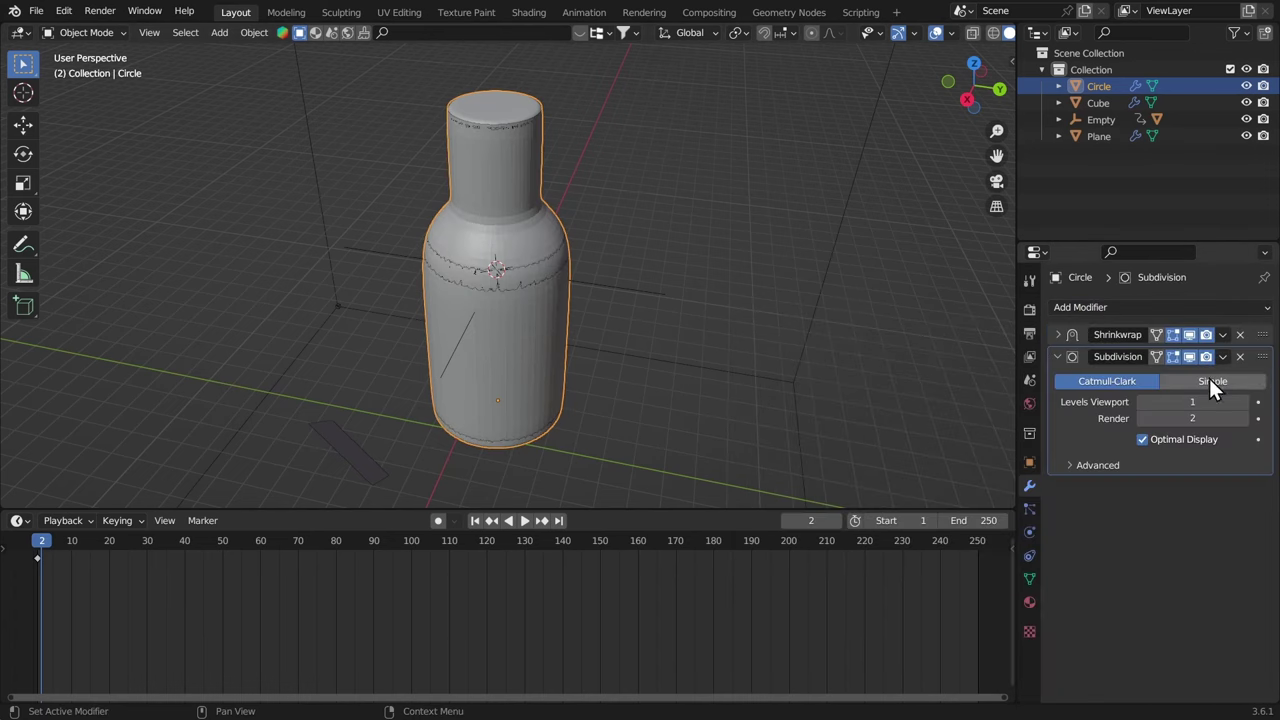
{"action": "left_click_drag", "start_coordinate": [1262, 351], "coordinate": [1262, 336]}
{"action": "left_click", "coordinate": [1058, 334]}
{"action": "left_click", "coordinate": [1058, 356]}
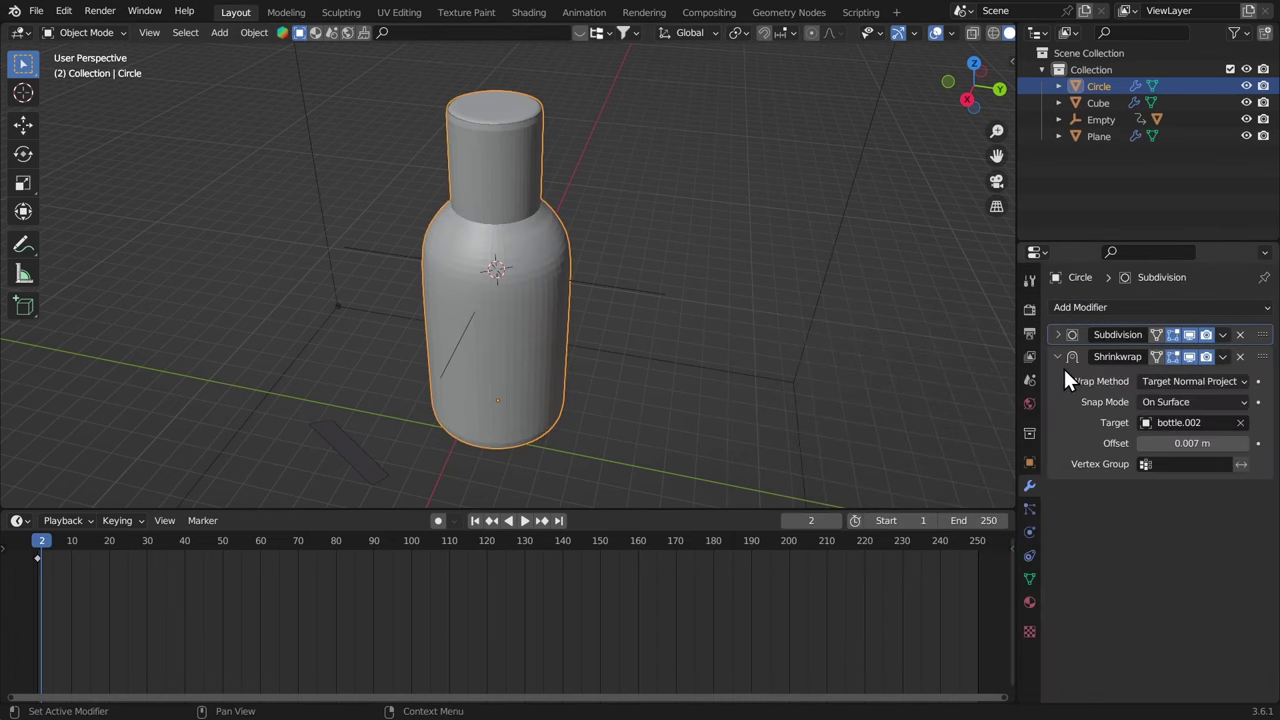
Adjust the Shrinkwrap offset to 0.005 m to clear the speckled shading
{"action": "left_click_drag", "start_coordinate": [1157, 443], "coordinate": [1074, 423]}
{"action": "middle_click_drag", "start_coordinate": [860, 390], "coordinate": [887, 405]}
{"action": "middle_click_drag", "start_coordinate": [646, 437], "coordinate": [650, 398]}
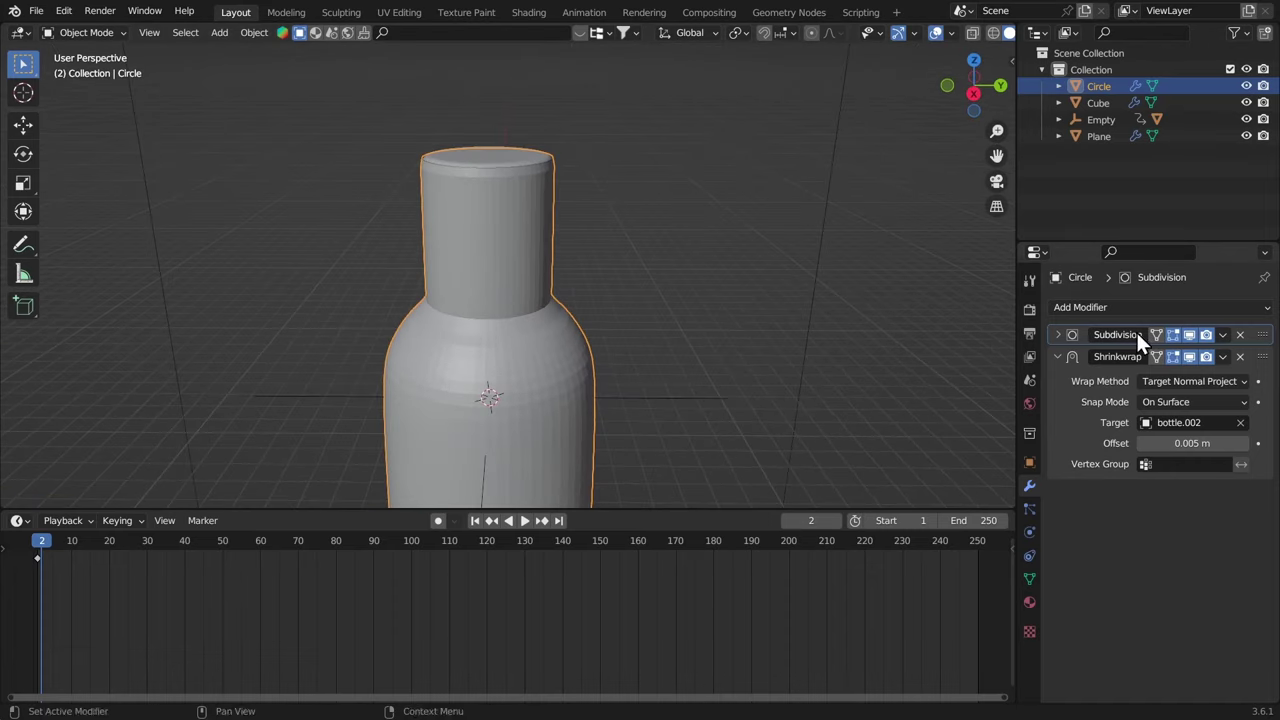
Apply both modifiers, then raise the bottle's top rim loop along Z and fill it with a cap
{"action": "key", "text": "ctrl+a"}
{"action": "key", "text": "ctrl+a"}
{"action": "key", "text": "Tab"}
{"action": "scroll", "coordinate": [474, 169], "scroll_direction": "up", "scroll_amount": 5}
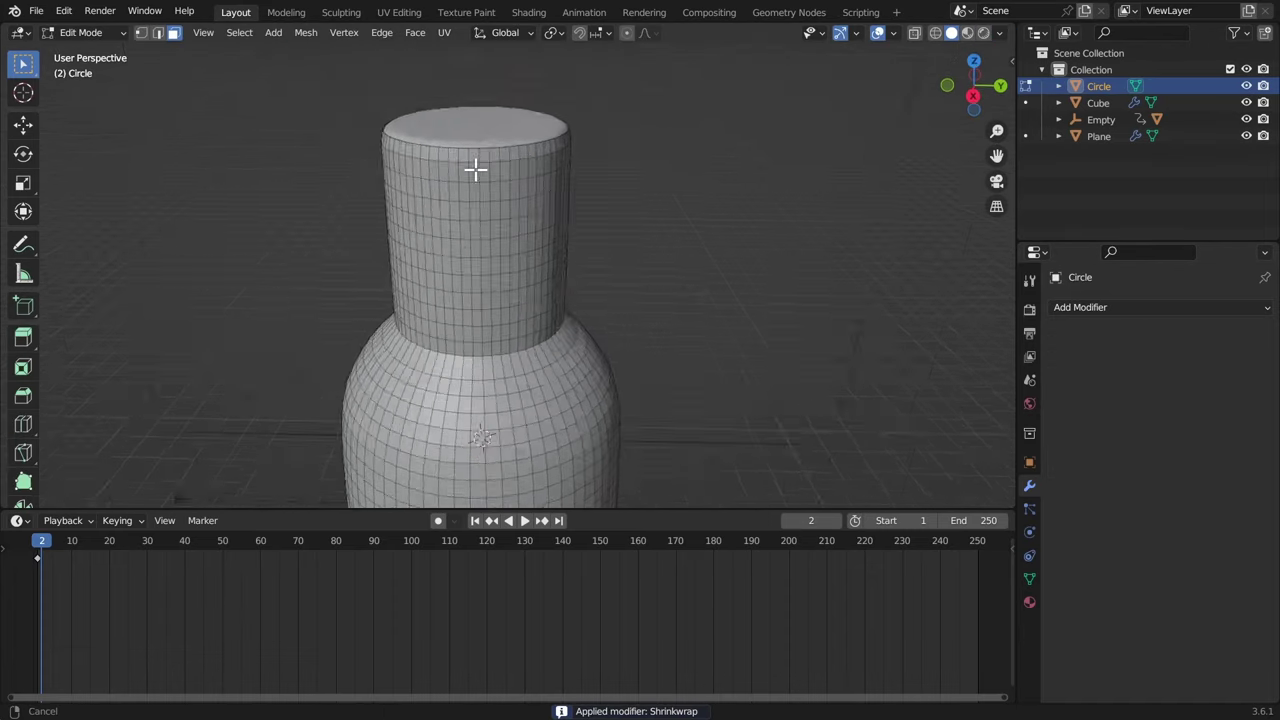
{"action": "left_click", "coordinate": [508, 189], "text": "alt"}
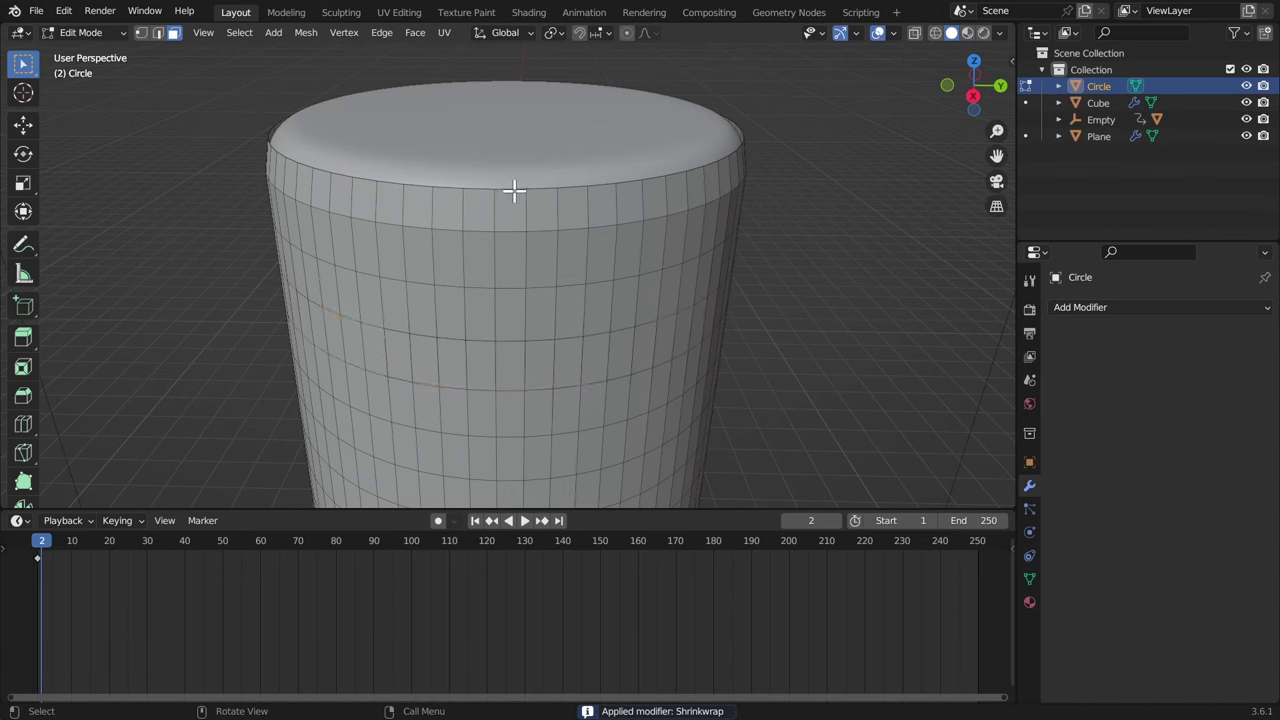
{"action": "left_click", "coordinate": [508, 200], "text": "alt"}
{"action": "key", "text": "g"}
{"action": "key", "text": "z"}
{"action": "left_click", "coordinate": [502, 193]}
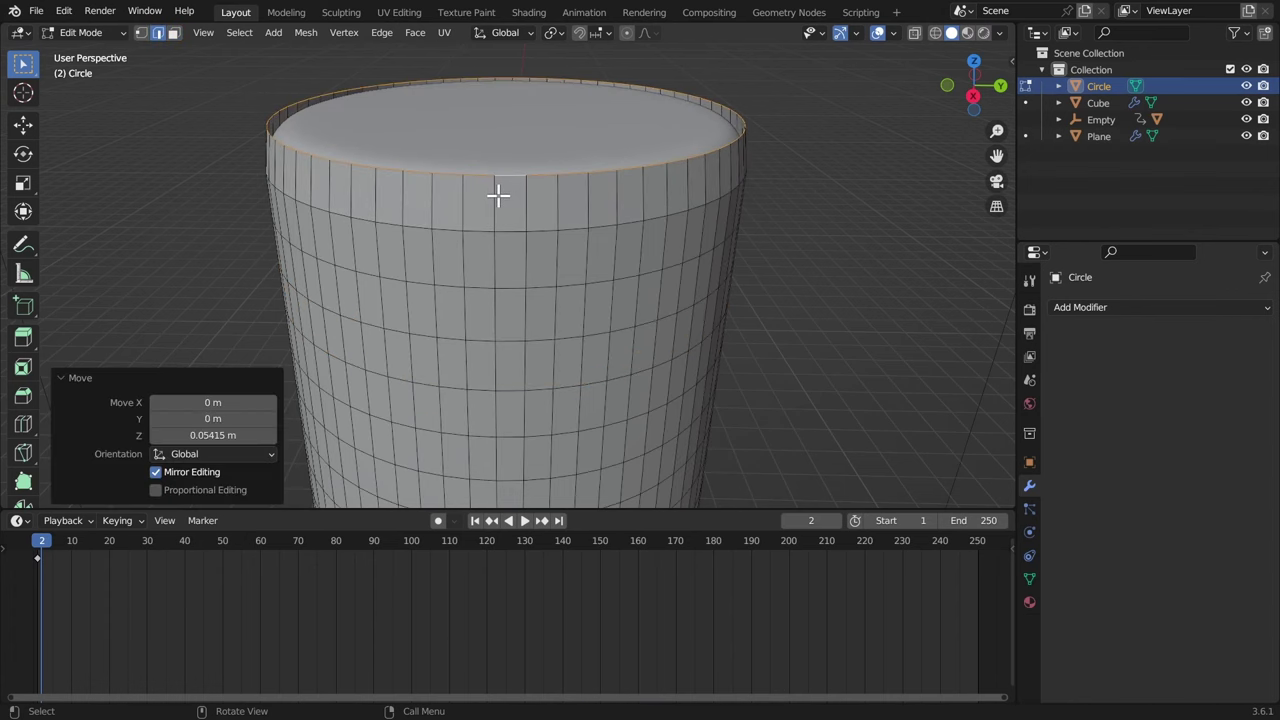
{"action": "key", "text": "f"}
Move the top cap face to a new height along Z
{"action": "middle_click_drag", "start_coordinate": [494, 194], "coordinate": [580, 280]}
{"action": "key", "text": "g"}
{"action": "key", "text": "z"}
{"action": "left_click", "coordinate": [527, 278]}
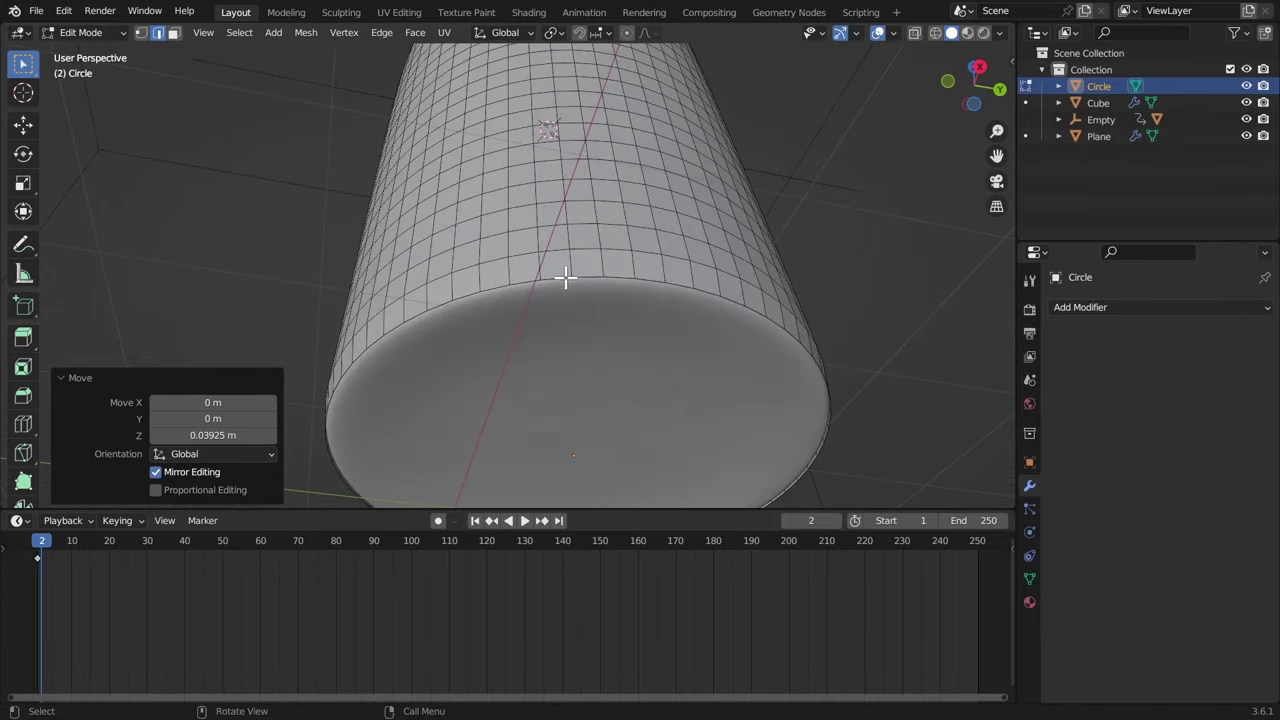
Lower the bottom rim loop along Z and fill it with a face
{"action": "left_click", "coordinate": [565, 277], "text": "alt"}
{"action": "key", "text": "g"}
{"action": "key", "text": "z"}
{"action": "left_click", "coordinate": [538, 276]}
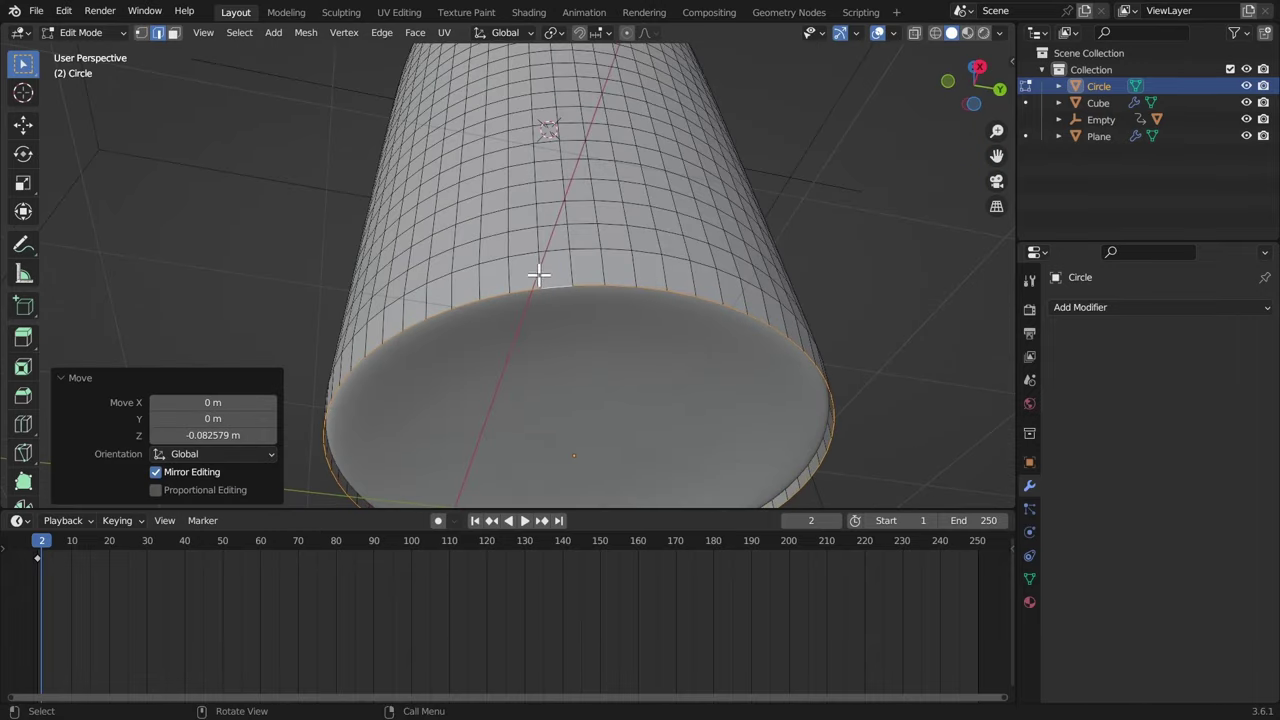
{"action": "key", "text": "f"}
Shade the bottle smooth in object mode and display it as wireframe
{"action": "middle_click_drag", "start_coordinate": [534, 271], "coordinate": [566, 240]}
{"action": "key", "text": "Tab"}
{"action": "right_click", "coordinate": [463, 236]}
{"action": "left_click", "coordinate": [463, 236]}
{"action": "key", "text": "shift+alt+z"}
{"action": "left_click", "coordinate": [405, 240]}
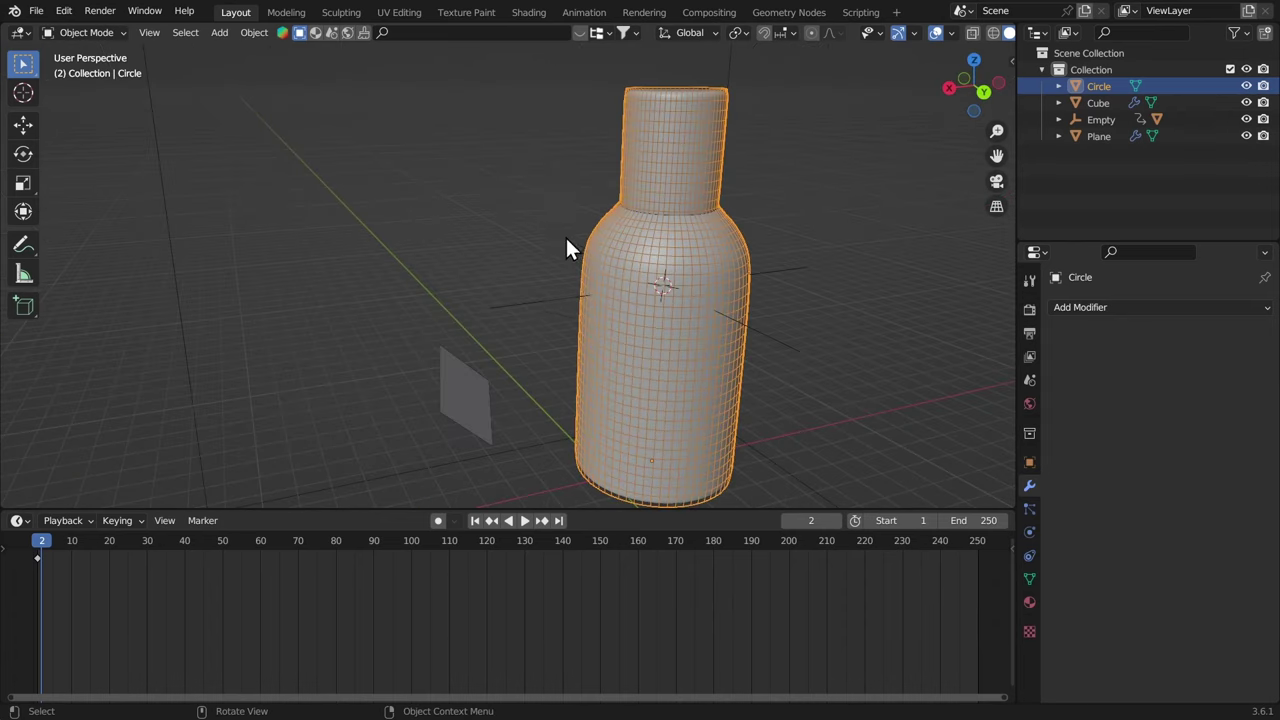
Parent the bottle to the Empty, keeping its transform
{"action": "left_click", "coordinate": [518, 304]}
{"action": "key", "text": "r"}
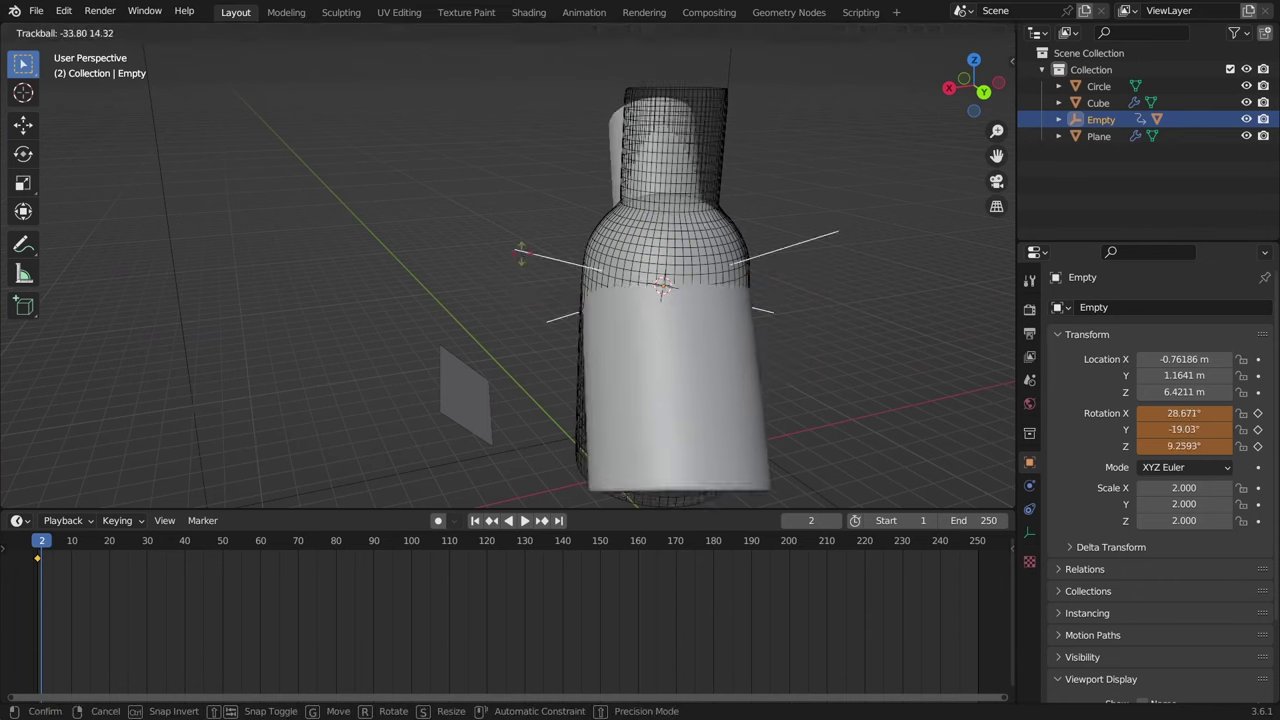
{"action": "key", "text": "Escape"}
{"action": "left_click", "coordinate": [624, 144]}
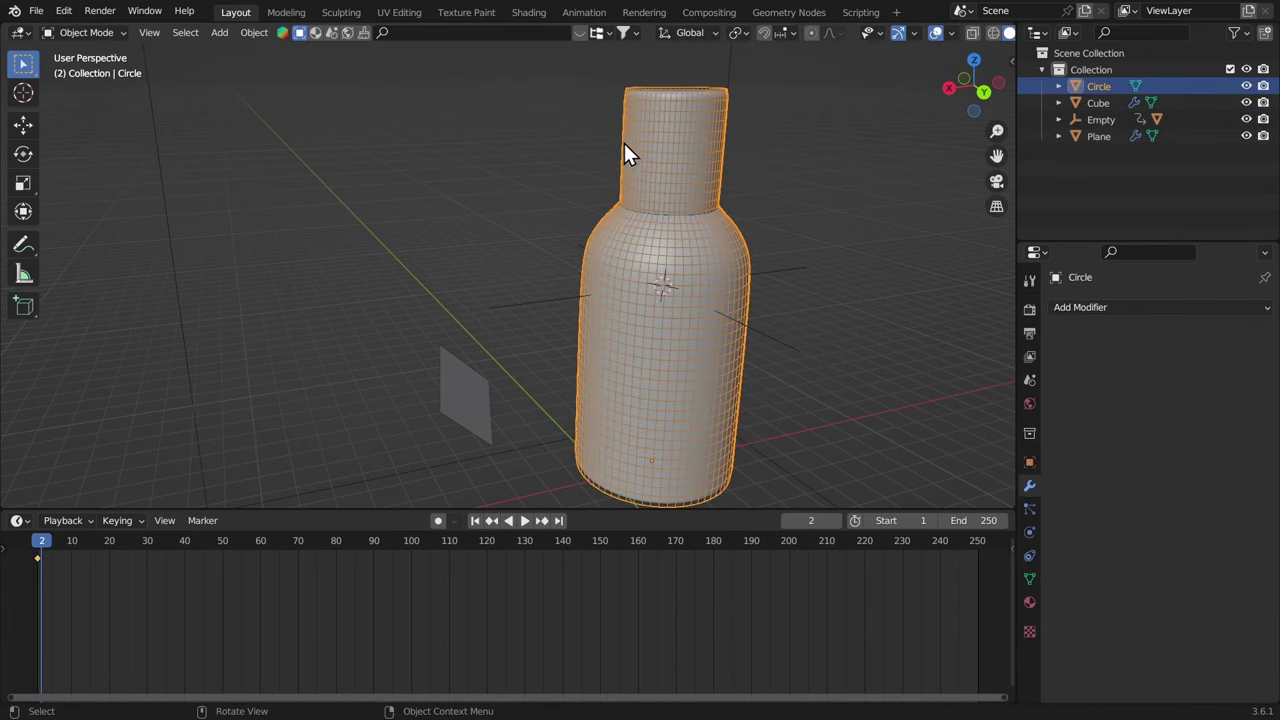
{"action": "scroll", "coordinate": [605, 193], "scroll_direction": "up", "scroll_amount": 2}
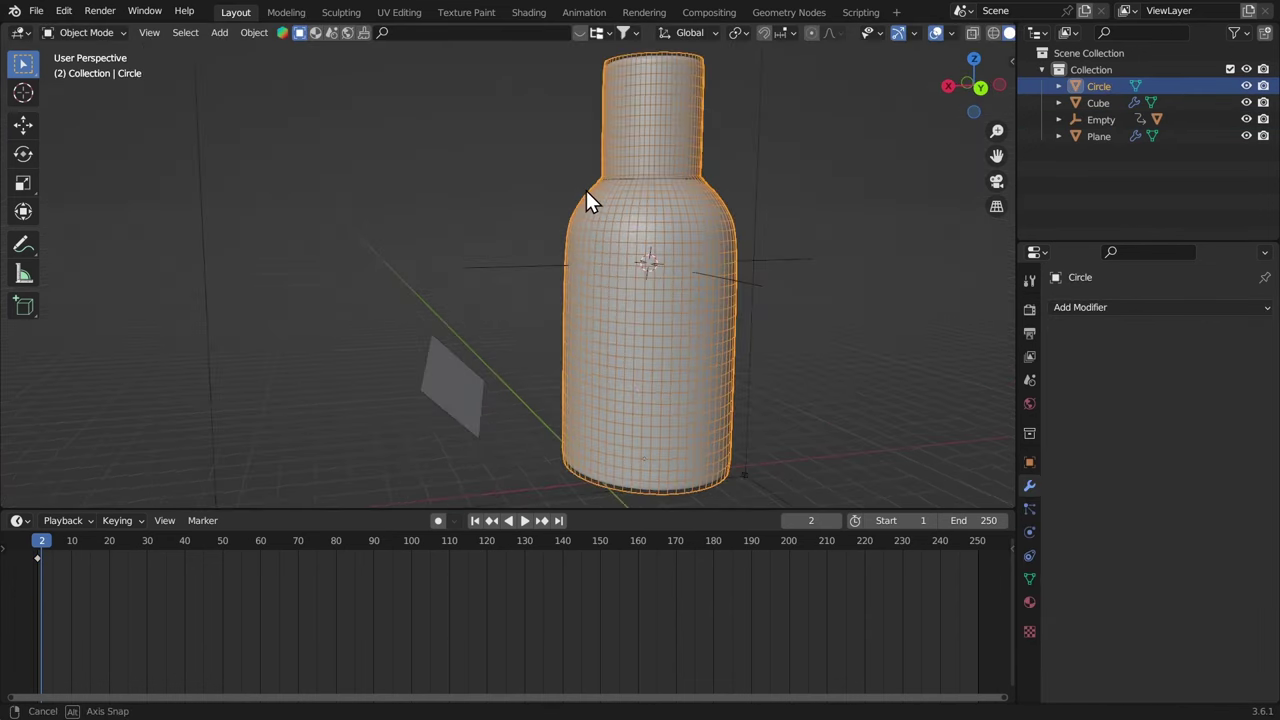
{"action": "left_click", "coordinate": [500, 263], "text": "shift"}
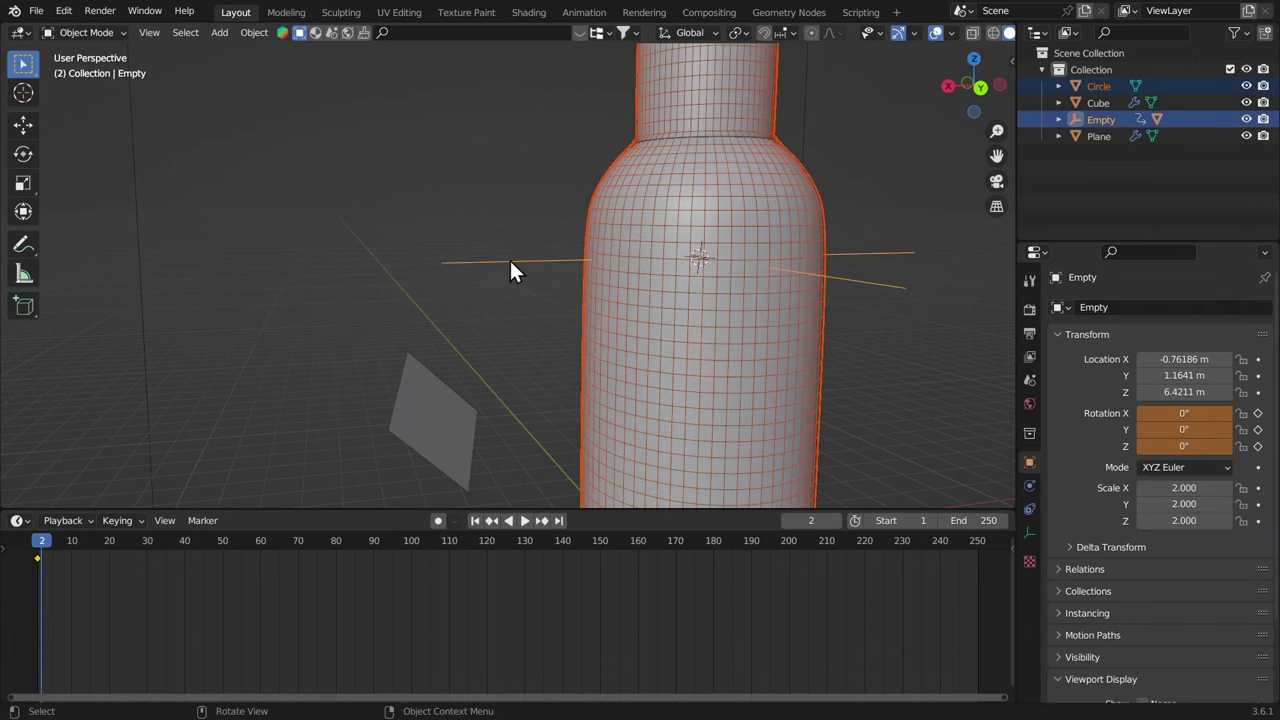
{"action": "key", "text": "ctrl+p"}
{"action": "left_click", "coordinate": [469, 279]}
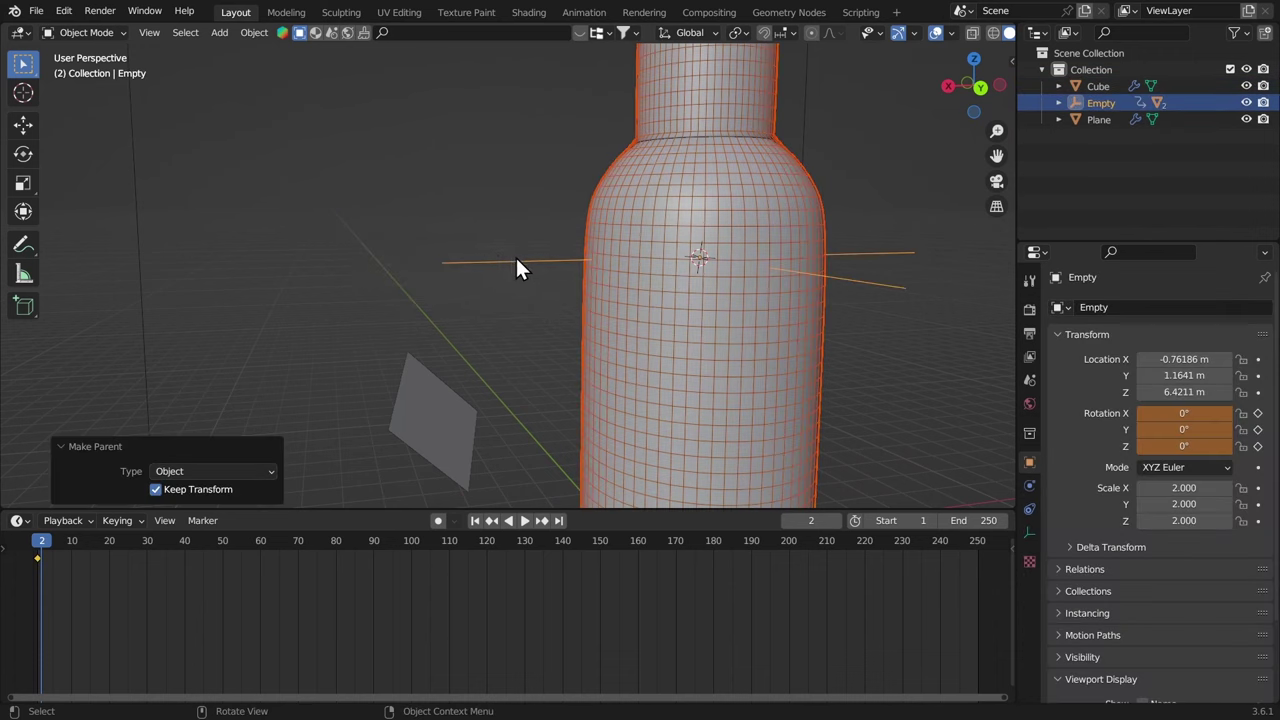
Select the Empty alone and try a free rotation, then cancel it
{"action": "left_click", "coordinate": [515, 262]}
{"action": "scroll", "coordinate": [511, 280], "scroll_direction": "down", "scroll_amount": 2}
{"action": "middle_click_drag", "start_coordinate": [511, 286], "coordinate": [534, 297]}
{"action": "key", "text": "r"}
{"action": "key", "text": "r"}
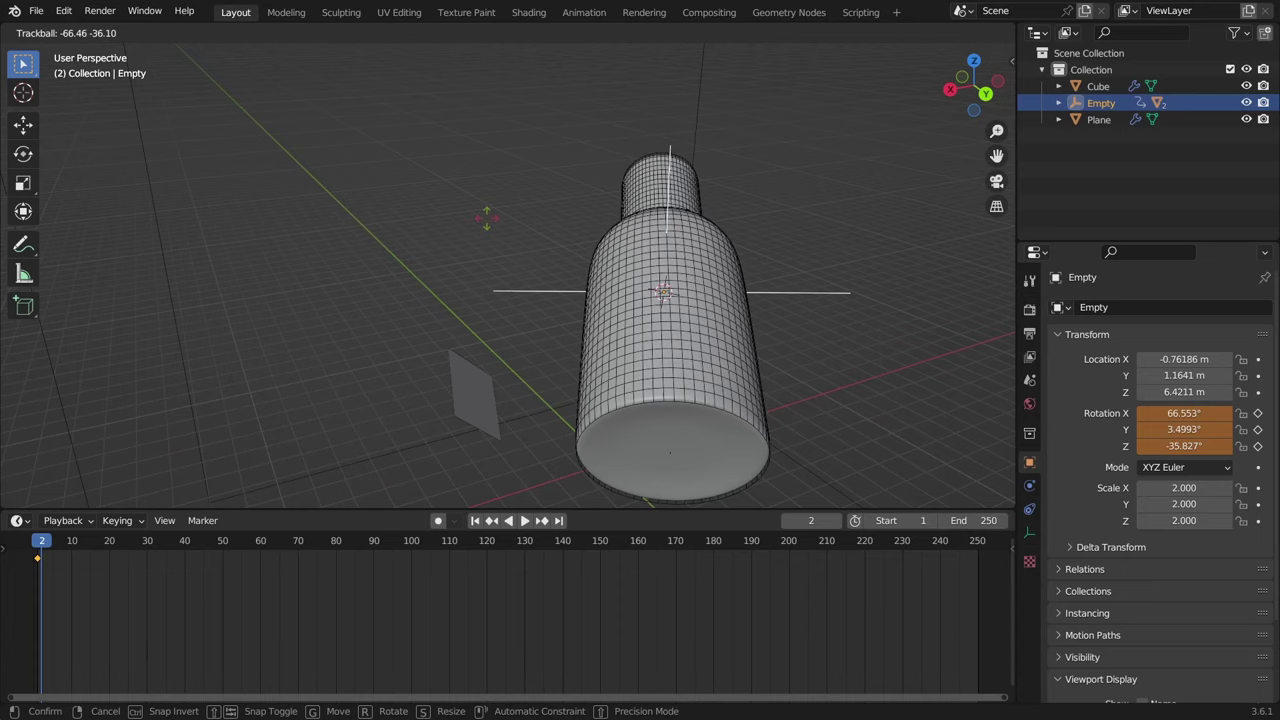
{"action": "key", "text": "Escape"}
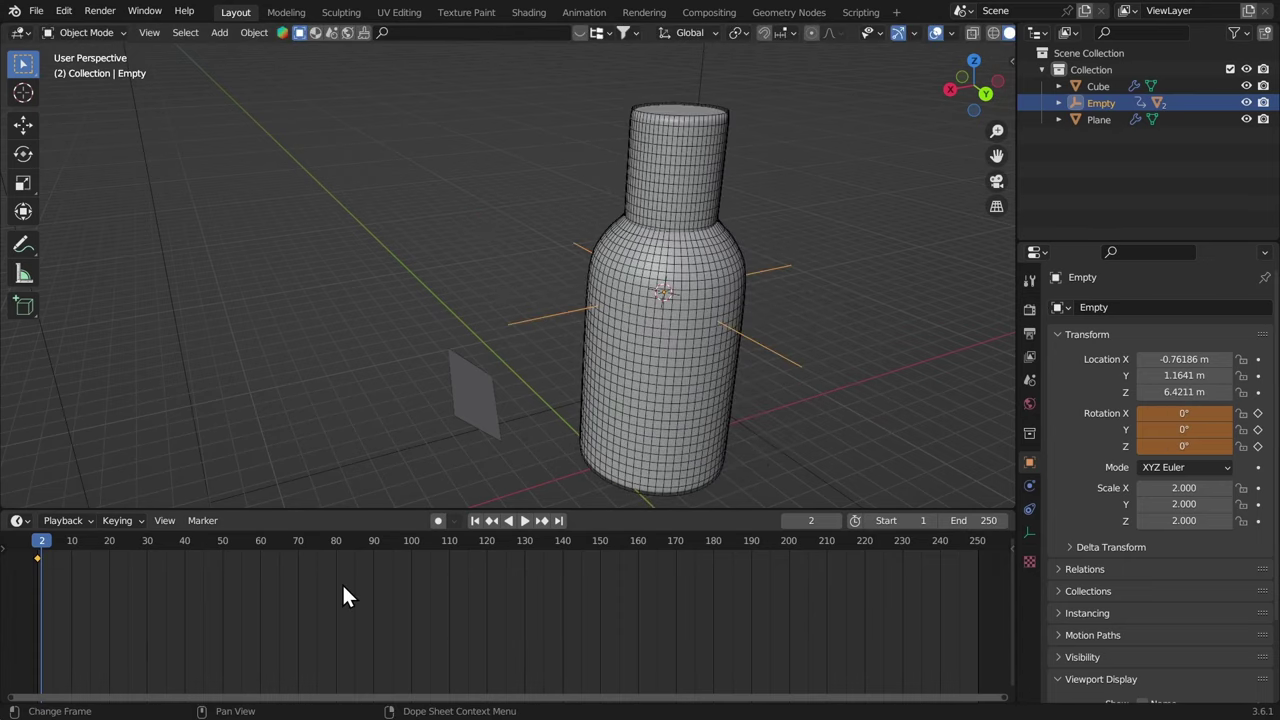
{"action": "scroll", "coordinate": [517, 249], "scroll_direction": "down", "scroll_amount": 3}
{"action": "middle_click_drag", "start_coordinate": [517, 249], "coordinate": [505, 400]}
At frame 1, delete the Empty's rotation keyframes in the Dope Sheet
{"action": "key", "text": "Left"}
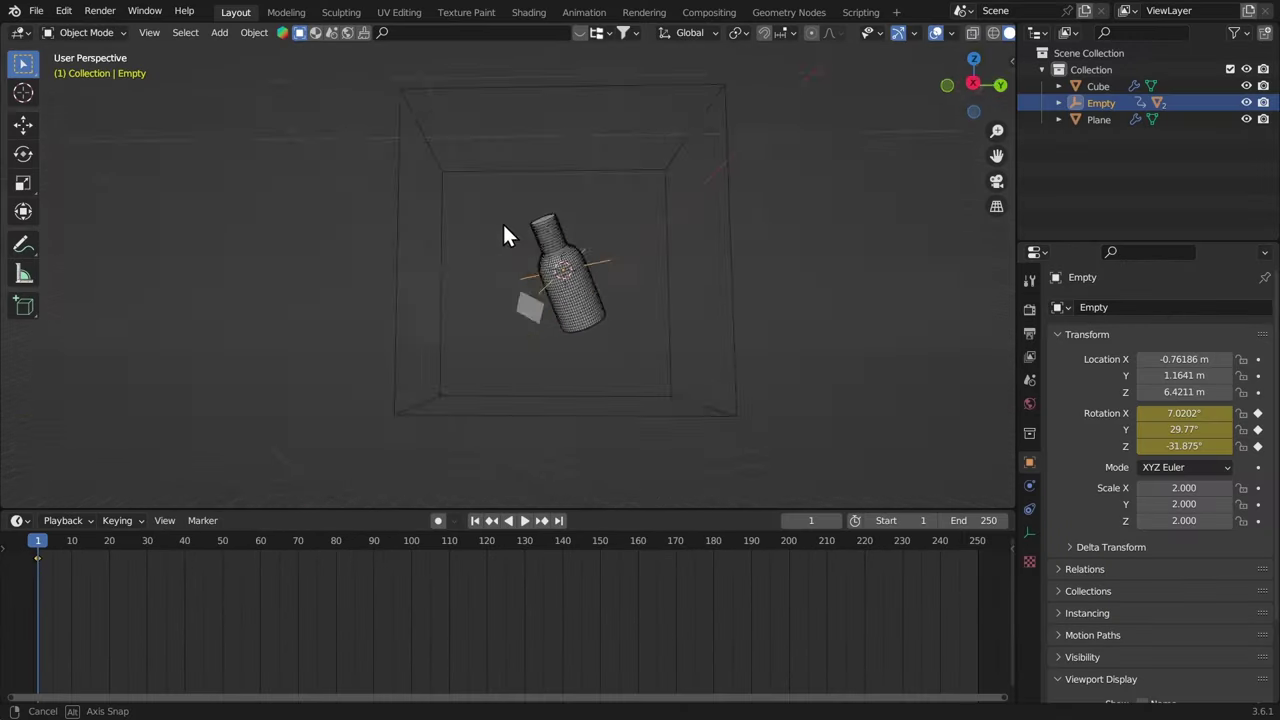
{"action": "scroll", "coordinate": [528, 266], "scroll_direction": "up", "scroll_amount": 3}
{"action": "scroll", "coordinate": [500, 271], "scroll_direction": "up", "scroll_amount": 2}
{"action": "scroll", "coordinate": [470, 250], "scroll_direction": "down", "scroll_amount": 5}
{"action": "key", "text": "x"}
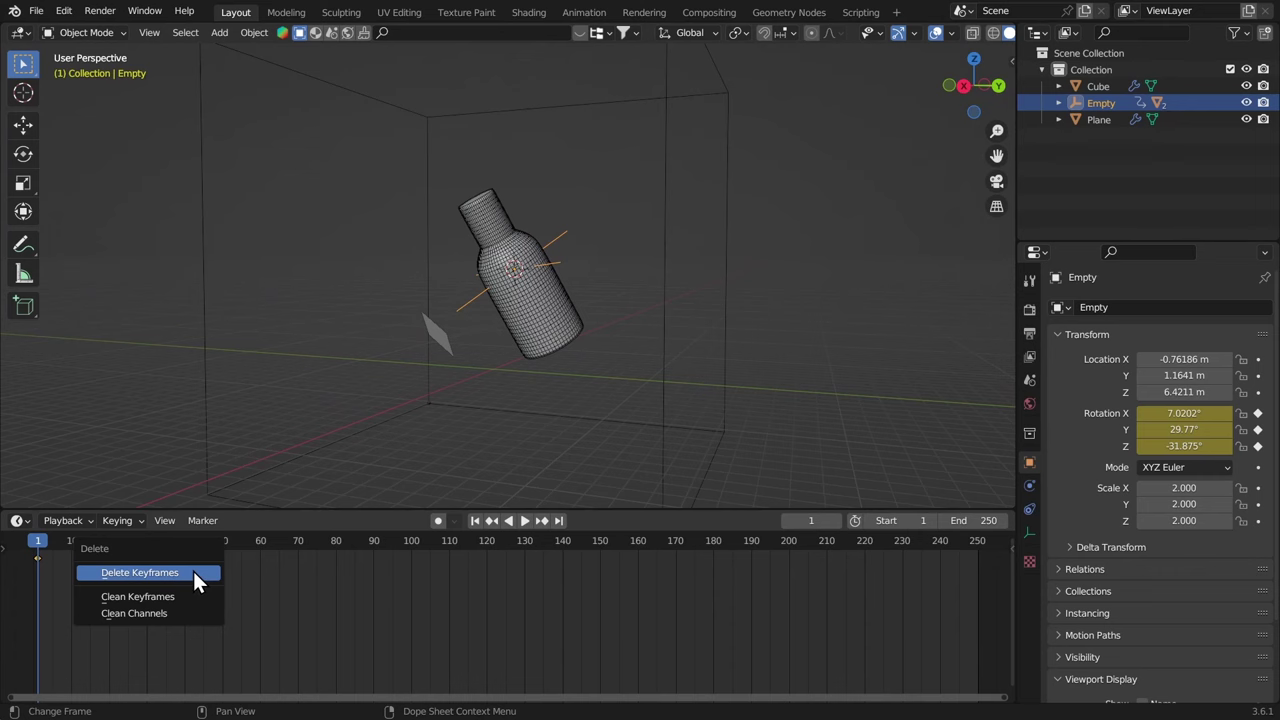
{"action": "left_click", "coordinate": [194, 574]}
{"action": "scroll", "coordinate": [505, 272], "scroll_direction": "up", "scroll_amount": 2}
{"action": "middle_click_drag", "start_coordinate": [499, 263], "coordinate": [446, 327]}
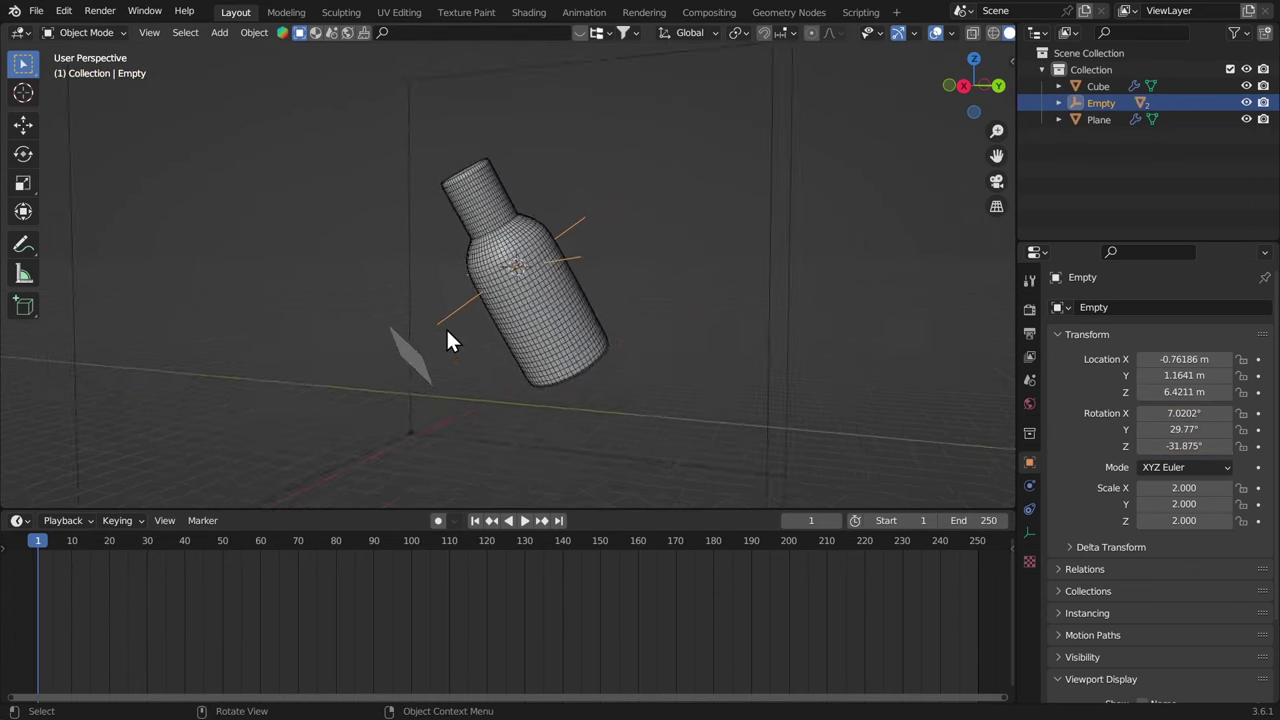
Recalculate all of the bottle's normals outward in edit mode
{"action": "scroll", "coordinate": [550, 222], "scroll_direction": "up", "scroll_amount": 2}
{"action": "left_click", "coordinate": [550, 222]}
{"action": "key", "text": "Tab"}
{"action": "key", "text": "a"}
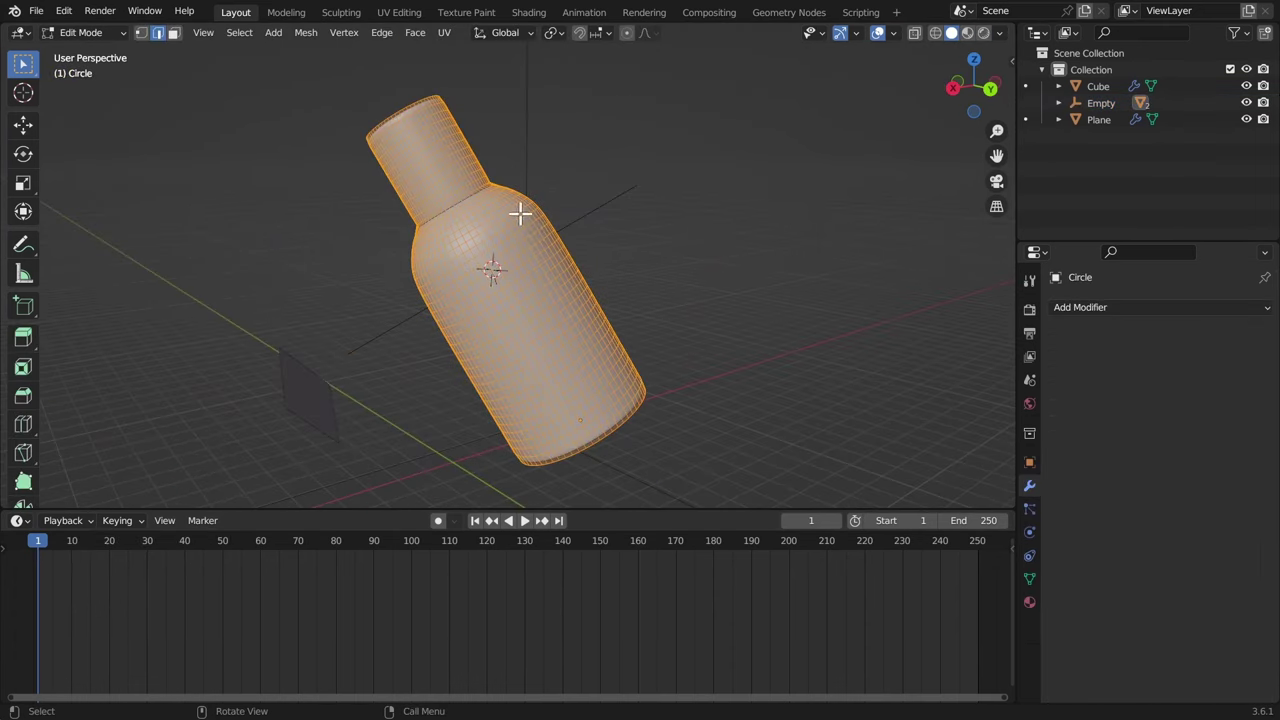
{"action": "key", "text": "shift+n"}
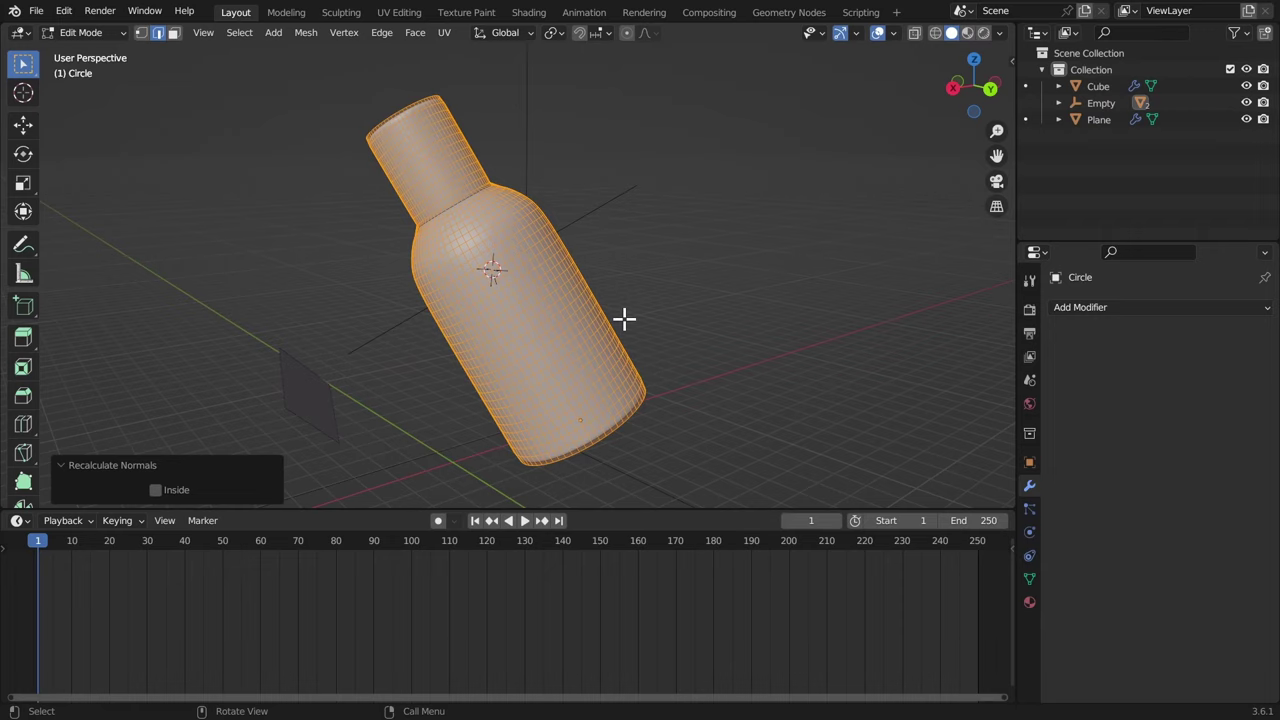
{"action": "key", "text": "Tab"}
Add Fluid physics to the bottle as an Effector with 0.04 surface thickness
{"action": "left_click", "coordinate": [1030, 533]}
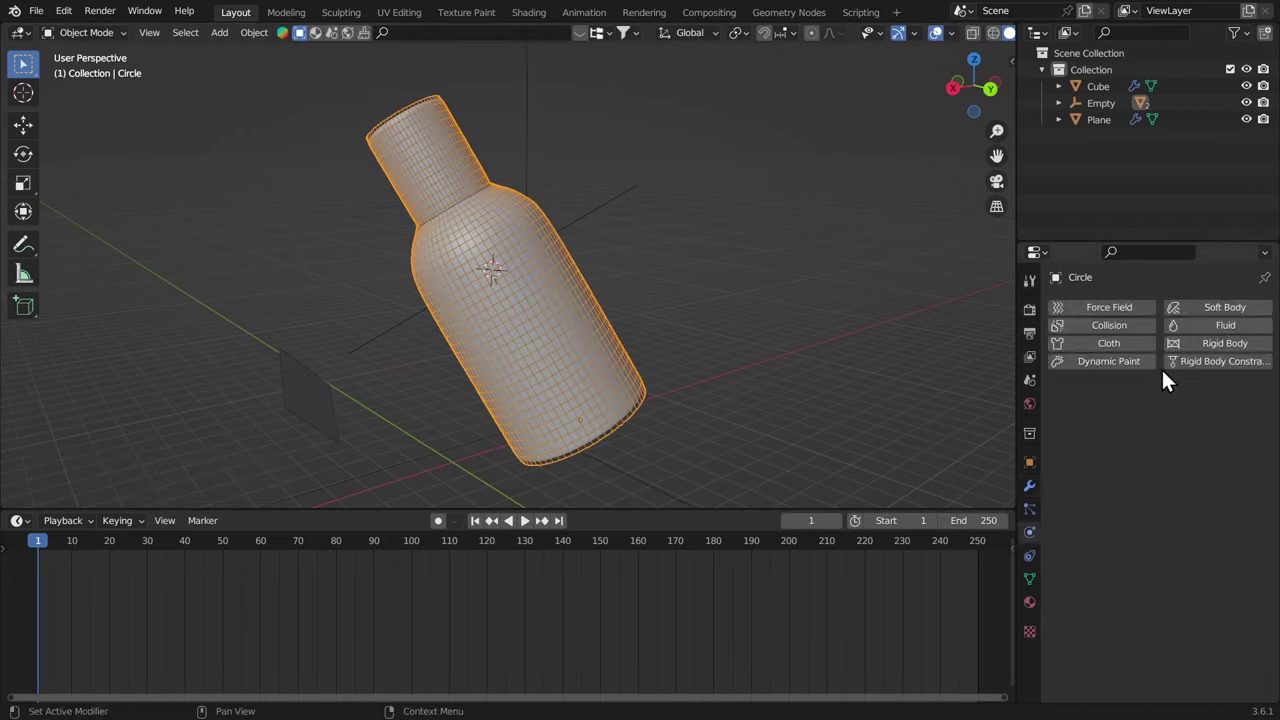
{"action": "left_click", "coordinate": [1213, 327]}
{"action": "left_click", "coordinate": [1172, 414]}
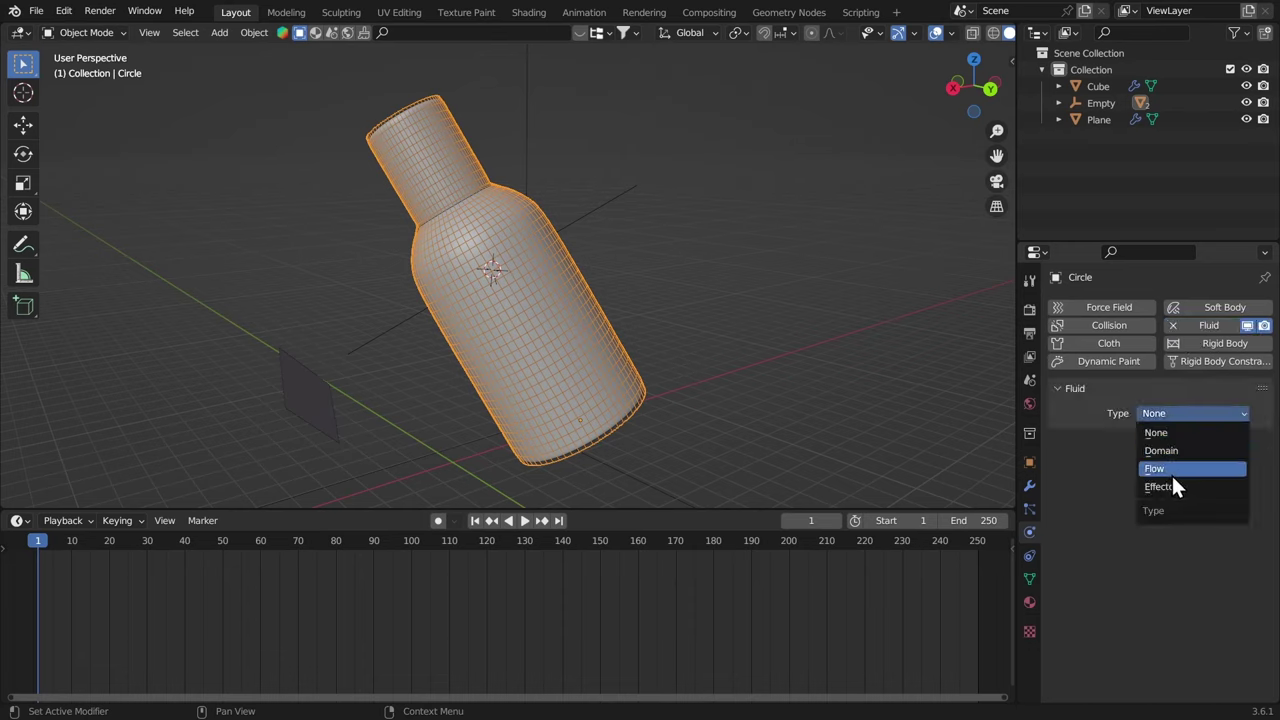
{"action": "left_click", "coordinate": [1171, 473]}
{"action": "left_click", "coordinate": [1165, 502]}
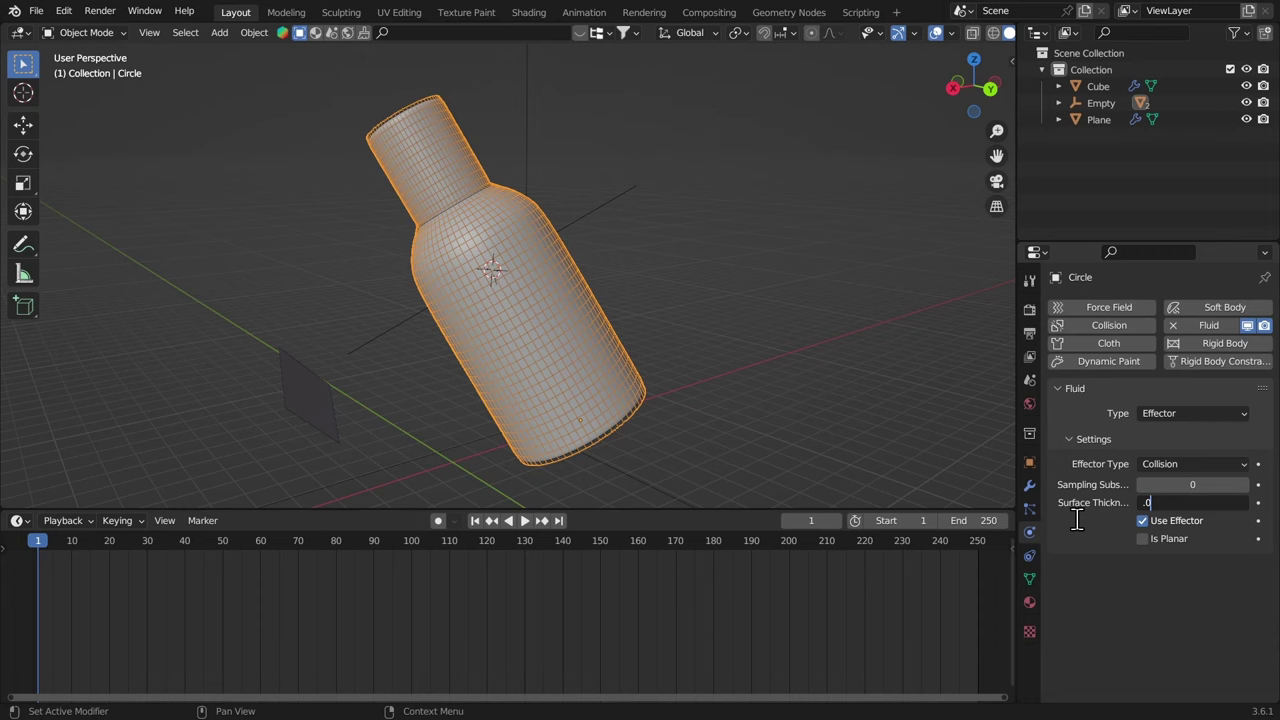
{"action": "key", "text": "Return"}
Select the domain cube and bring up the save dialog with Ctrl+S
{"action": "scroll", "coordinate": [546, 294], "scroll_direction": "down", "scroll_amount": 5}
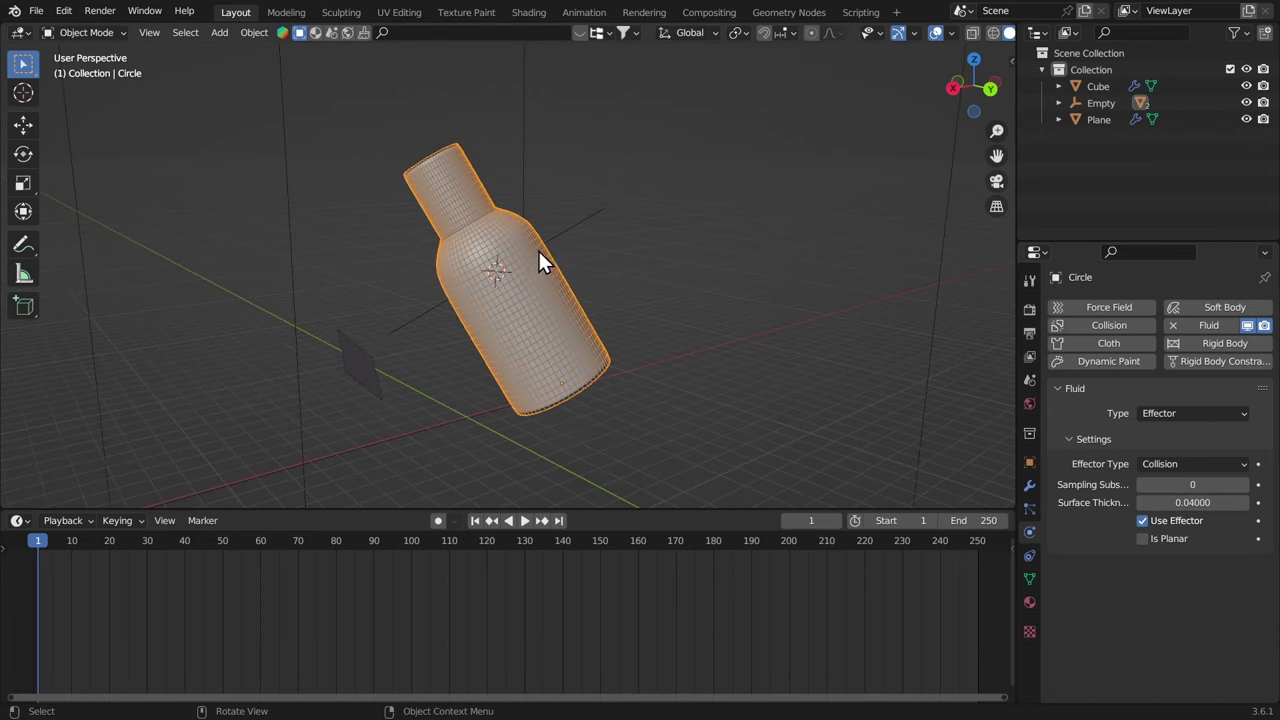
{"action": "middle_click_drag", "start_coordinate": [566, 372], "coordinate": [707, 430]}
{"action": "left_click", "coordinate": [710, 388]}
{"action": "key", "text": "ctrl+s"}
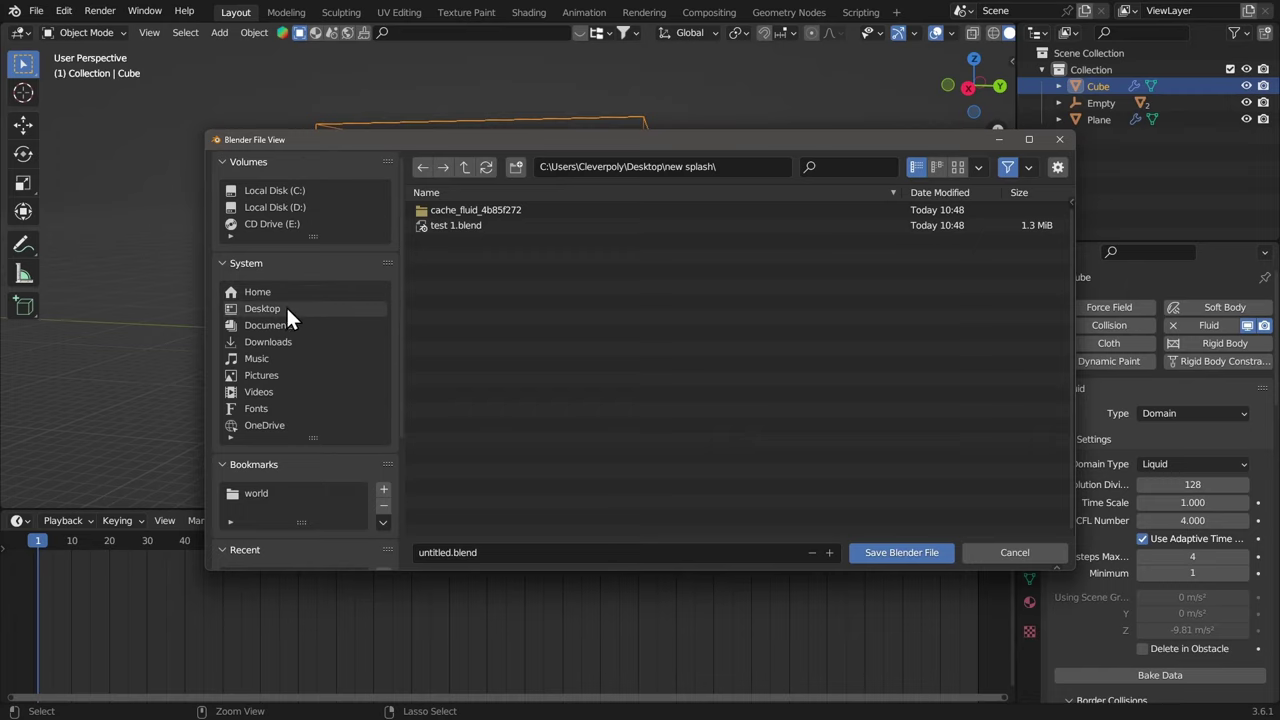
Save the file as watersim.blend and start Bake Data in the domain's fluid settings
{"action": "left_click", "coordinate": [516, 556]}
{"action": "type", "text": "watersim"}
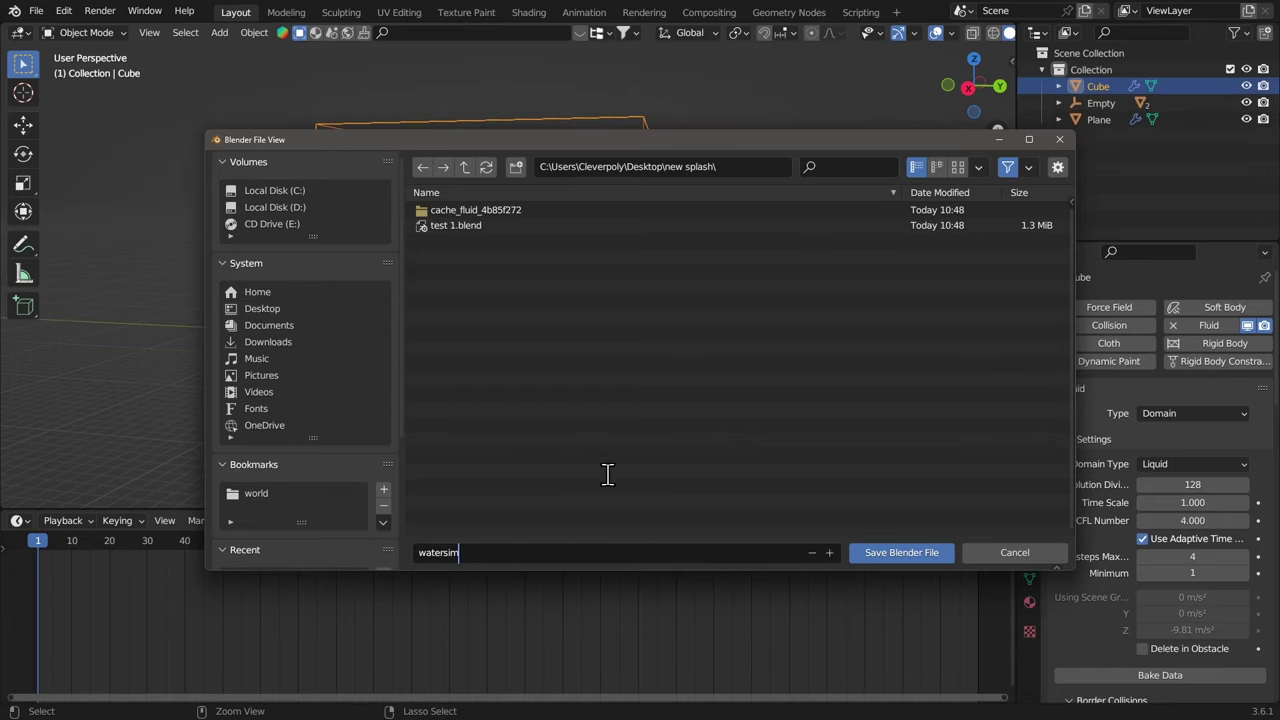
{"action": "key", "text": "Return"}
{"action": "scroll", "coordinate": [1090, 558], "scroll_direction": "down", "scroll_amount": 3}
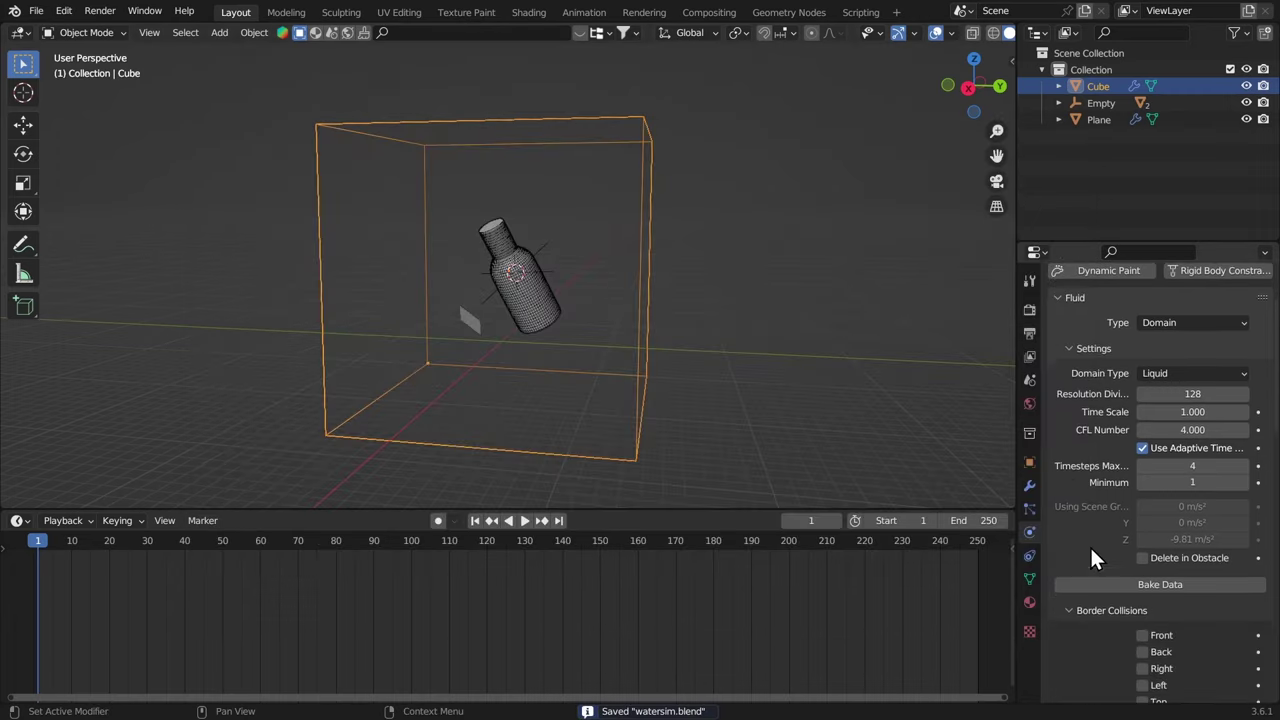
{"action": "left_click", "coordinate": [1108, 585]}
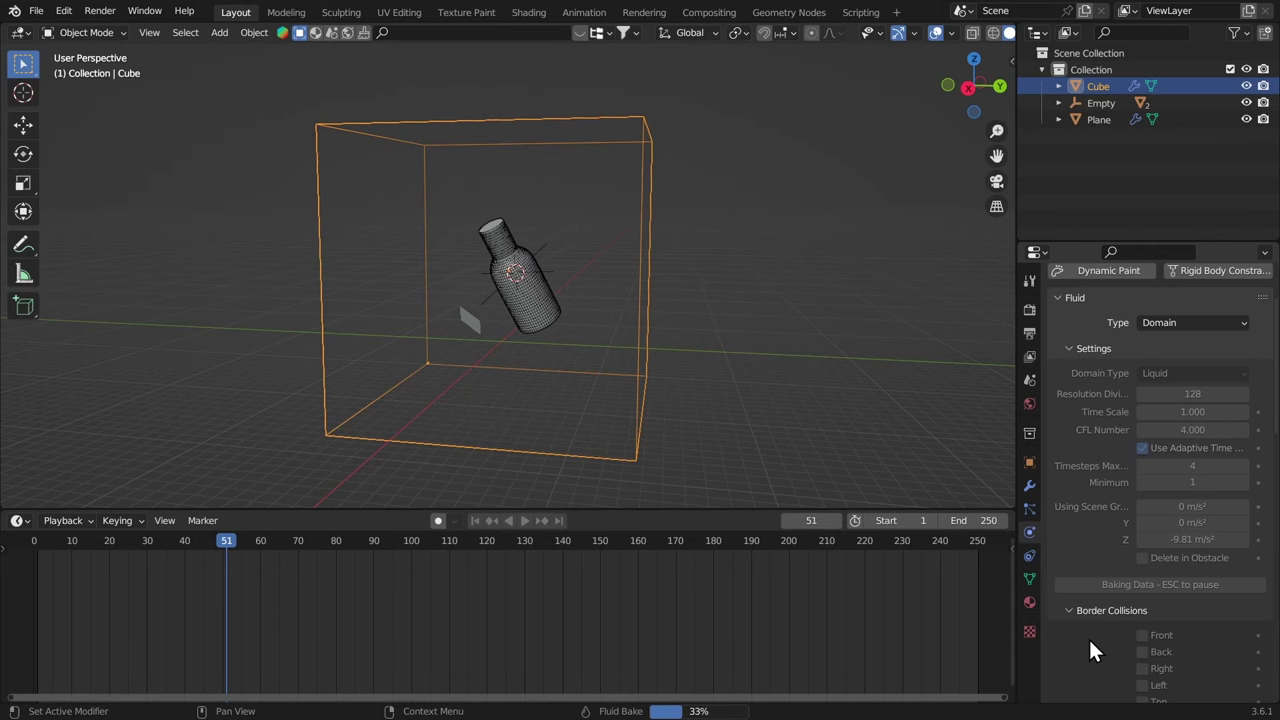
Pause the fluid bake and replay the partial splash from frame 1 several times
{"action": "key", "text": "Escape"}
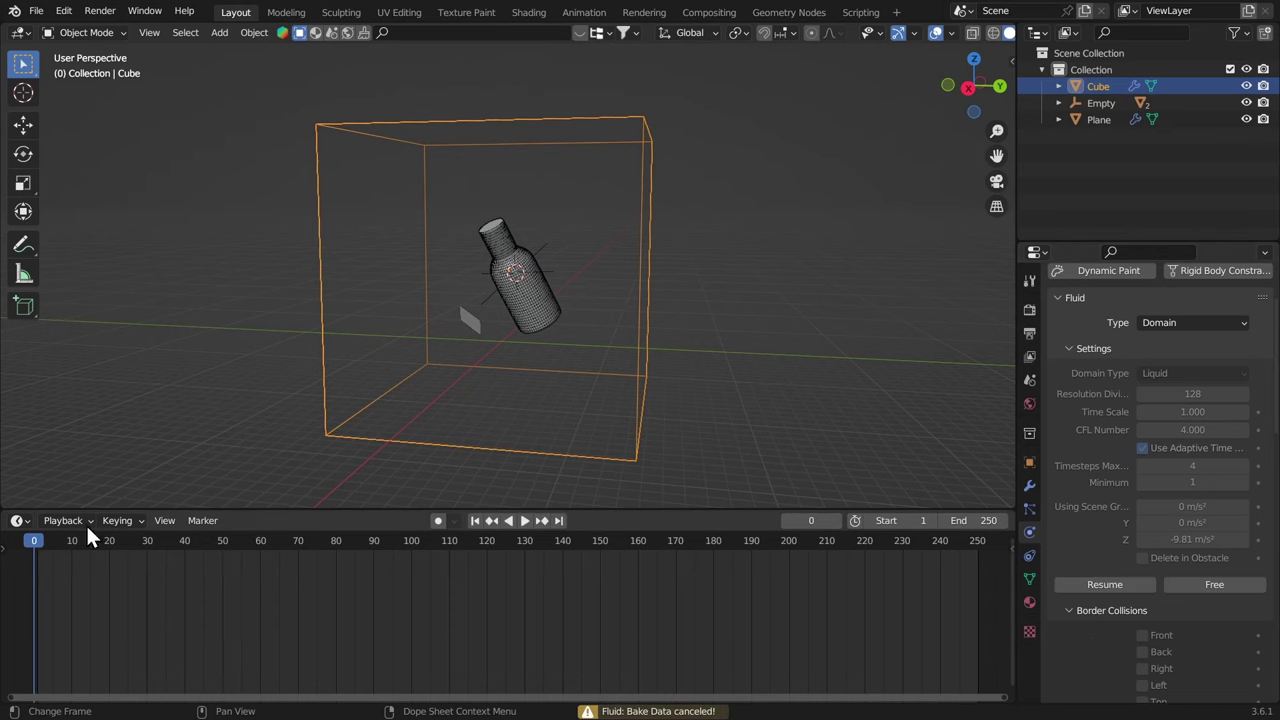
{"action": "scroll", "coordinate": [420, 337], "scroll_direction": "up", "scroll_amount": 5}
{"action": "middle_click_drag", "start_coordinate": [453, 330], "coordinate": [337, 286]}
{"action": "key", "text": "space"}
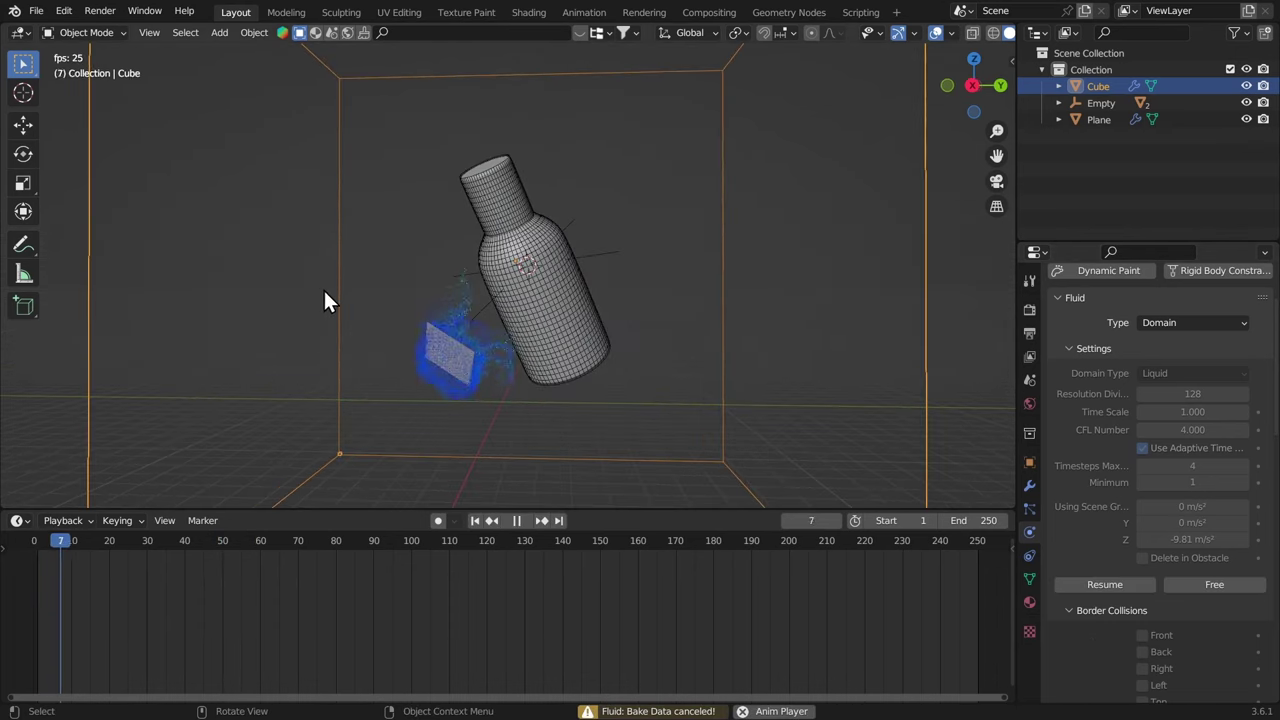
{"action": "middle_click_drag", "start_coordinate": [366, 337], "coordinate": [357, 360]}
{"action": "left_click", "coordinate": [34, 541]}
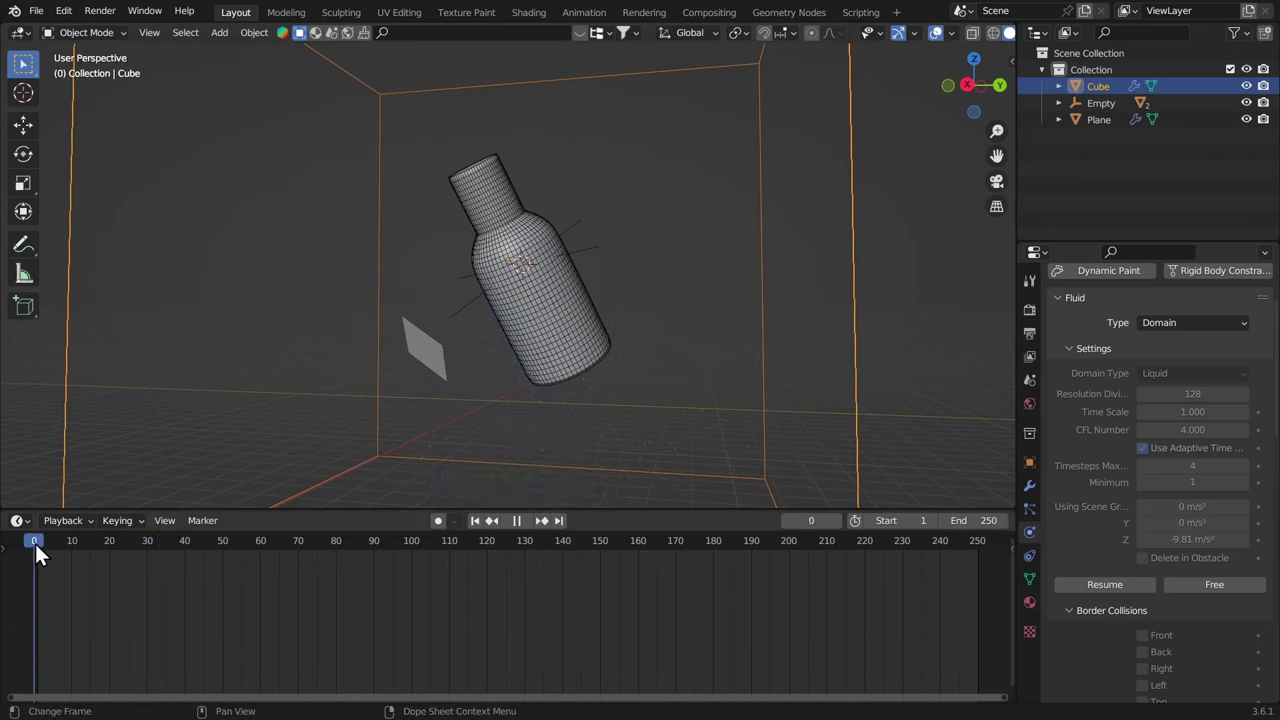
{"action": "key", "text": "Escape"}
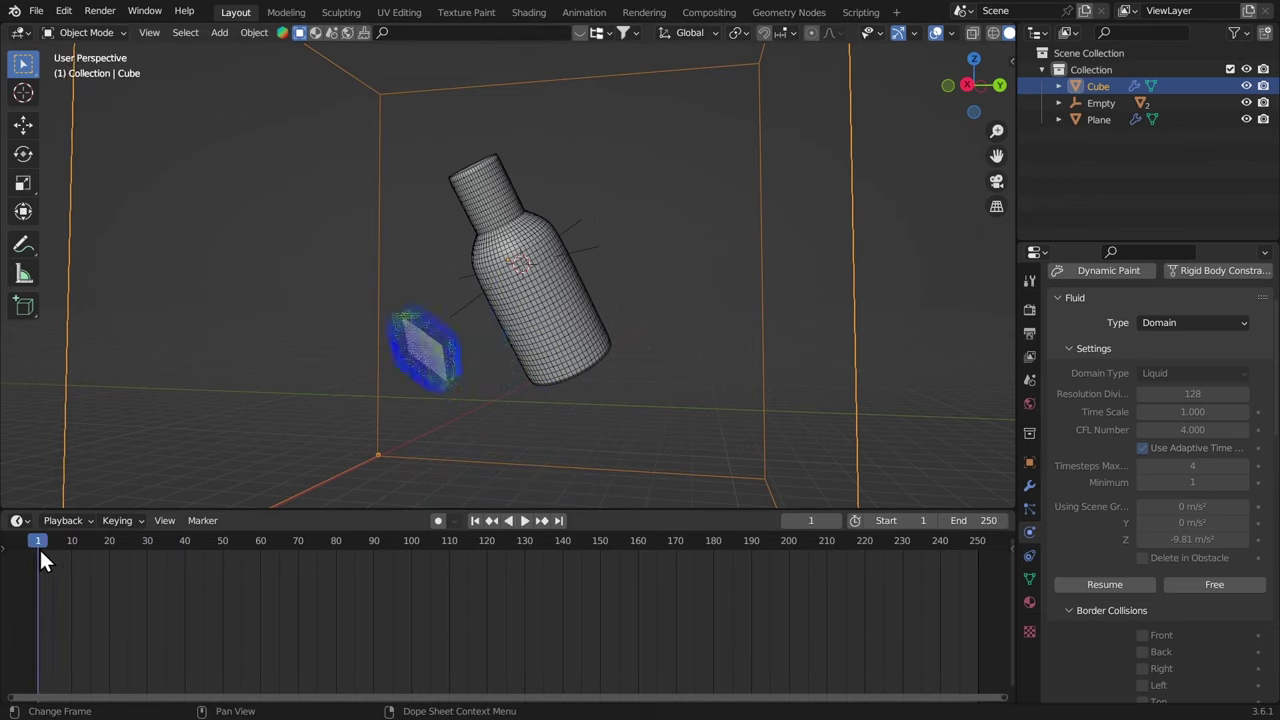
{"action": "key", "text": "space"}
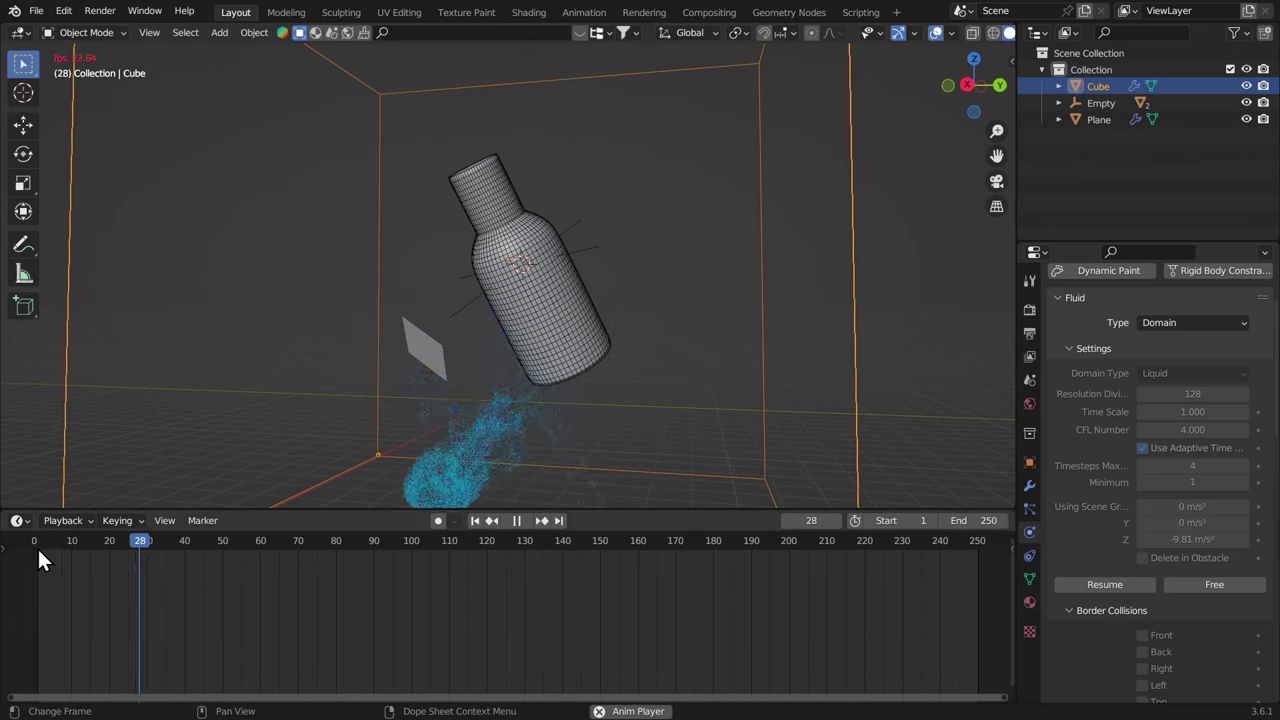
{"action": "key", "text": "Escape"}
{"action": "key", "text": "space"}
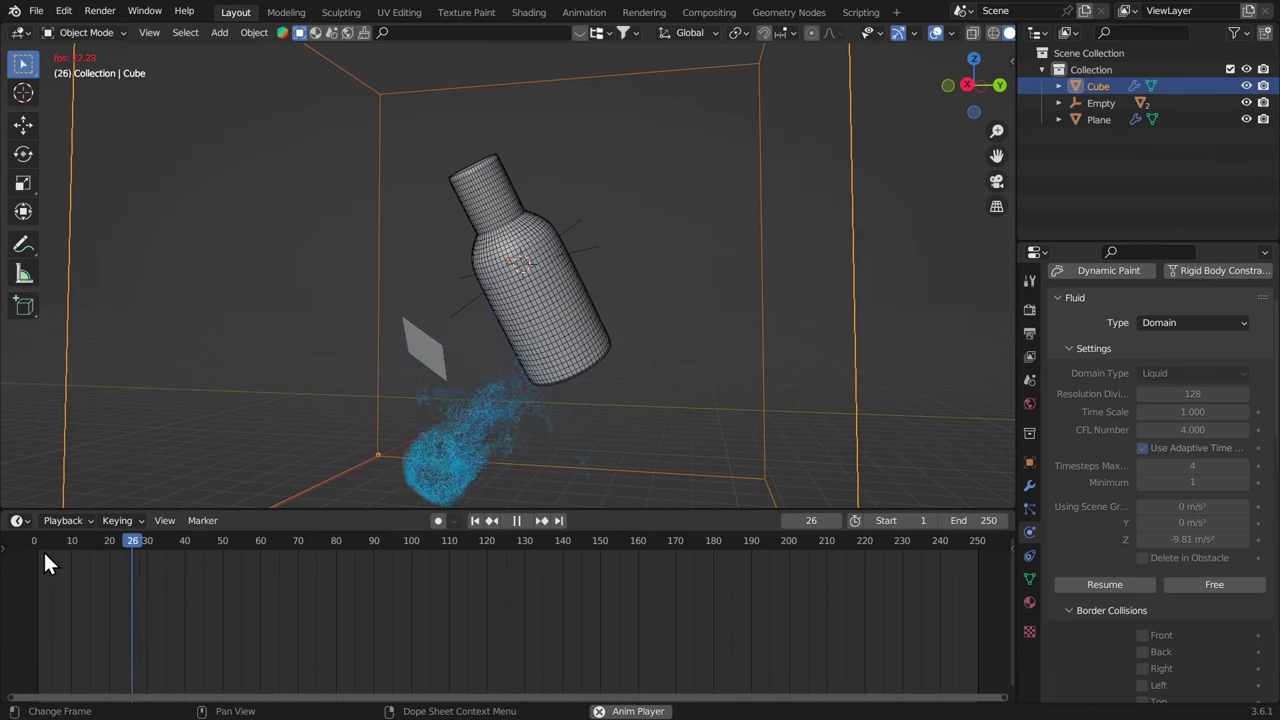
{"action": "left_click", "coordinate": [40, 544]}
{"action": "key", "text": "Escape"}
{"action": "middle_click_drag", "start_coordinate": [154, 505], "coordinate": [540, 326]}
Free the bake, then drag the Gravity field weight down to 0.000
{"action": "left_click", "coordinate": [1193, 583]}
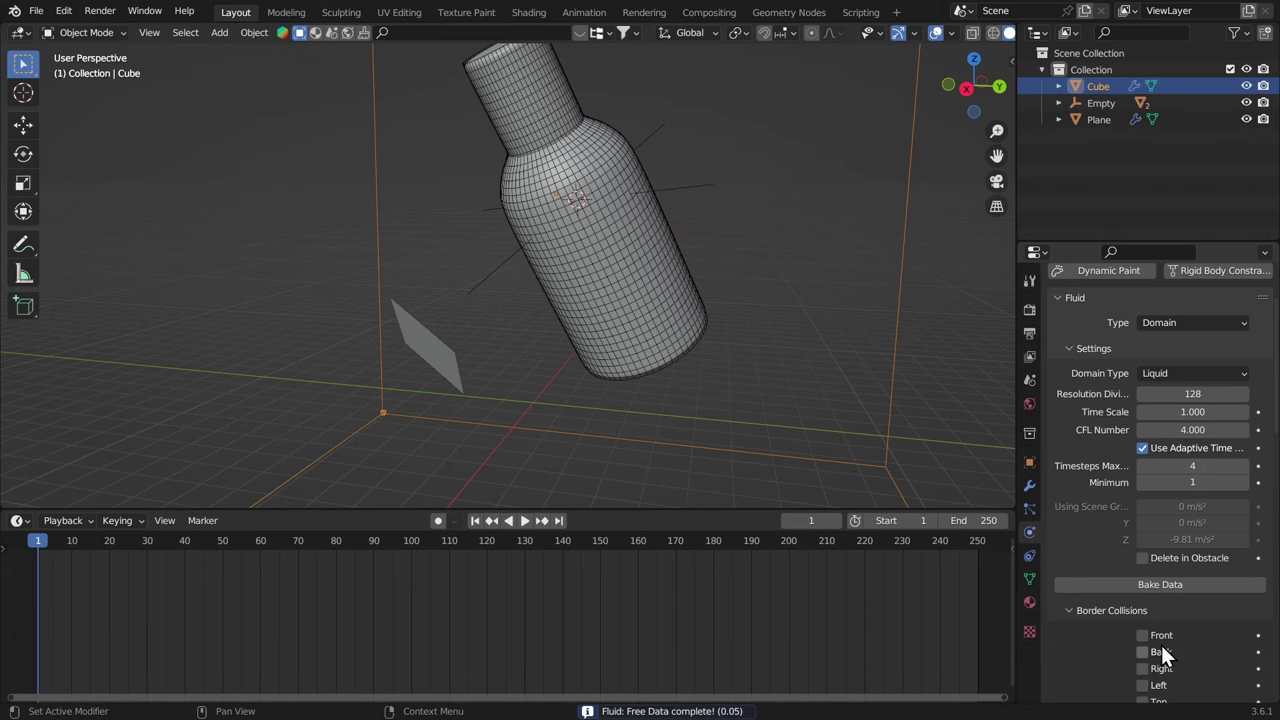
{"action": "scroll", "coordinate": [1130, 640], "scroll_direction": "down", "scroll_amount": 6}
{"action": "scroll", "coordinate": [1124, 479], "scroll_direction": "down", "scroll_amount": 12}
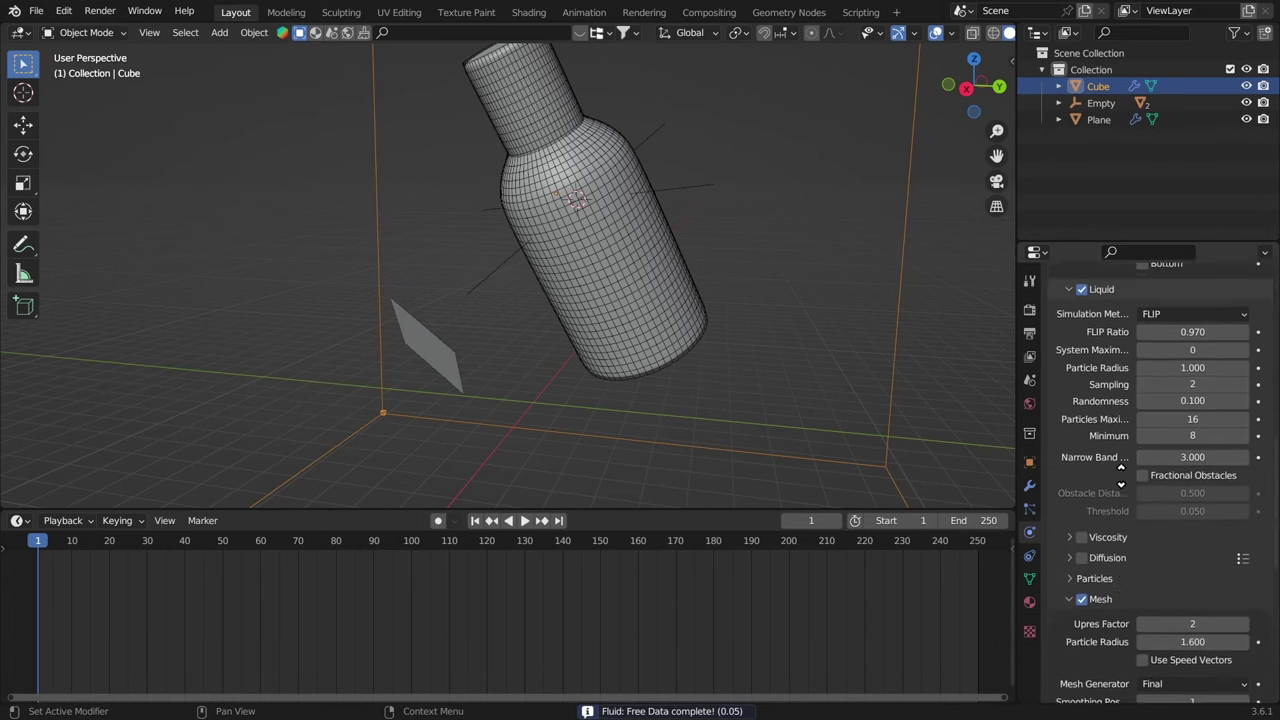
{"action": "scroll", "coordinate": [1092, 507], "scroll_direction": "down", "scroll_amount": 2}
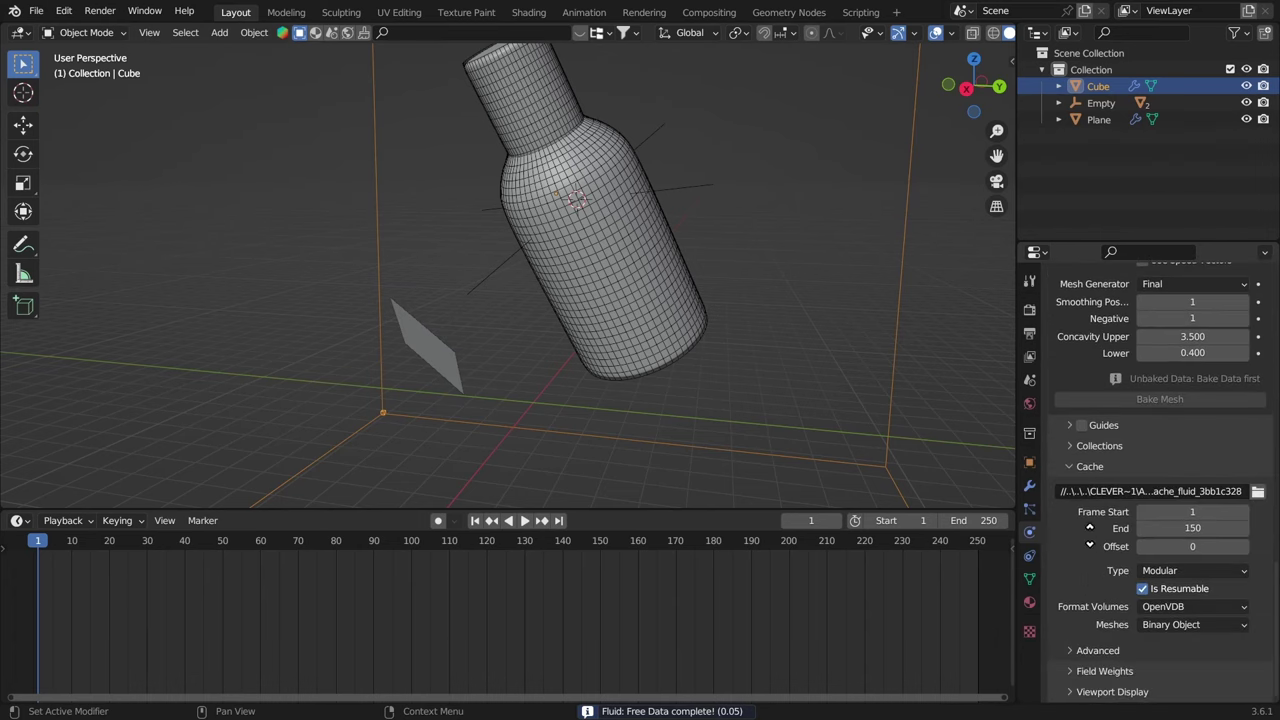
{"action": "left_click", "coordinate": [1078, 671]}
{"action": "scroll", "coordinate": [1101, 468], "scroll_direction": "down", "scroll_amount": 8}
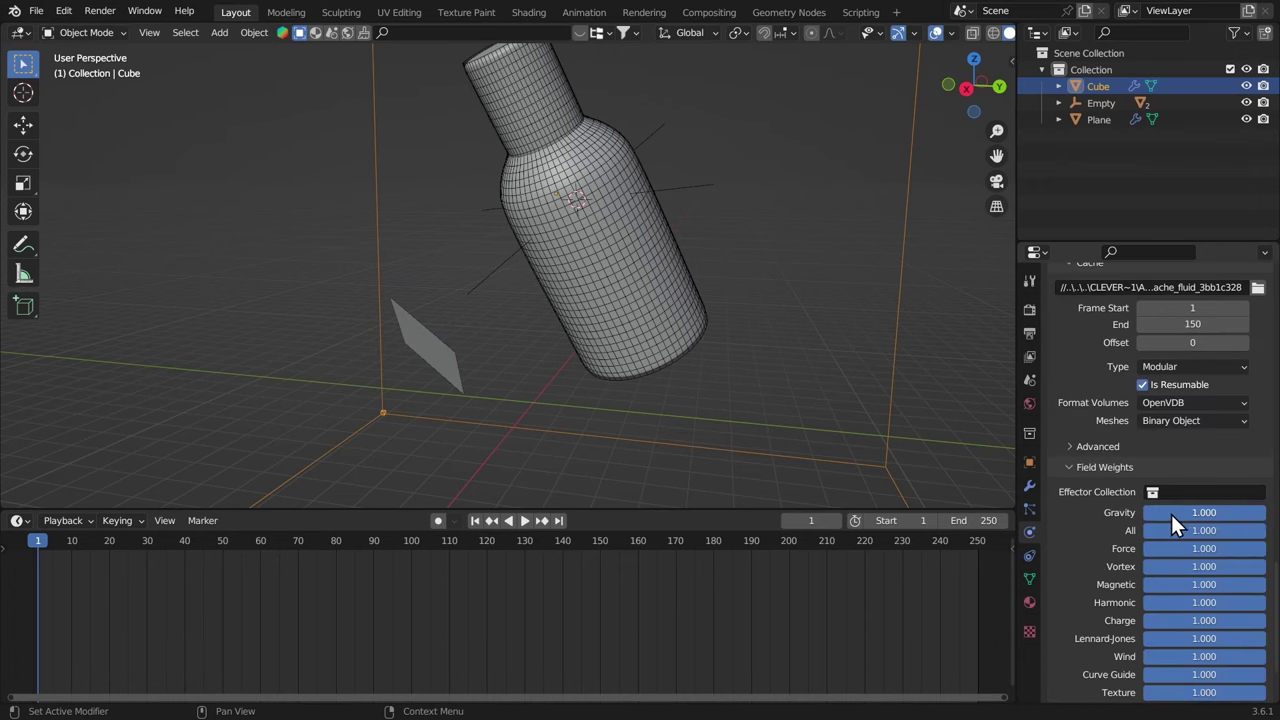
{"action": "left_click_drag", "start_coordinate": [1171, 514], "coordinate": [1112, 516]}
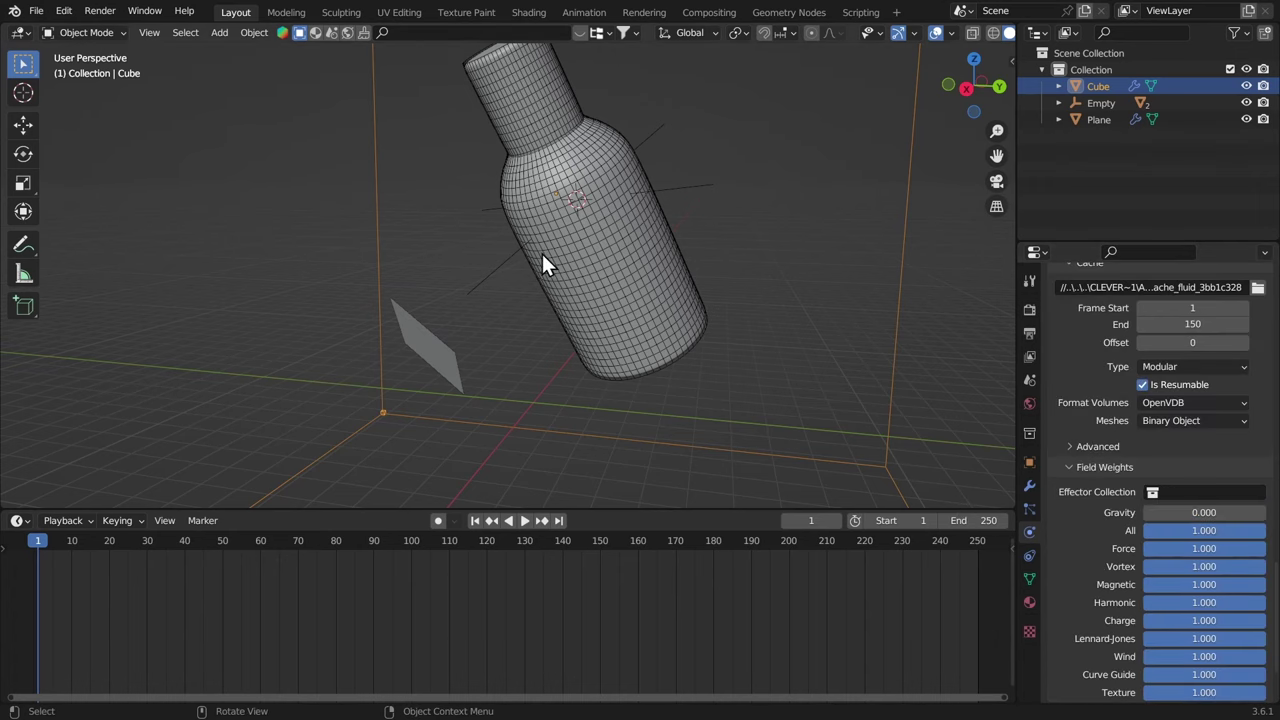
{"action": "scroll", "coordinate": [543, 265], "scroll_direction": "down", "scroll_amount": 5}
Reselect the domain cube, save with Ctrl+S and start Bake Data again
{"action": "left_click", "coordinate": [480, 312]}
{"action": "left_click", "coordinate": [718, 330]}
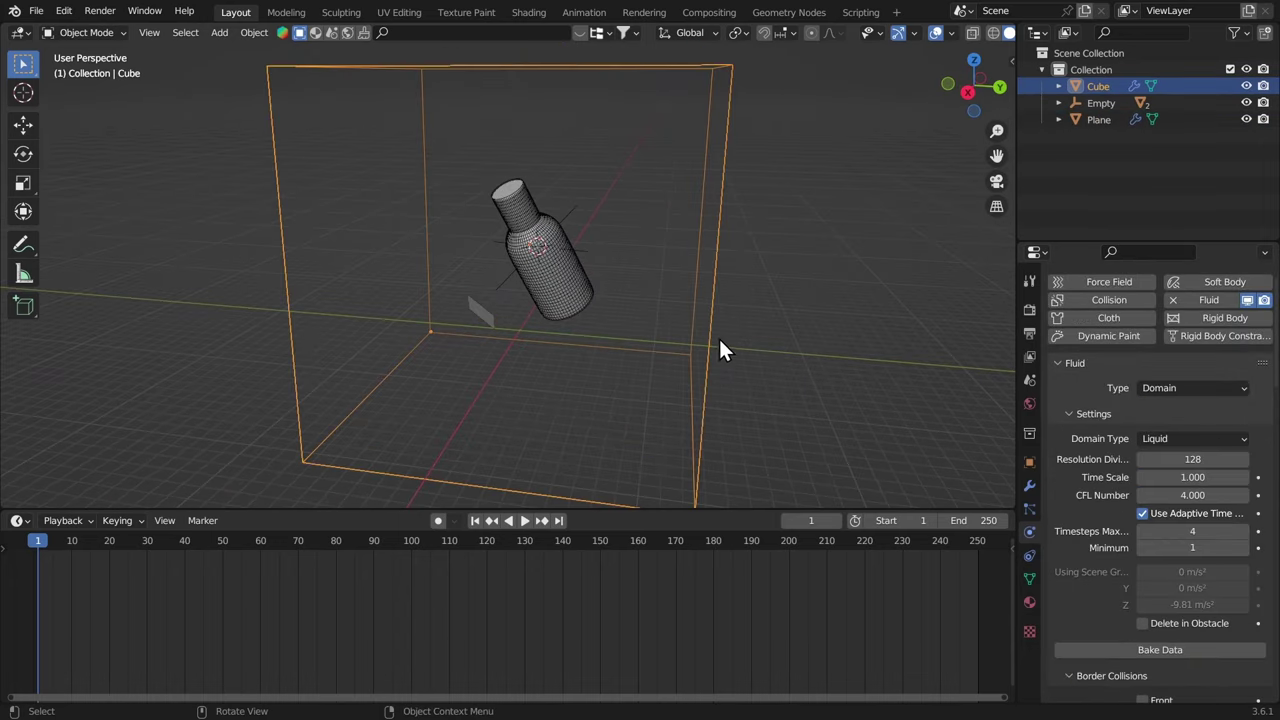
{"action": "key", "text": "ctrl+s"}
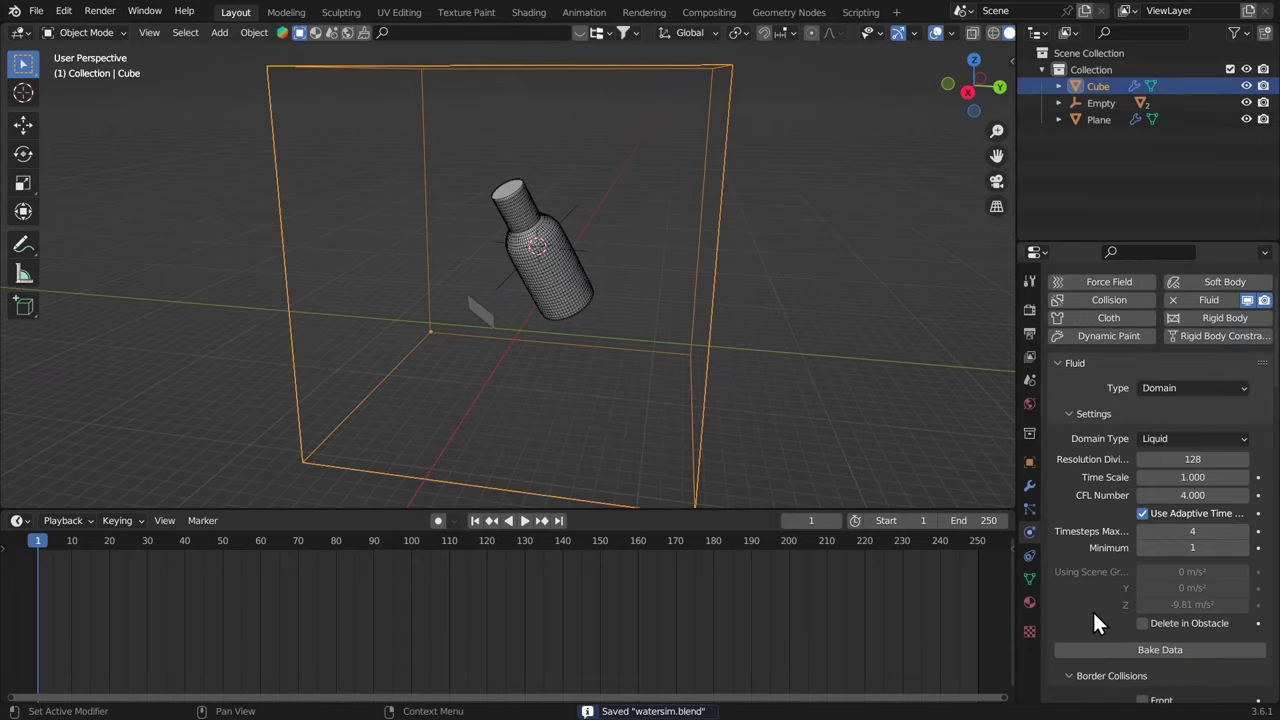
{"action": "scroll", "coordinate": [1095, 615], "scroll_direction": "down", "scroll_amount": 2}
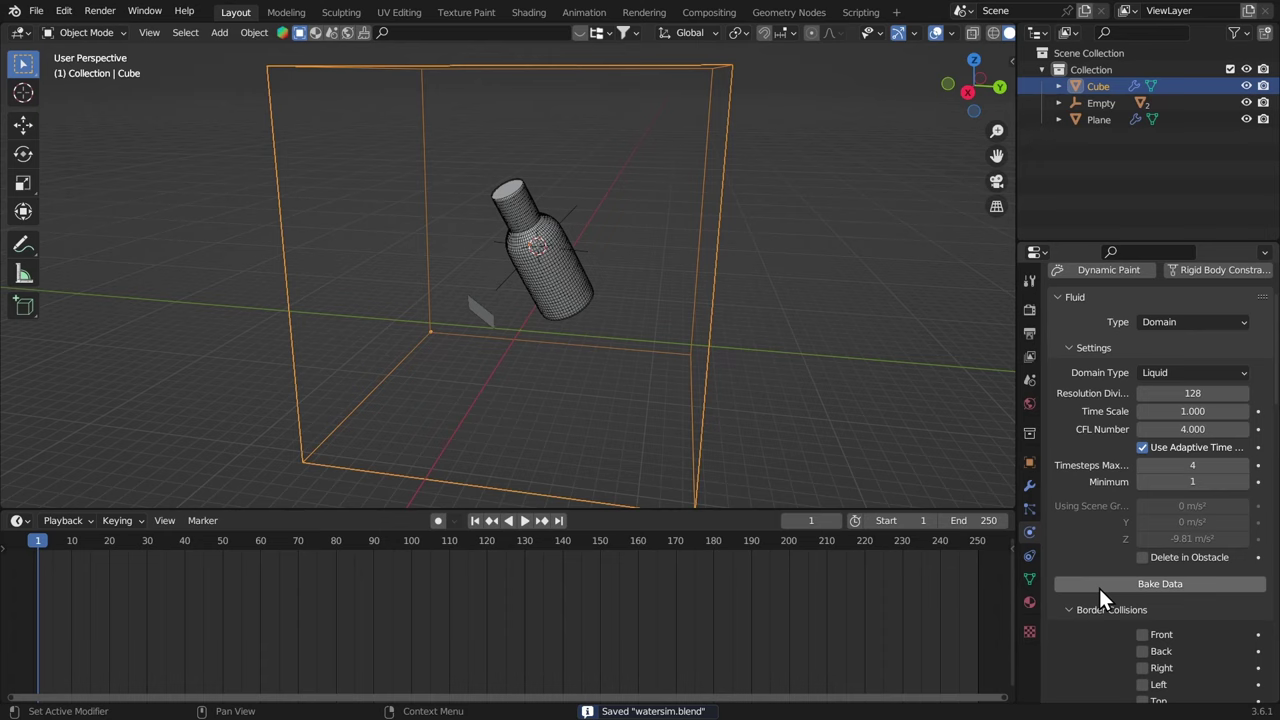
{"action": "left_click", "coordinate": [1099, 586]}
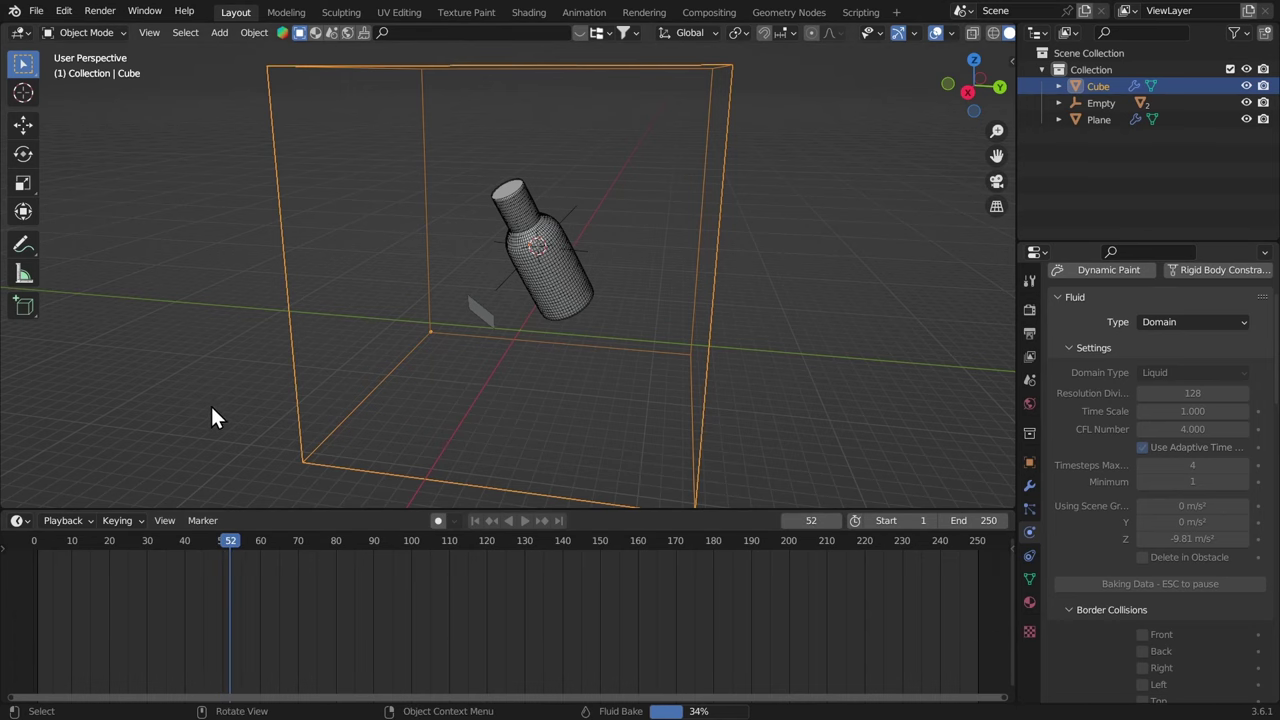
Pause the rebake around 34% and play the zero-gravity splash from the first frame
{"action": "key", "text": "Escape"}
{"action": "scroll", "coordinate": [508, 263], "scroll_direction": "up", "scroll_amount": 3}
{"action": "middle_click_drag", "start_coordinate": [508, 263], "coordinate": [220, 400]}
{"action": "key", "text": "shift+Left"}
{"action": "key", "text": "space"}
{"action": "left_click", "coordinate": [63, 543]}
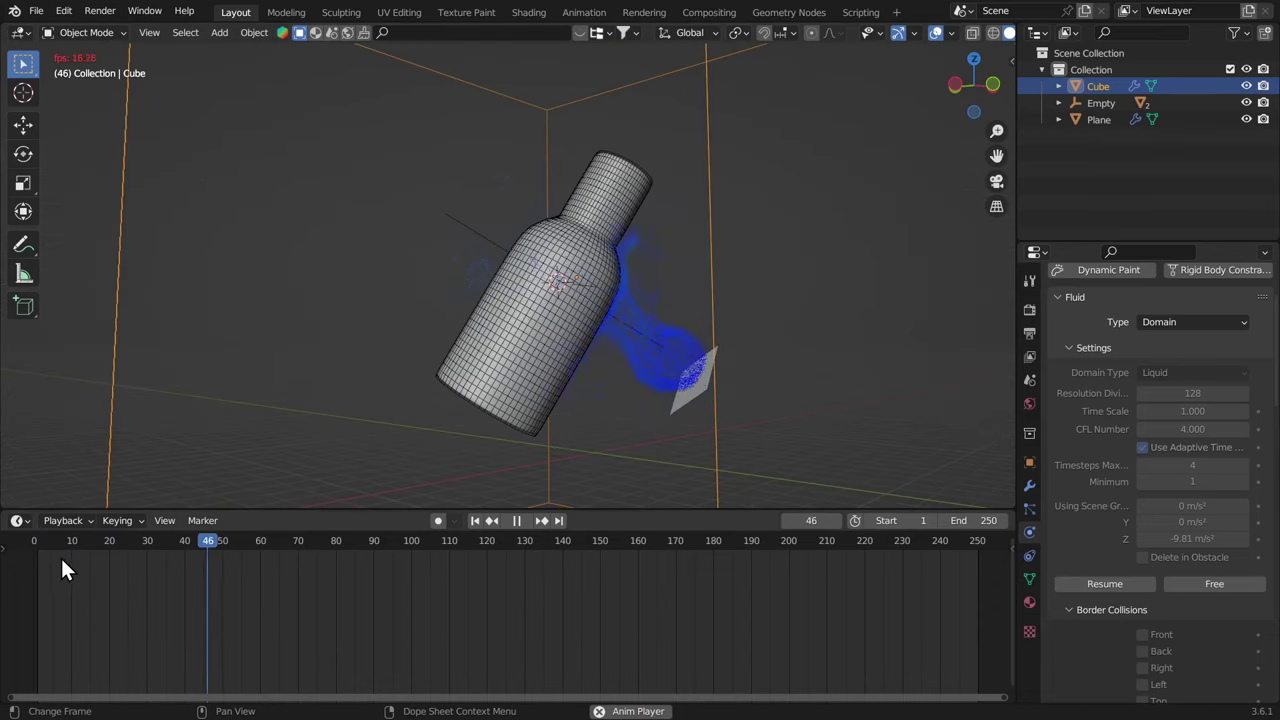
Stop playback and run Bake Mesh, cancelling it at about 29%
{"action": "key", "text": "space"}
{"action": "scroll", "coordinate": [1072, 586], "scroll_direction": "down", "scroll_amount": 10}
{"action": "scroll", "coordinate": [1076, 540], "scroll_direction": "down", "scroll_amount": 4}
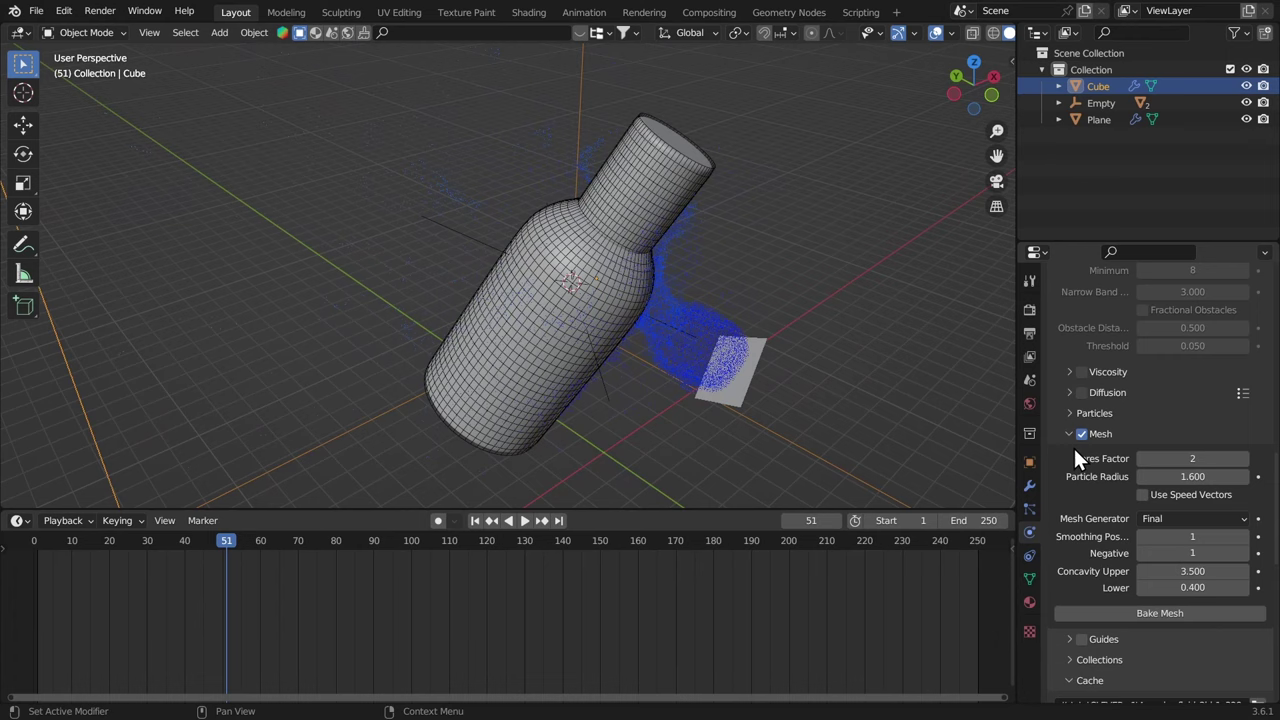
{"action": "left_click", "coordinate": [1116, 613]}
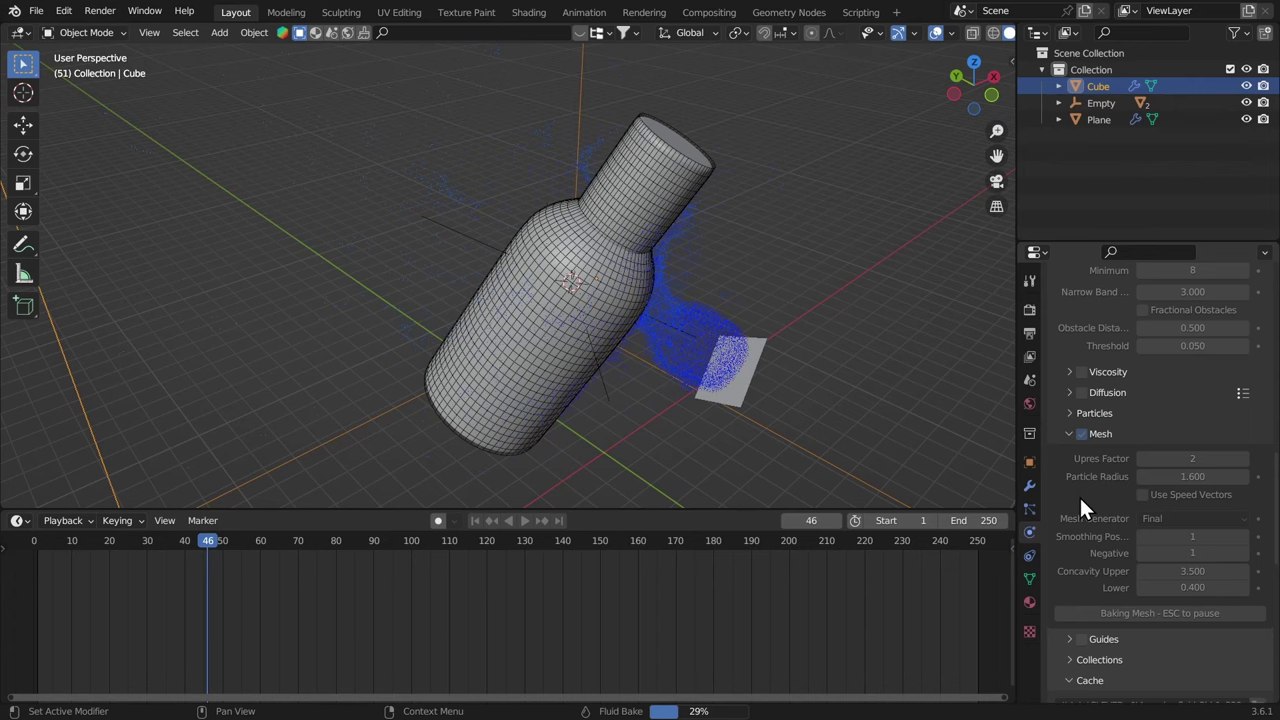
{"action": "key", "text": "Escape"}
Display the splash mesh as Solid and shade it smooth
{"action": "key", "text": "q"}
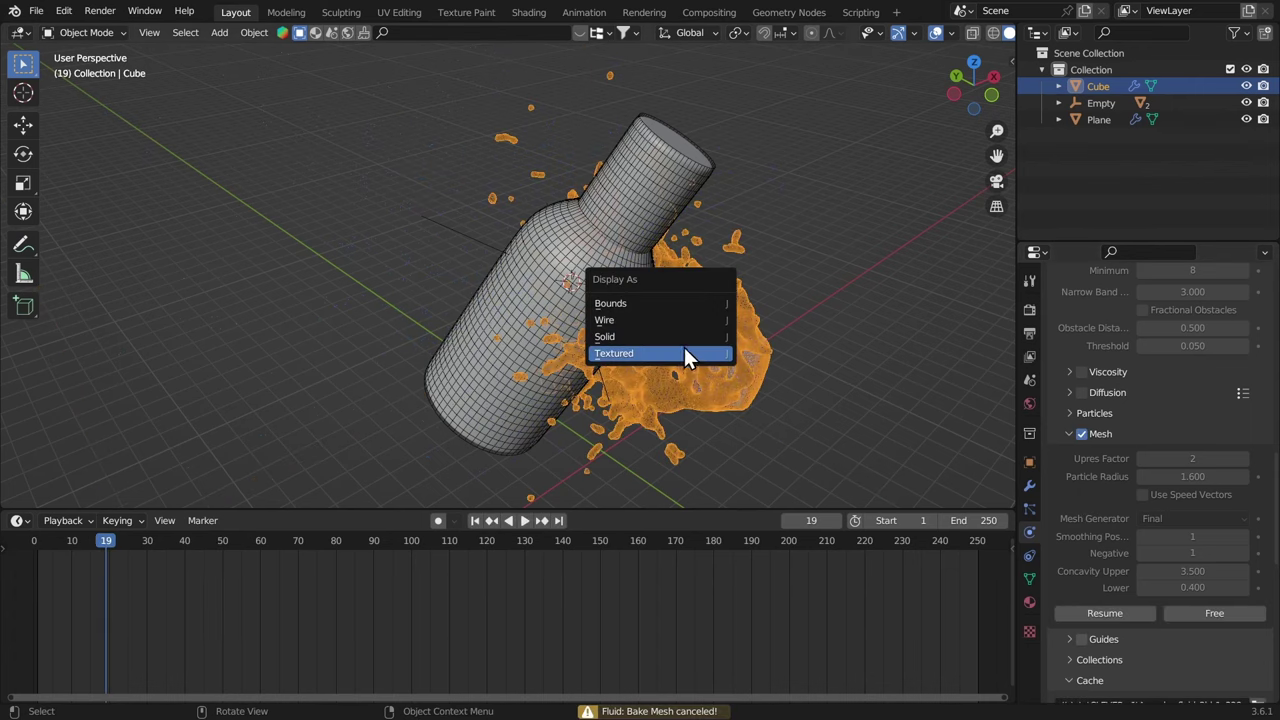
{"action": "left_click", "coordinate": [661, 334]}
{"action": "middle_click_drag", "start_coordinate": [873, 318], "coordinate": [686, 303]}
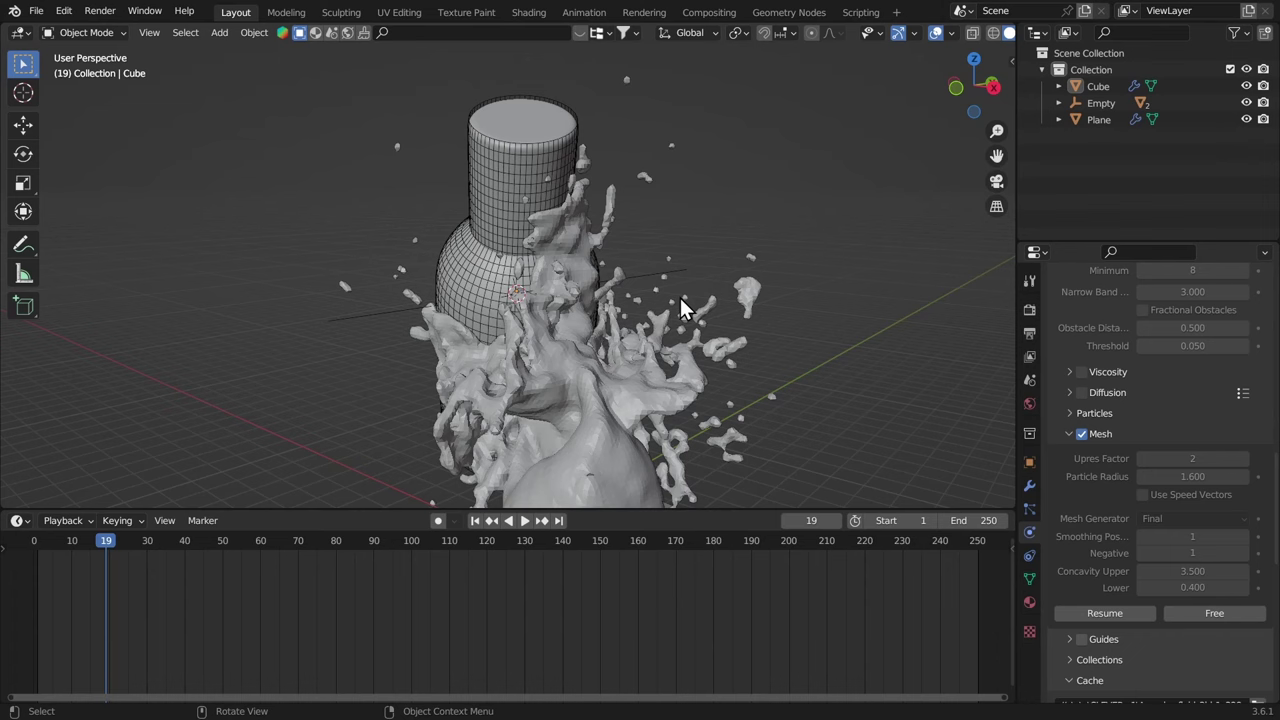
{"action": "right_click", "coordinate": [630, 348]}
{"action": "left_click", "coordinate": [620, 344]}
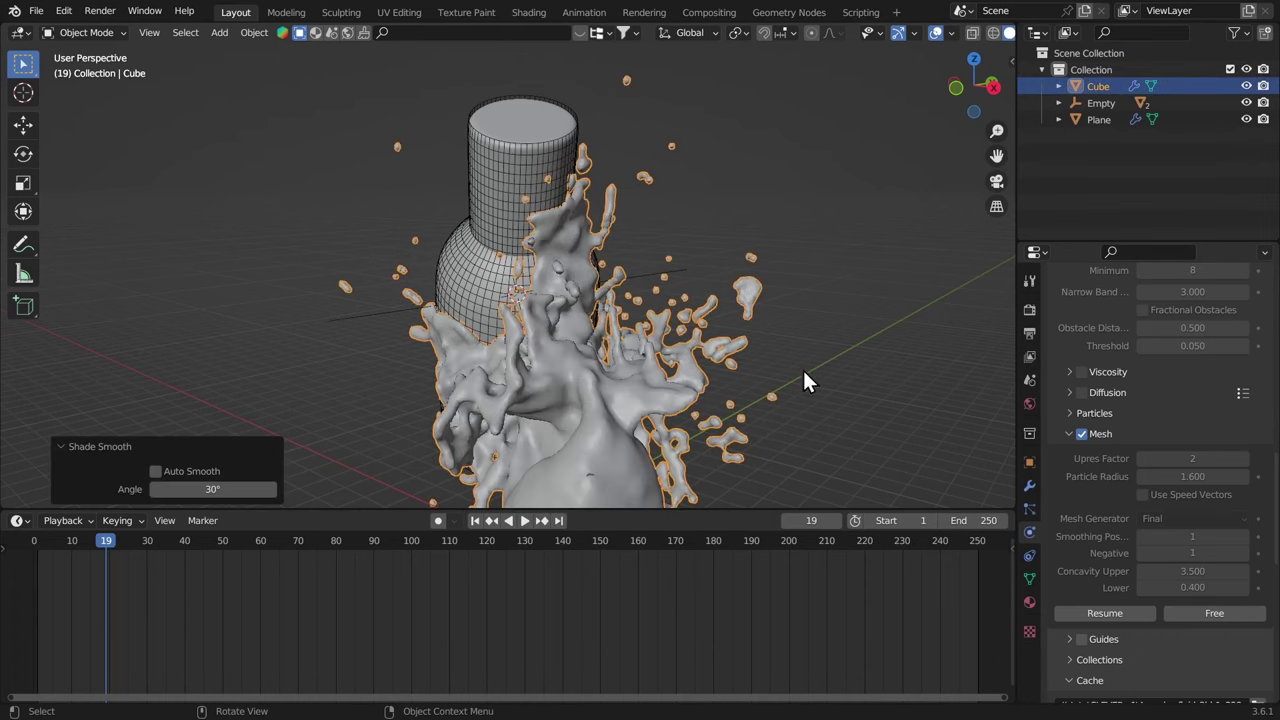
Add a Smooth modifier with Repeat 5 and collapse the modifier panels
{"action": "left_click", "coordinate": [1029, 485]}
{"action": "left_click", "coordinate": [1066, 308]}
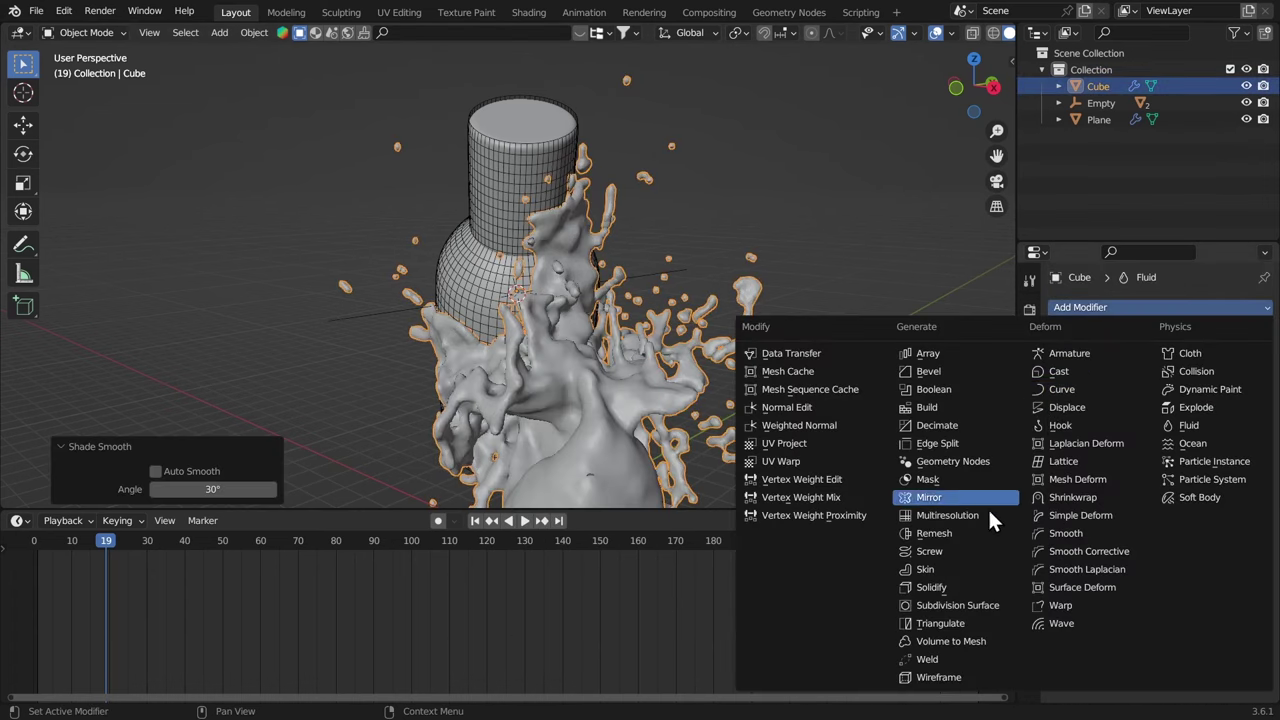
{"action": "left_click", "coordinate": [1062, 533]}
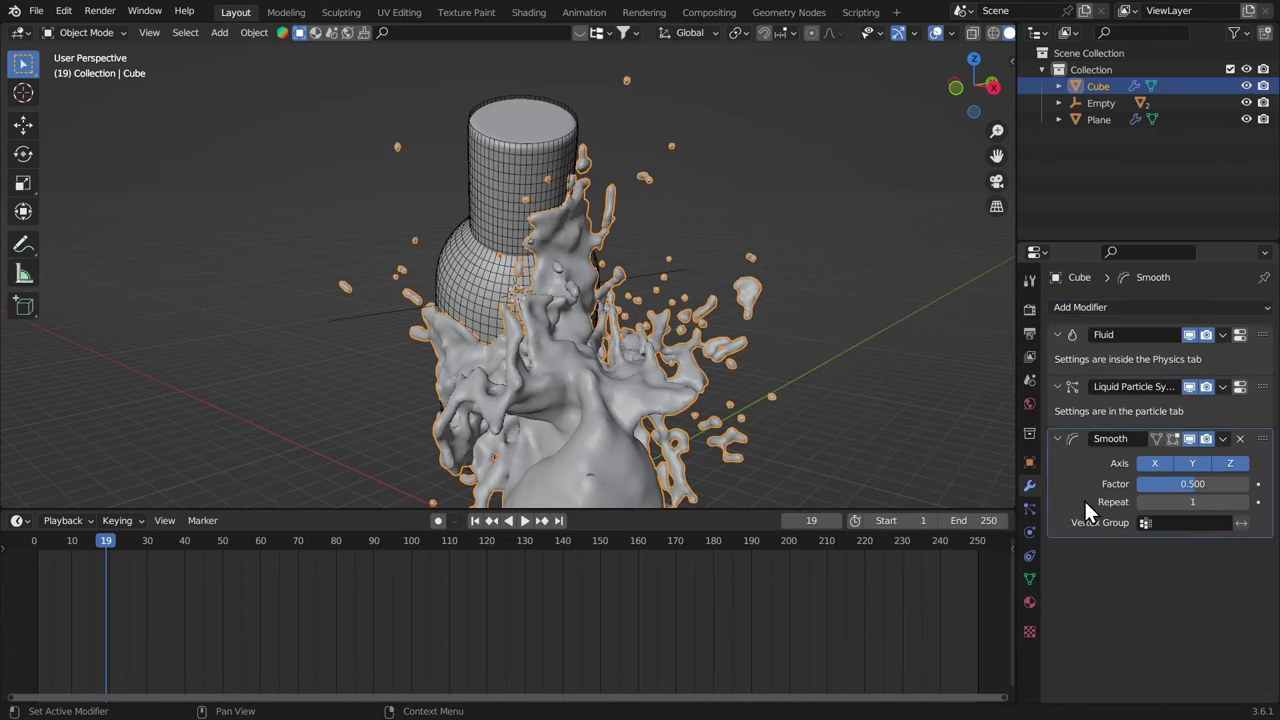
{"action": "left_click", "coordinate": [1185, 503]}
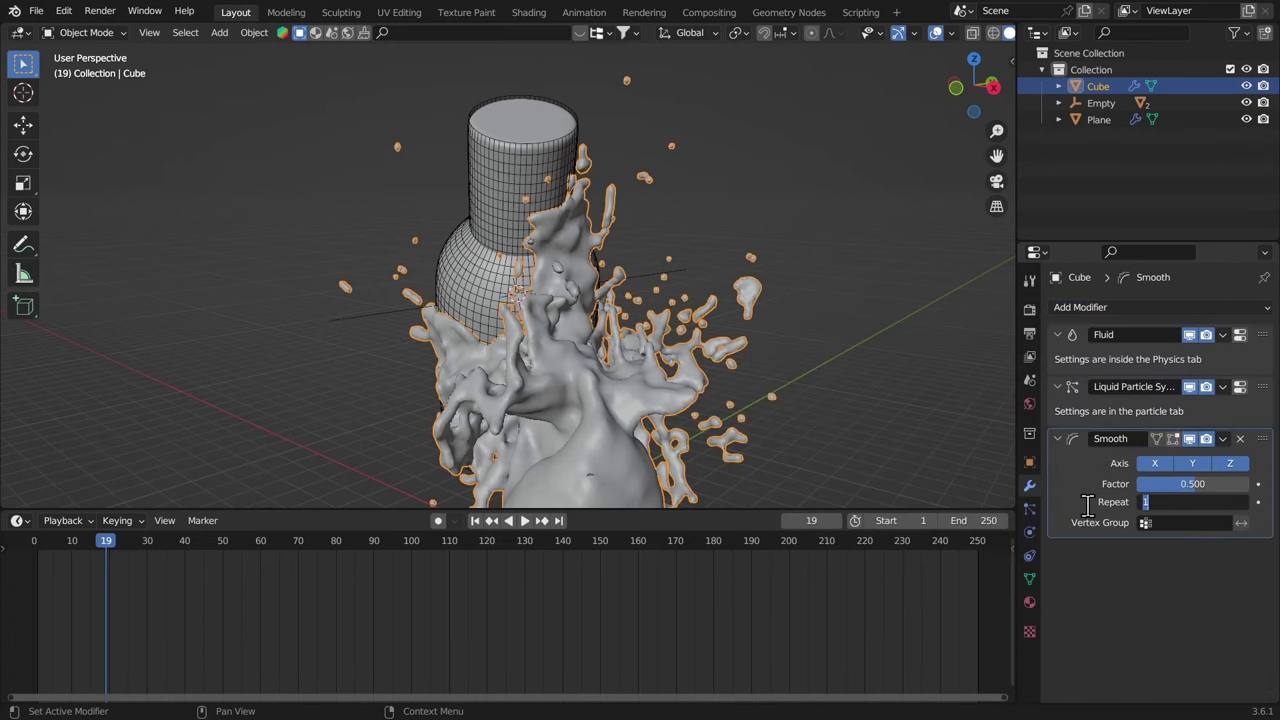
{"action": "key", "text": "Return"}
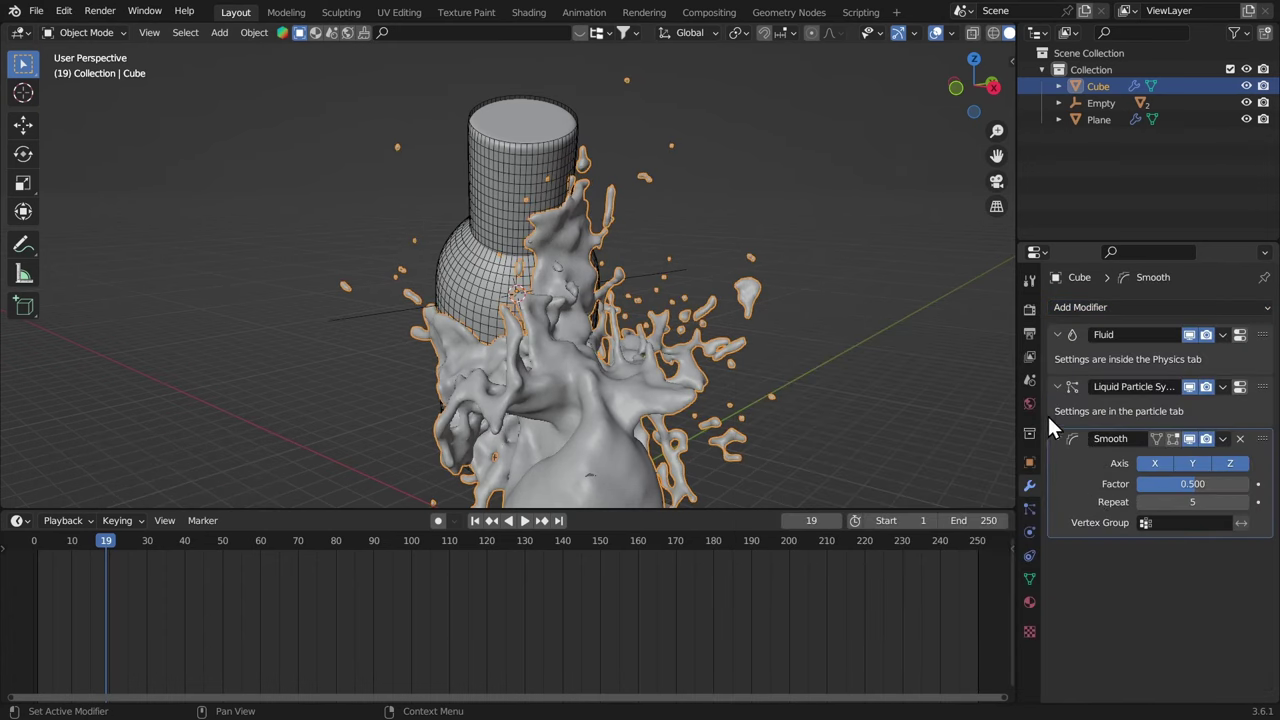
{"action": "left_click", "coordinate": [1058, 386]}
{"action": "left_click", "coordinate": [1057, 334]}
{"action": "left_click", "coordinate": [1057, 376]}
{"action": "left_click", "coordinate": [347, 239]}
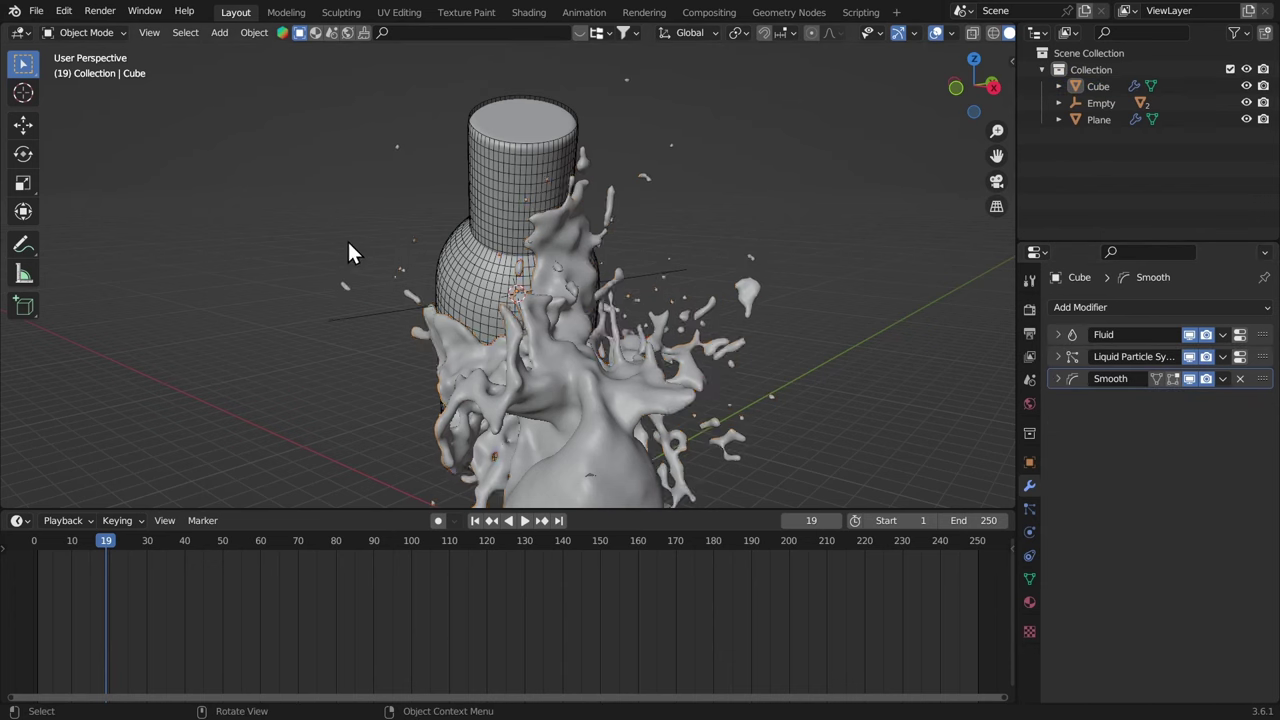
Play the smoothed splash animation from the first frame, restarting it once
{"action": "middle_click_drag", "start_coordinate": [347, 239], "coordinate": [464, 222]}
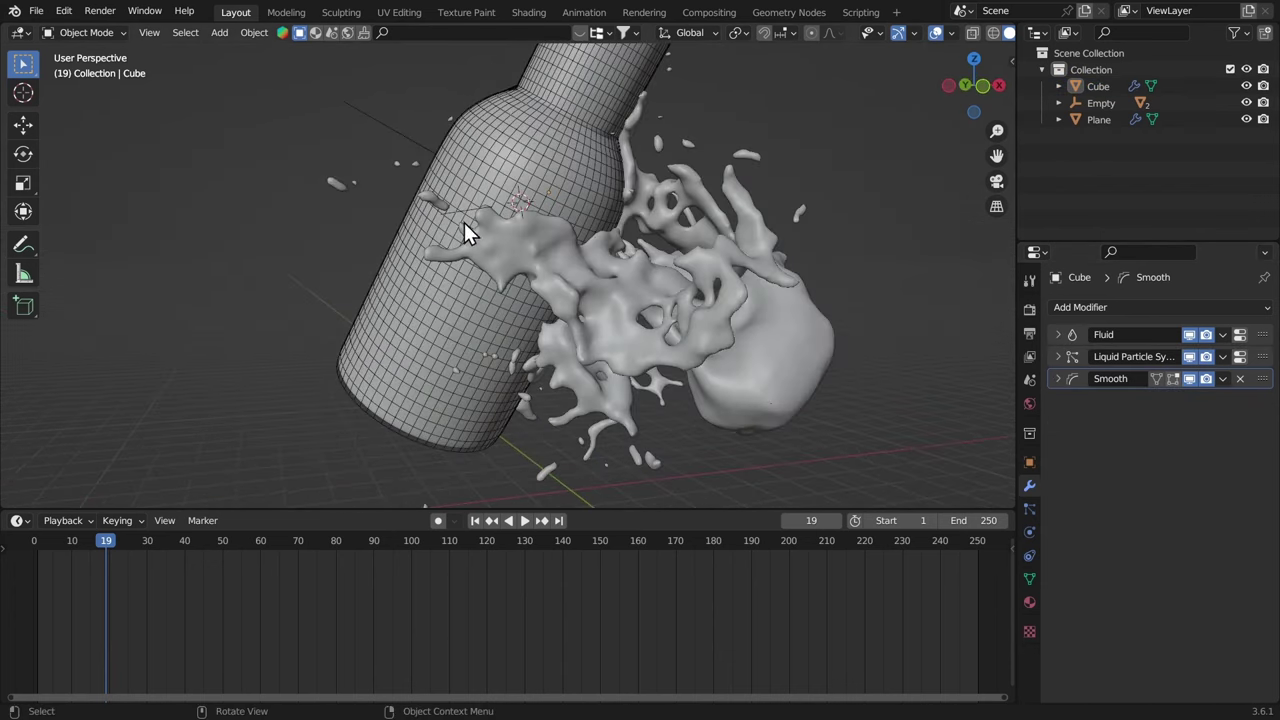
{"action": "left_click", "coordinate": [44, 539]}
{"action": "key", "text": "space"}
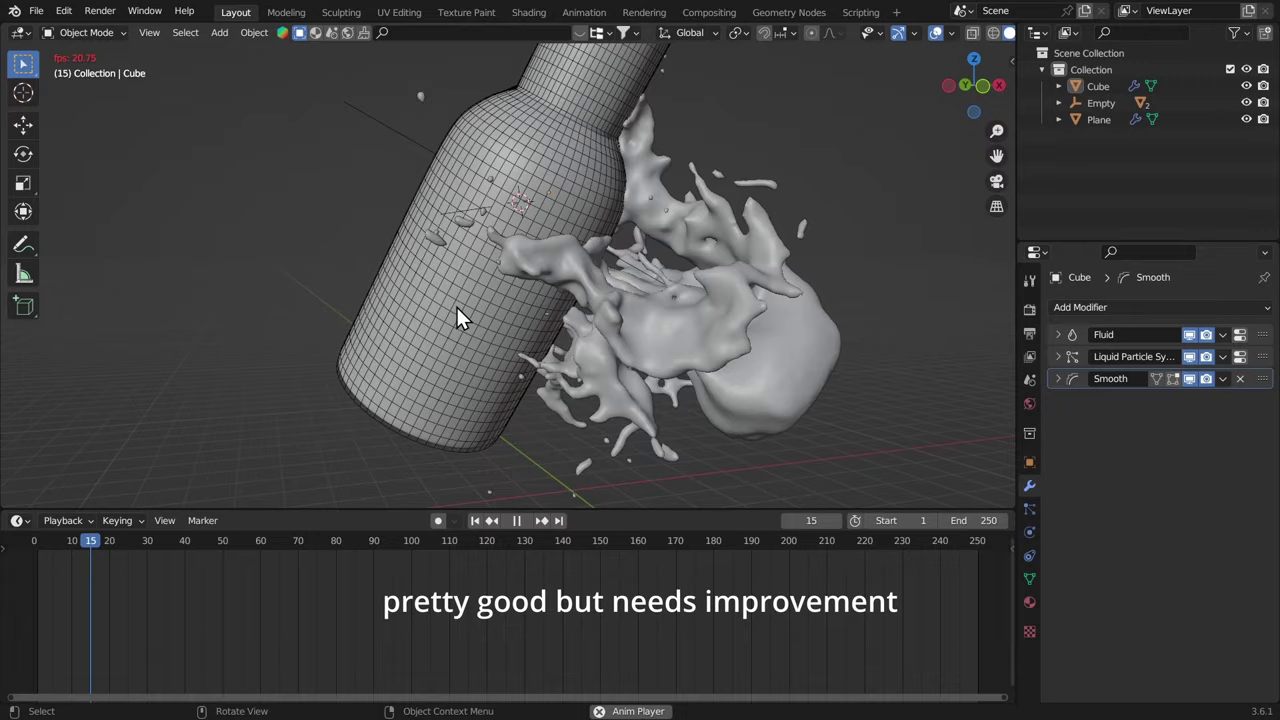
{"action": "middle_click_drag", "start_coordinate": [502, 320], "coordinate": [391, 443]}
{"action": "key", "text": "space"}
{"action": "key", "text": "shift+Left"}
{"action": "key", "text": "space"}
{"action": "key", "text": "space"}
Orbit closely around the splash engulfing the bottle, then show its Material settings
{"action": "scroll", "coordinate": [466, 400], "scroll_direction": "up", "scroll_amount": 3}
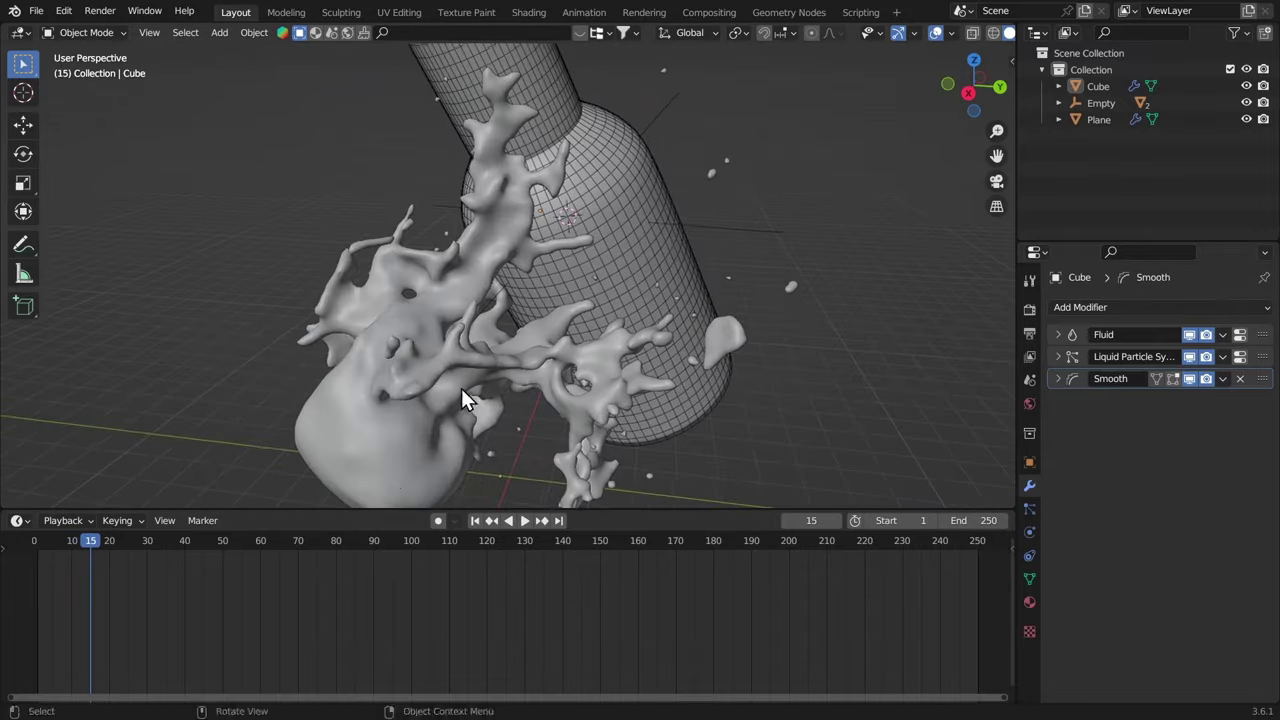
{"action": "middle_click_drag", "start_coordinate": [466, 400], "coordinate": [409, 314]}
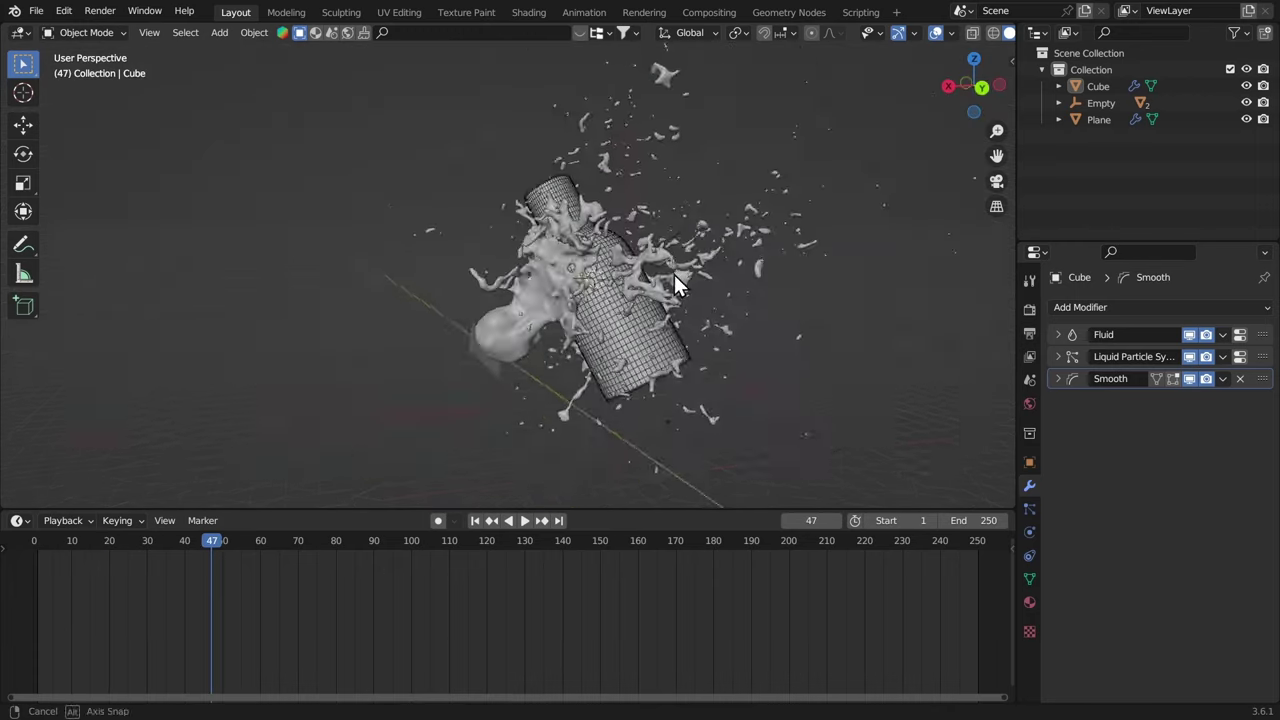
{"action": "middle_click_drag", "start_coordinate": [674, 274], "coordinate": [632, 236]}
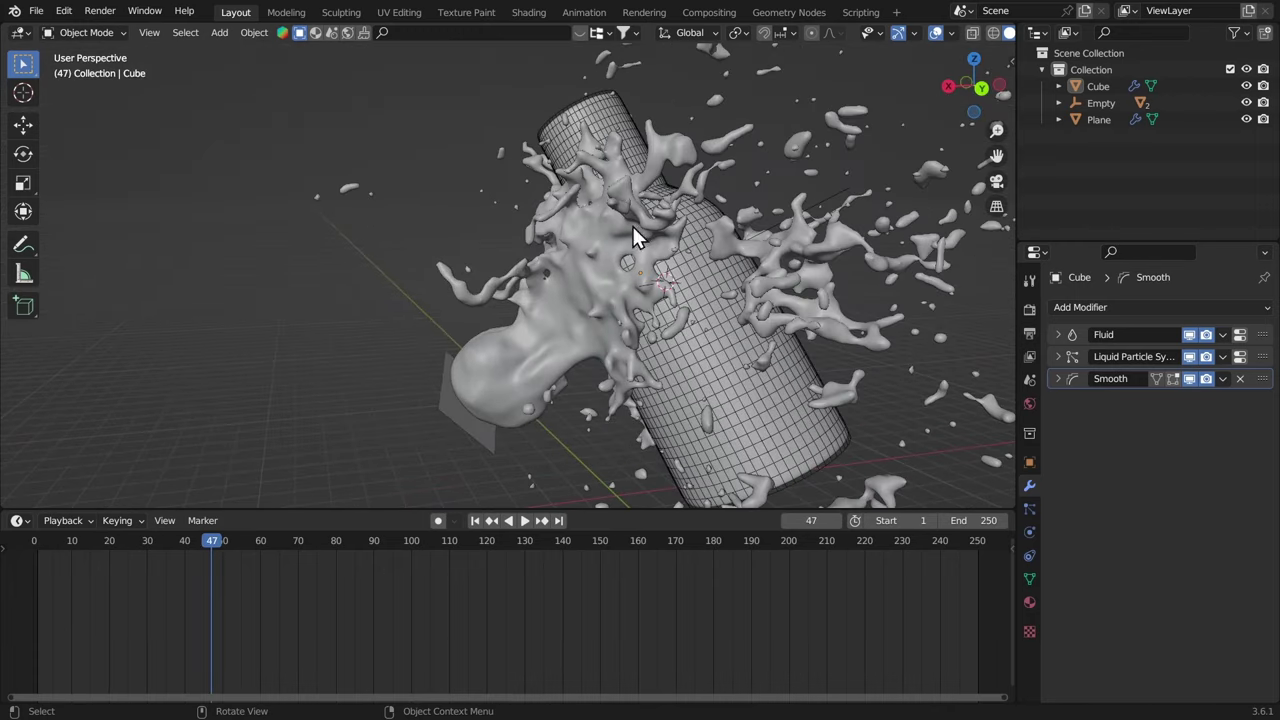
{"action": "middle_click_drag", "start_coordinate": [468, 330], "coordinate": [637, 463]}
{"action": "middle_click_drag", "start_coordinate": [615, 399], "coordinate": [527, 289]}
{"action": "left_click", "coordinate": [1030, 601]}
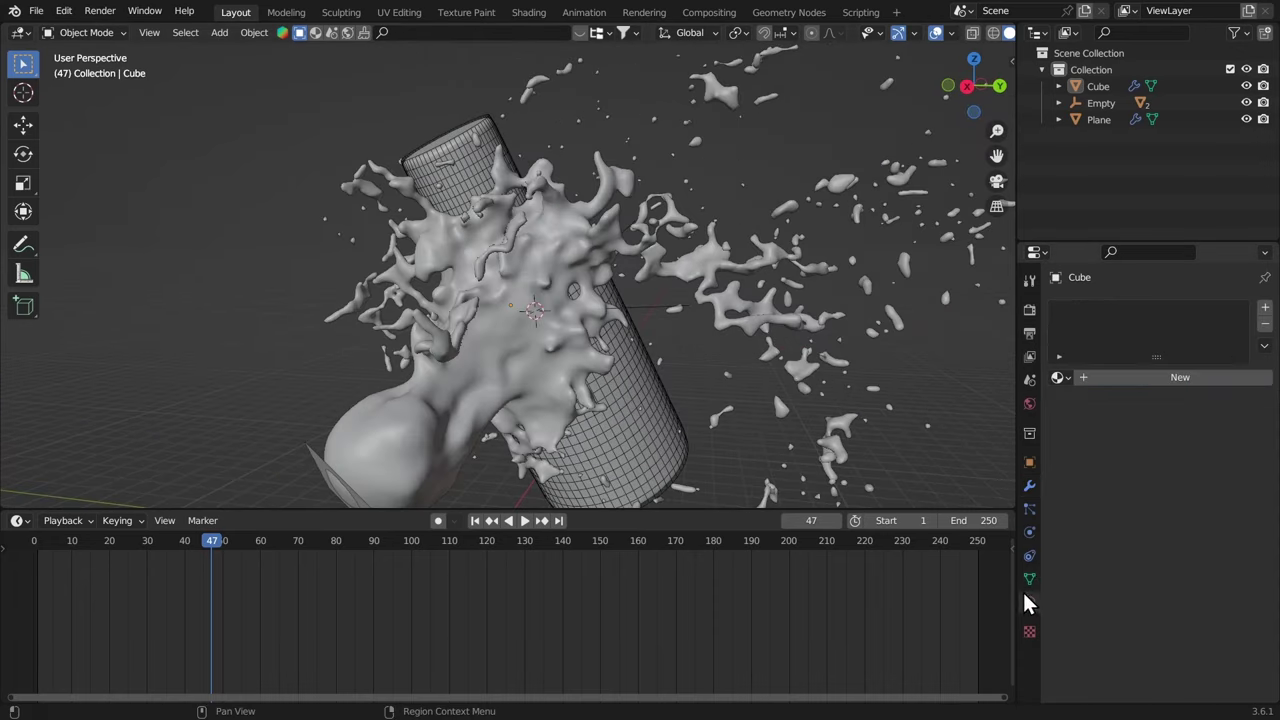
Select the fluid mesh and give it a new material named 'g'
{"action": "left_click", "coordinate": [1057, 377]}
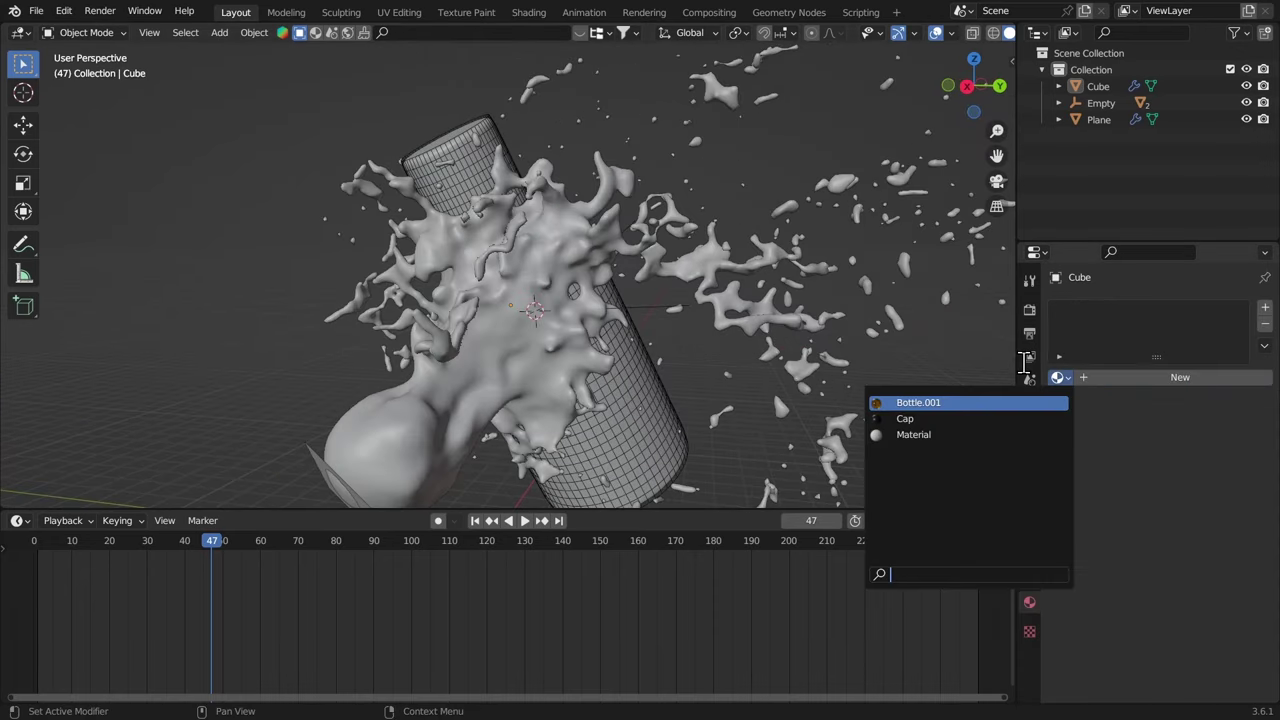
{"action": "left_click", "coordinate": [598, 246]}
{"action": "middle_click_drag", "start_coordinate": [629, 251], "coordinate": [777, 277]}
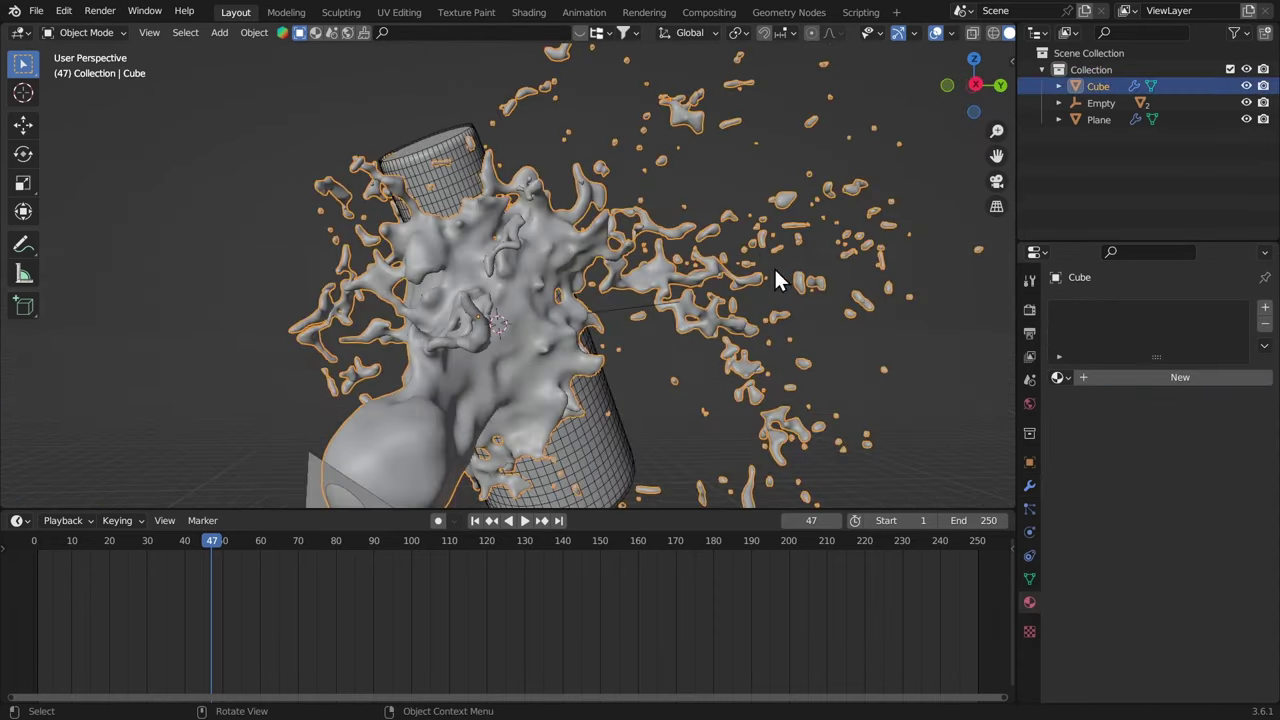
{"action": "left_click", "coordinate": [1117, 381]}
{"action": "left_click", "coordinate": [1114, 379]}
{"action": "type", "text": "g"}
{"action": "key", "text": "Return"}
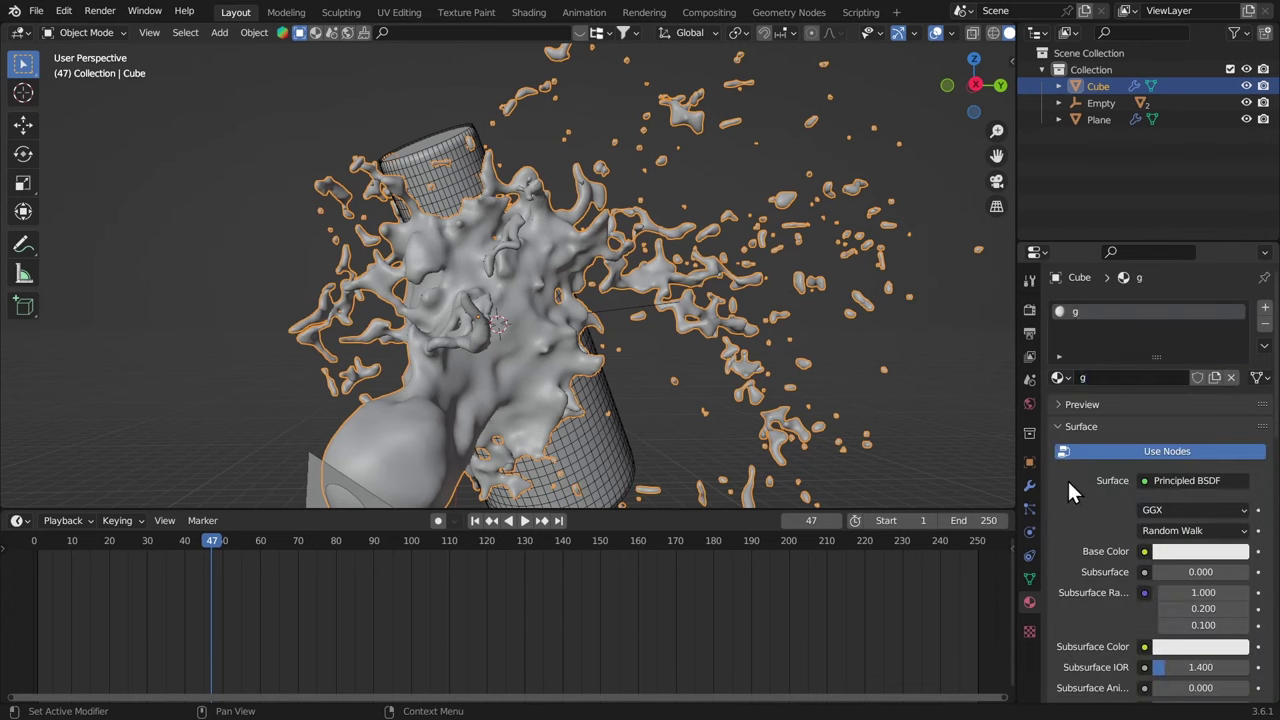
Make the material a Glass BSDF with roughness 0.034 and IOR 1.33
{"action": "left_click", "coordinate": [1163, 482]}
{"action": "left_click", "coordinate": [1050, 172]}
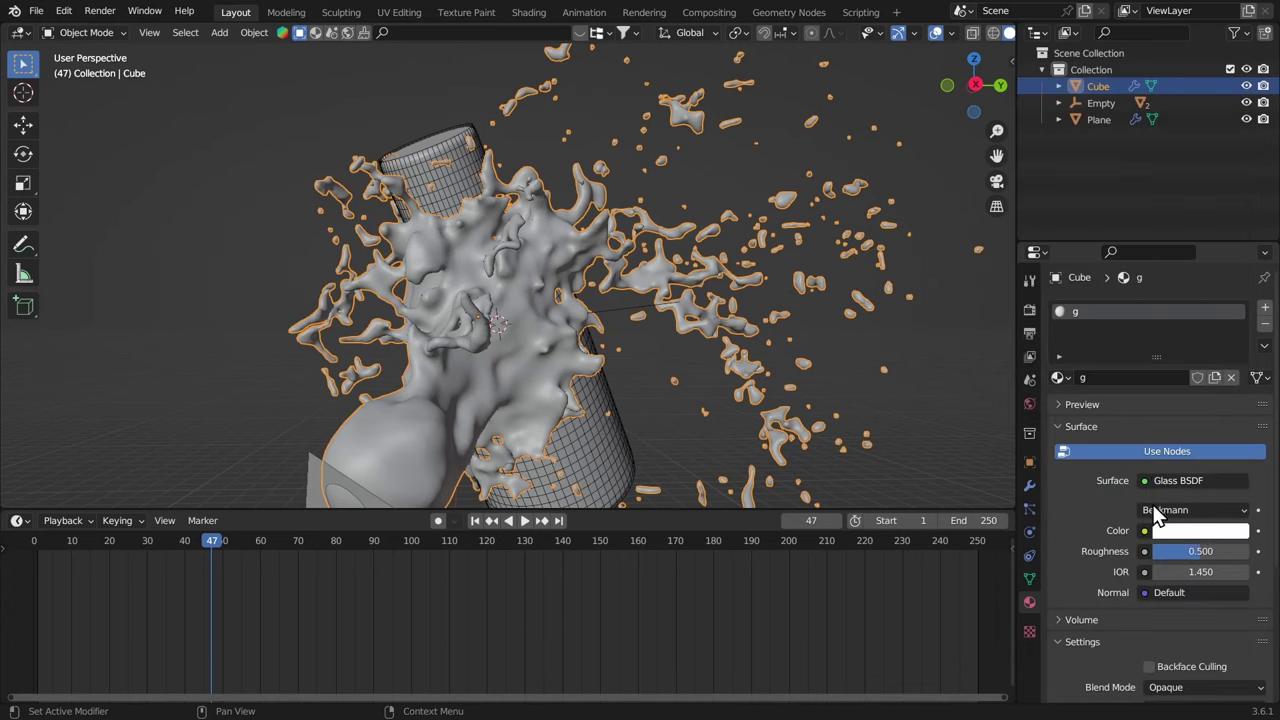
{"action": "left_click_drag", "start_coordinate": [1162, 553], "coordinate": [1116, 552]}
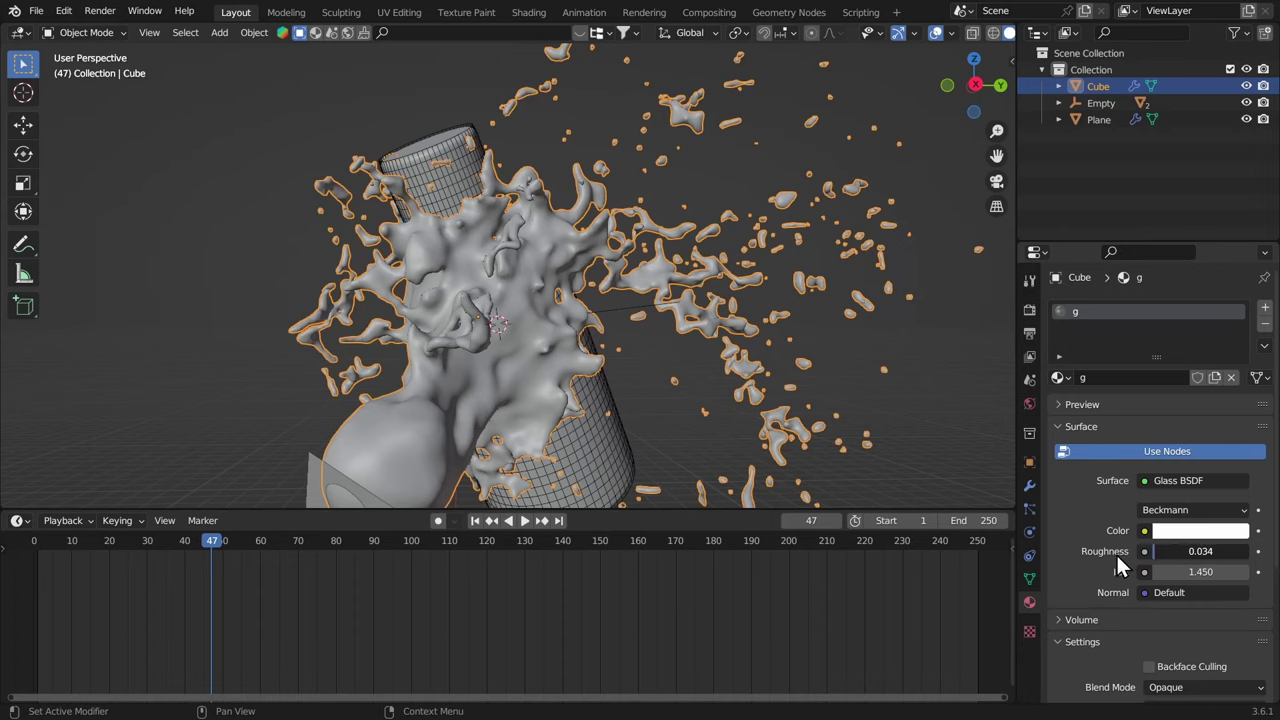
{"action": "left_click", "coordinate": [1174, 571]}
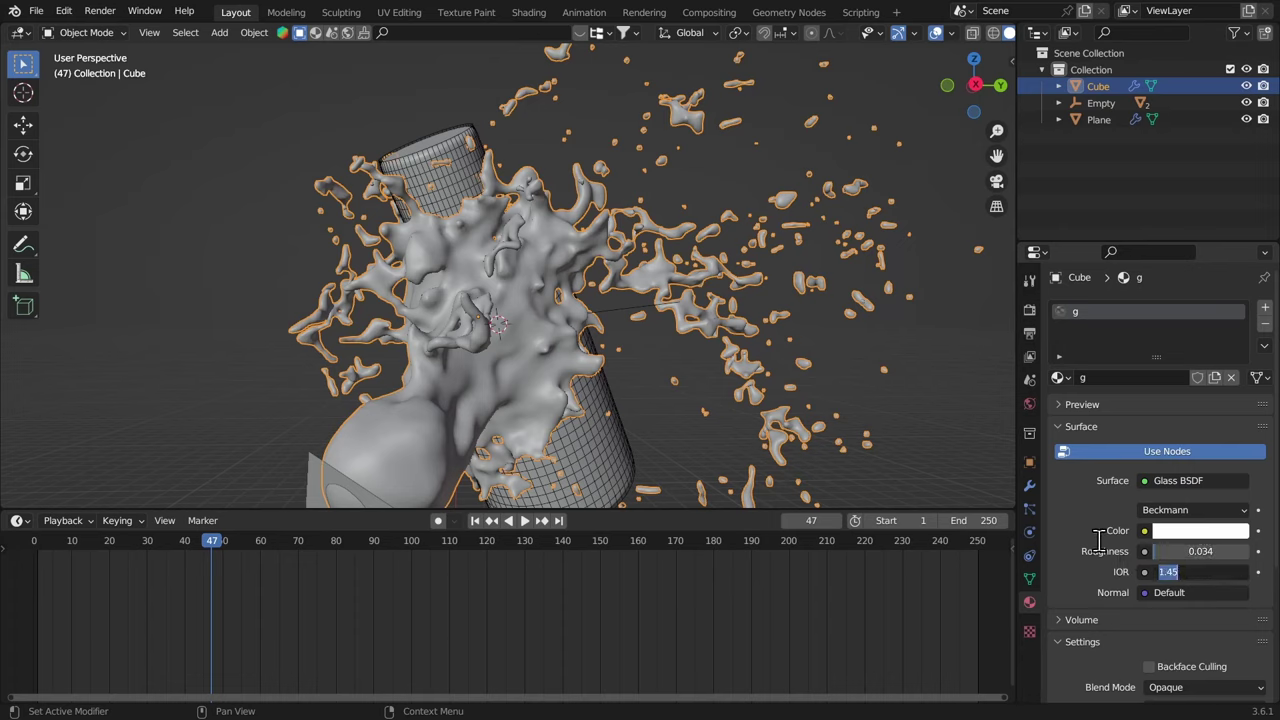
{"action": "type", "text": "1.33"}
{"action": "key", "text": "Return"}
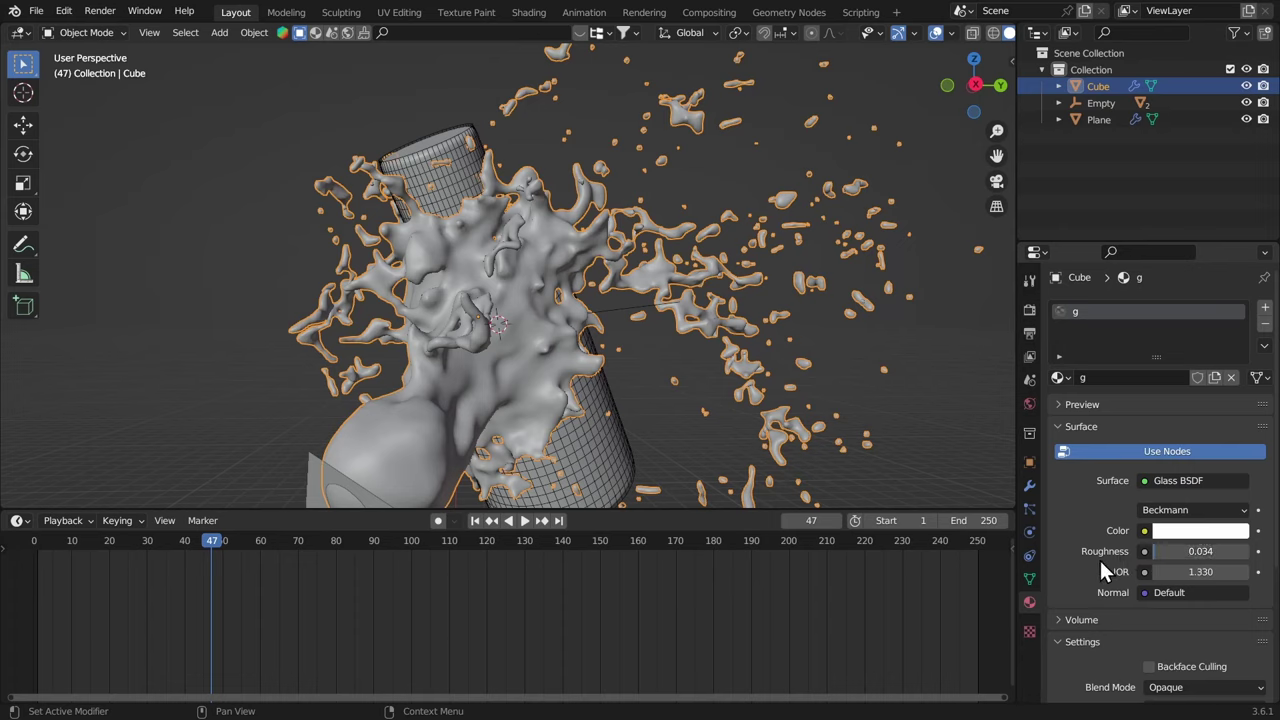
Turn the timeline area into a taller Shader Editor
{"action": "left_click", "coordinate": [18, 521]}
{"action": "left_click", "coordinate": [60, 450]}
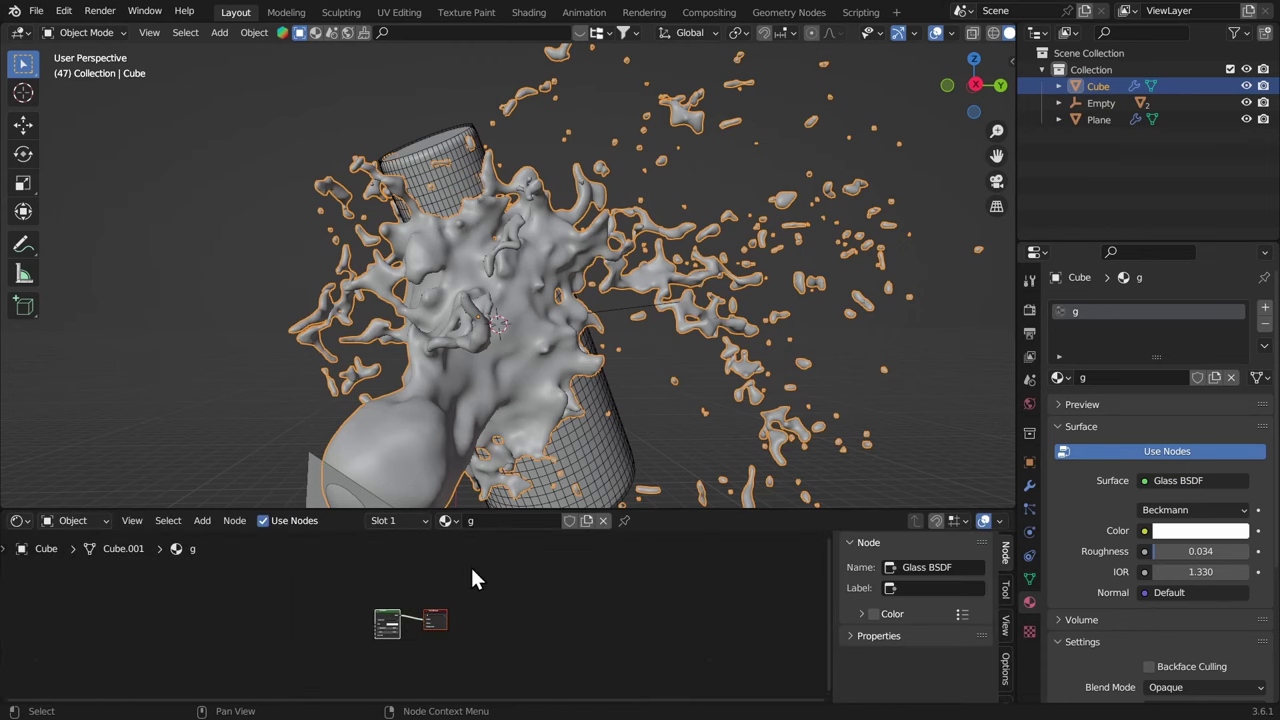
{"action": "scroll", "coordinate": [480, 580], "scroll_direction": "up", "scroll_amount": 3}
{"action": "scroll", "coordinate": [680, 610], "scroll_direction": "up", "scroll_amount": 2}
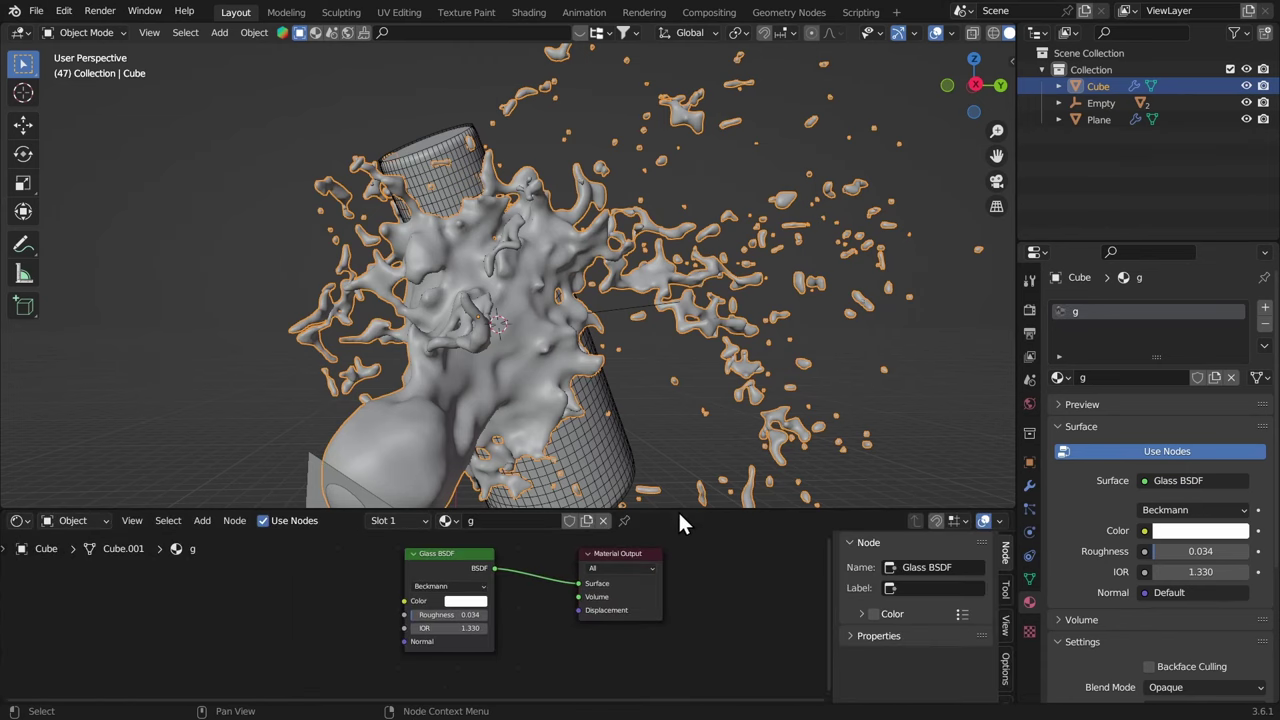
{"action": "left_click_drag", "start_coordinate": [678, 510], "coordinate": [678, 369]}
Add a Volume Absorption node and link it to the Material Output's Volume input
{"action": "key", "text": "shift+a"}
{"action": "left_click", "coordinate": [636, 503]}
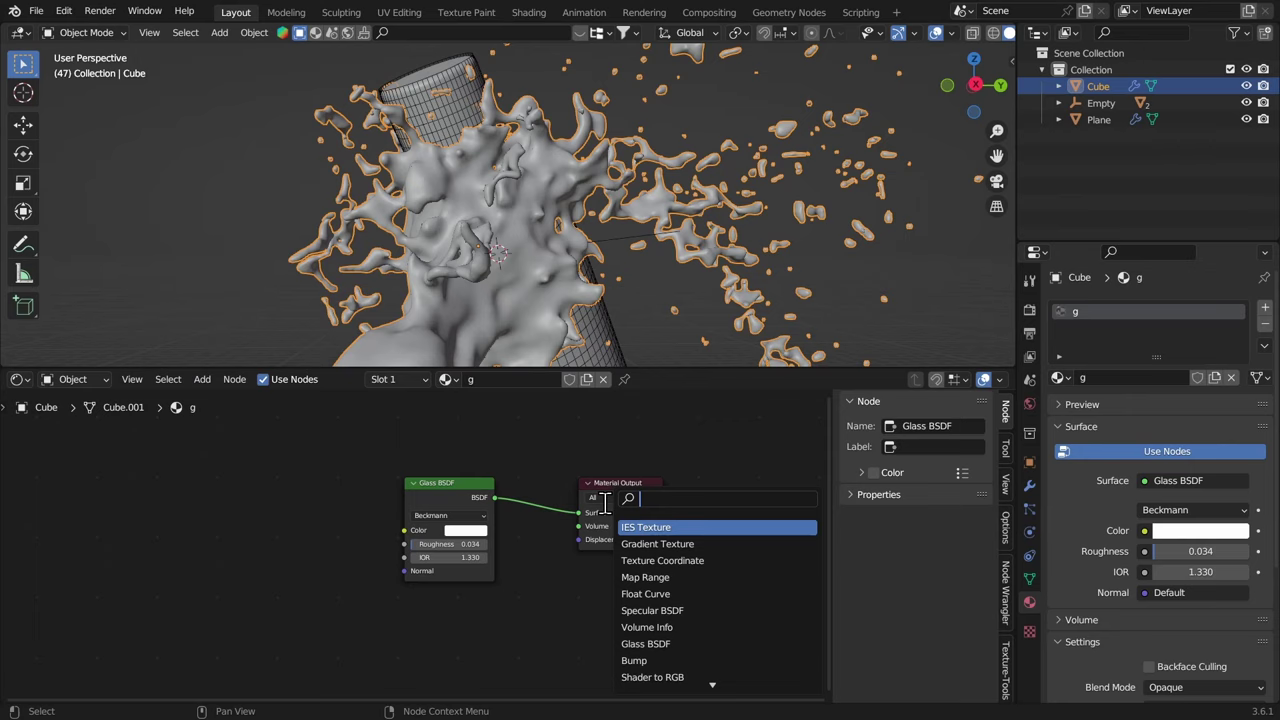
{"action": "type", "text": "volu"}
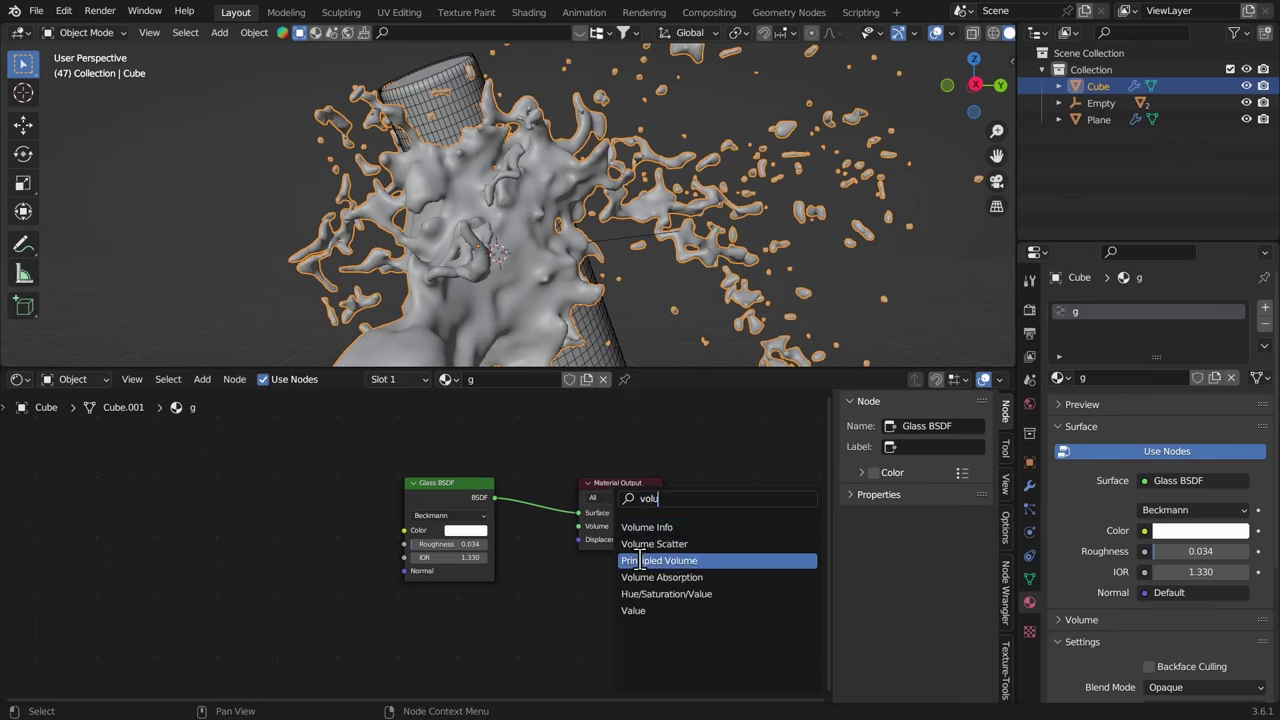
{"action": "left_click", "coordinate": [640, 577]}
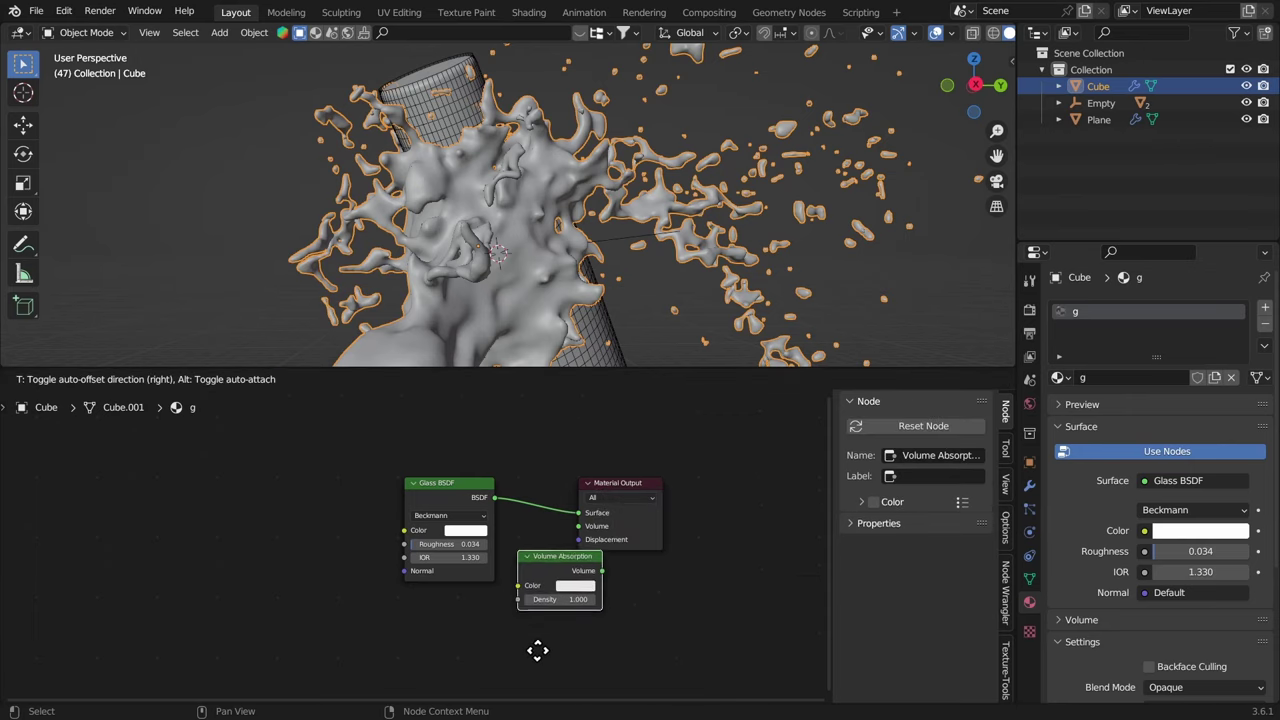
{"action": "left_click", "coordinate": [551, 662]}
{"action": "left_click_drag", "start_coordinate": [615, 586], "coordinate": [579, 527]}
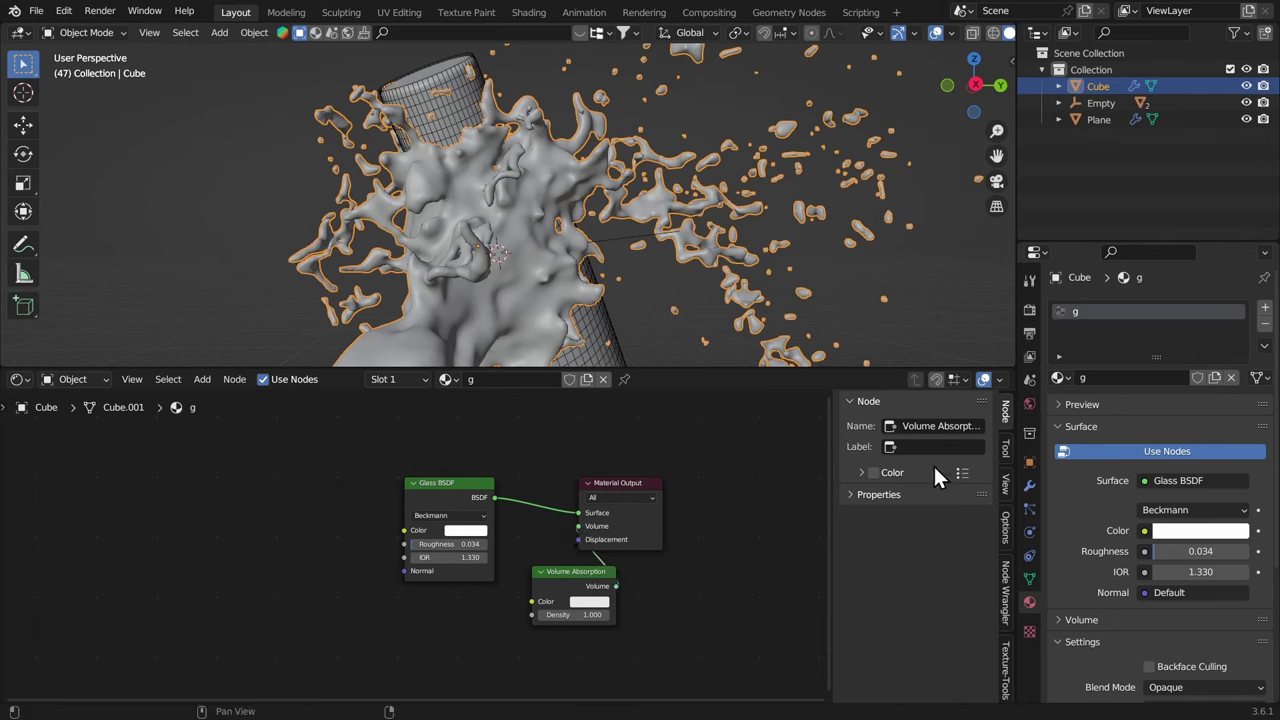
Set the render engine to Cycles with GPU Compute as the device
{"action": "left_click", "coordinate": [1031, 310]}
{"action": "left_click", "coordinate": [1160, 307]}
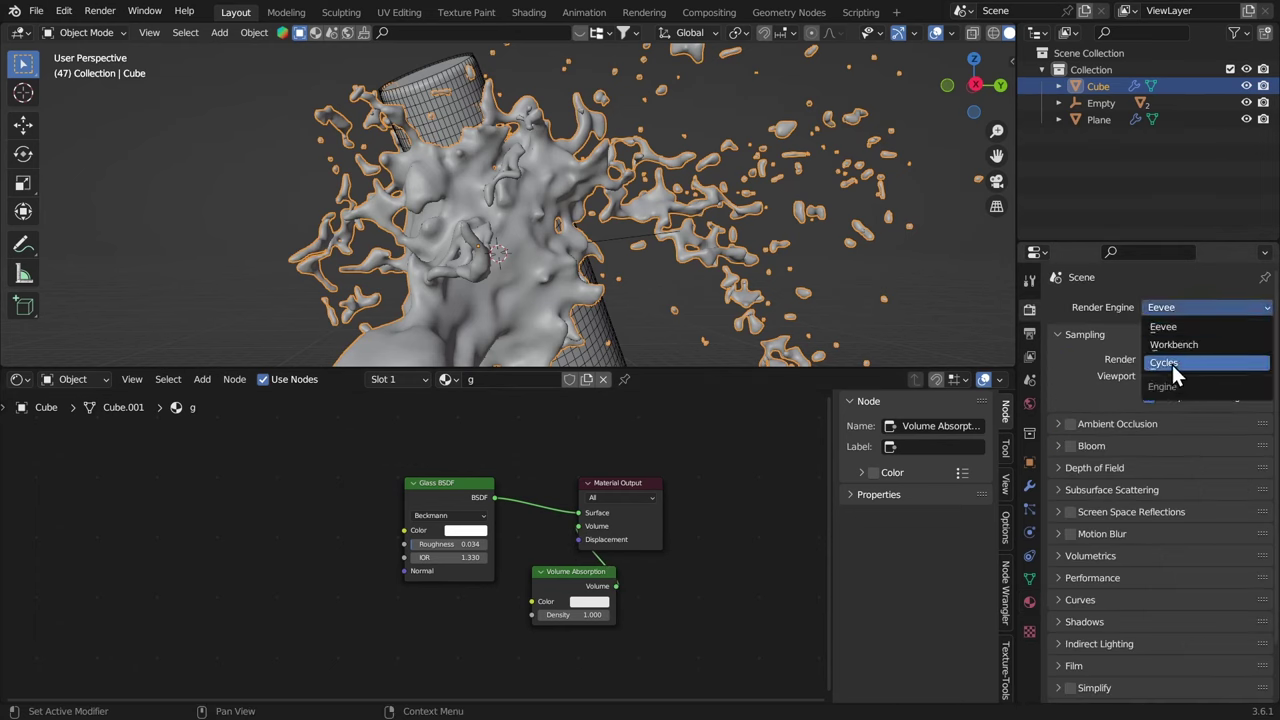
{"action": "left_click", "coordinate": [1150, 362]}
{"action": "left_click", "coordinate": [1172, 349]}
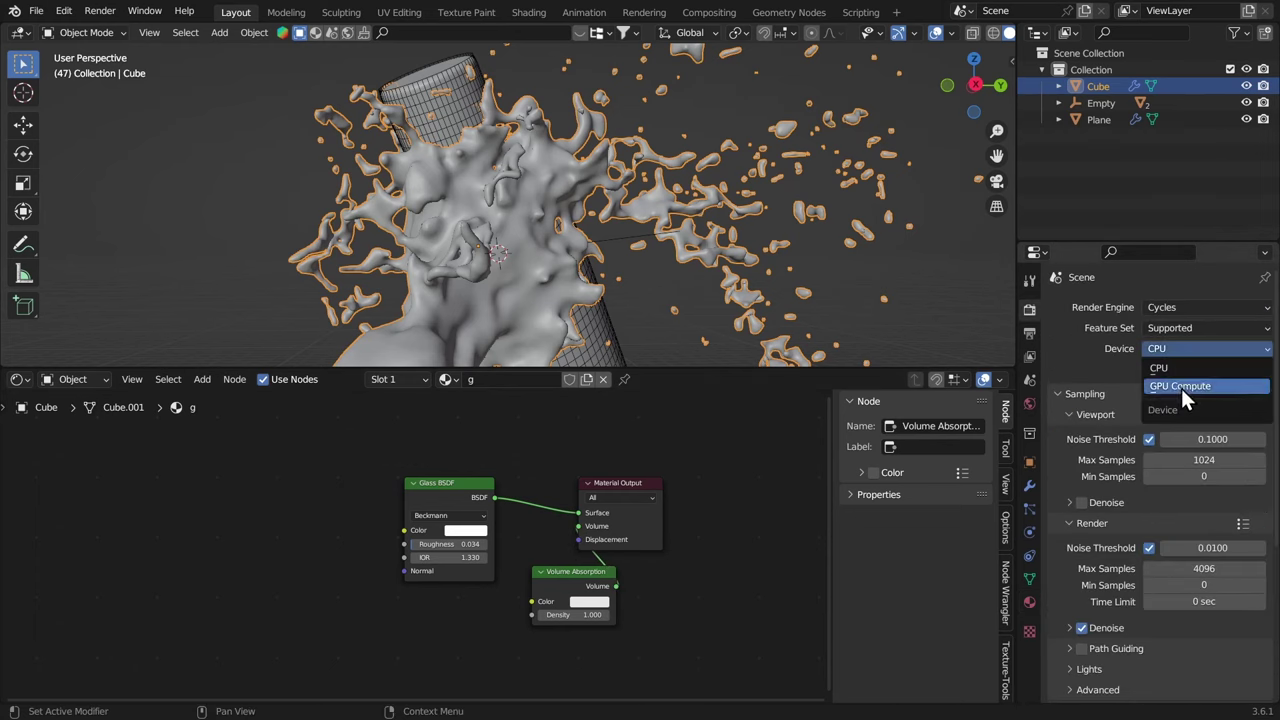
{"action": "left_click", "coordinate": [1181, 388]}
Preview the scene in rendered shading with a studio environment and overlays hidden
{"action": "scroll", "coordinate": [1075, 449], "scroll_direction": "down", "scroll_amount": 1}
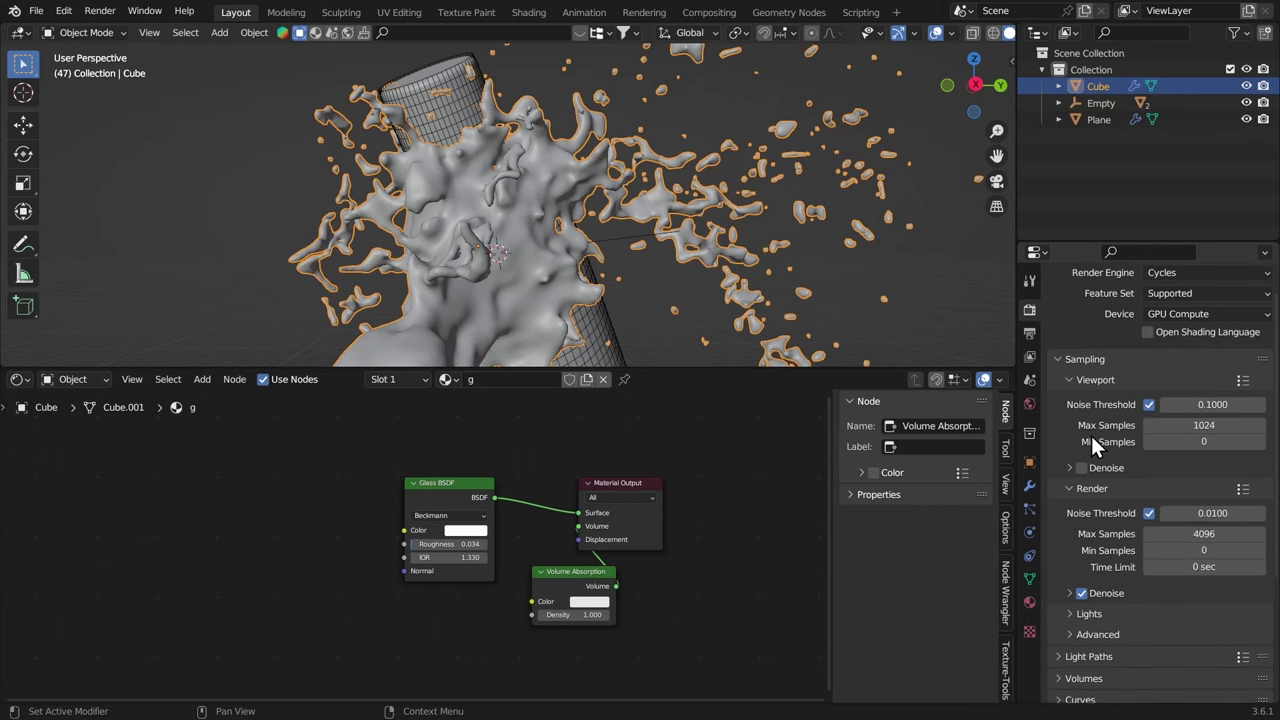
{"action": "middle_click_drag", "start_coordinate": [680, 186], "coordinate": [736, 284]}
{"action": "key", "text": "z"}
{"action": "left_click", "coordinate": [670, 88]}
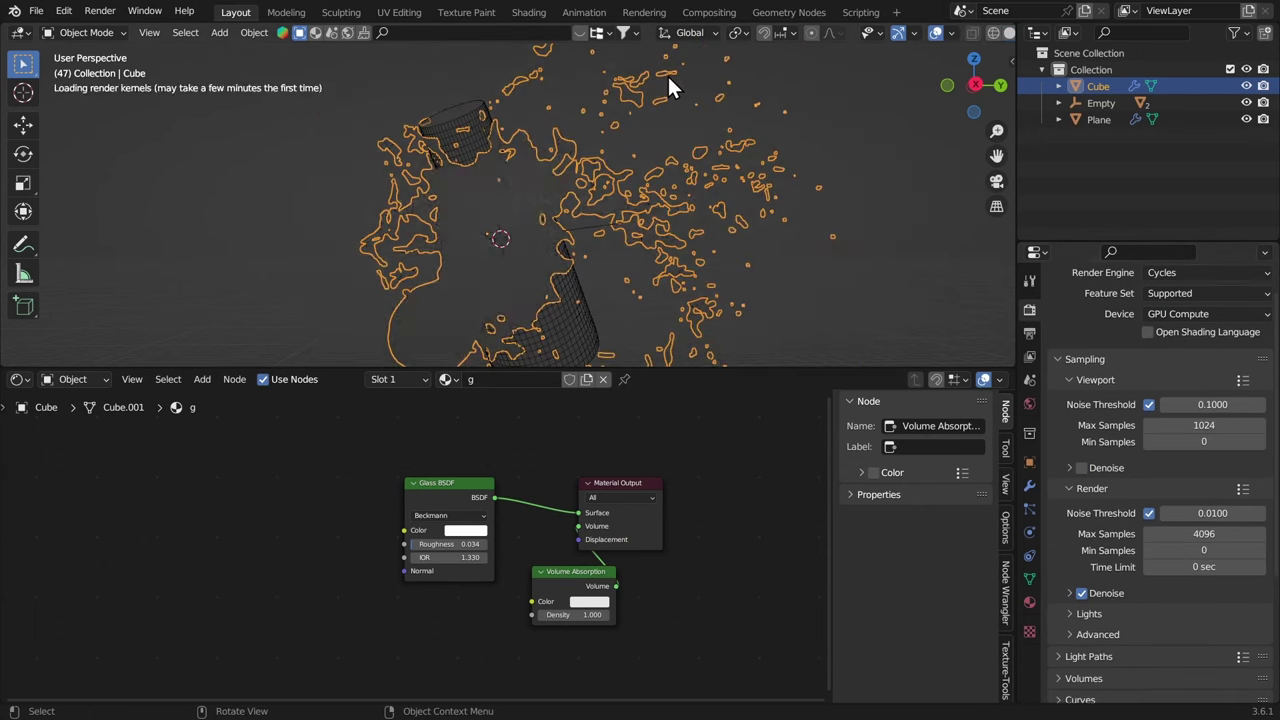
{"action": "scroll", "coordinate": [810, 38], "scroll_direction": "down", "scroll_amount": 2}
{"action": "left_click", "coordinate": [980, 32]}
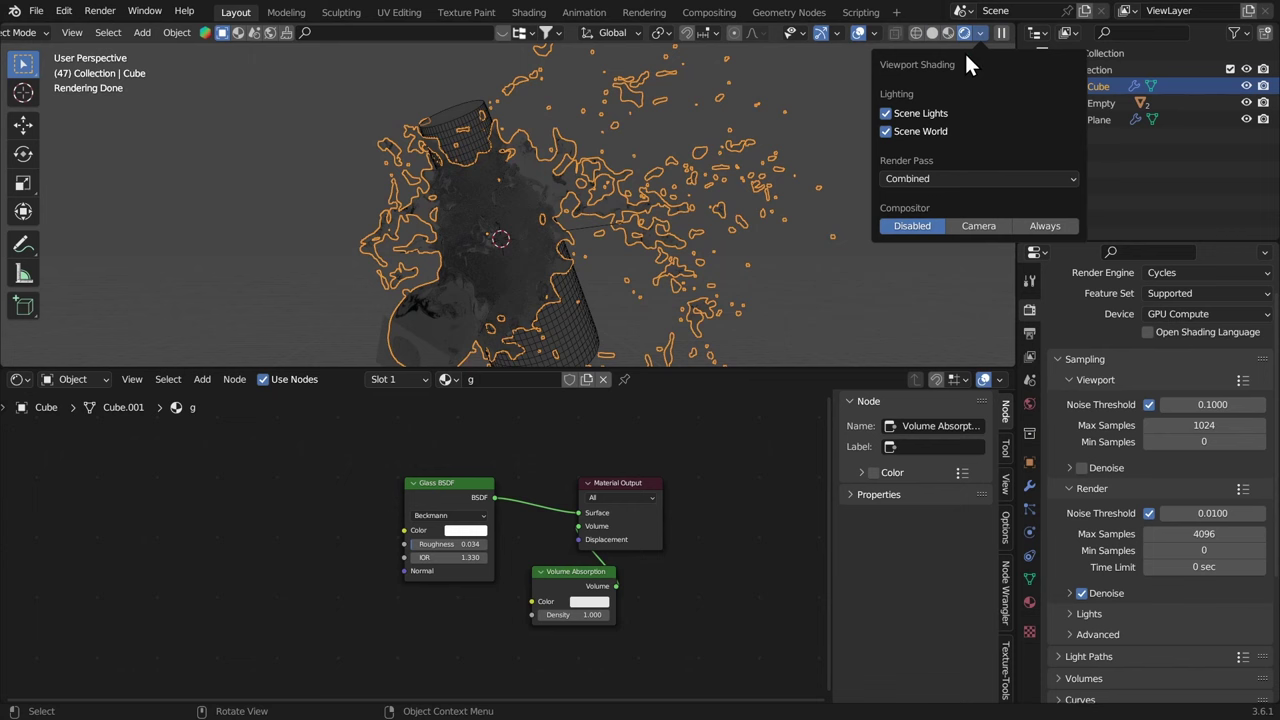
{"action": "left_click", "coordinate": [910, 131]}
{"action": "left_click_drag", "start_coordinate": [930, 246], "coordinate": [1017, 246]}
{"action": "key", "text": "shift+alt+z"}
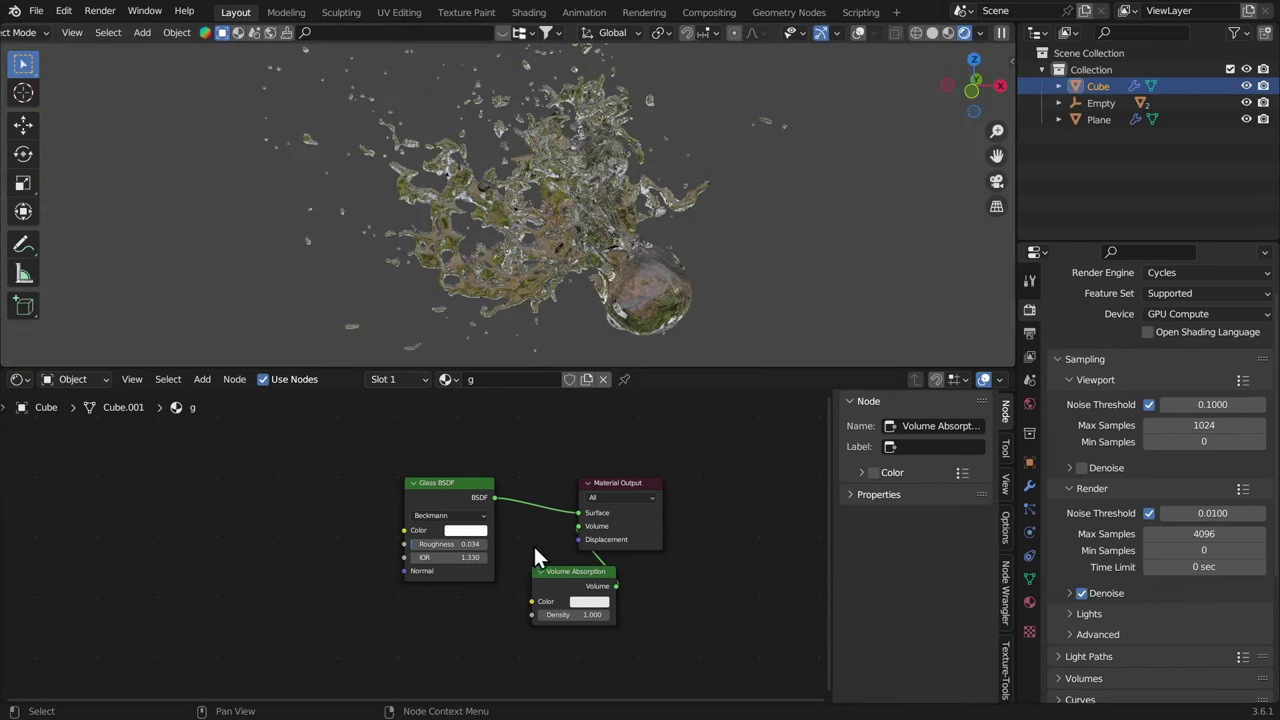
Set the Volume Absorption colour to full-brightness salmon red and tweak its density
{"action": "left_click_drag", "start_coordinate": [562, 597], "coordinate": [462, 640]}
{"action": "scroll", "coordinate": [553, 538], "scroll_direction": "up", "scroll_amount": 2}
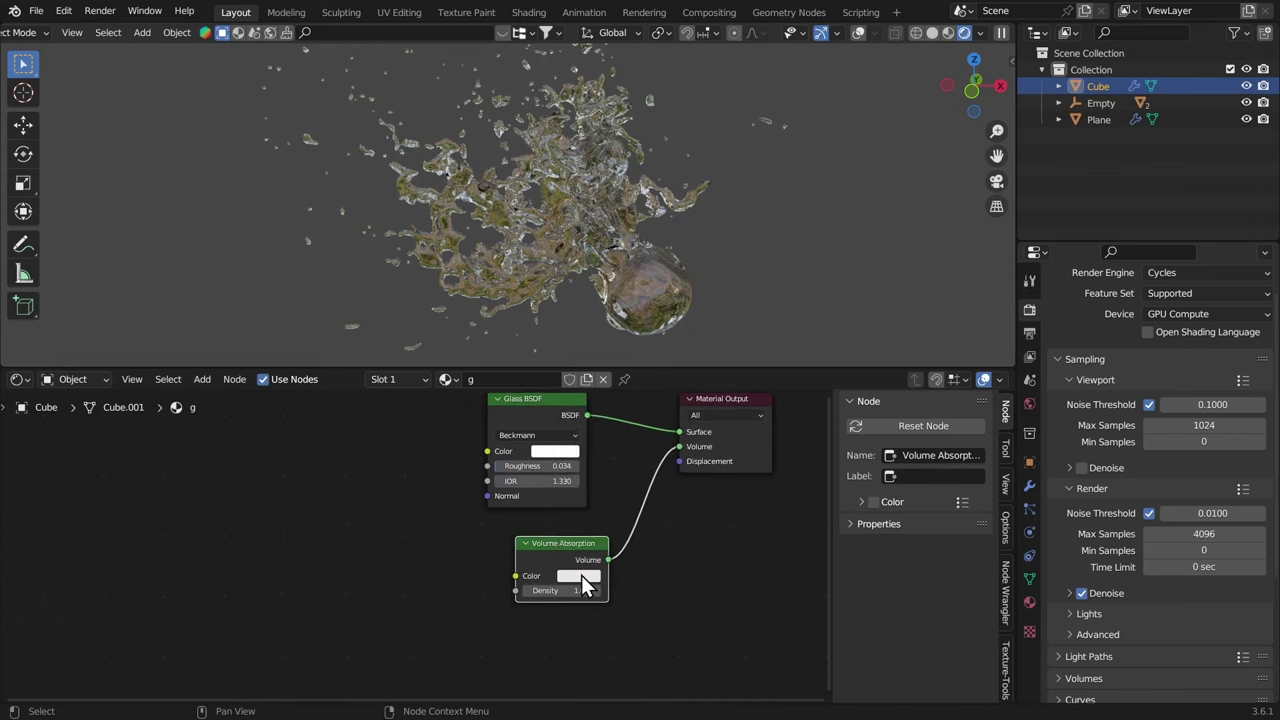
{"action": "left_click", "coordinate": [580, 576]}
{"action": "mouse_move", "coordinate": [618, 470]}
{"action": "left_mouse_down"}
{"action": "mouse_move", "coordinate": [620, 423]}
{"action": "mouse_move", "coordinate": [604, 459]}
{"action": "left_mouse_up"}
{"action": "left_click_drag", "start_coordinate": [673, 395], "coordinate": [660, 390]}
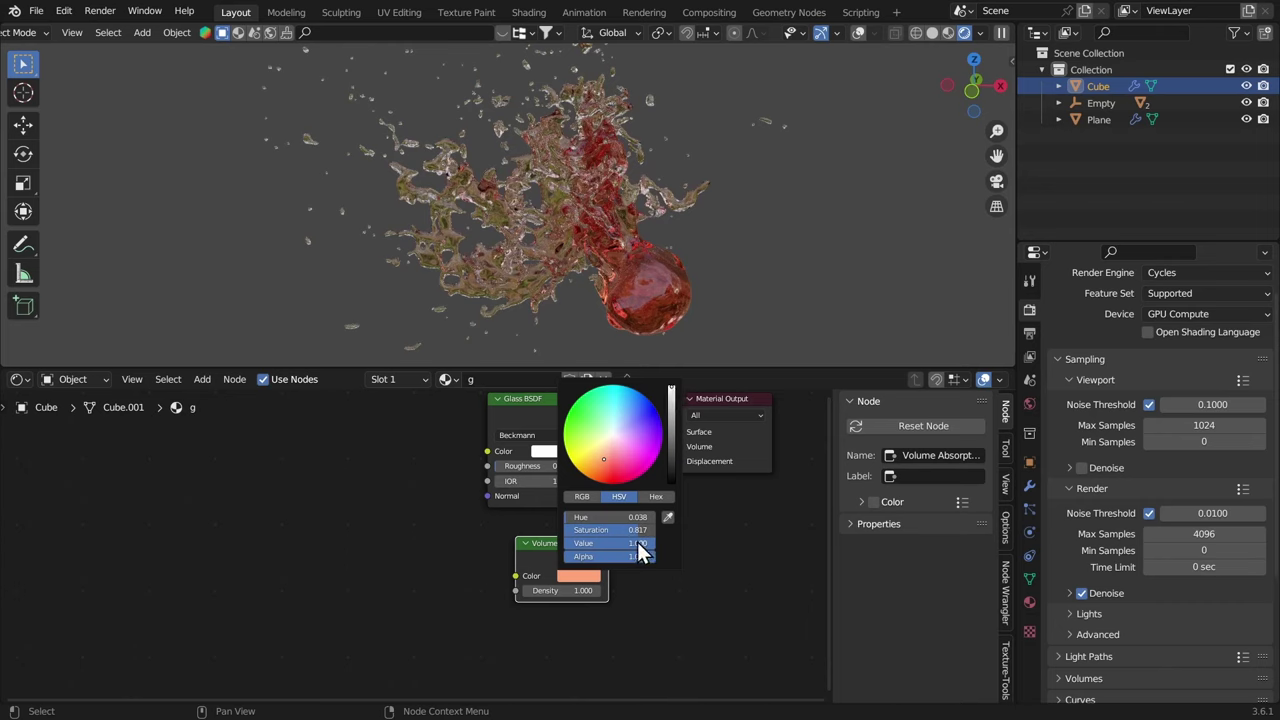
{"action": "left_click_drag", "start_coordinate": [551, 591], "coordinate": [577, 577]}
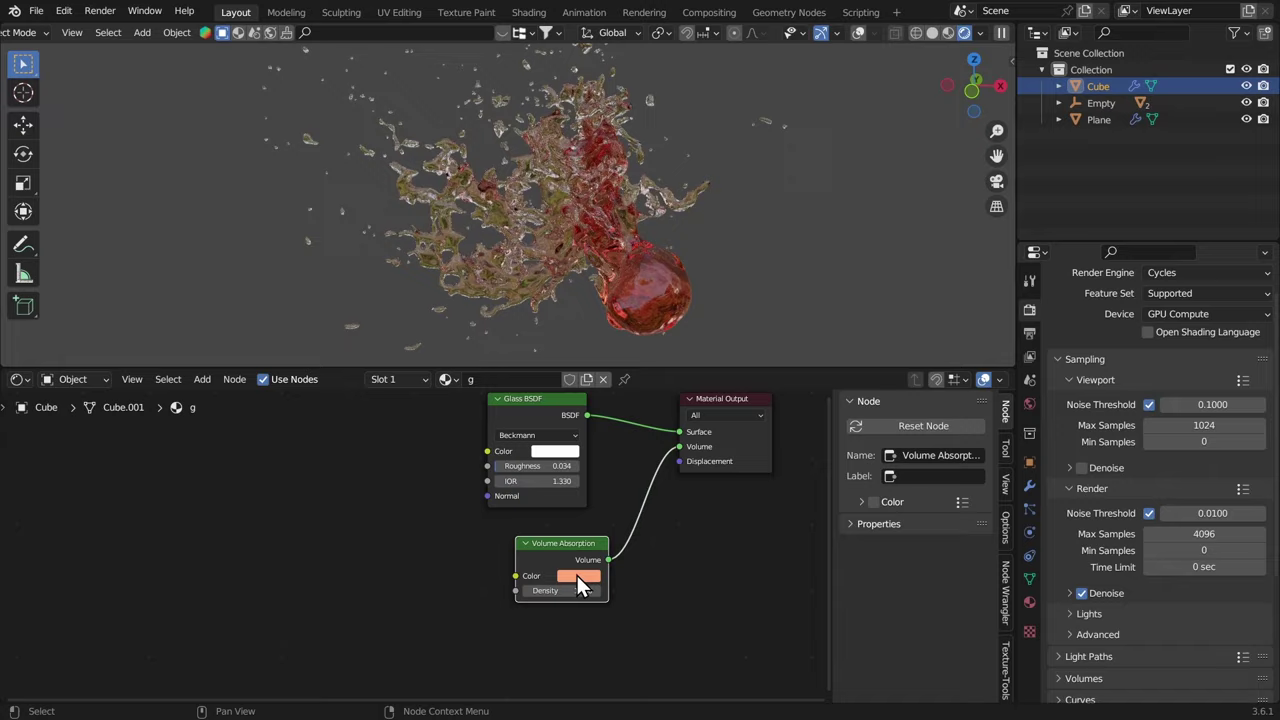
Inspect the red glass splash in a maximized 3D view, then hide the node editor sidebar
{"action": "key", "text": "ctrl+space"}
{"action": "middle_click_drag", "start_coordinate": [663, 294], "coordinate": [531, 329]}
{"action": "key", "text": "ctrl+space"}
{"action": "scroll", "coordinate": [503, 163], "scroll_direction": "up", "scroll_amount": 5}
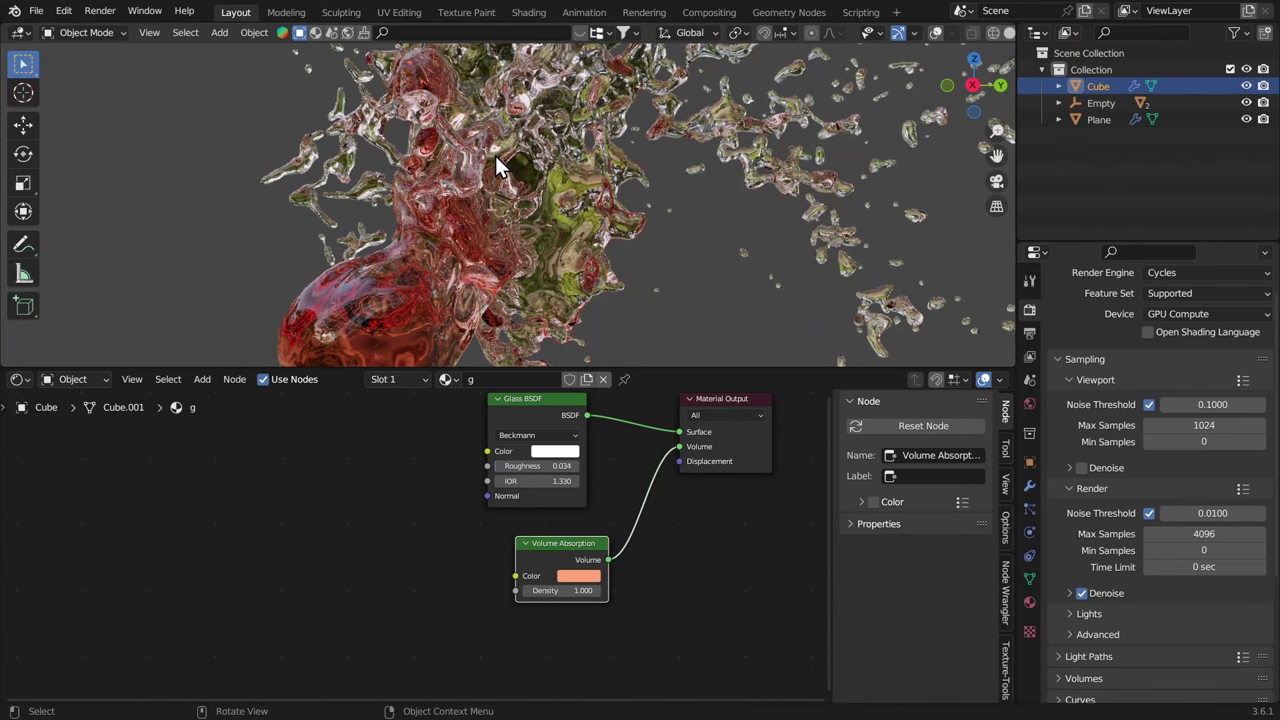
{"action": "key", "text": "n"}
{"action": "scroll", "coordinate": [585, 258], "scroll_direction": "down", "scroll_amount": 3}
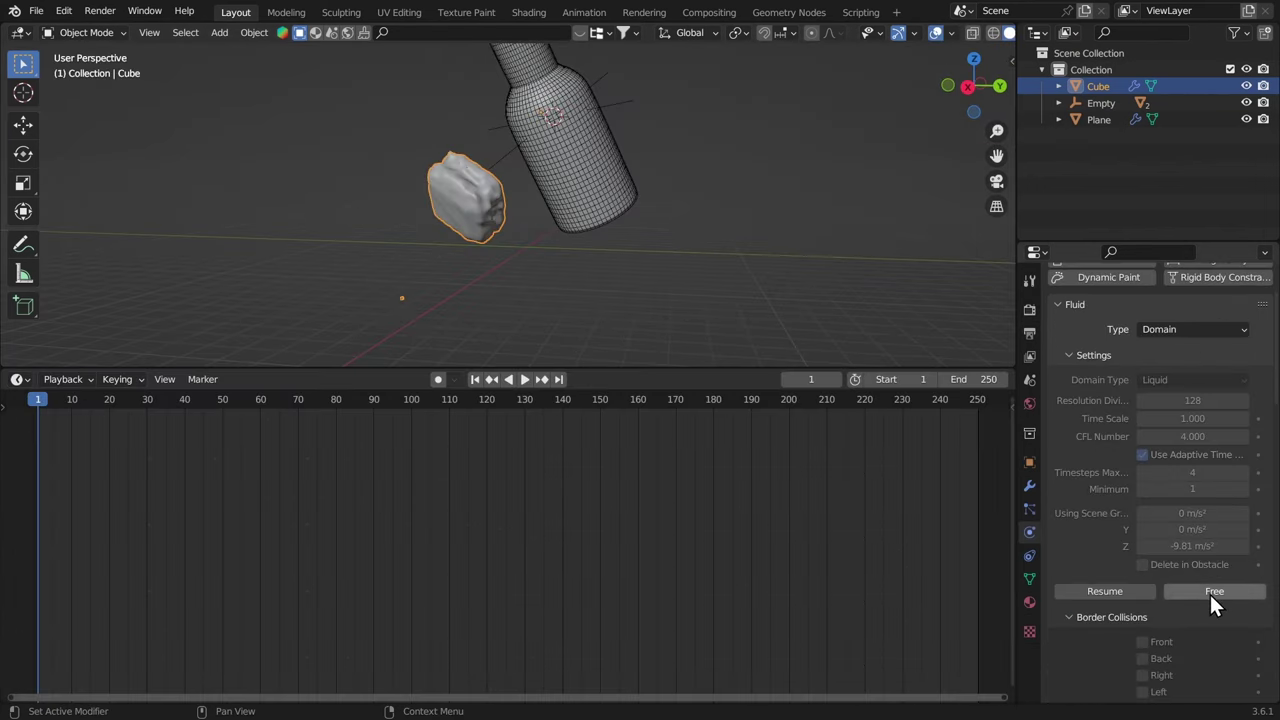
Free the baked fluid, hide Smooth in the viewport, and display the domain as wireframe
{"action": "left_click", "coordinate": [1213, 591]}
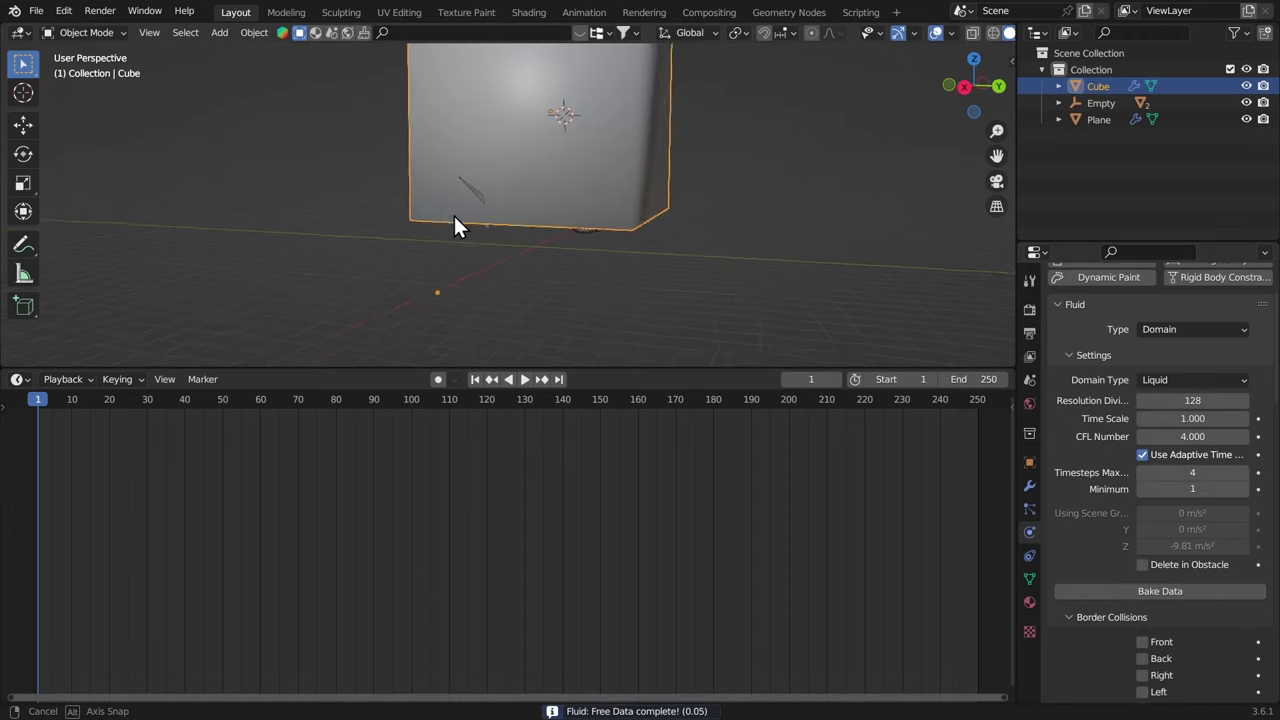
{"action": "middle_click_drag", "start_coordinate": [453, 213], "coordinate": [485, 118]}
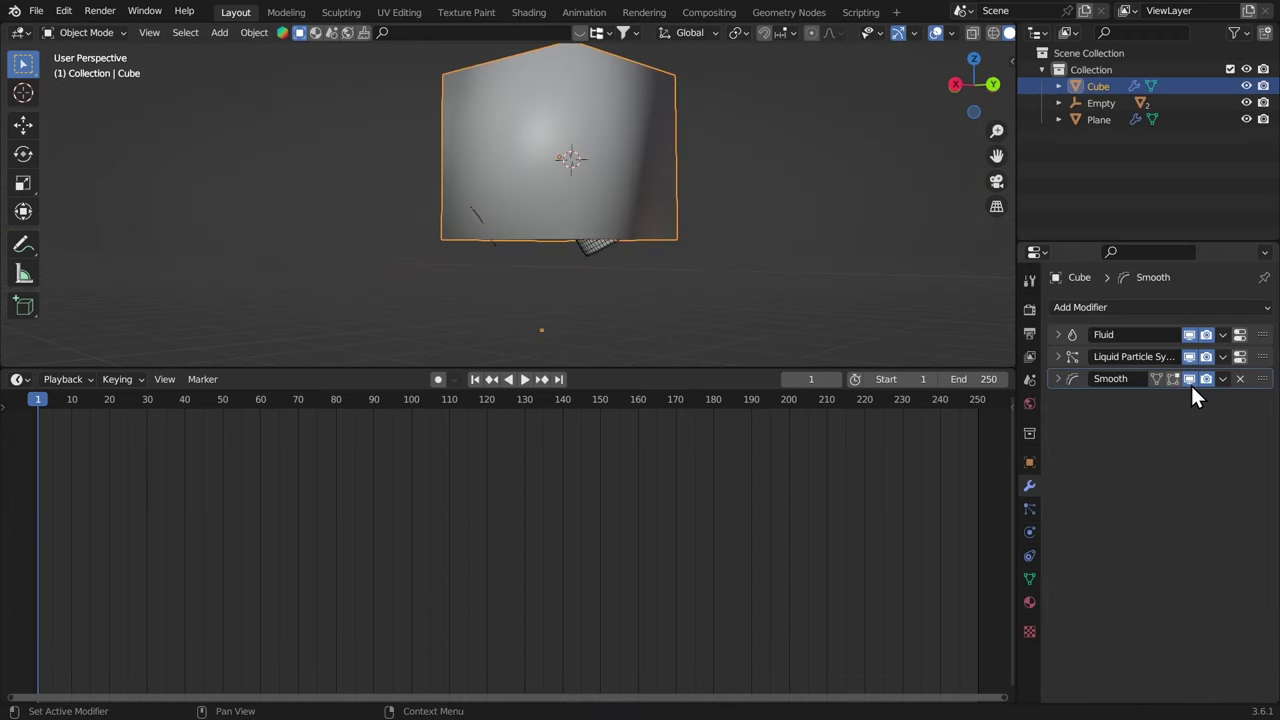
{"action": "left_click", "coordinate": [1190, 379]}
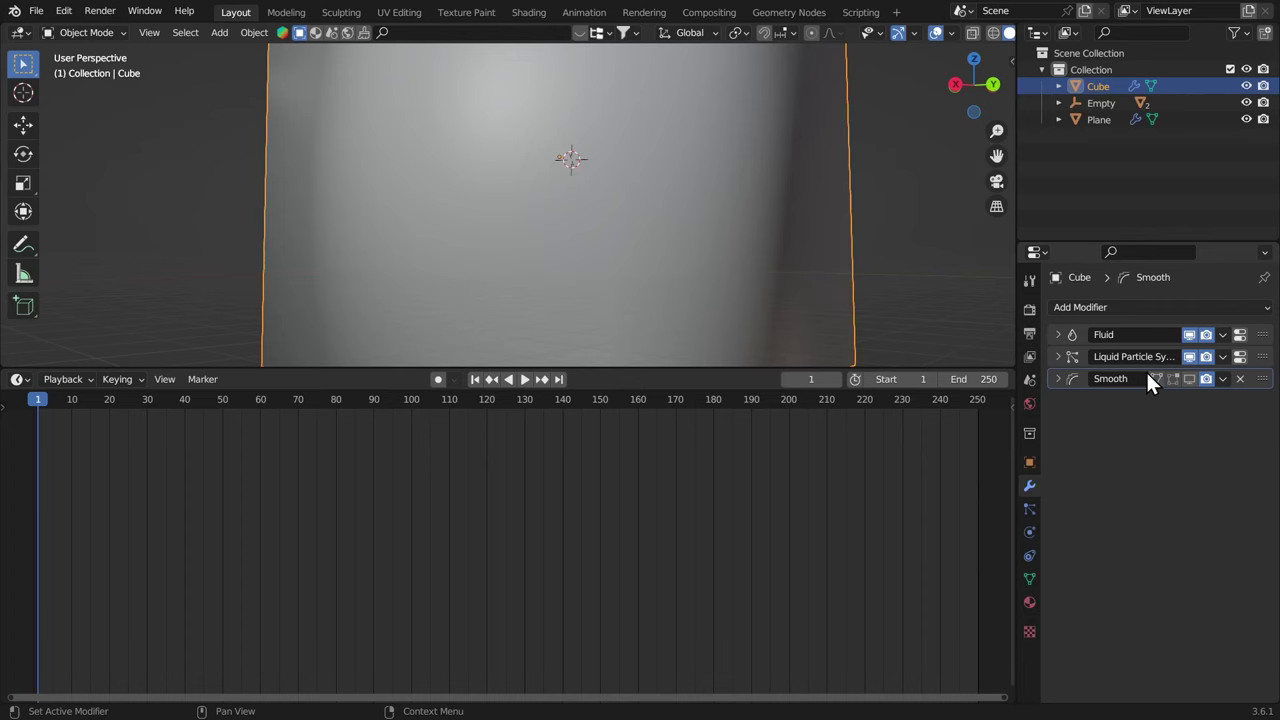
{"action": "key", "text": "shift+w"}
{"action": "left_click", "coordinate": [606, 210]}
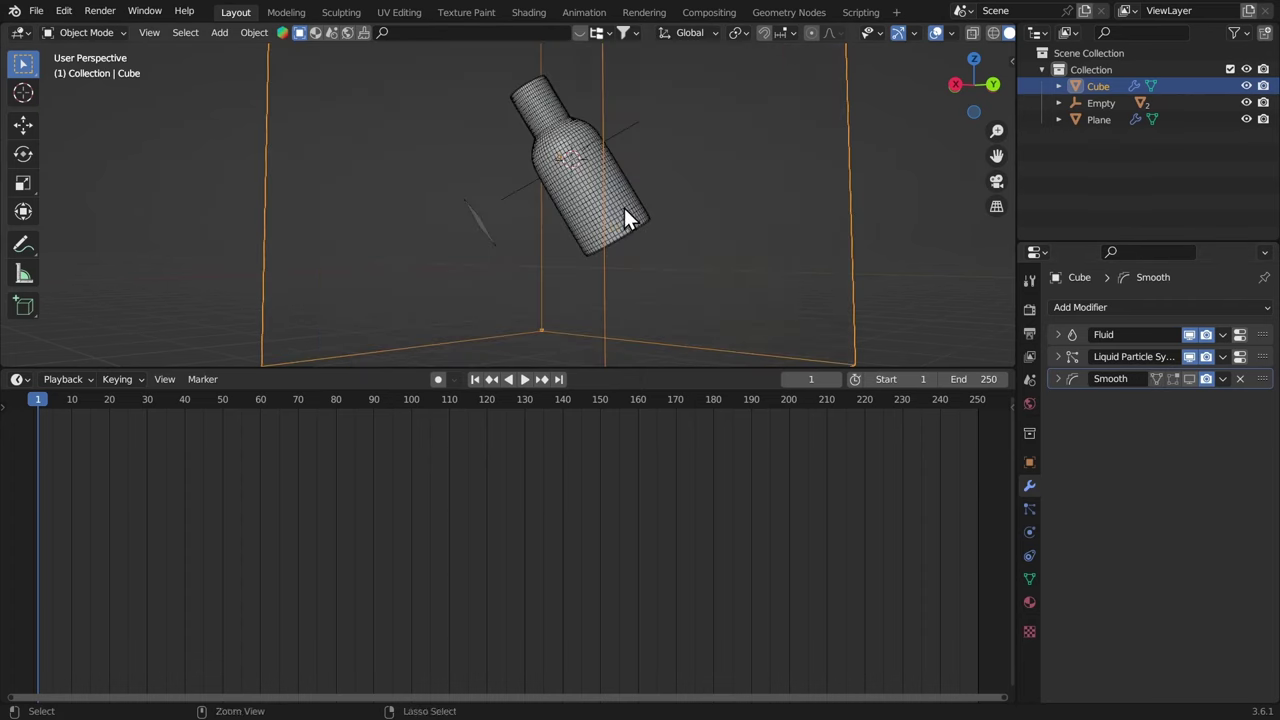
Select the Plane and move it below the bottle
{"action": "middle_click_drag", "start_coordinate": [624, 212], "coordinate": [603, 258]}
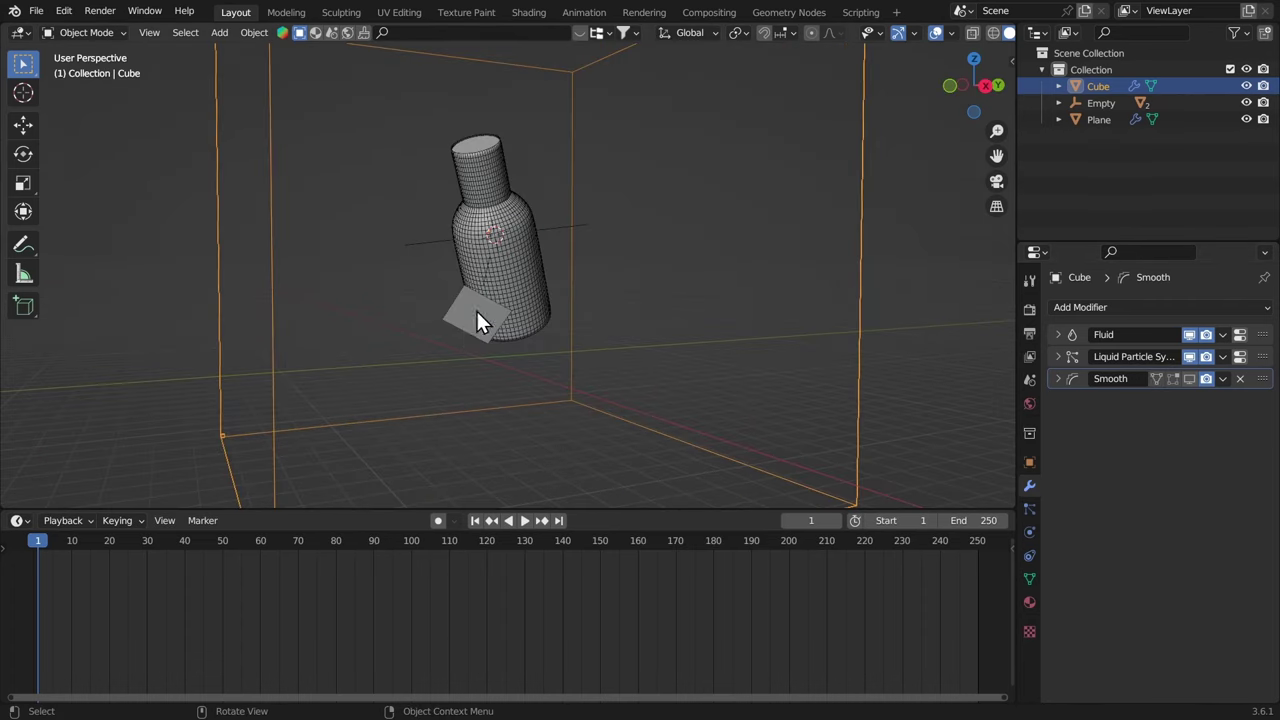
{"action": "left_click", "coordinate": [474, 305]}
{"action": "middle_click_drag", "start_coordinate": [474, 305], "coordinate": [418, 224]}
{"action": "key", "text": "g"}
{"action": "left_click", "coordinate": [441, 257]}
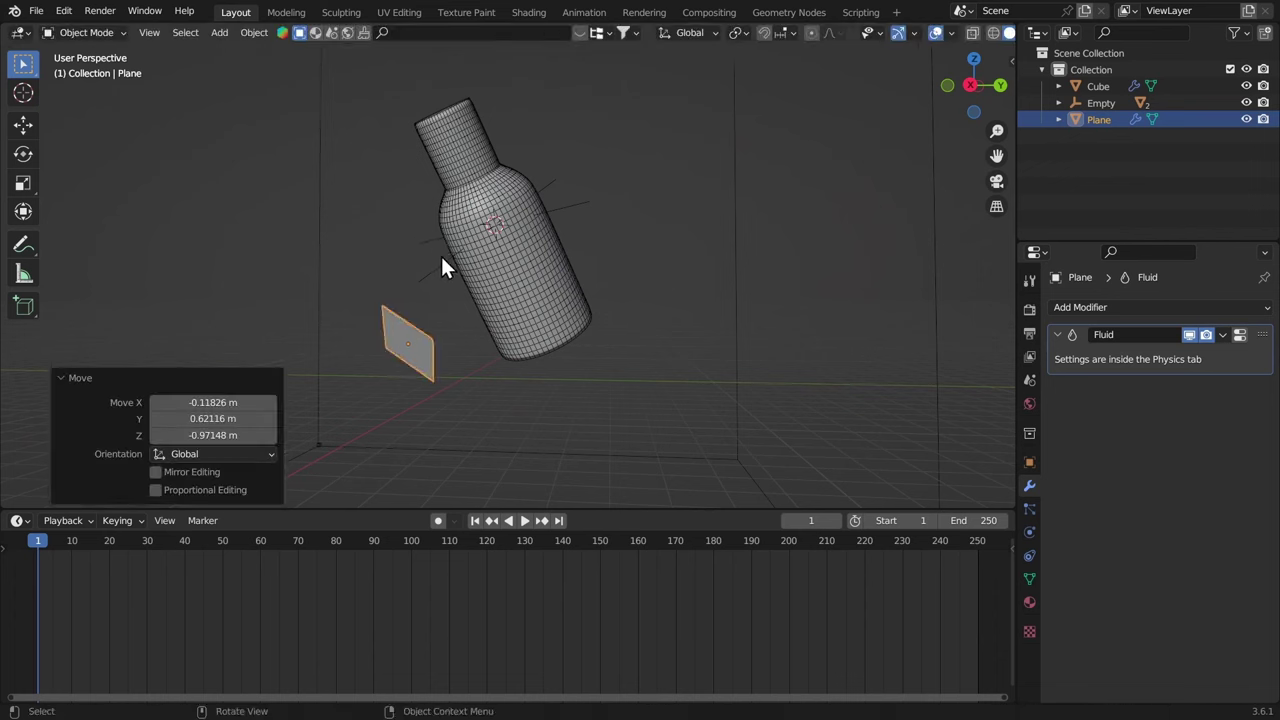
Tilt the Plane, reposition it beside the bottle's base, and bring up its fluid flow settings
{"action": "middle_click_drag", "start_coordinate": [445, 268], "coordinate": [566, 298]}
{"action": "key", "text": "r"}
{"action": "left_click", "coordinate": [457, 300]}
{"action": "middle_click_drag", "start_coordinate": [457, 300], "coordinate": [408, 265]}
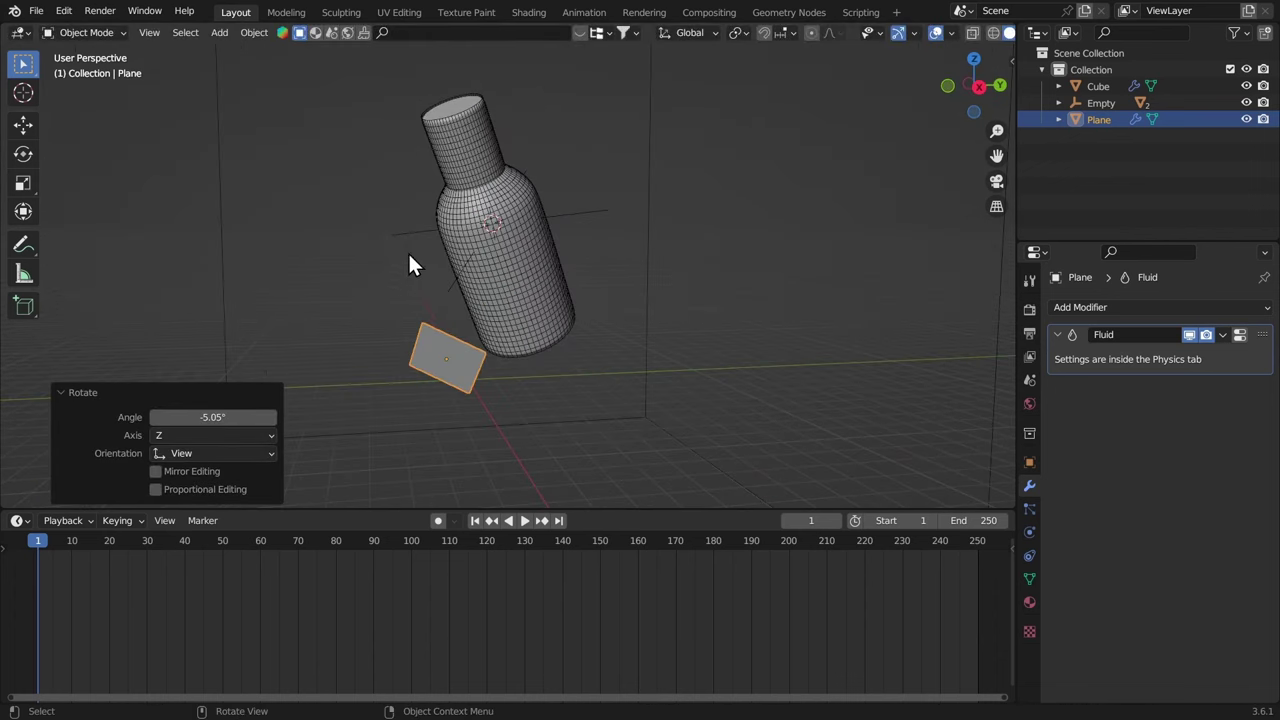
{"action": "key", "text": "g"}
{"action": "left_click", "coordinate": [413, 263]}
{"action": "middle_click_drag", "start_coordinate": [653, 308], "coordinate": [800, 415]}
{"action": "left_click", "coordinate": [1029, 531]}
{"action": "scroll", "coordinate": [1080, 590], "scroll_direction": "down", "scroll_amount": 1}
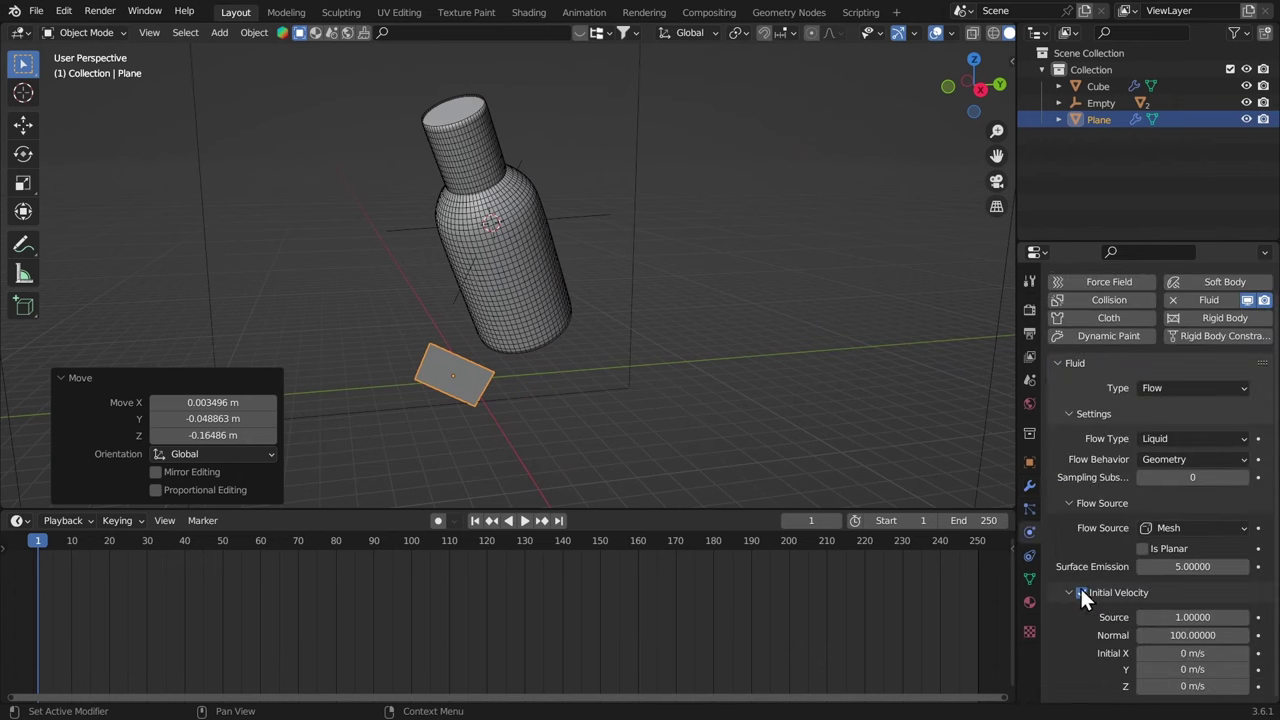
{"action": "middle_click_drag", "start_coordinate": [680, 320], "coordinate": [646, 337]}
{"action": "middle_click_drag", "start_coordinate": [560, 370], "coordinate": [455, 302]}
{"action": "left_click", "coordinate": [22, 248]}
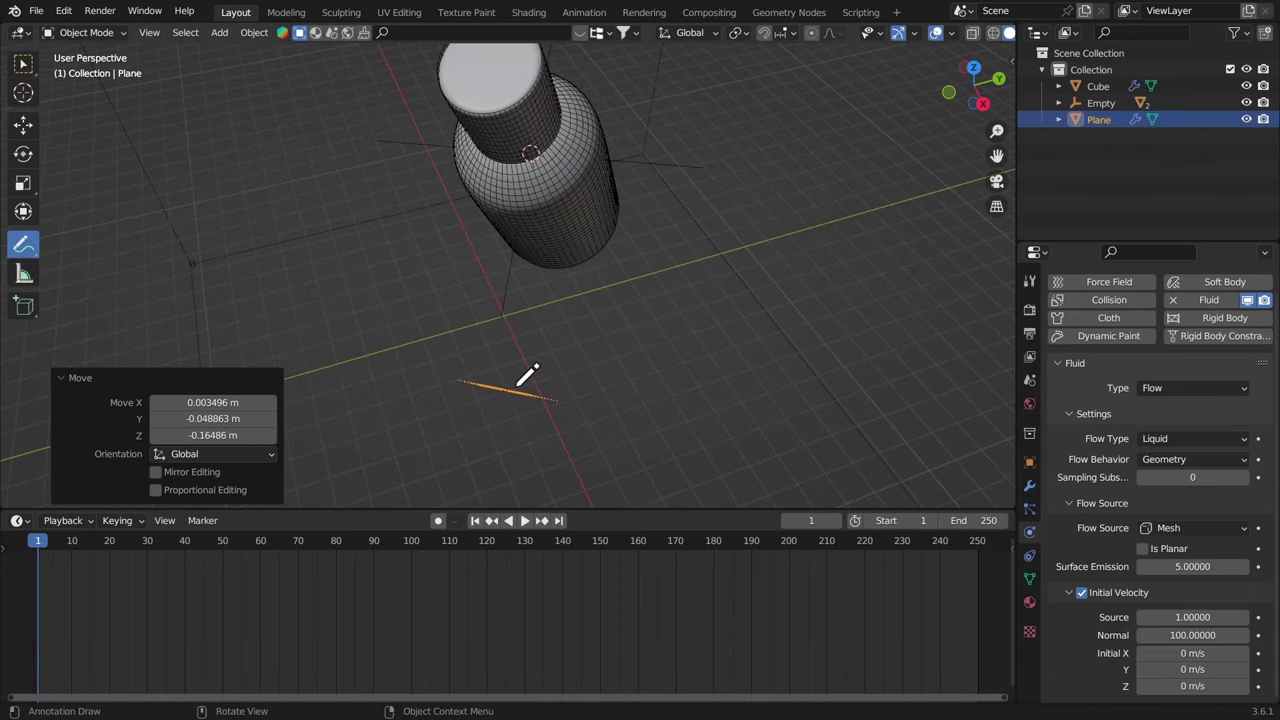
{"action": "mouse_move", "coordinate": [515, 383]}
{"action": "left_mouse_down"}
{"action": "mouse_move", "coordinate": [498, 258]}
{"action": "mouse_move", "coordinate": [530, 272]}
{"action": "left_mouse_up"}
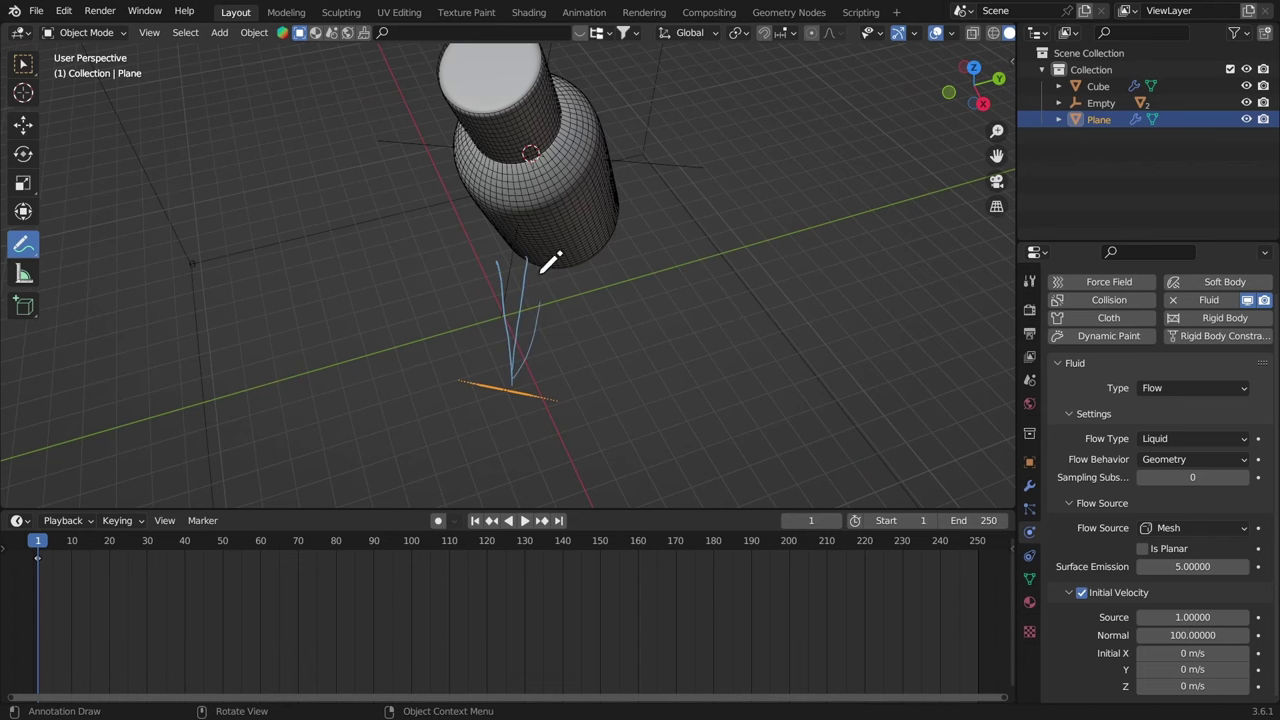
{"action": "mouse_move", "coordinate": [552, 243]}
{"action": "middle_mouse_down"}
{"action": "mouse_move", "coordinate": [560, 180]}
{"action": "mouse_move", "coordinate": [543, 220]}
{"action": "middle_mouse_up"}
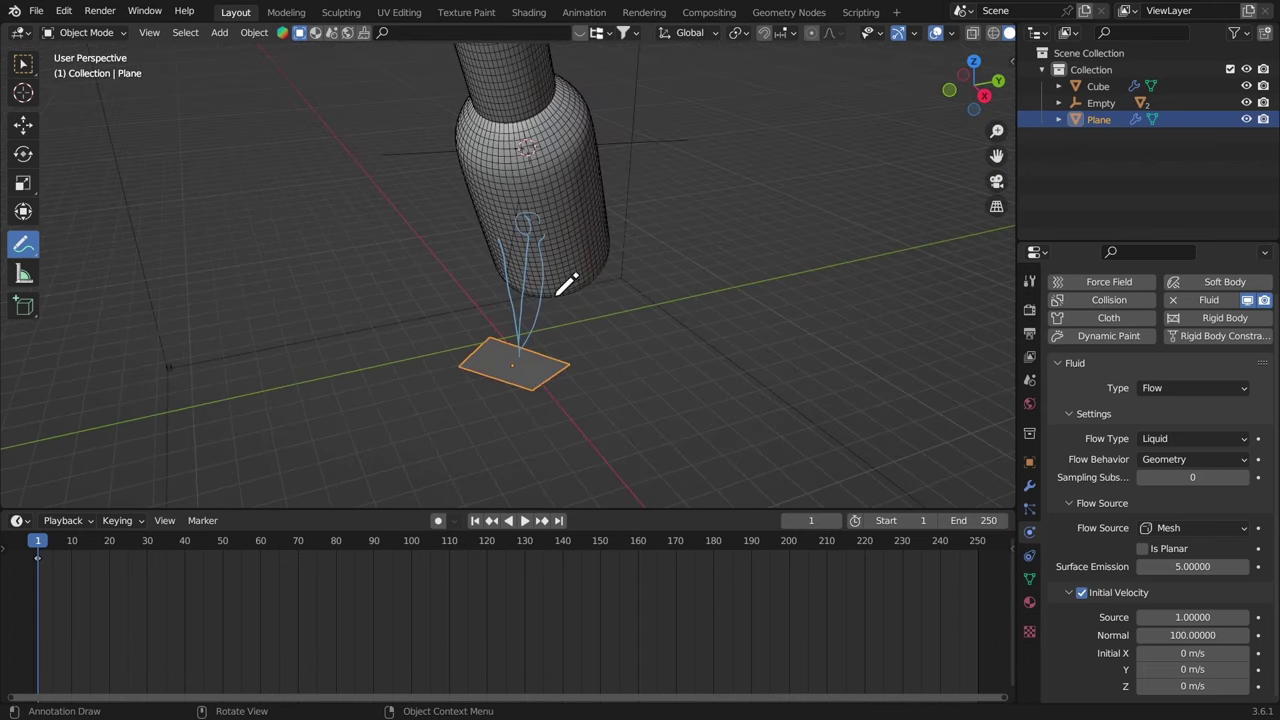
{"action": "middle_click_drag", "start_coordinate": [566, 284], "coordinate": [466, 366]}
{"action": "key", "text": "ctrl+z"}
{"action": "key", "text": "w"}
{"action": "middle_click_drag", "start_coordinate": [560, 305], "coordinate": [582, 314]}
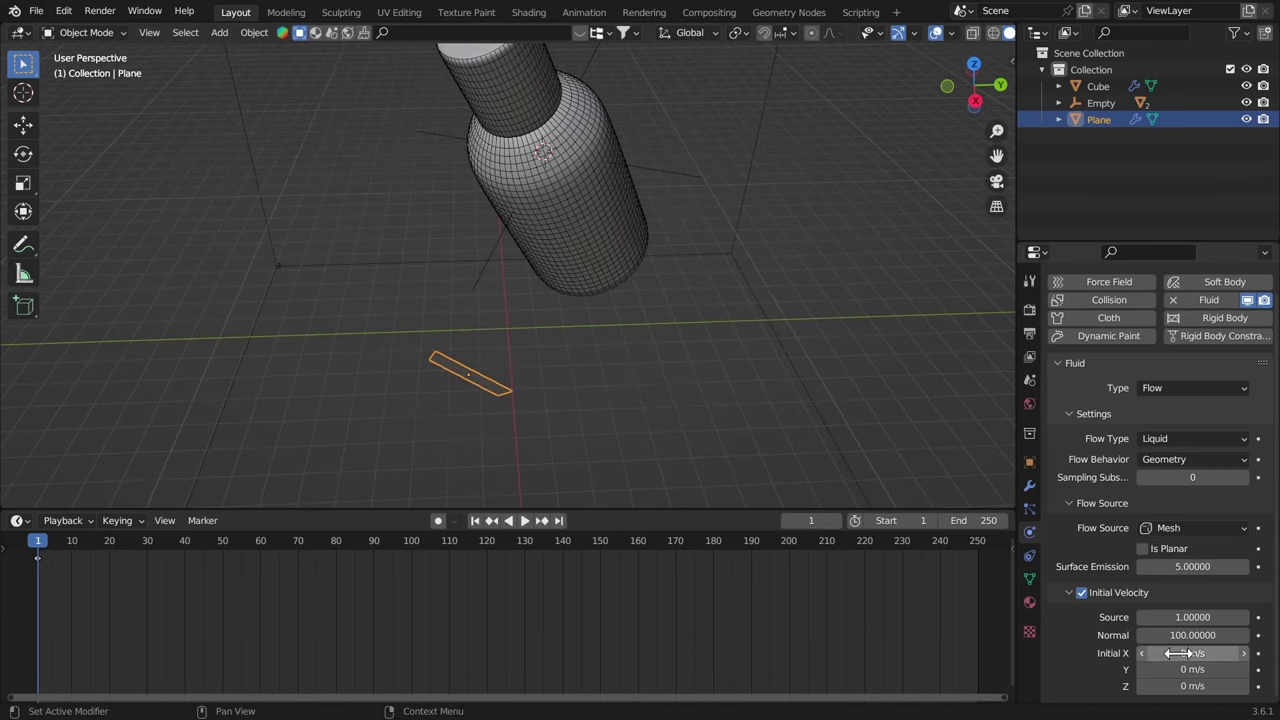
{"action": "middle_click_drag", "start_coordinate": [700, 250], "coordinate": [825, 174]}
{"action": "key", "text": "n"}
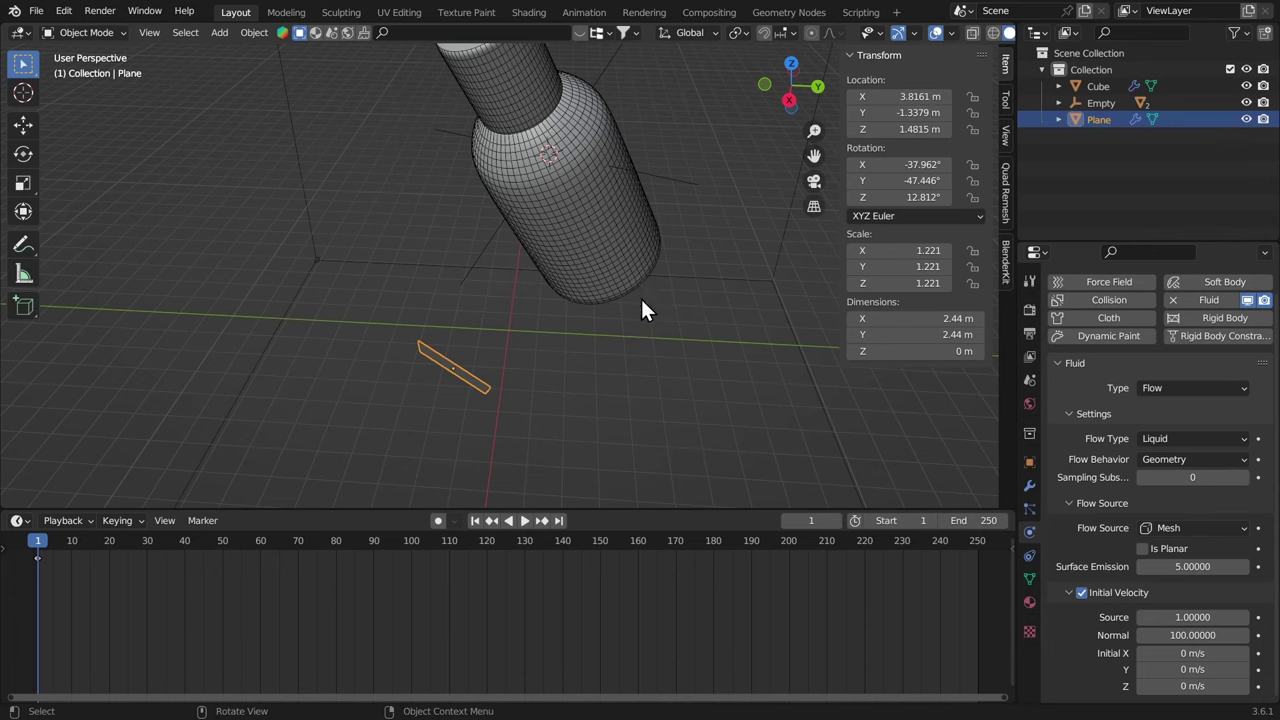
{"action": "key", "text": "g"}
{"action": "key", "text": "x"}
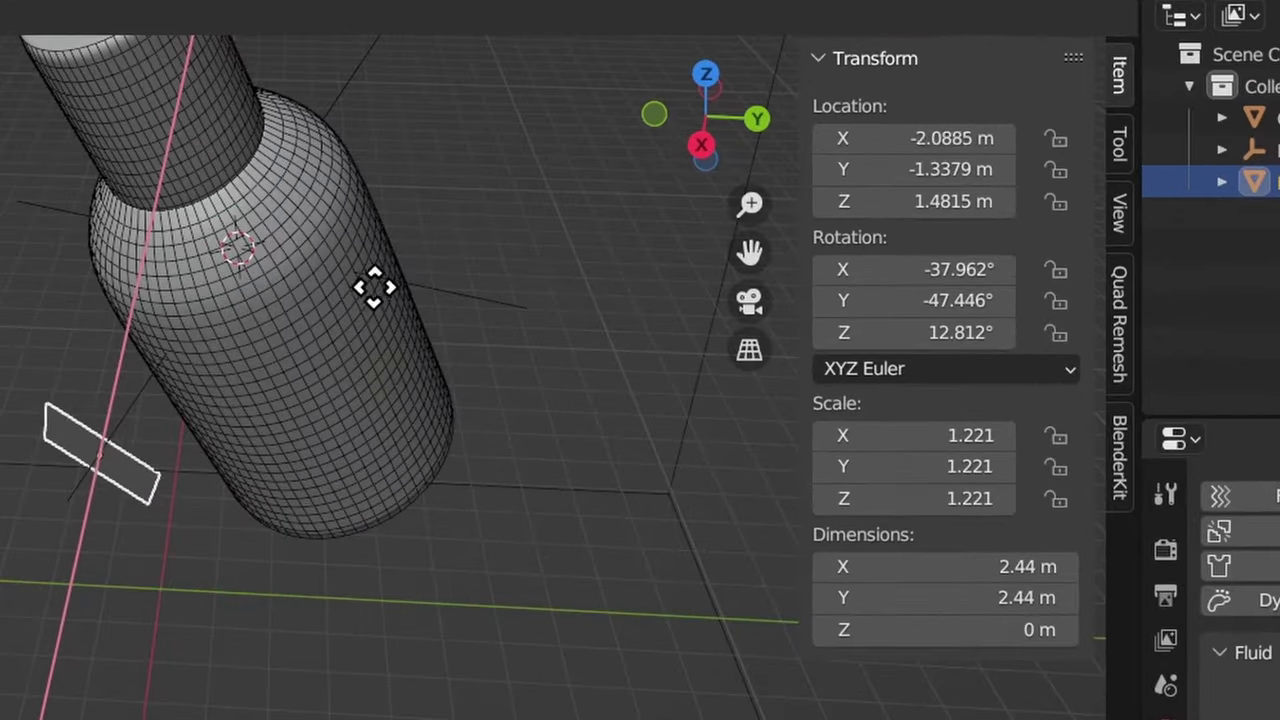
{"action": "key", "text": "Escape"}
{"action": "key", "text": "g"}
{"action": "key", "text": "x"}
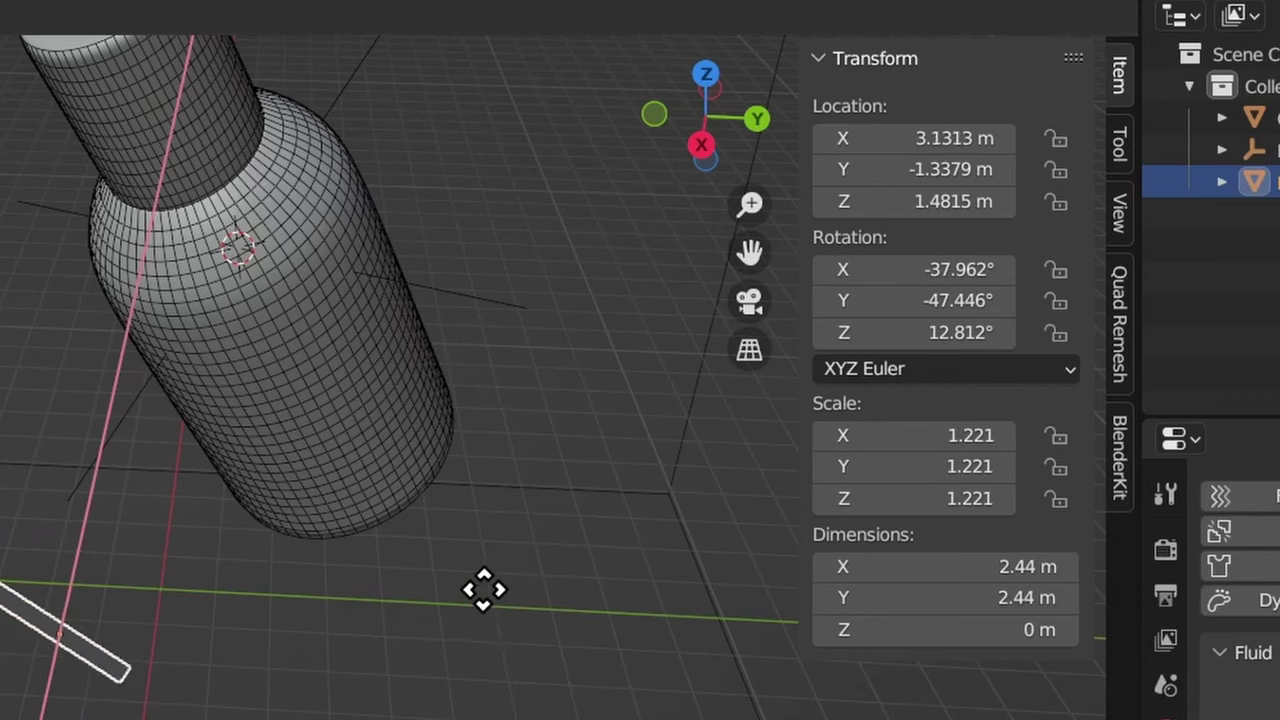
{"action": "key", "text": "Escape"}
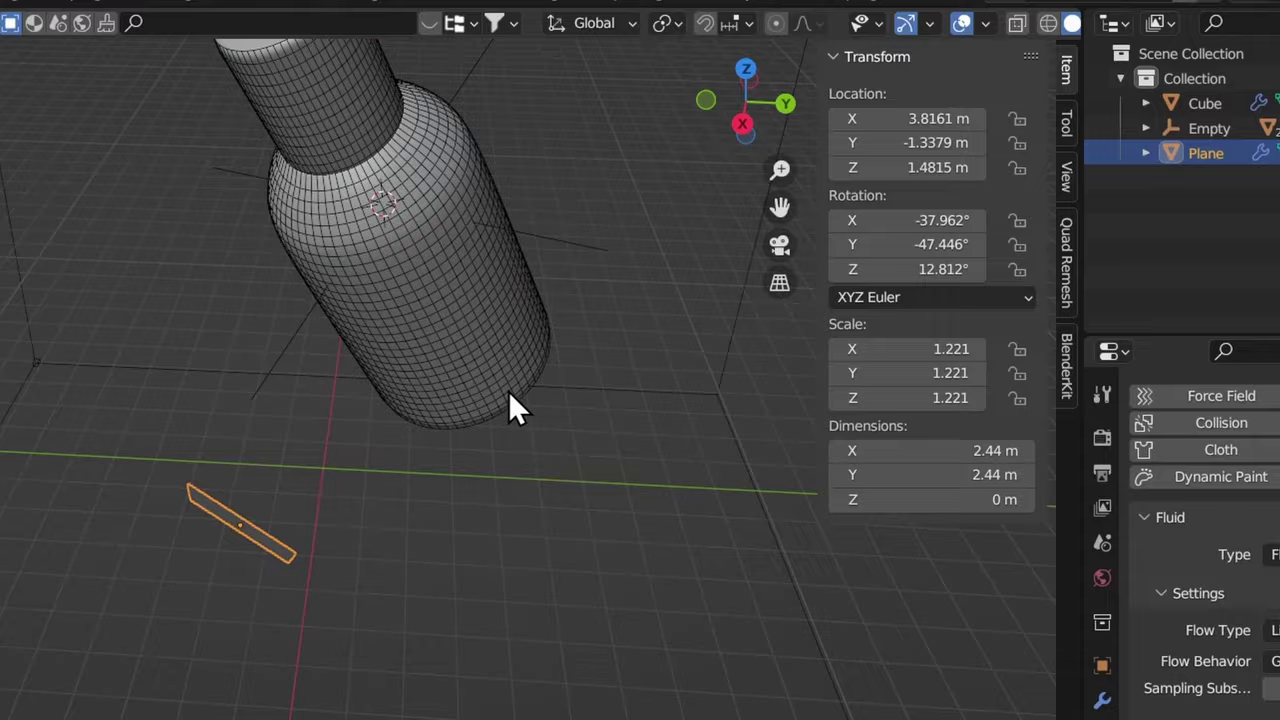
{"action": "key", "text": "n"}
Set the initial X velocity to -10 m/s and check the plane's transform sidebar
{"action": "left_click", "coordinate": [1176, 652]}
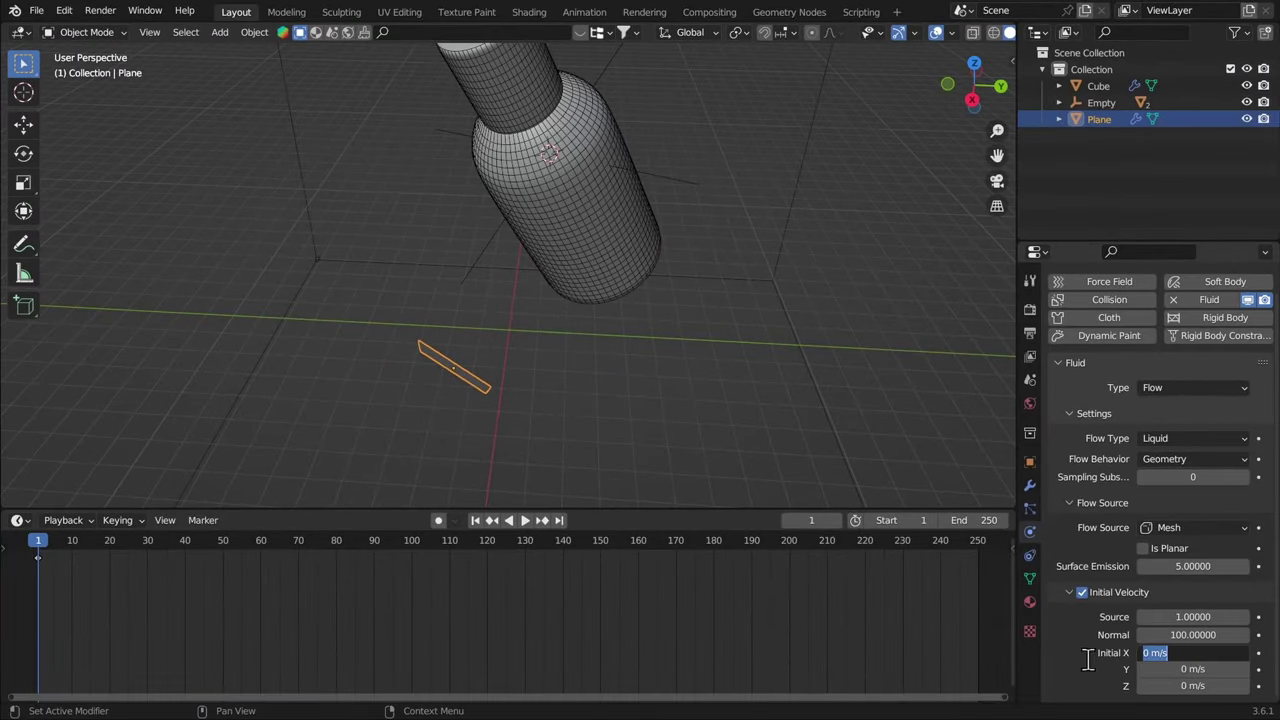
{"action": "type", "text": "-1"}
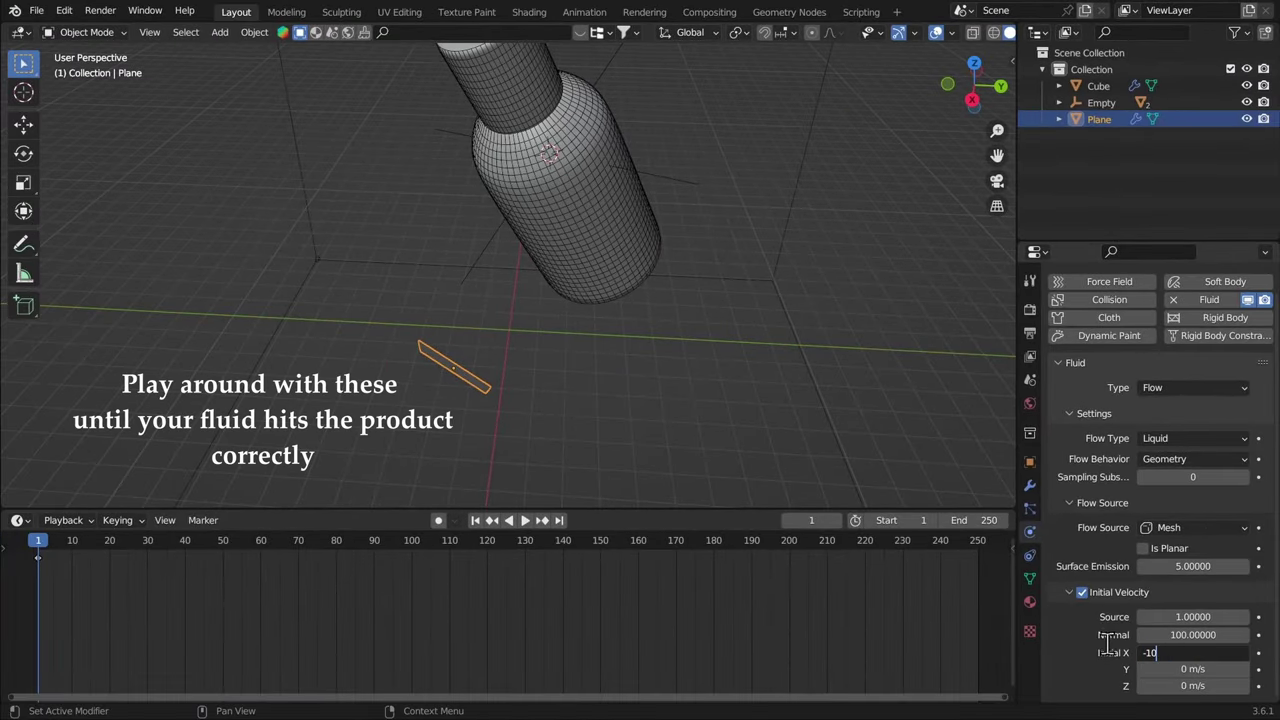
{"action": "type", "text": "0"}
{"action": "key", "text": "Return"}
{"action": "middle_click_drag", "start_coordinate": [909, 440], "coordinate": [416, 346]}
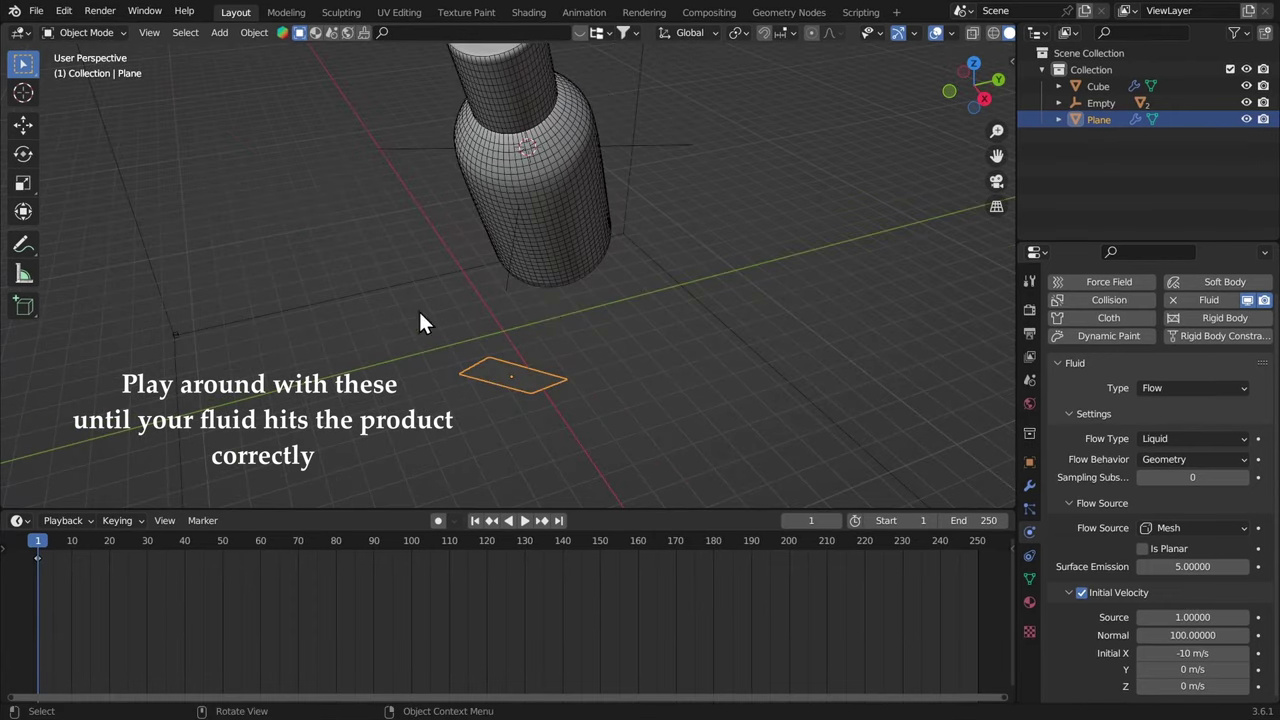
{"action": "key", "text": "n"}
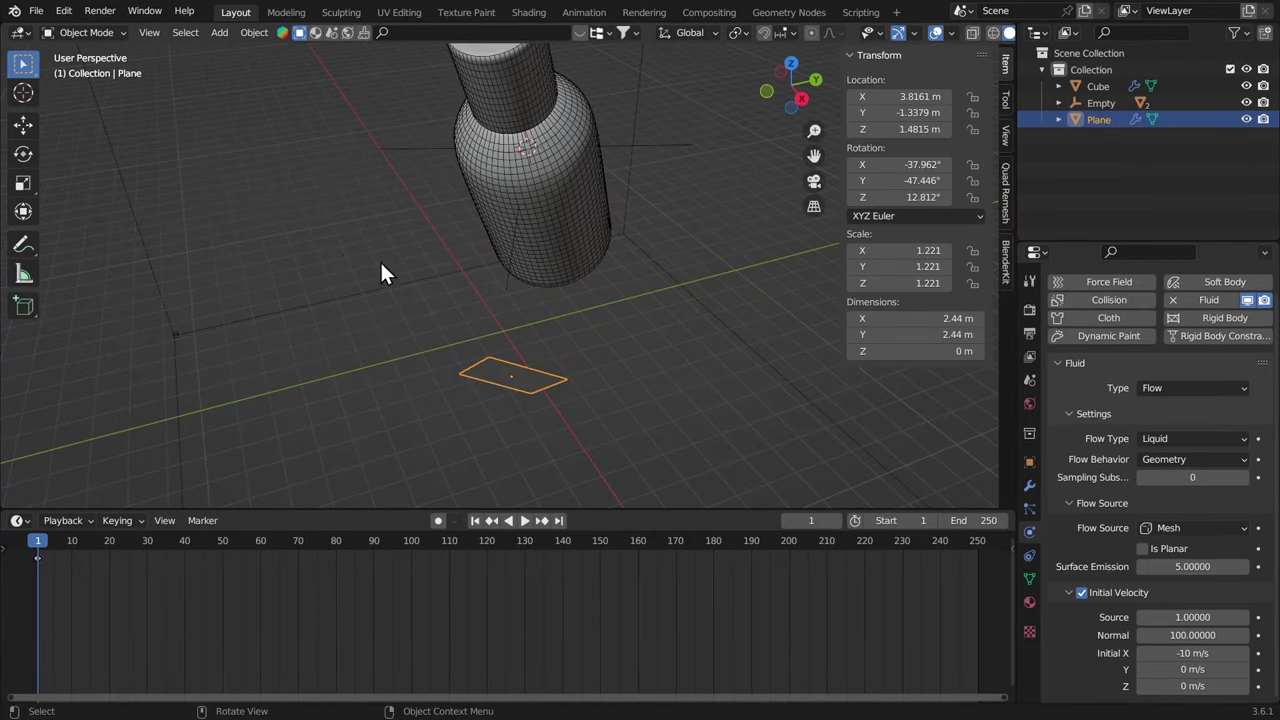
{"action": "key", "text": "g"}
{"action": "key", "text": "y"}
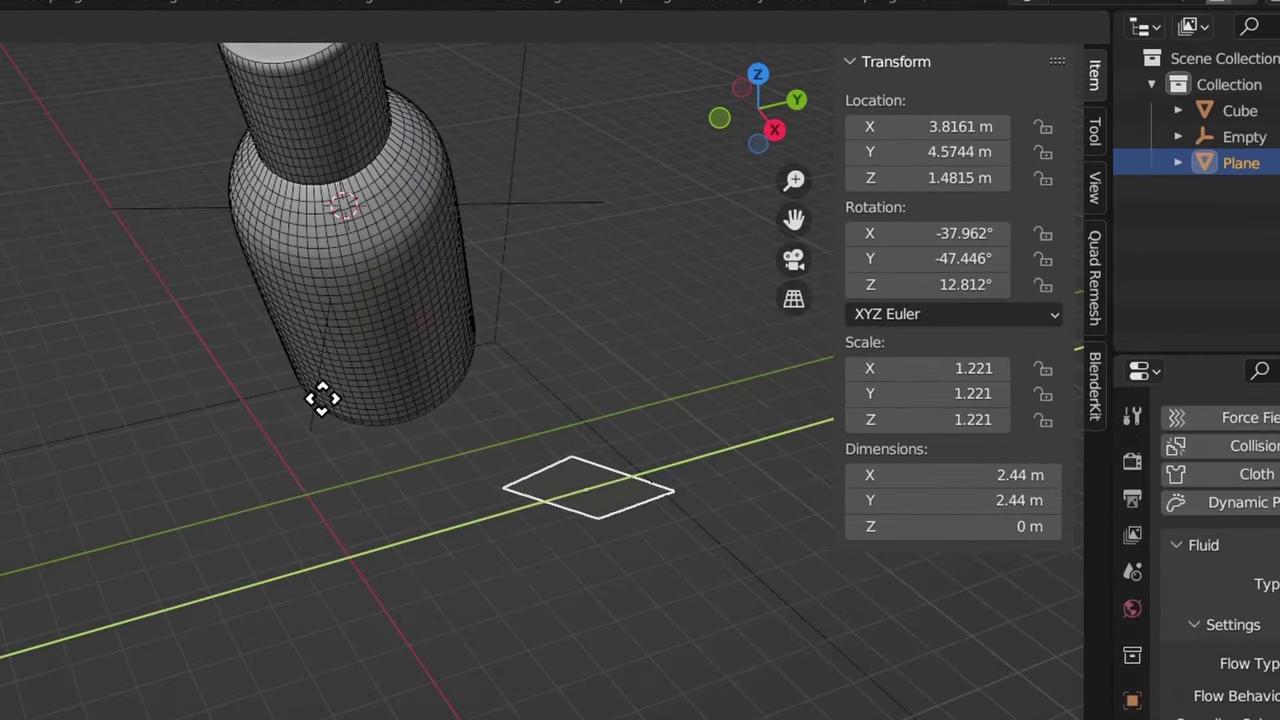
{"action": "key", "text": "Escape"}
{"action": "key", "text": "n"}
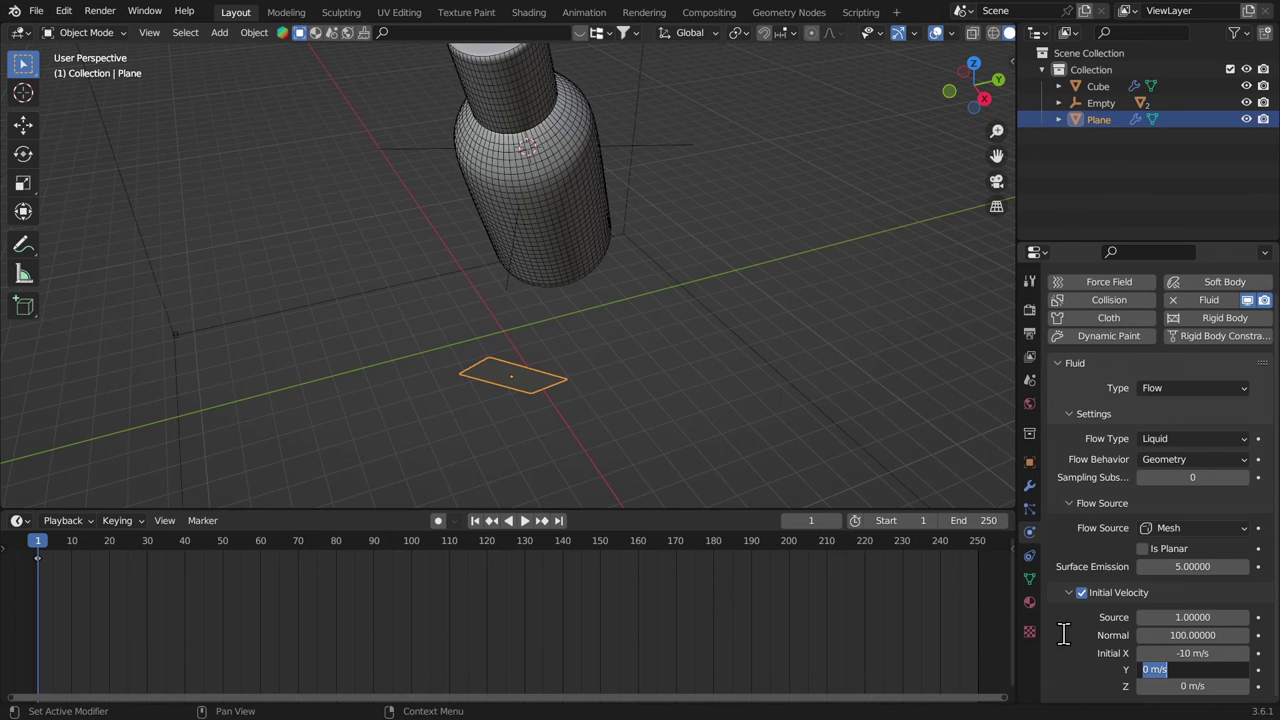
Set the initial Y velocity to 8 m/s and Z velocity to 5 m/s
{"action": "type", "text": "8"}
{"action": "key", "text": "Return"}
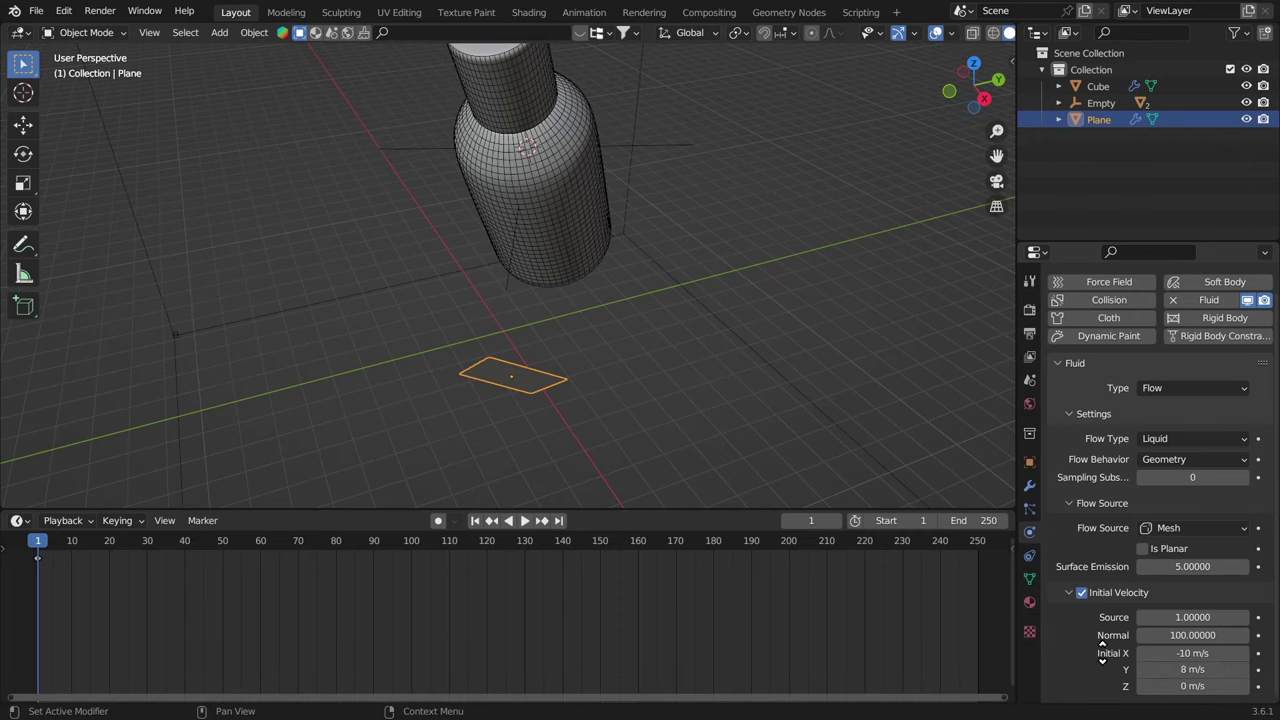
{"action": "left_click", "coordinate": [1126, 681]}
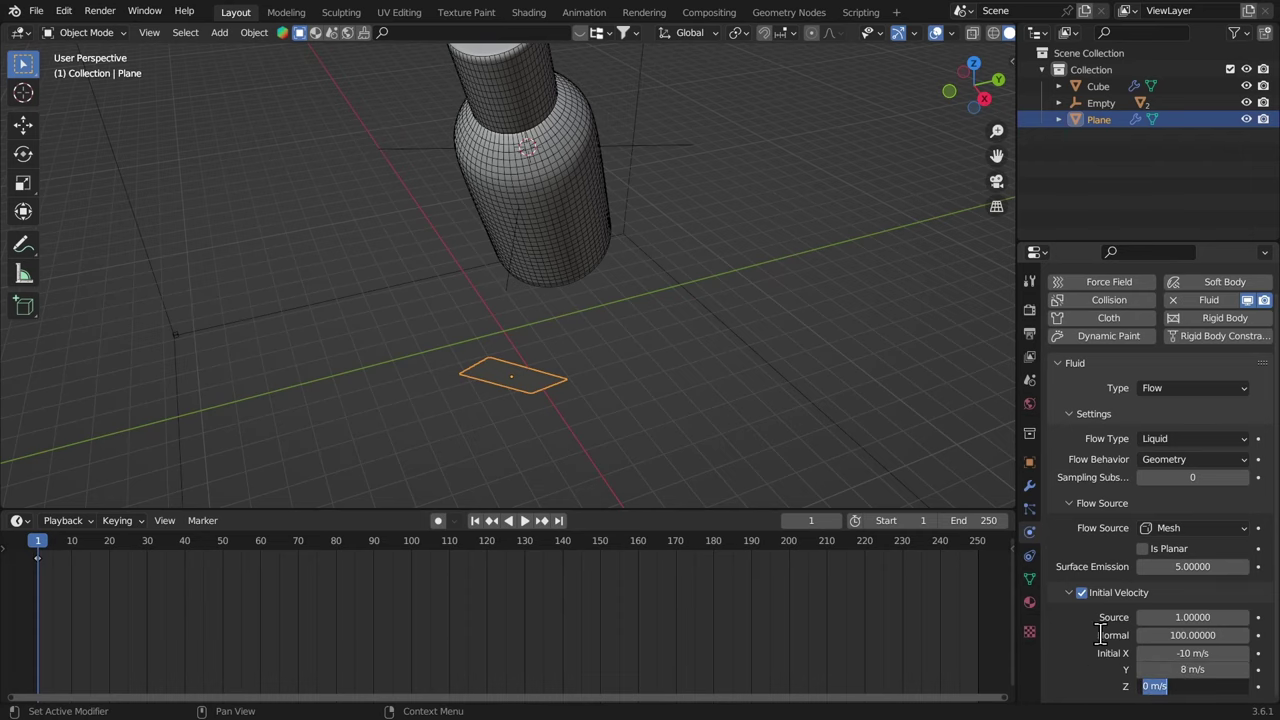
{"action": "type", "text": "5"}
{"action": "key", "text": "Return"}
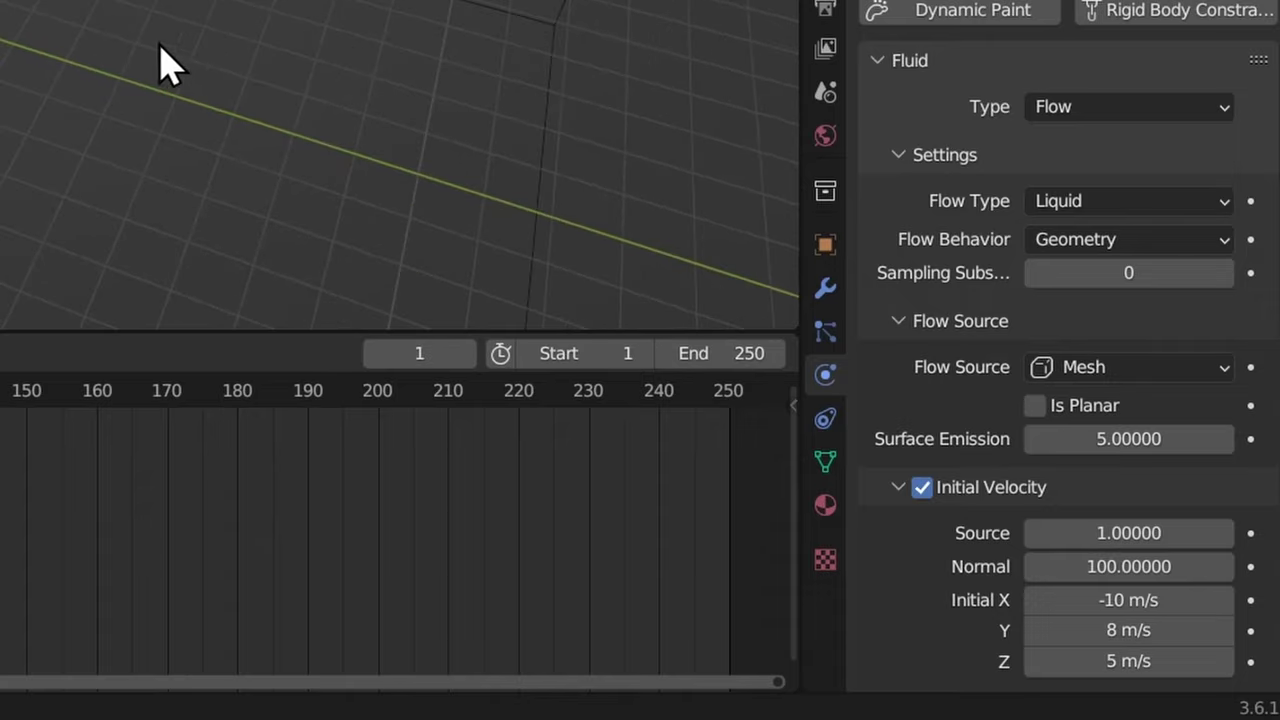
Multiply each initial velocity by 3, giving X -30, Y 24 and Z 15 m/s
{"action": "left_click", "coordinate": [1095, 600]}
{"action": "type", "text": "-10 "}
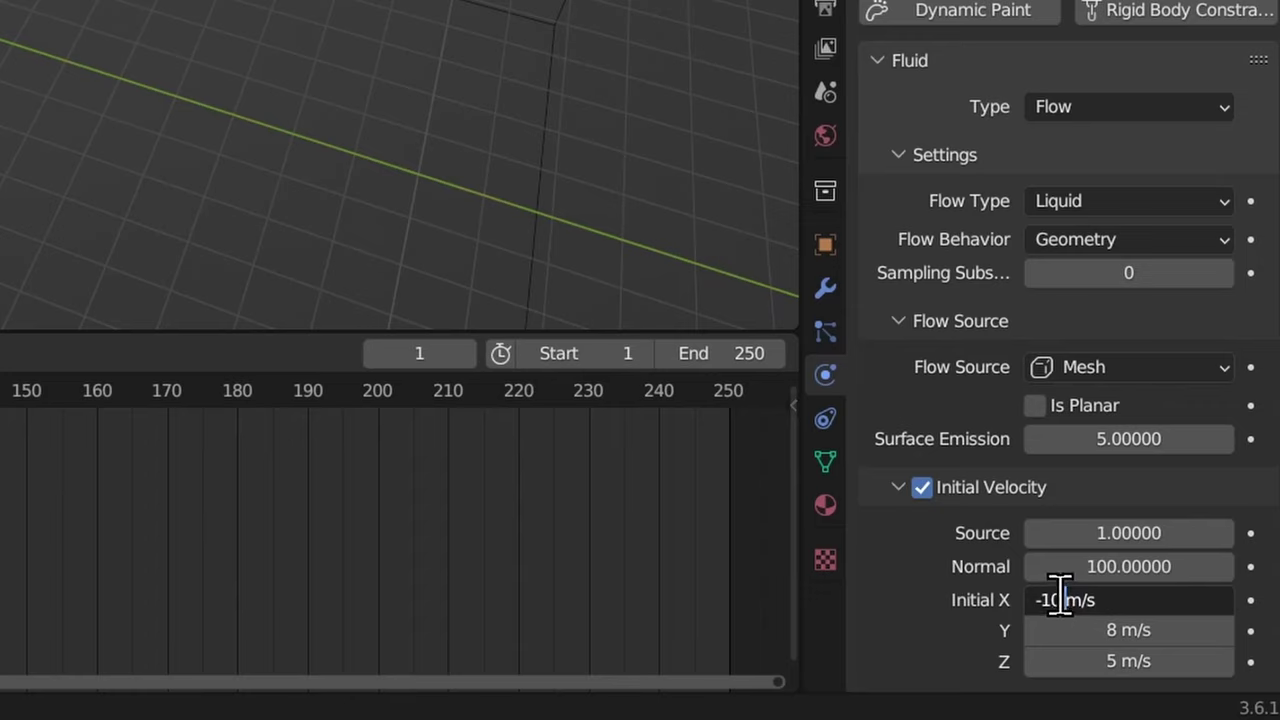
{"action": "type", "text": "*"}
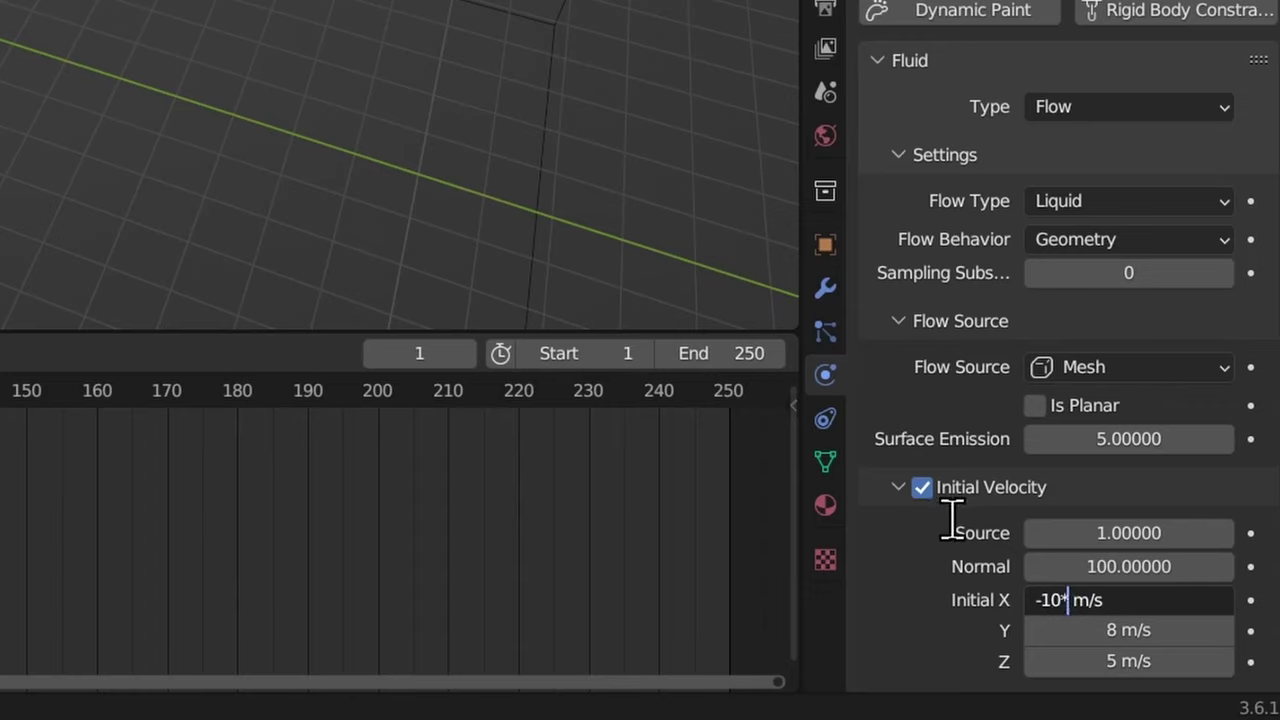
{"action": "type", "text": "3"}
{"action": "key", "text": "Return"}
{"action": "left_click", "coordinate": [1045, 630]}
{"action": "left_click", "coordinate": [1049, 630]}
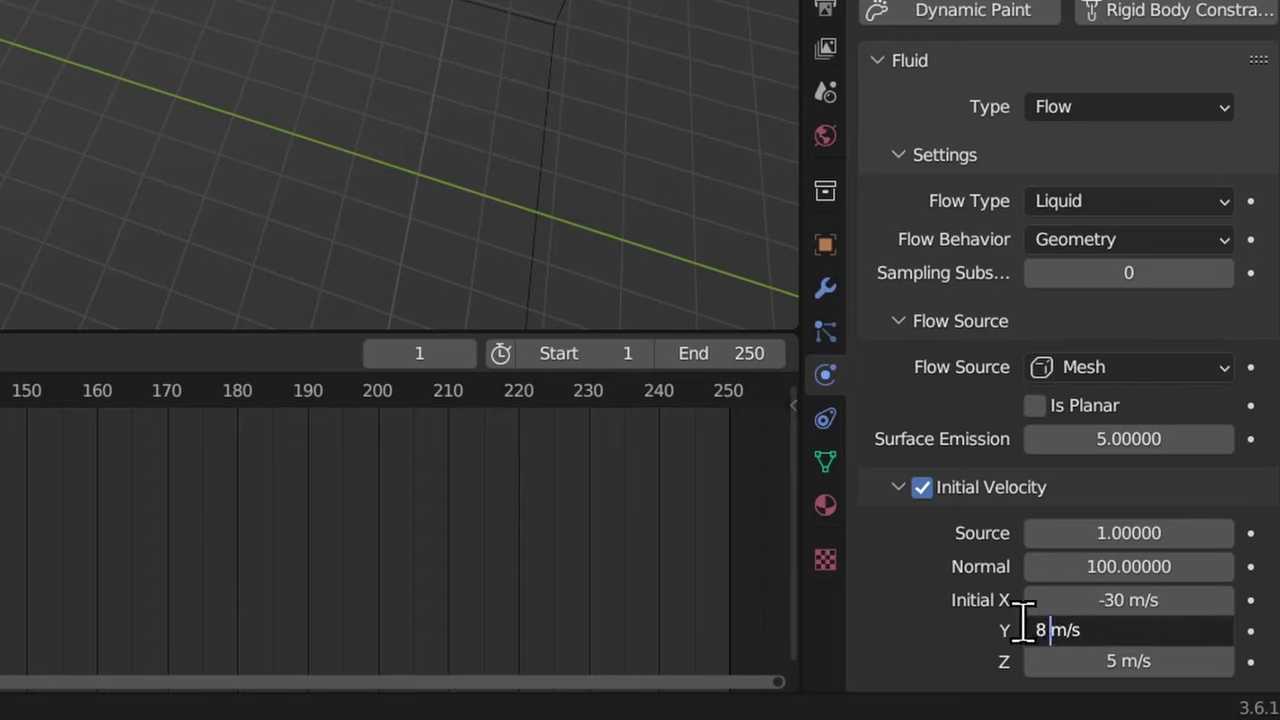
{"action": "type", "text": "*3"}
{"action": "key", "text": "Return"}
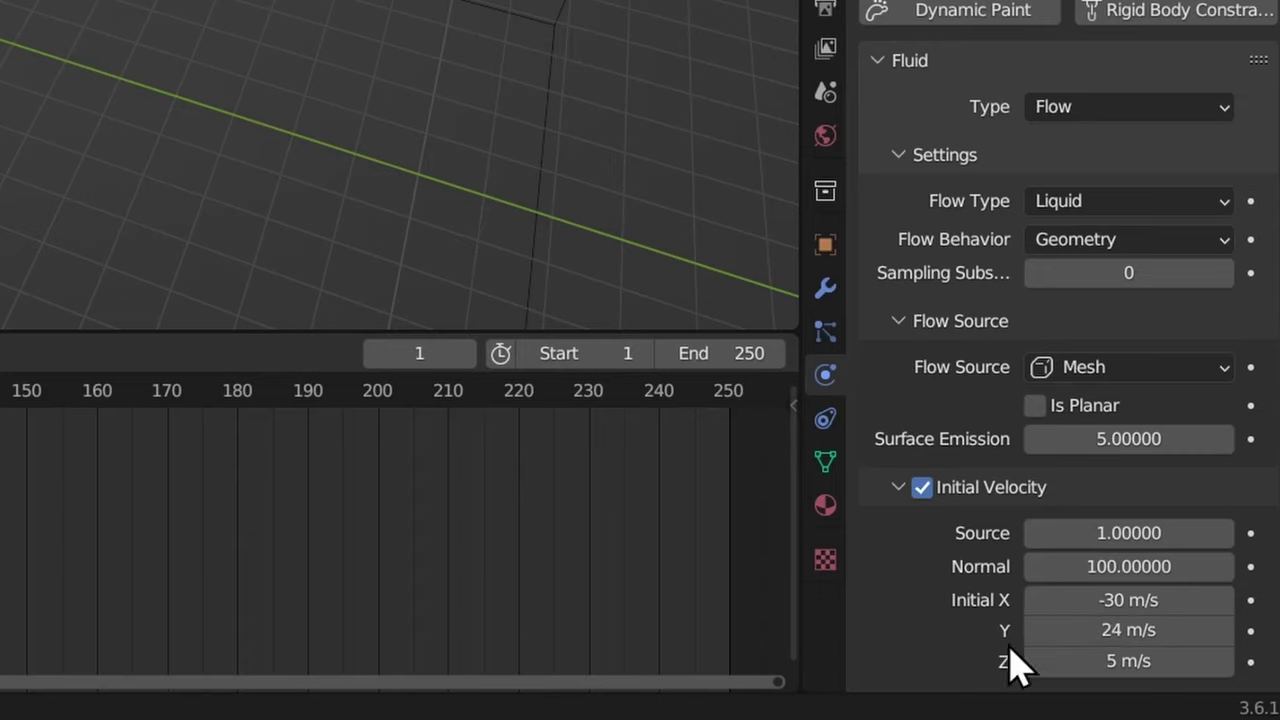
{"action": "left_click", "coordinate": [1034, 660]}
{"action": "left_click", "coordinate": [1047, 660]}
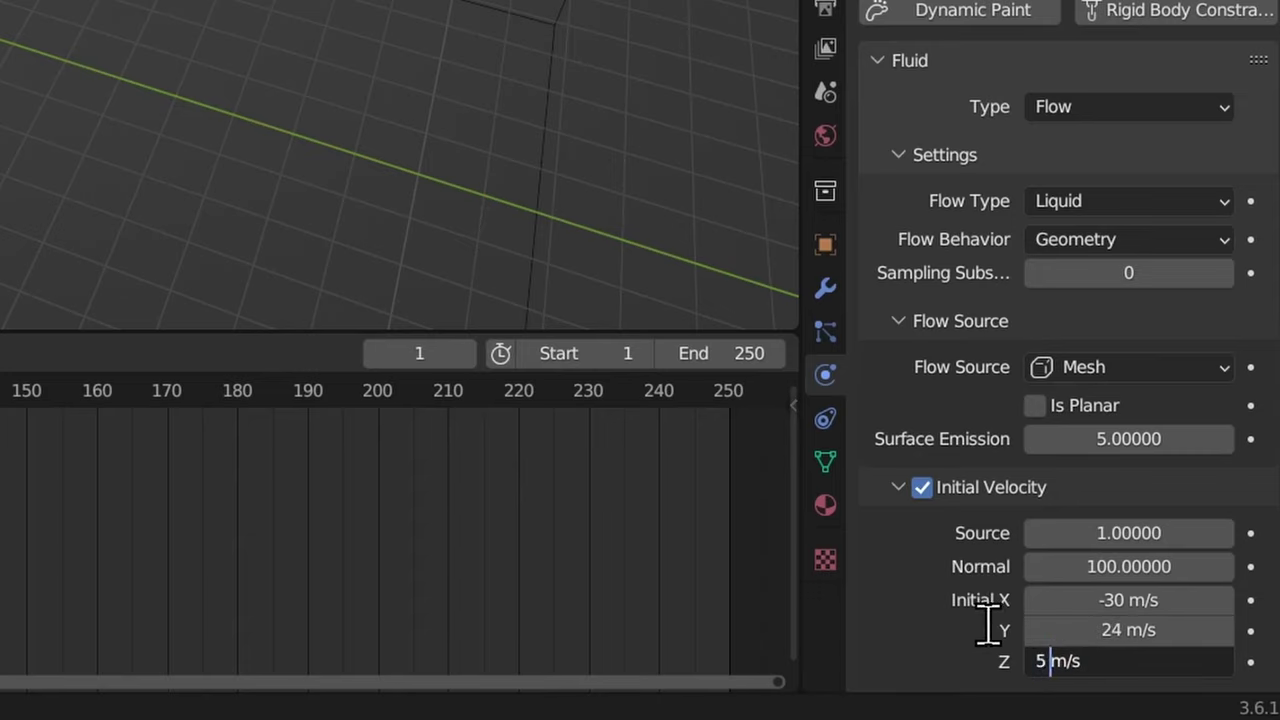
{"action": "type", "text": "*3"}
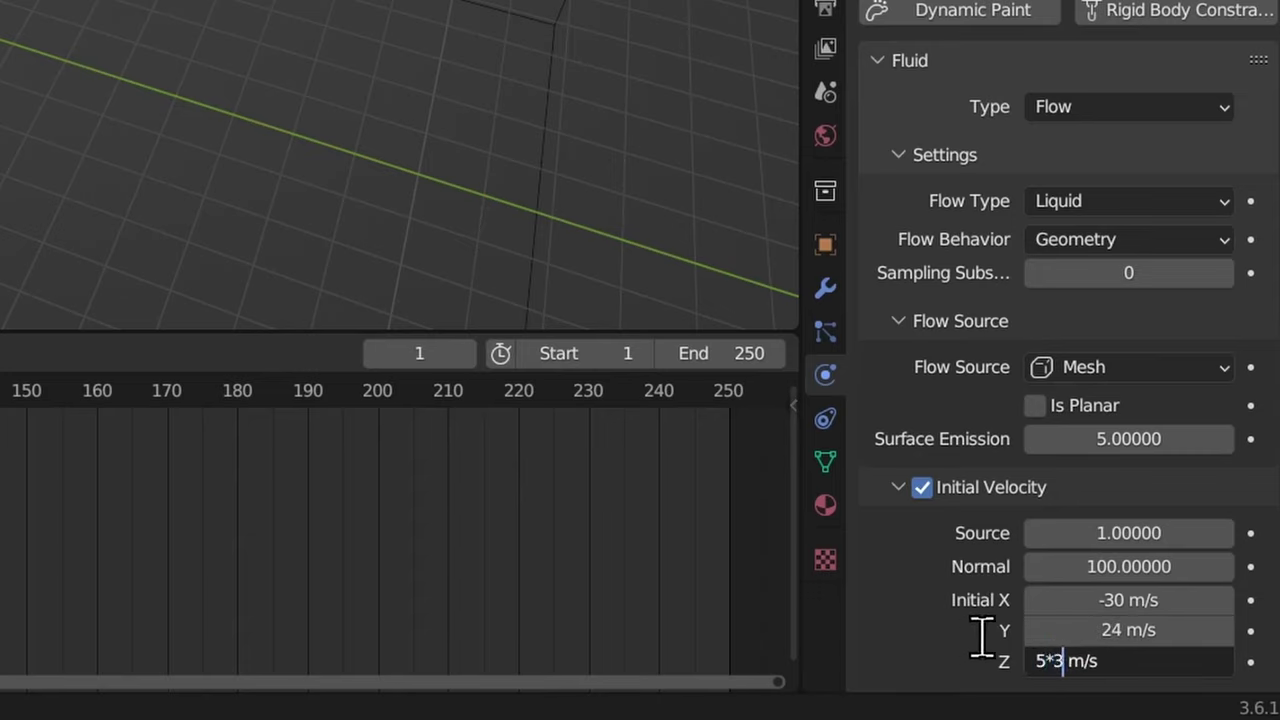
{"action": "key", "text": "Return"}
Select the domain cube, save the file, and set resolution divisions to 64
{"action": "left_click", "coordinate": [684, 285]}
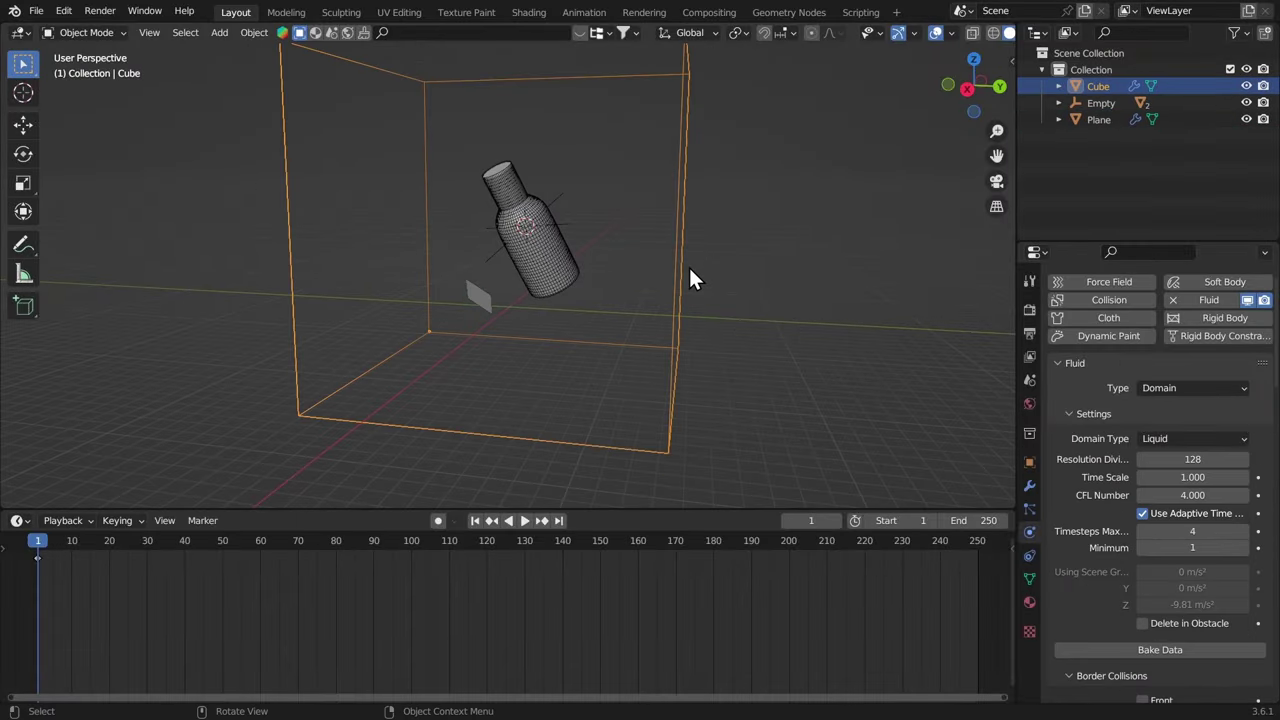
{"action": "key", "text": "ctrl+s"}
{"action": "left_click", "coordinate": [1150, 459]}
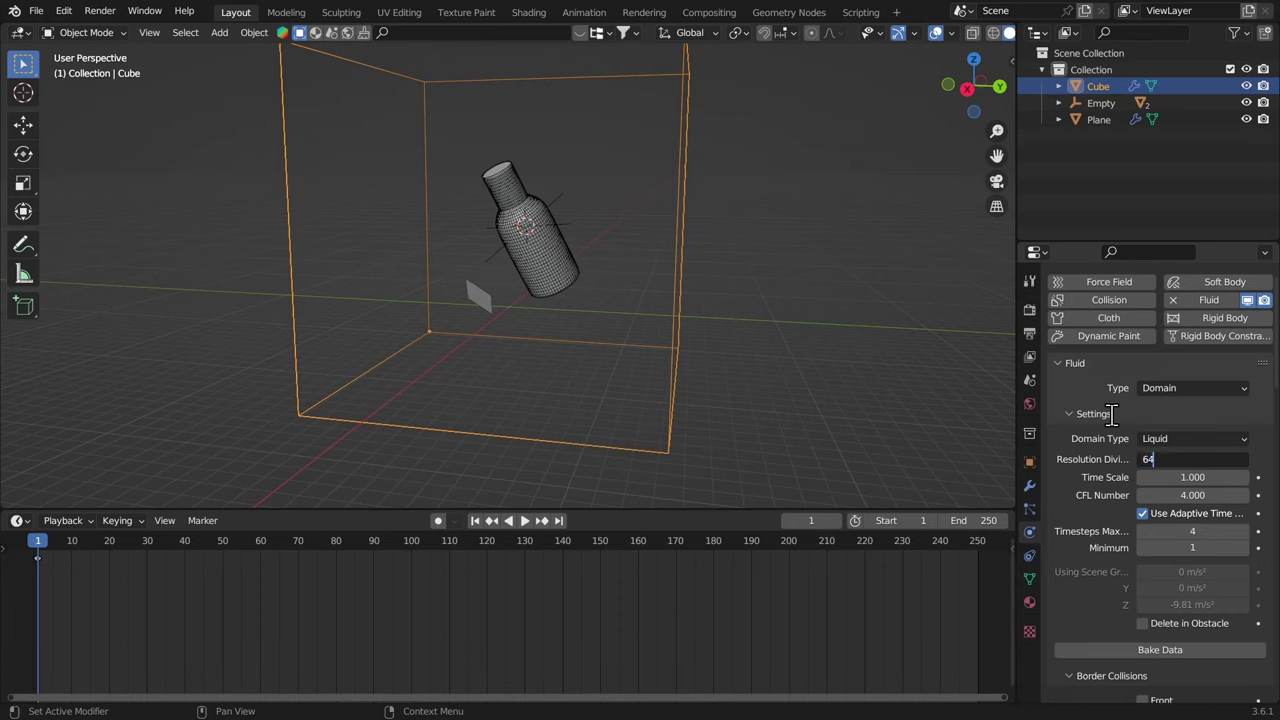
{"action": "key", "text": "Return"}
Run a partial fluid bake, cancel it, and play it back from frame 1
{"action": "left_click", "coordinate": [1087, 652]}
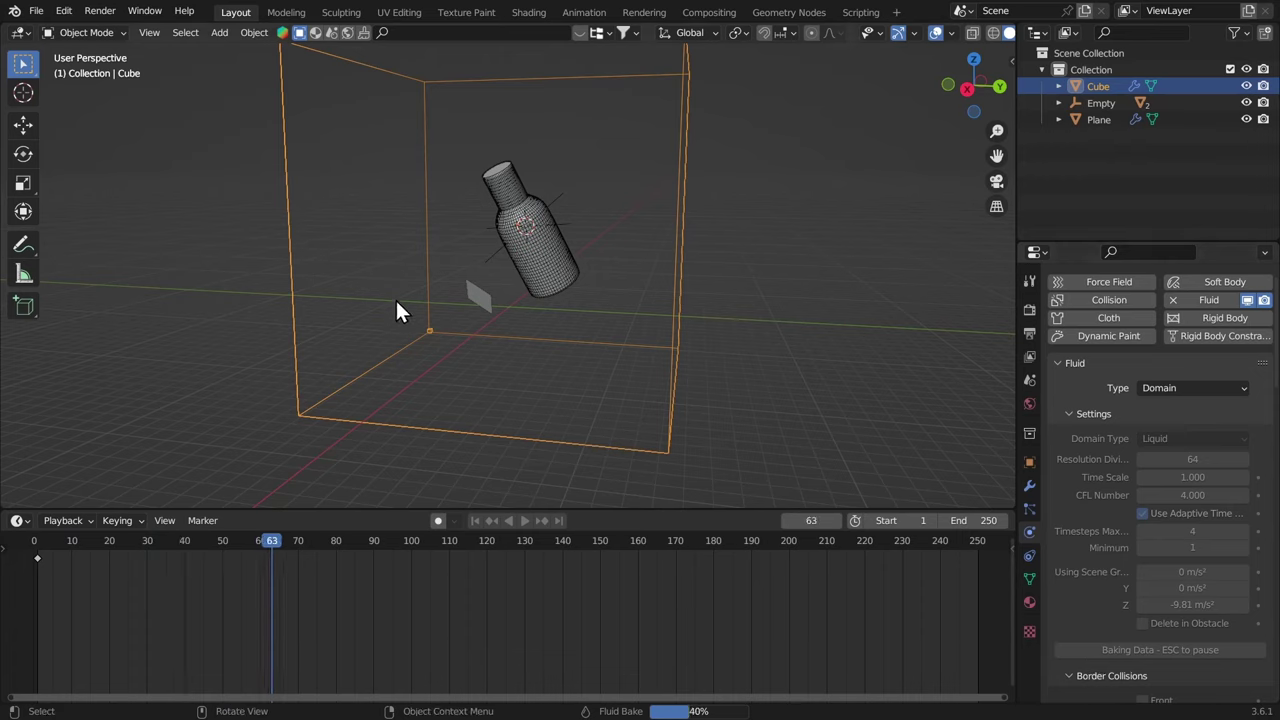
{"action": "key", "text": "Escape"}
{"action": "left_click", "coordinate": [38, 545]}
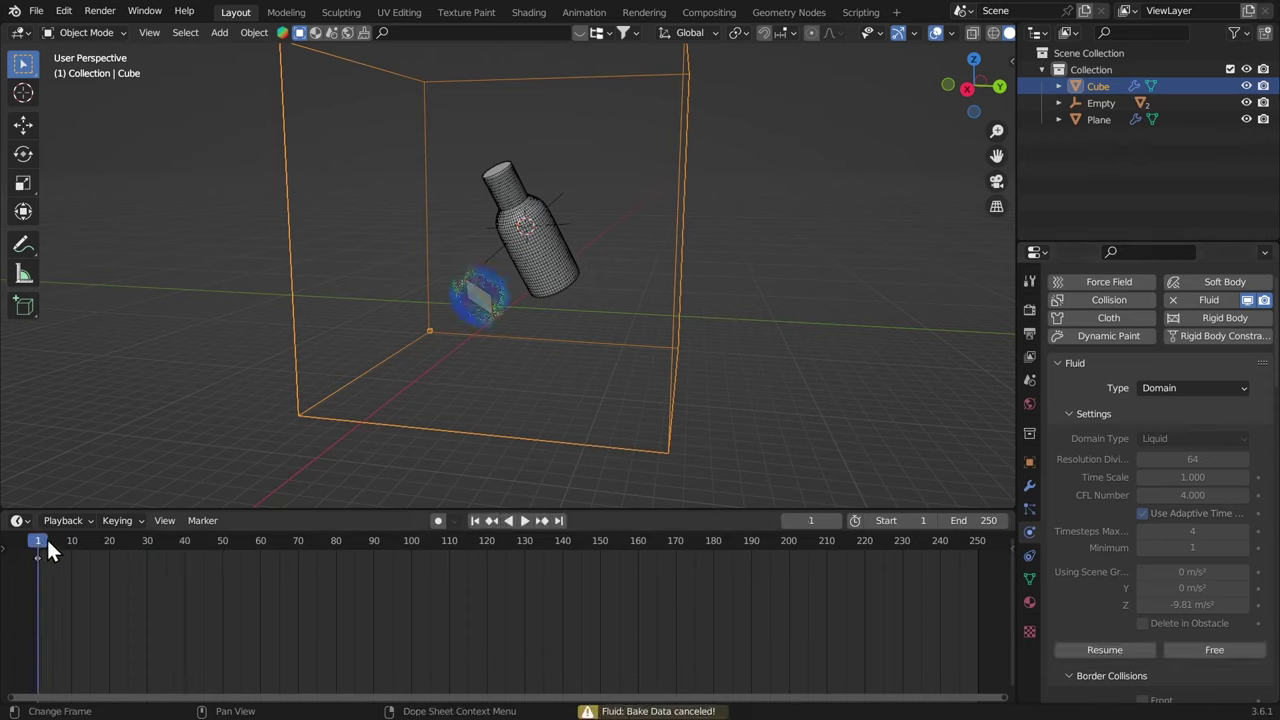
{"action": "key", "text": "space"}
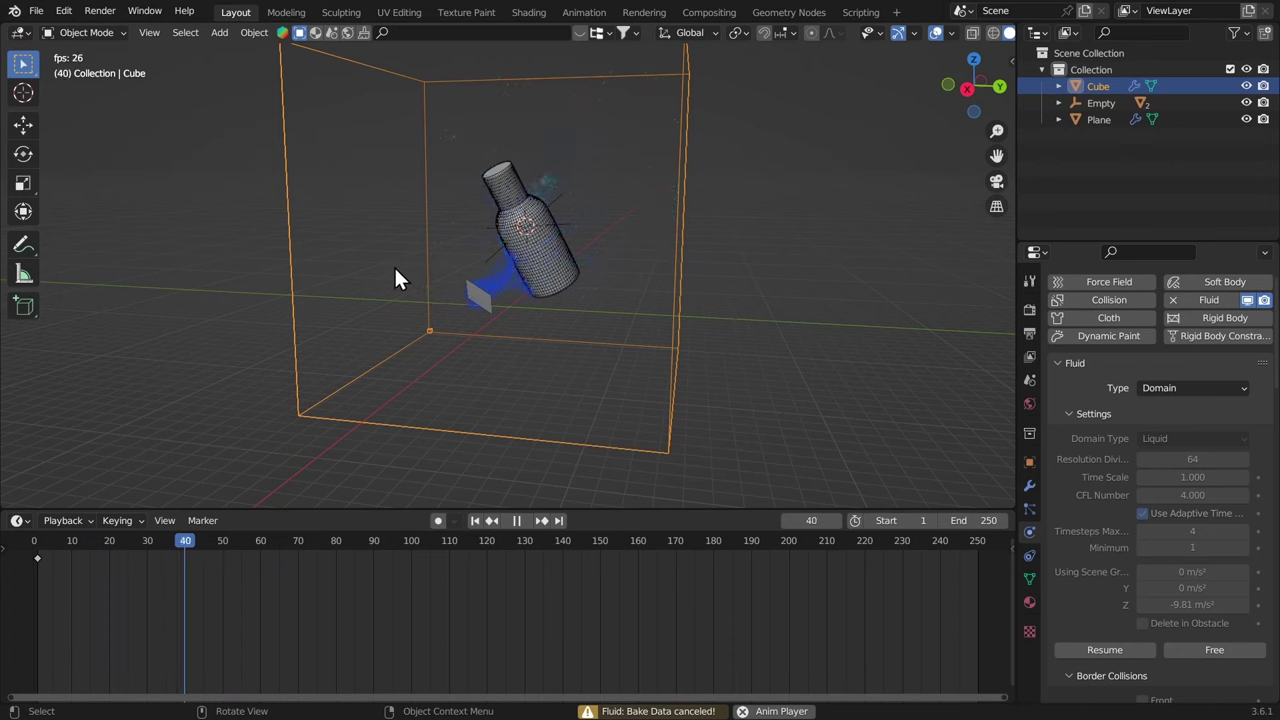
{"action": "key", "text": "space"}
{"action": "mouse_move", "coordinate": [394, 266]}
{"action": "middle_mouse_down"}
{"action": "mouse_move", "coordinate": [388, 280]}
{"action": "mouse_move", "coordinate": [751, 306]}
{"action": "mouse_move", "coordinate": [554, 277]}
{"action": "mouse_move", "coordinate": [420, 288]}
{"action": "mouse_move", "coordinate": [423, 267]}
{"action": "mouse_move", "coordinate": [377, 264]}
{"action": "middle_mouse_up"}
{"action": "key", "text": "space"}
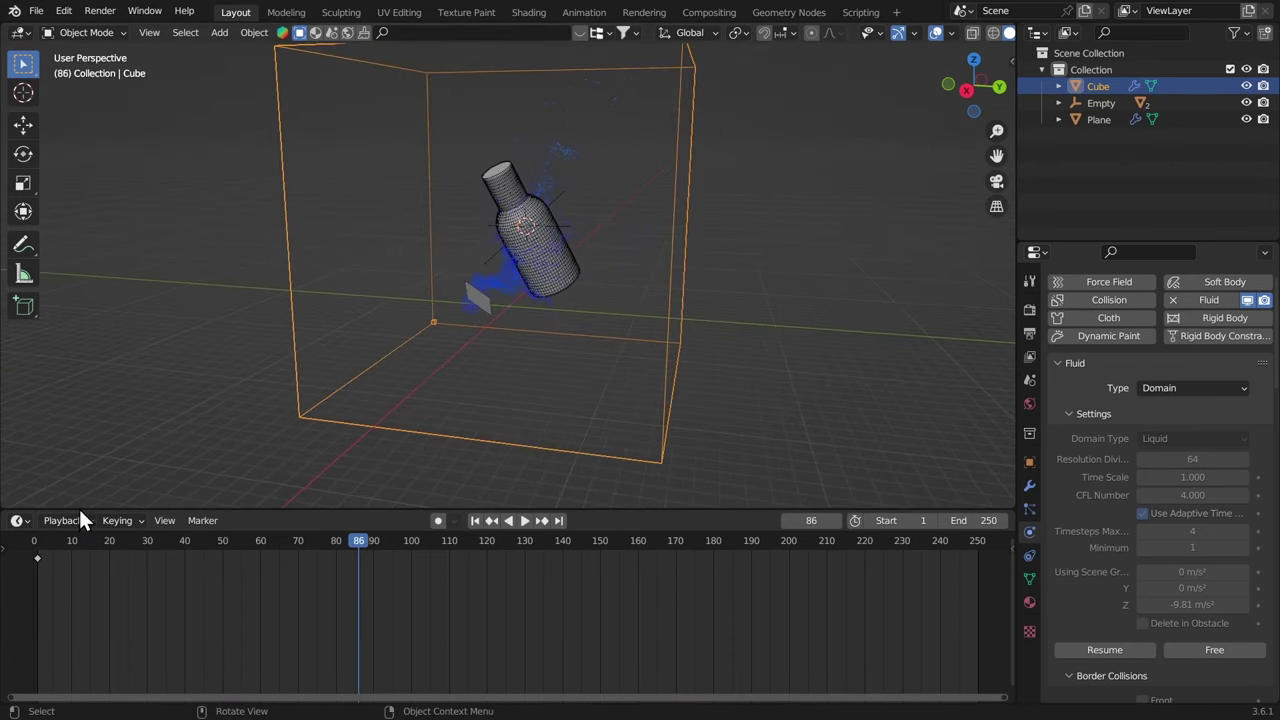
{"action": "left_click", "coordinate": [38, 545]}
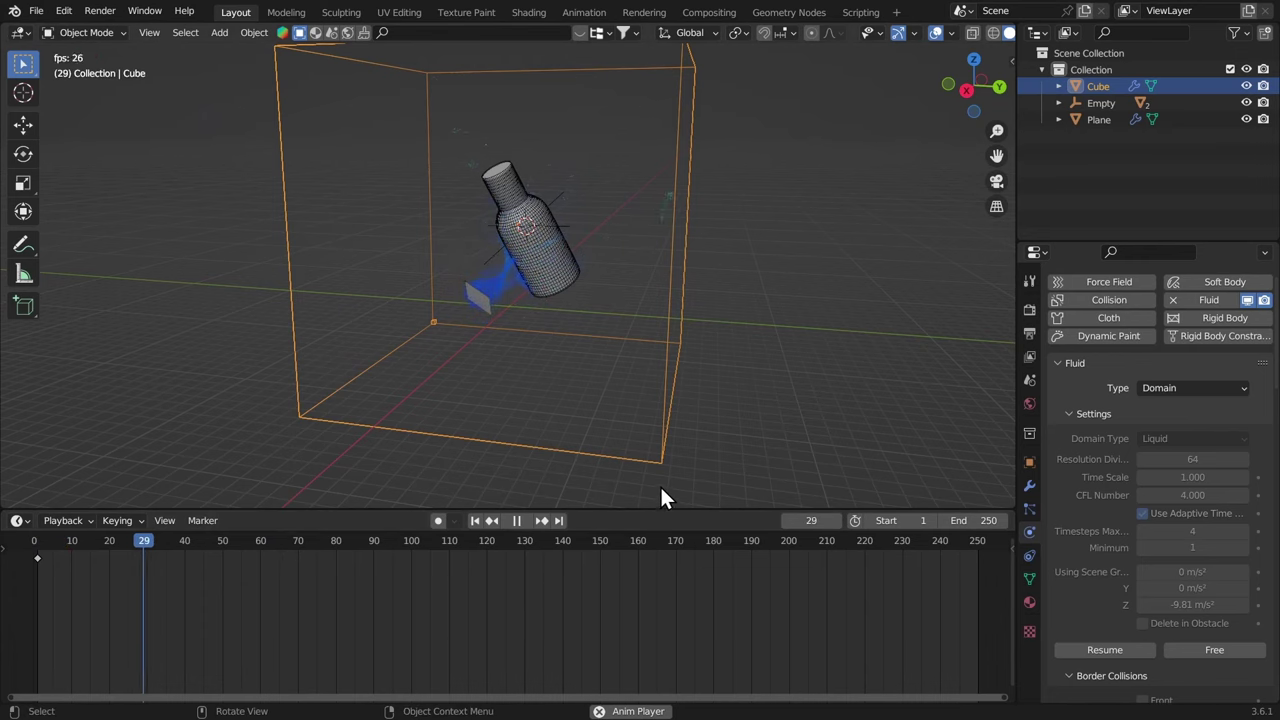
Stop playback, free the test bake, and set resolution divisions back to 128
{"action": "key", "text": "space"}
{"action": "left_click", "coordinate": [1208, 648]}
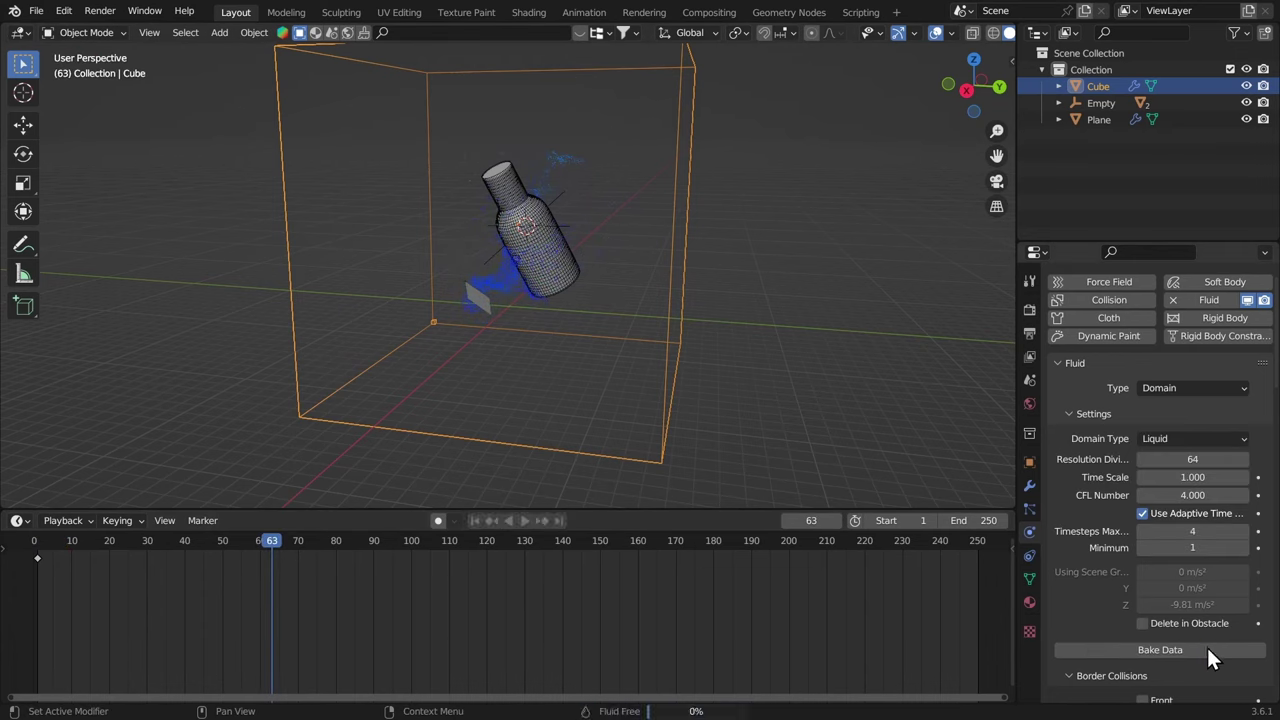
{"action": "scroll", "coordinate": [1136, 566], "scroll_direction": "down", "scroll_amount": 1}
{"action": "middle_click_drag", "start_coordinate": [580, 300], "coordinate": [718, 320]}
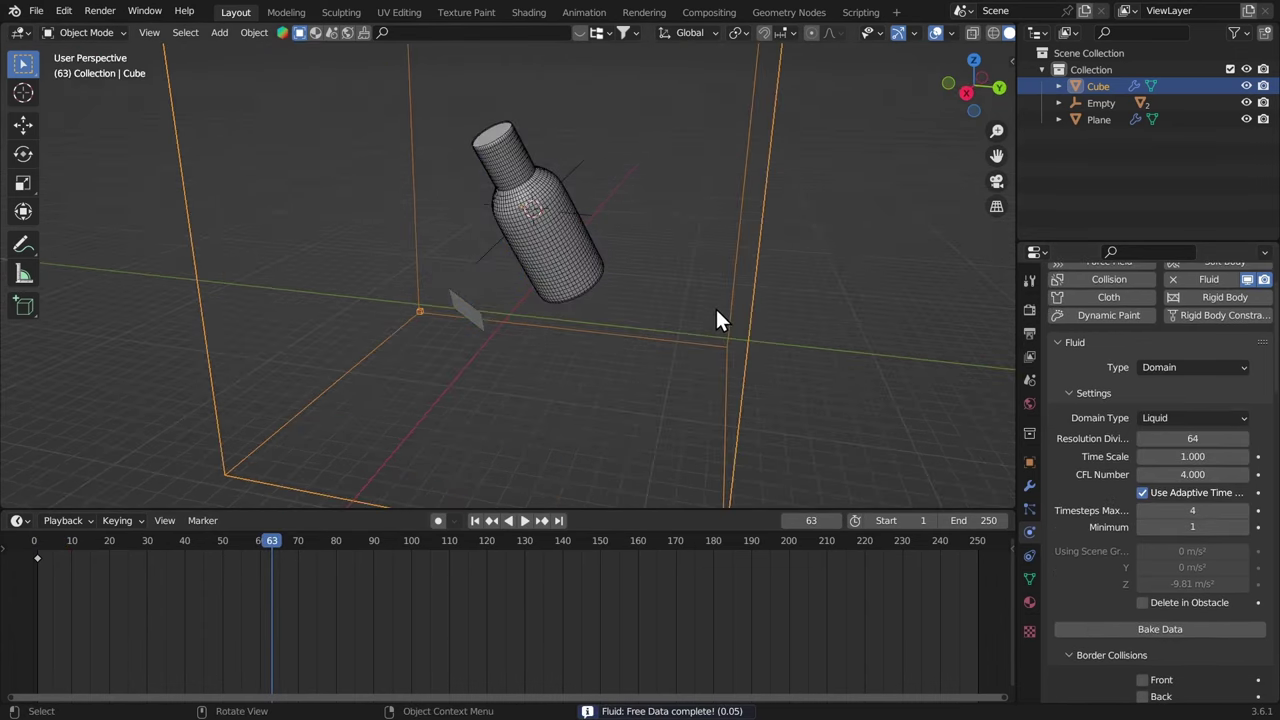
{"action": "left_click", "coordinate": [1155, 438]}
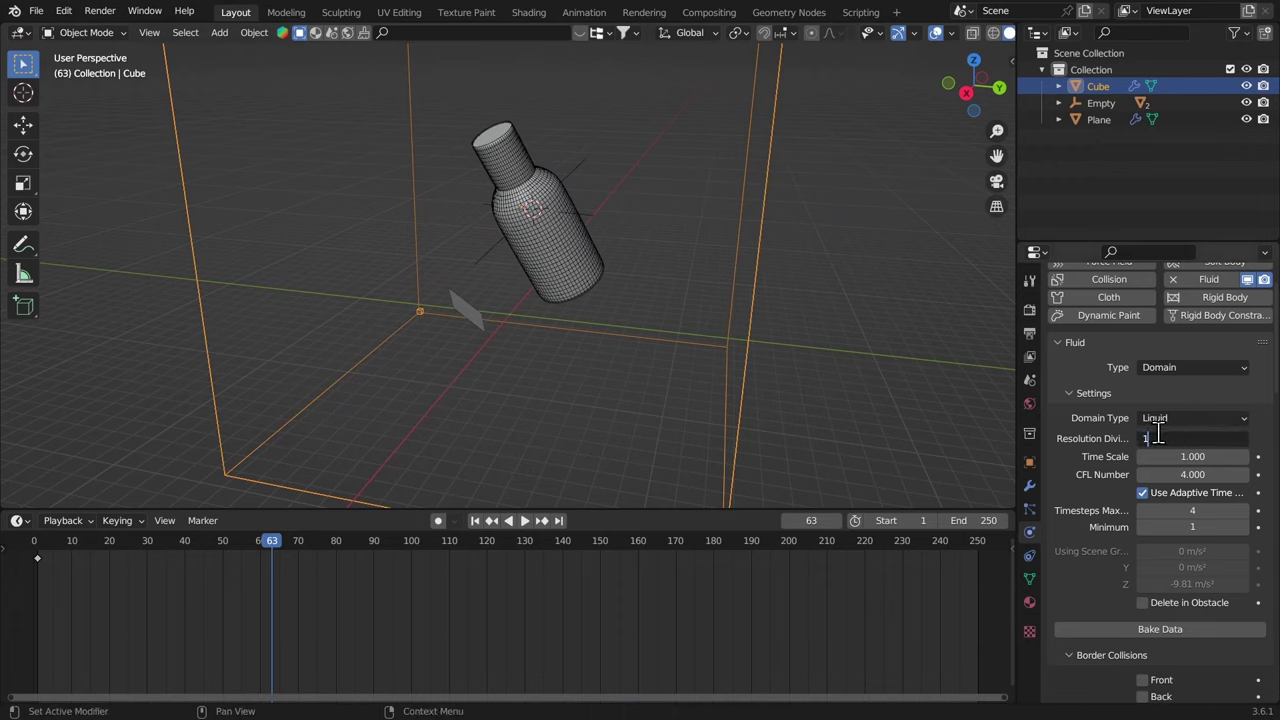
{"action": "key", "text": "Return"}
Save the blend file and move the playhead to around frame 48
{"action": "scroll", "coordinate": [1095, 525], "scroll_direction": "down", "scroll_amount": 2}
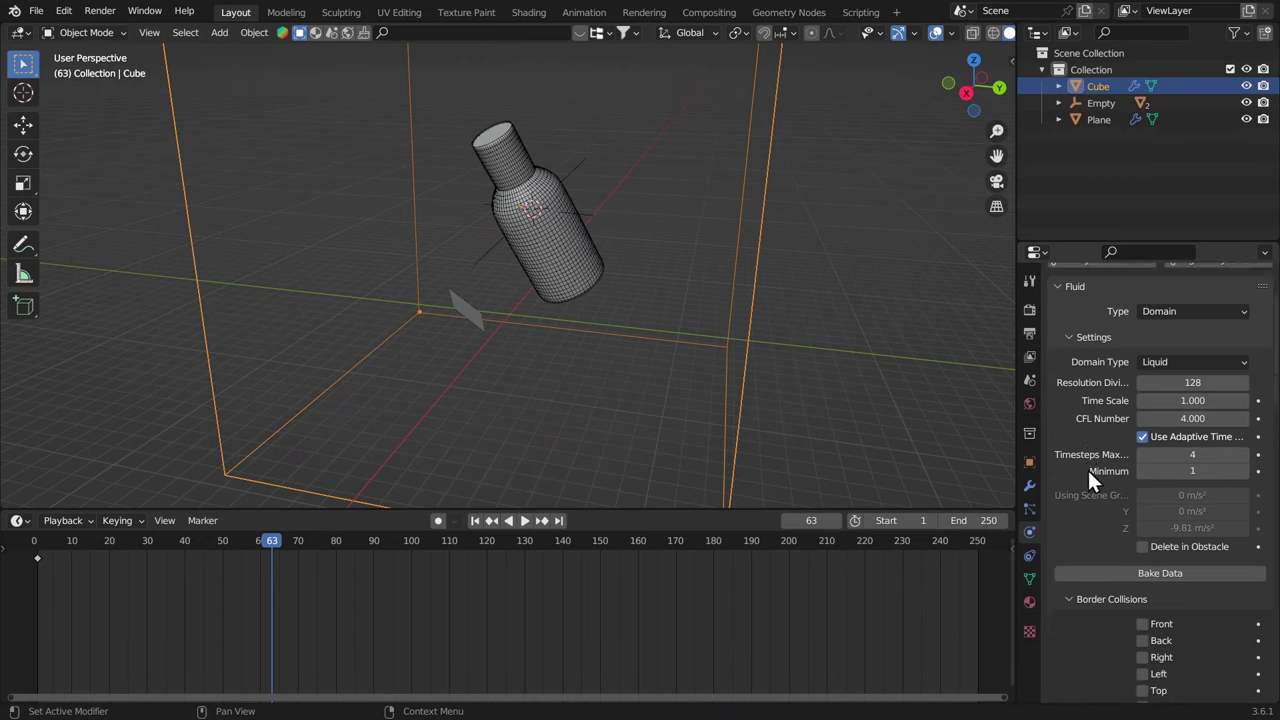
{"action": "key", "text": "ctrl+s"}
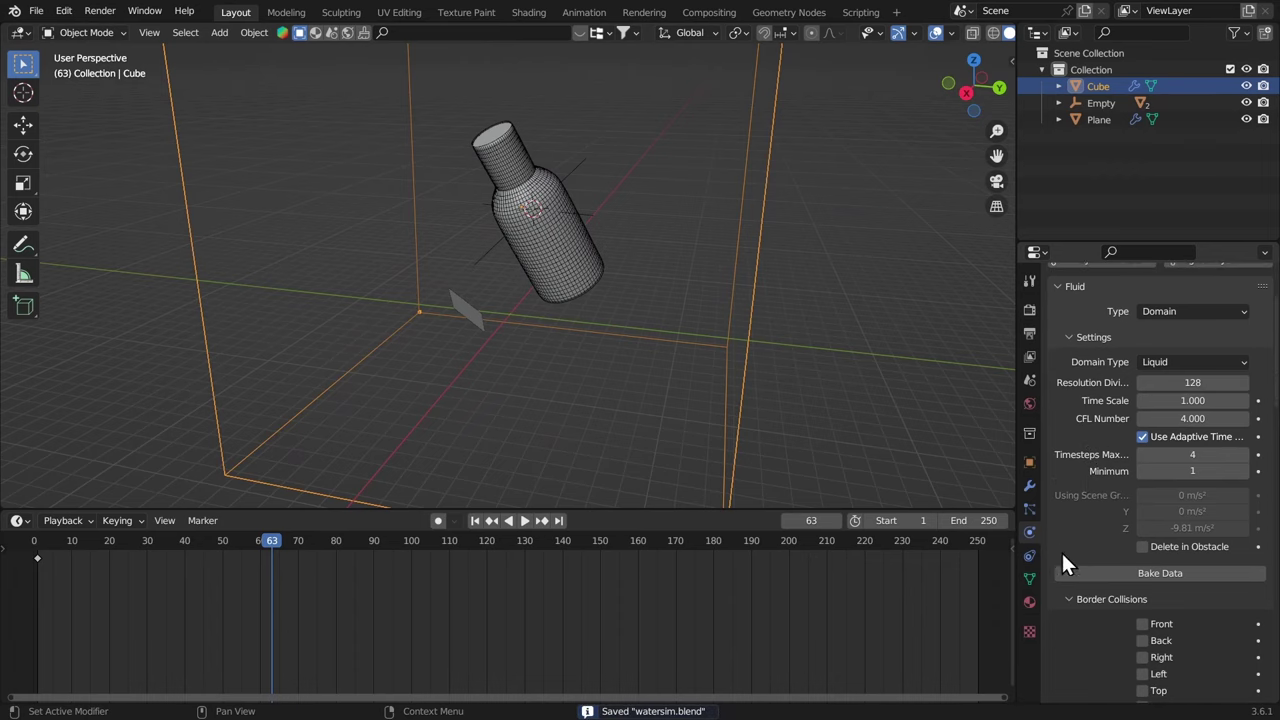
{"action": "scroll", "coordinate": [1090, 555], "scroll_direction": "down", "scroll_amount": 1}
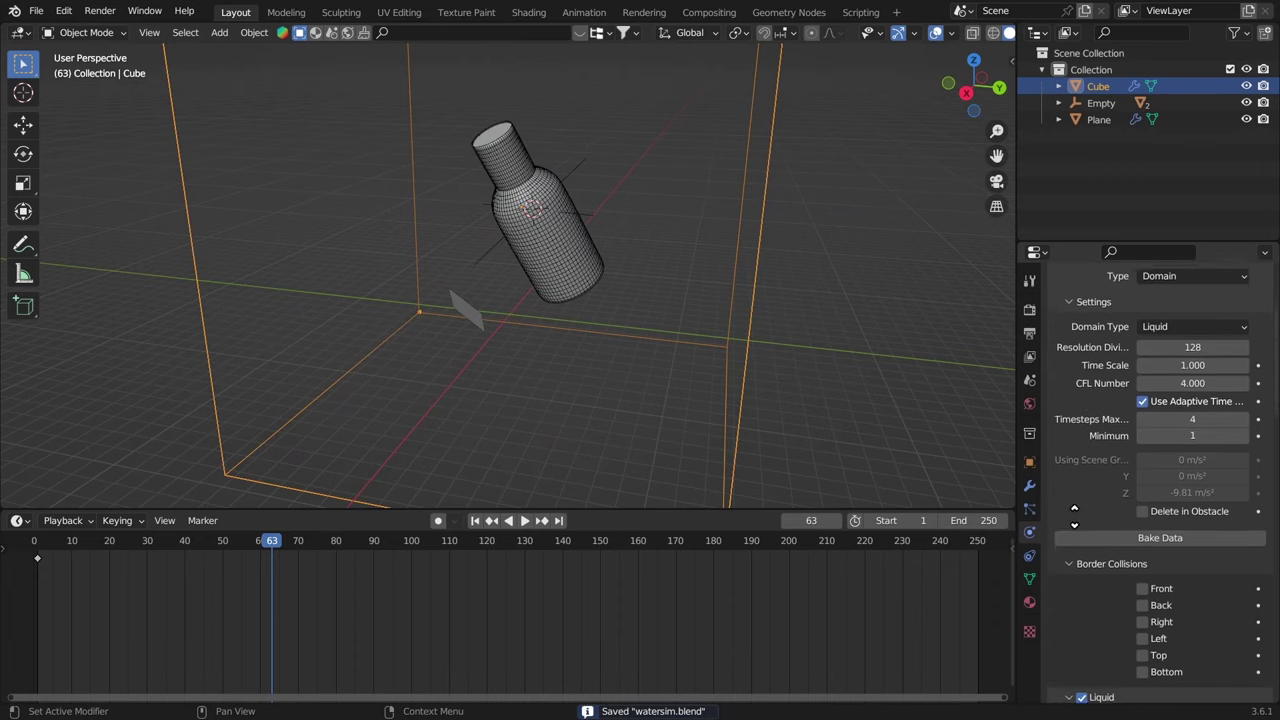
{"action": "left_click", "coordinate": [213, 550]}
Keyframe Time Scale at 1.0 on frame 50 and 0.3 on frame 51
{"action": "key", "text": "space"}
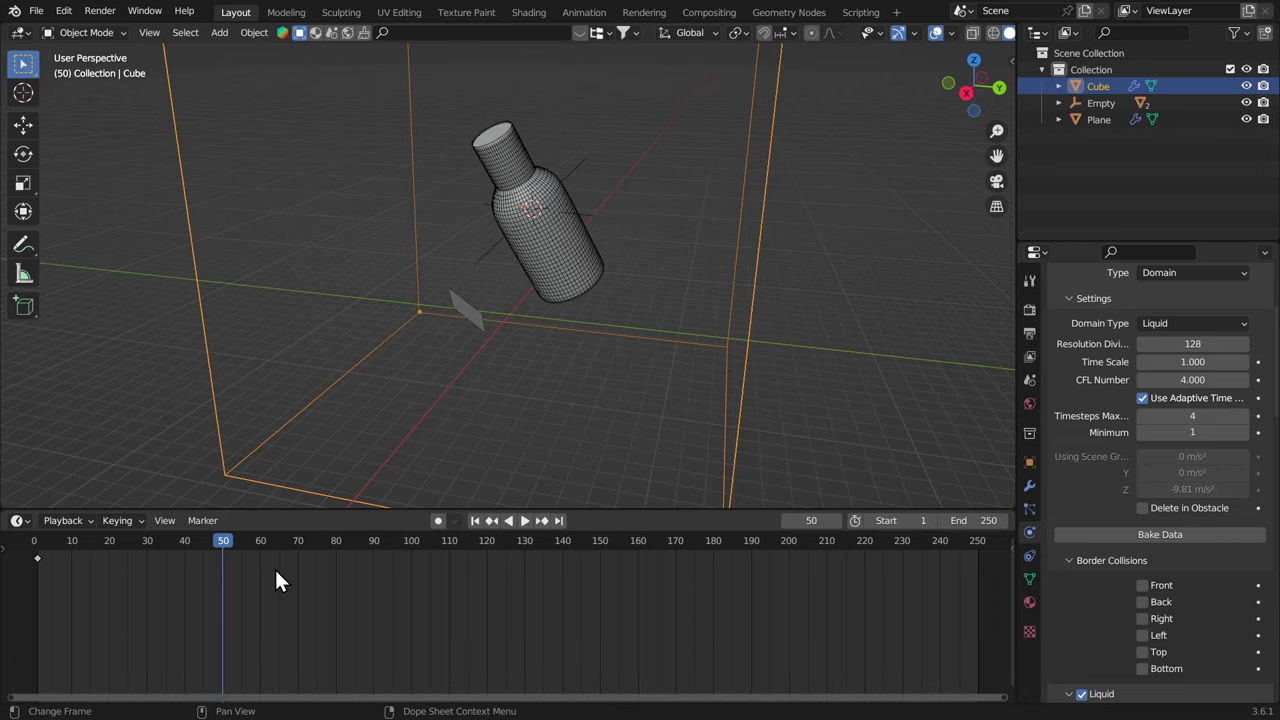
{"action": "scroll", "coordinate": [1113, 370], "scroll_direction": "up", "scroll_amount": 2}
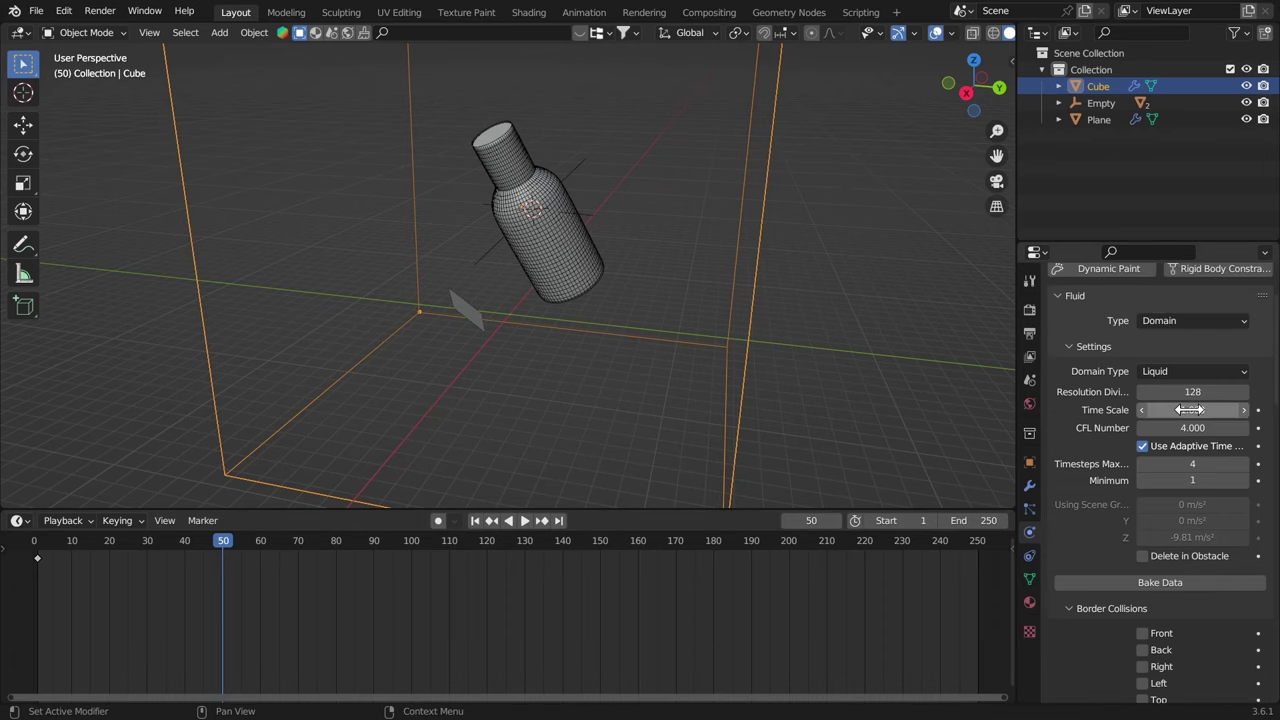
{"action": "left_click", "coordinate": [1258, 410]}
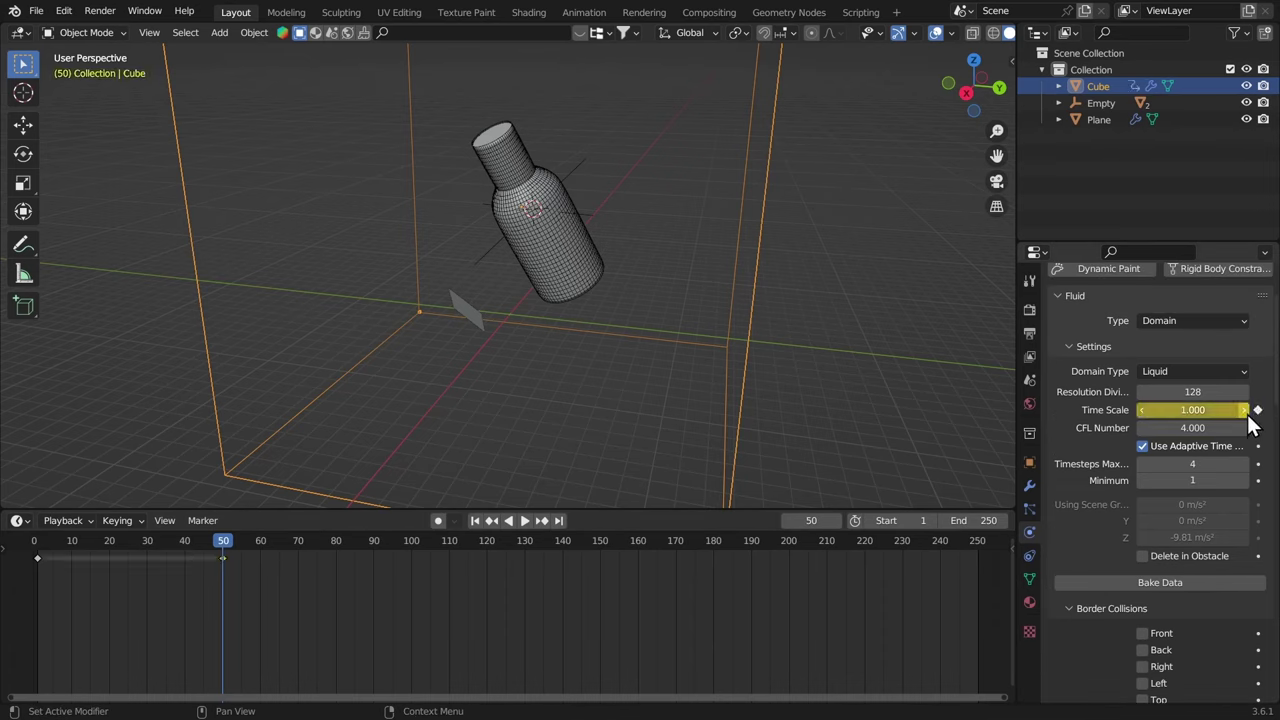
{"action": "key", "text": "Right"}
{"action": "left_click", "coordinate": [1186, 410]}
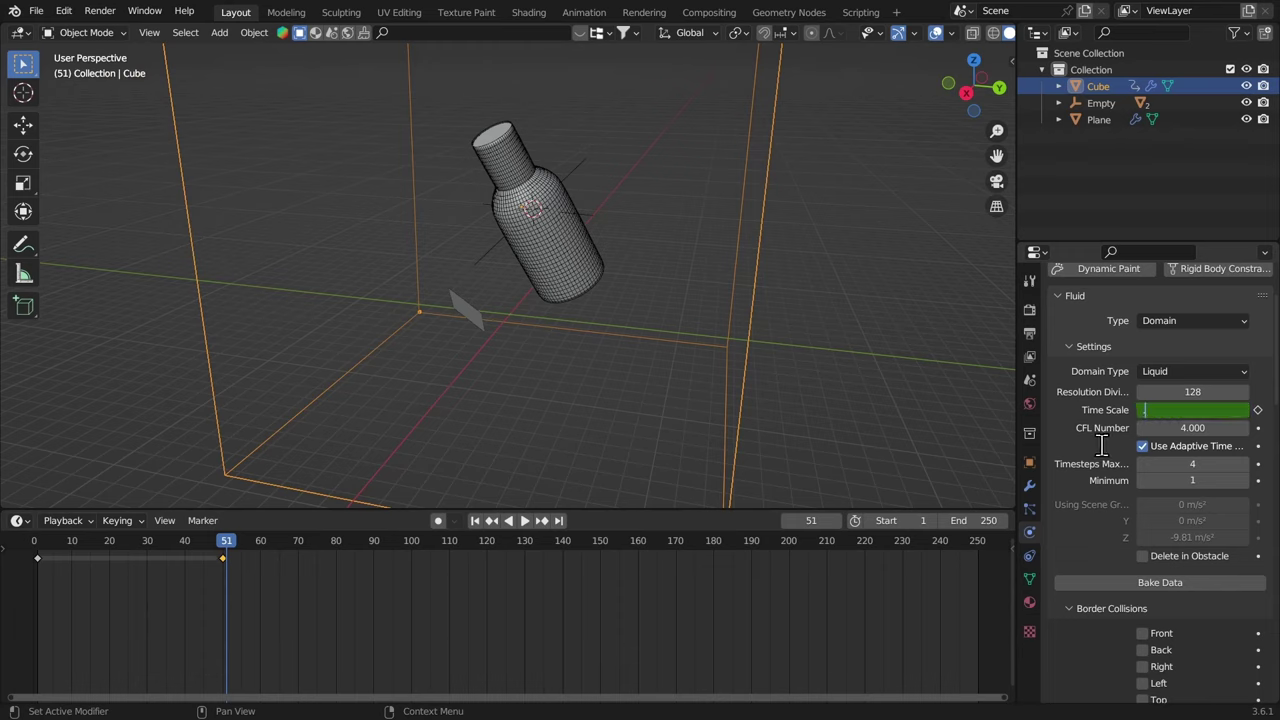
{"action": "type", "text": "0.3"}
{"action": "key", "text": "Return"}
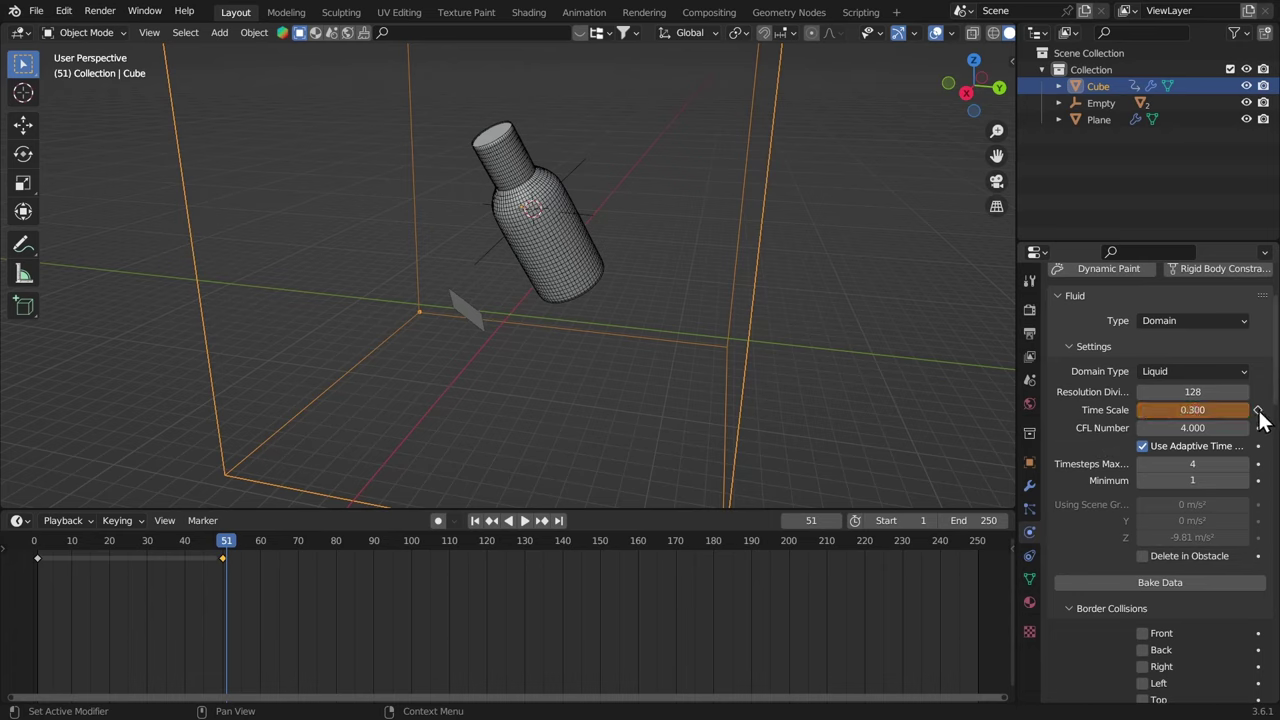
{"action": "left_click", "coordinate": [1258, 410]}
Save the file and set the animation end frame to 150
{"action": "scroll", "coordinate": [1100, 465], "scroll_direction": "down", "scroll_amount": 1}
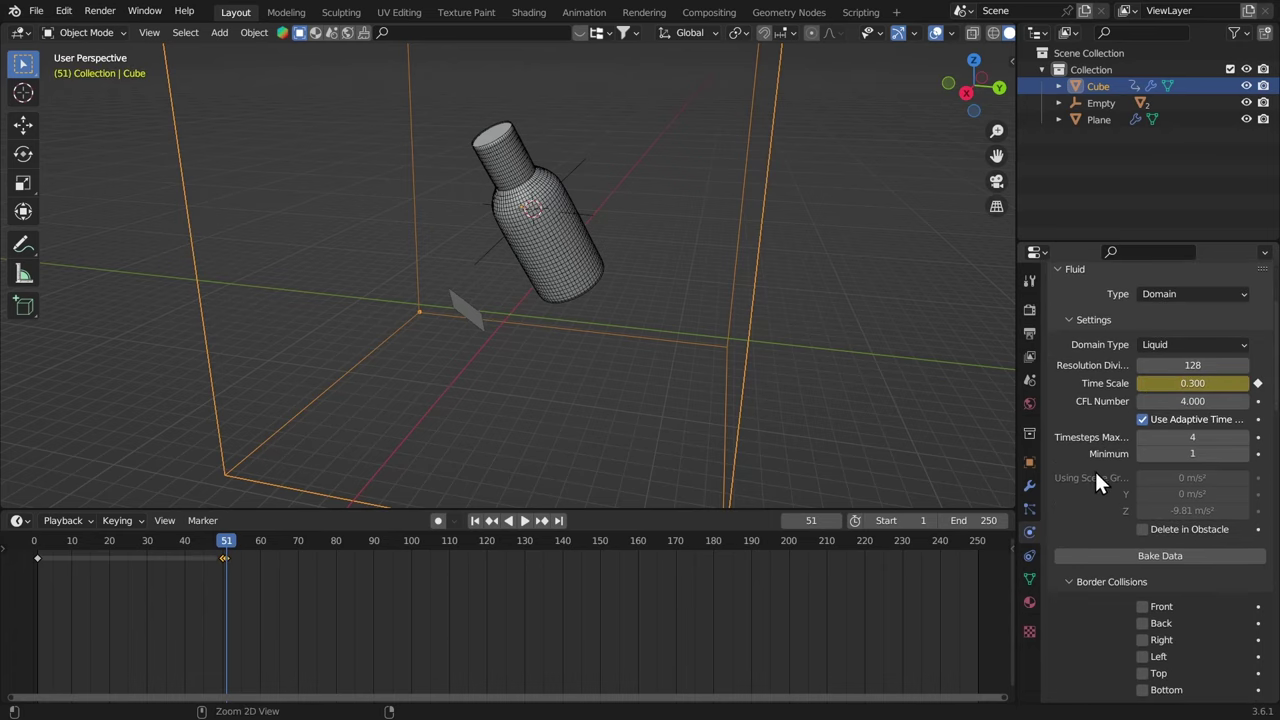
{"action": "key", "text": "ctrl+s"}
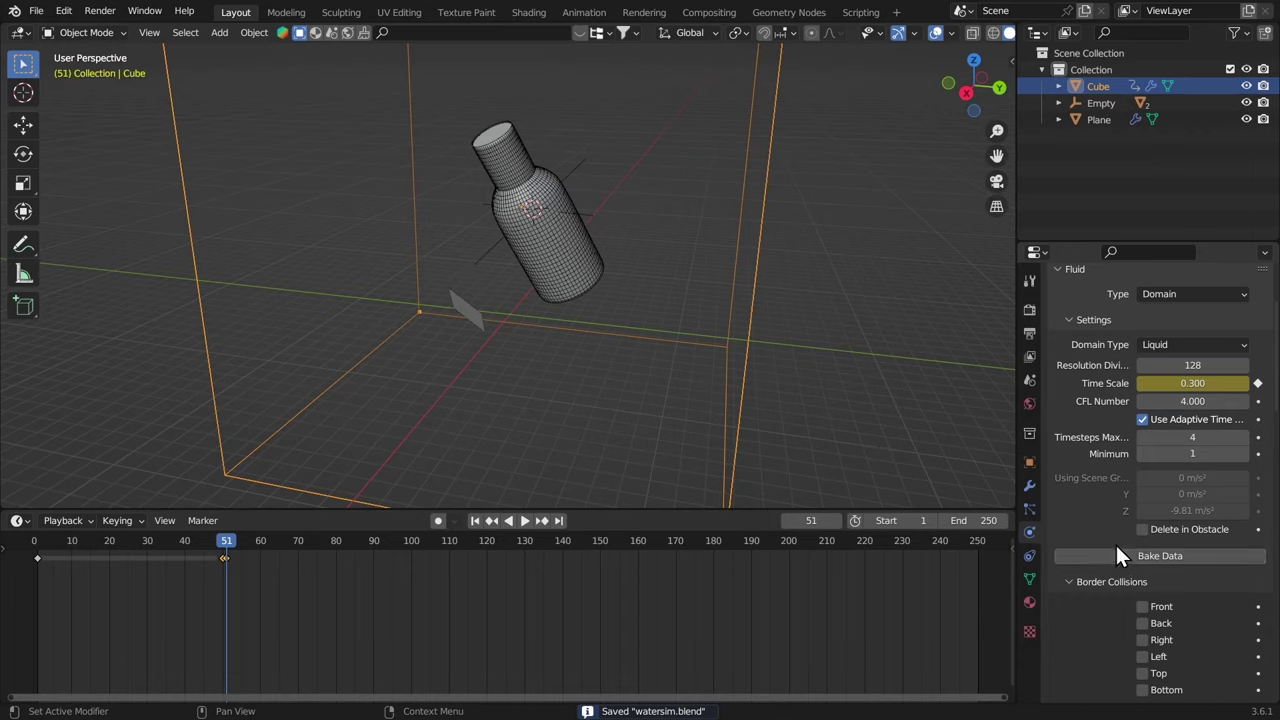
{"action": "left_click", "coordinate": [968, 521]}
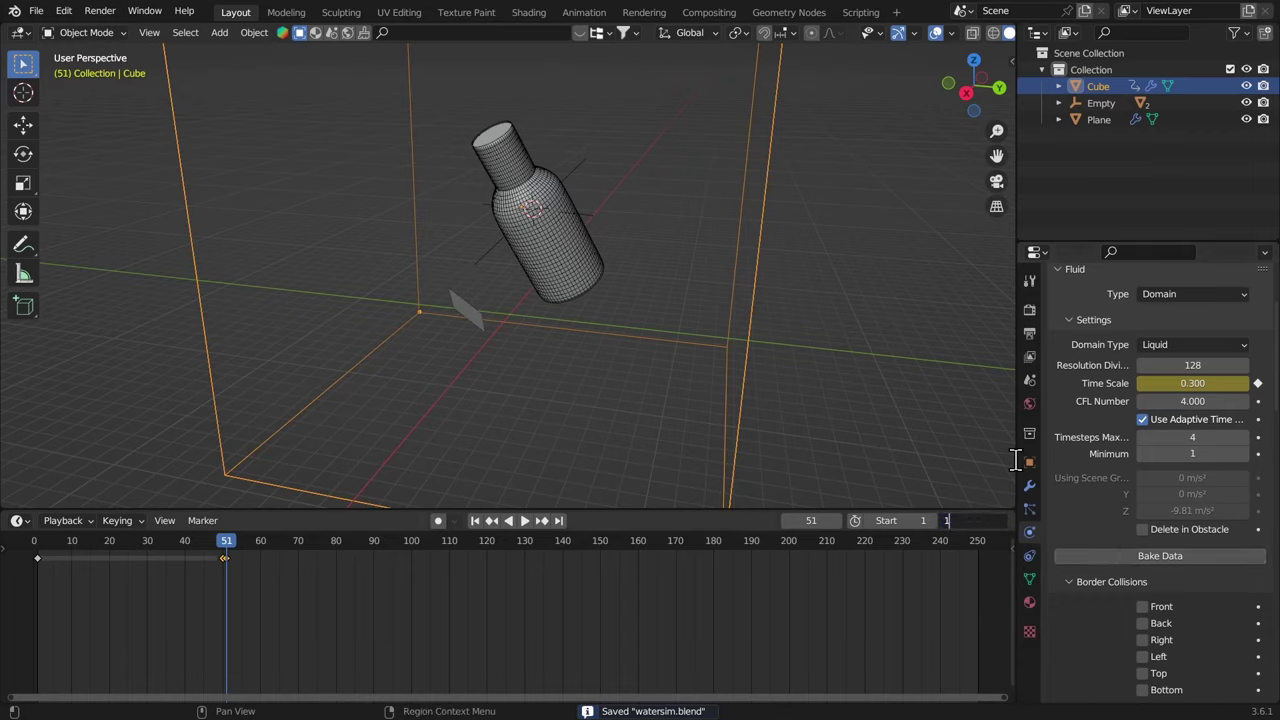
{"action": "type", "text": "150"}
{"action": "key", "text": "Return"}
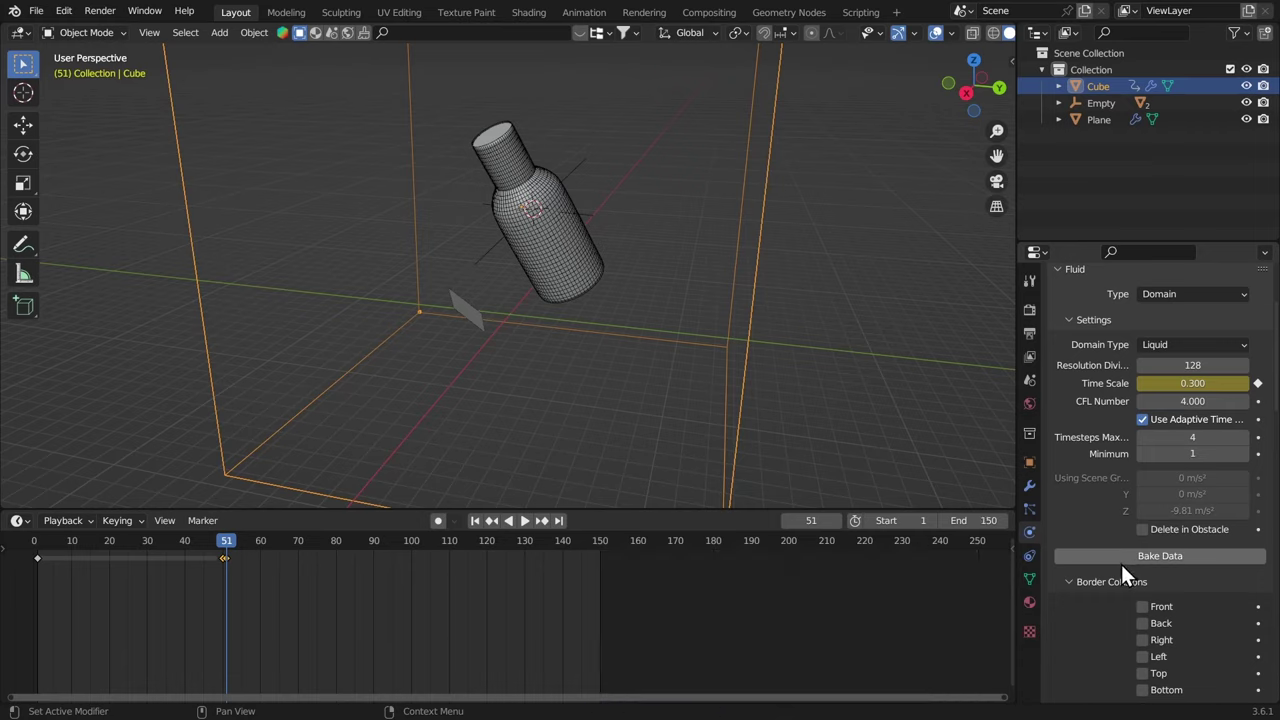
Bake the full-resolution fluid to about 70%, cancel, and inspect frame 1 around the bottle
{"action": "left_click", "coordinate": [1128, 557]}
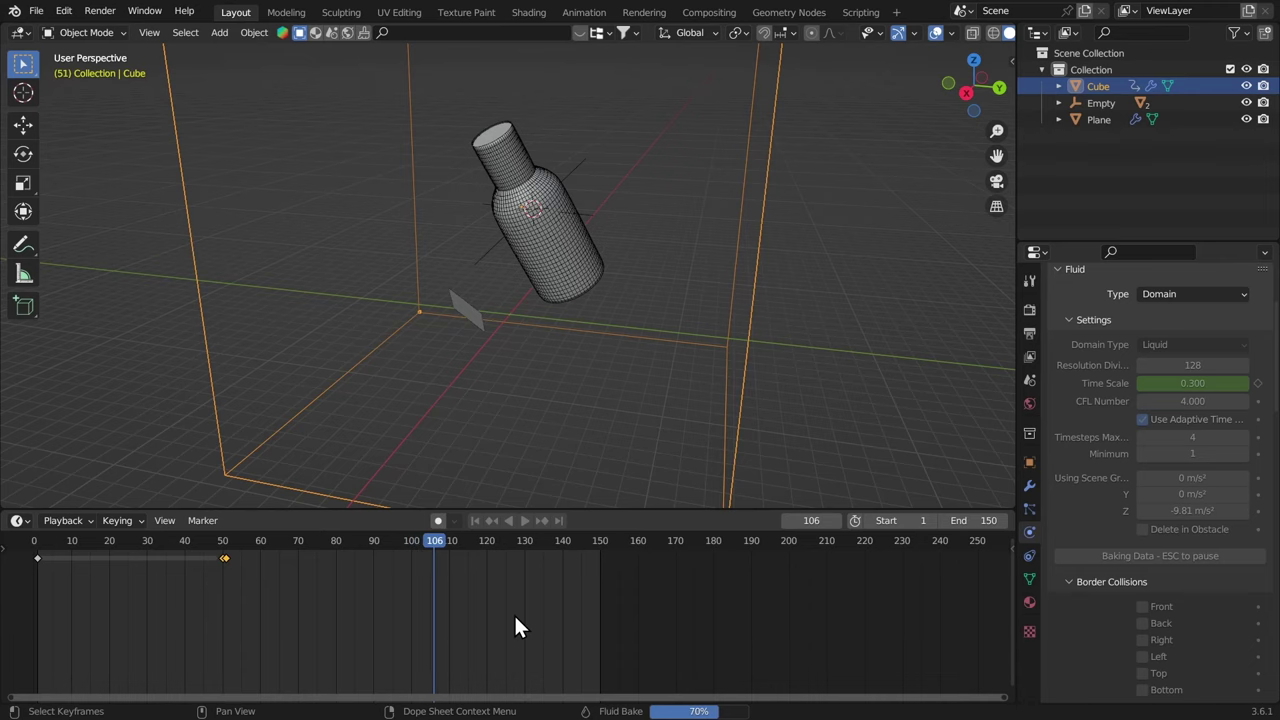
{"action": "key", "text": "Escape"}
{"action": "left_click", "coordinate": [42, 539]}
{"action": "middle_click_drag", "start_coordinate": [420, 340], "coordinate": [446, 297]}
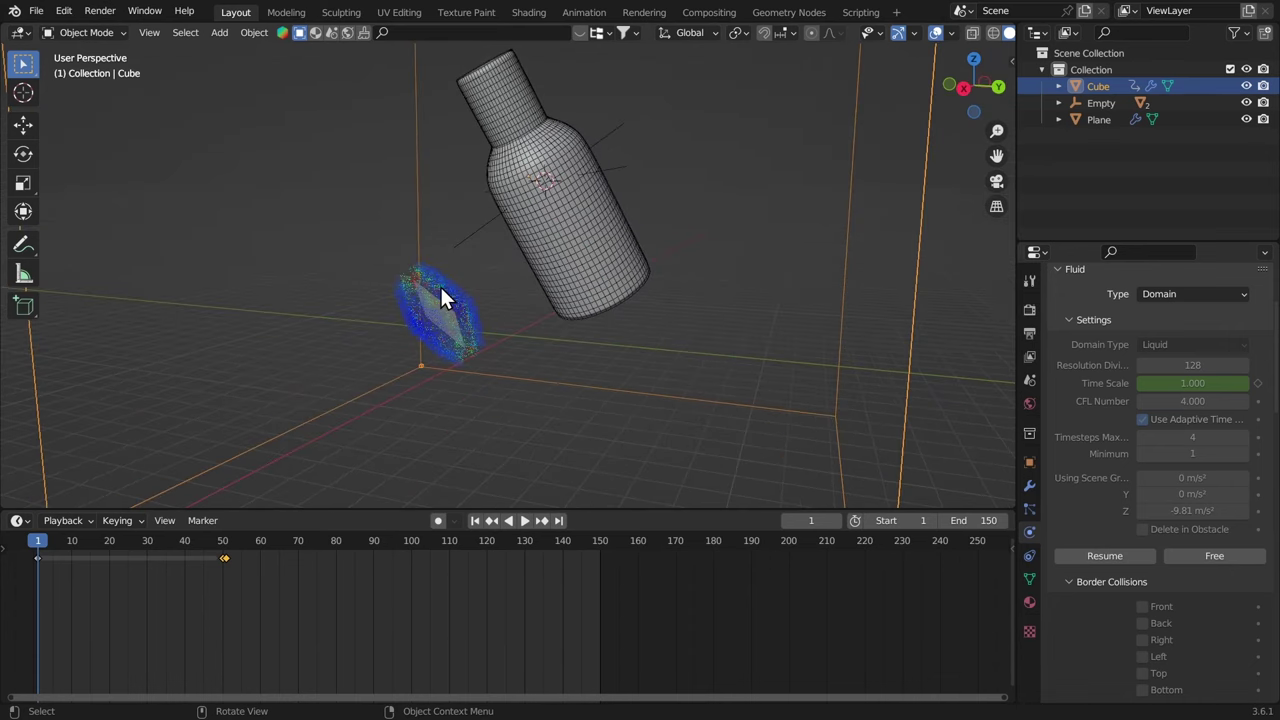
{"action": "middle_click_drag", "start_coordinate": [425, 310], "coordinate": [477, 319]}
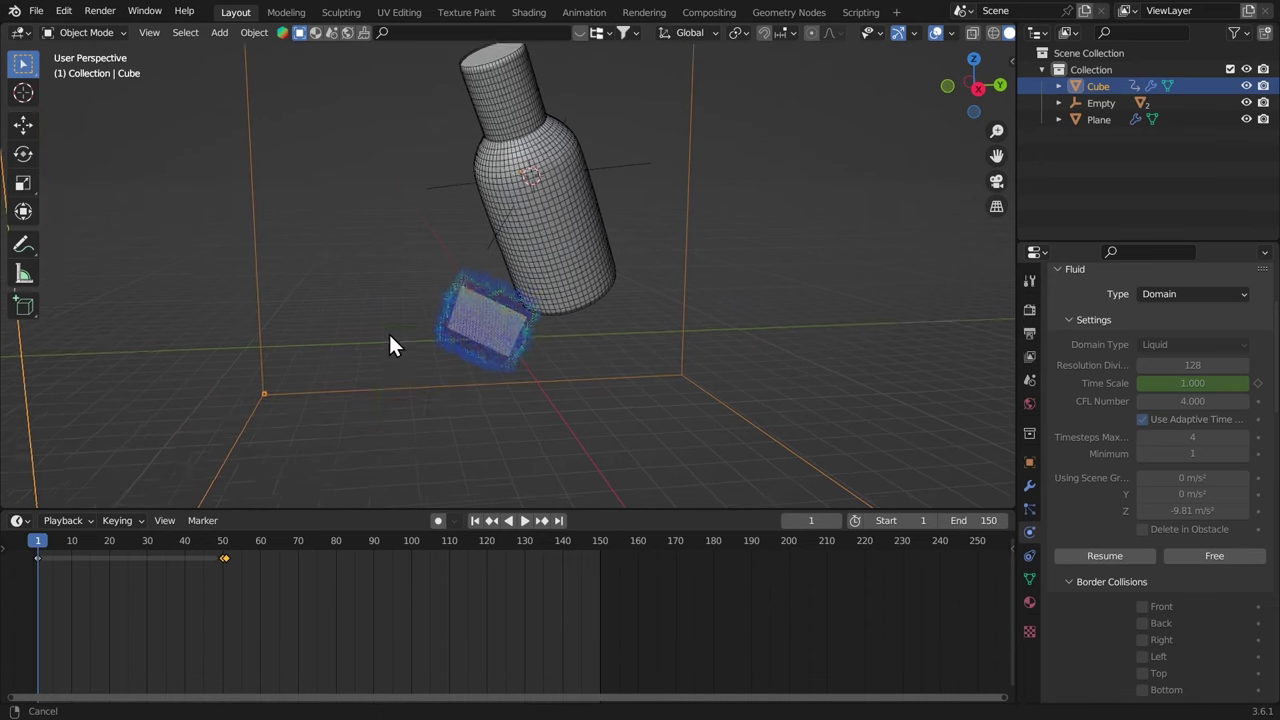
Watch the liquid stream strike the tilted bottle, stopping playback at frame 62
{"action": "scroll", "coordinate": [391, 340], "scroll_direction": "up", "scroll_amount": 3}
{"action": "left_click", "coordinate": [436, 335]}
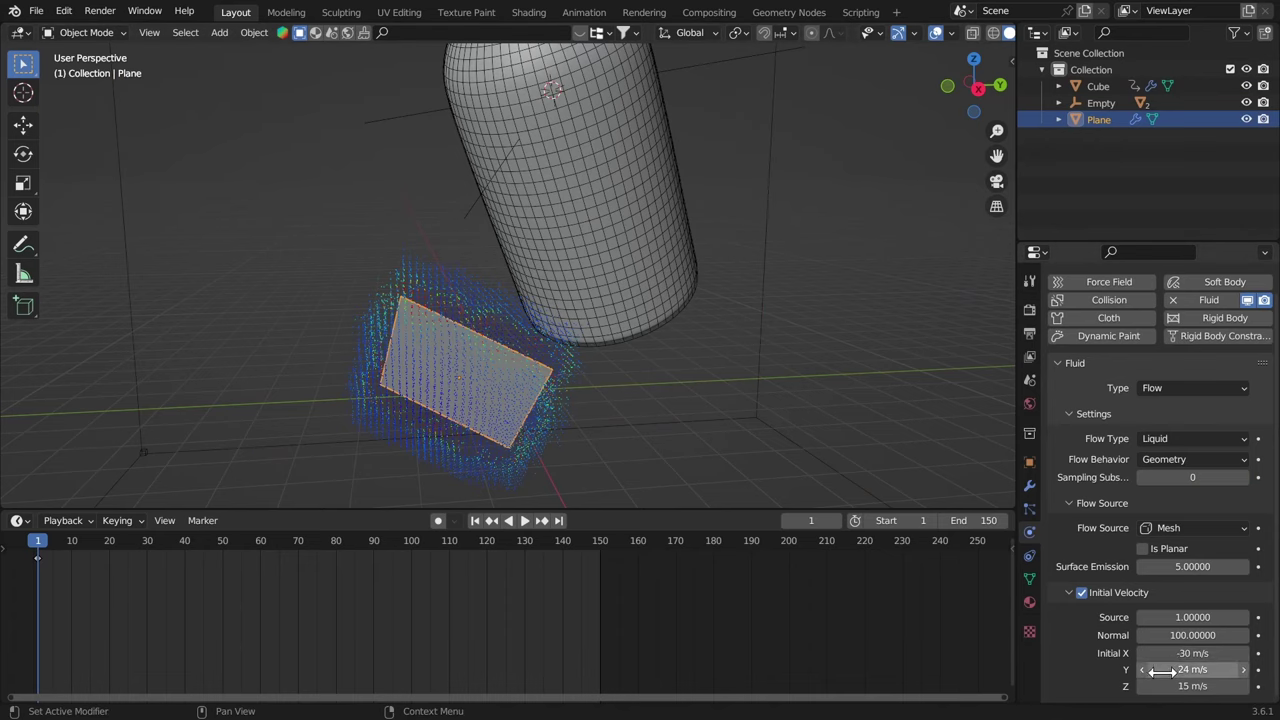
{"action": "middle_click_drag", "start_coordinate": [649, 380], "coordinate": [378, 362]}
{"action": "left_click", "coordinate": [378, 362]}
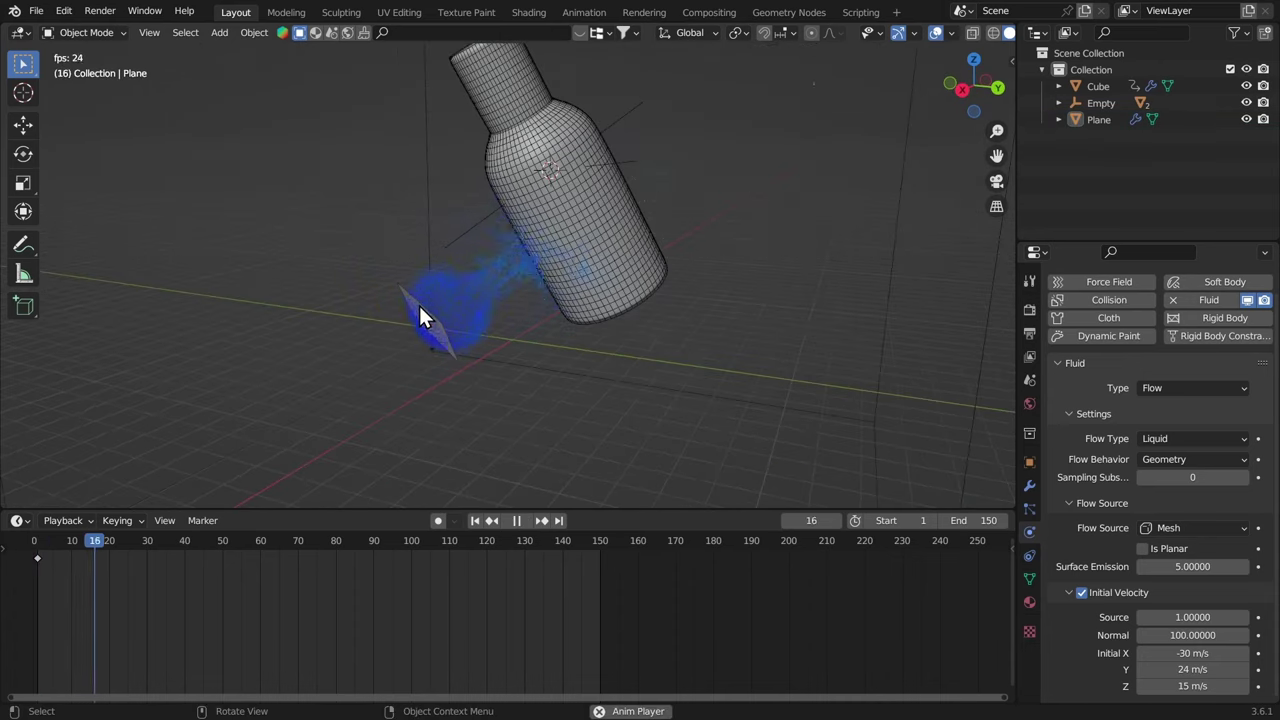
{"action": "mouse_move", "coordinate": [417, 314]}
{"action": "middle_mouse_down"}
{"action": "mouse_move", "coordinate": [466, 294]}
{"action": "mouse_move", "coordinate": [586, 337]}
{"action": "mouse_move", "coordinate": [551, 394]}
{"action": "mouse_move", "coordinate": [466, 287]}
{"action": "mouse_move", "coordinate": [423, 354]}
{"action": "mouse_move", "coordinate": [416, 327]}
{"action": "middle_mouse_up"}
{"action": "key", "text": "space"}
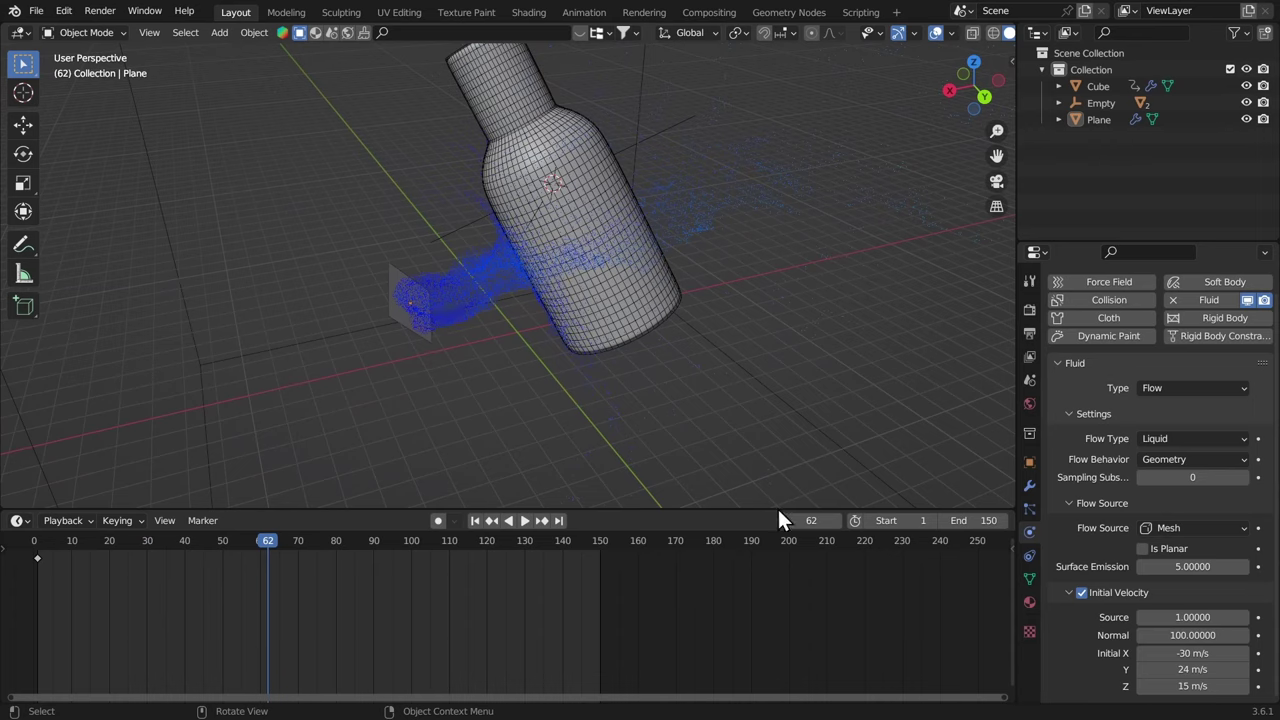
Bake the Cube domain's liquid mesh and cancel the bake partway, near 56%
{"action": "left_click", "coordinate": [783, 413]}
{"action": "scroll", "coordinate": [1080, 652], "scroll_direction": "down", "scroll_amount": 15}
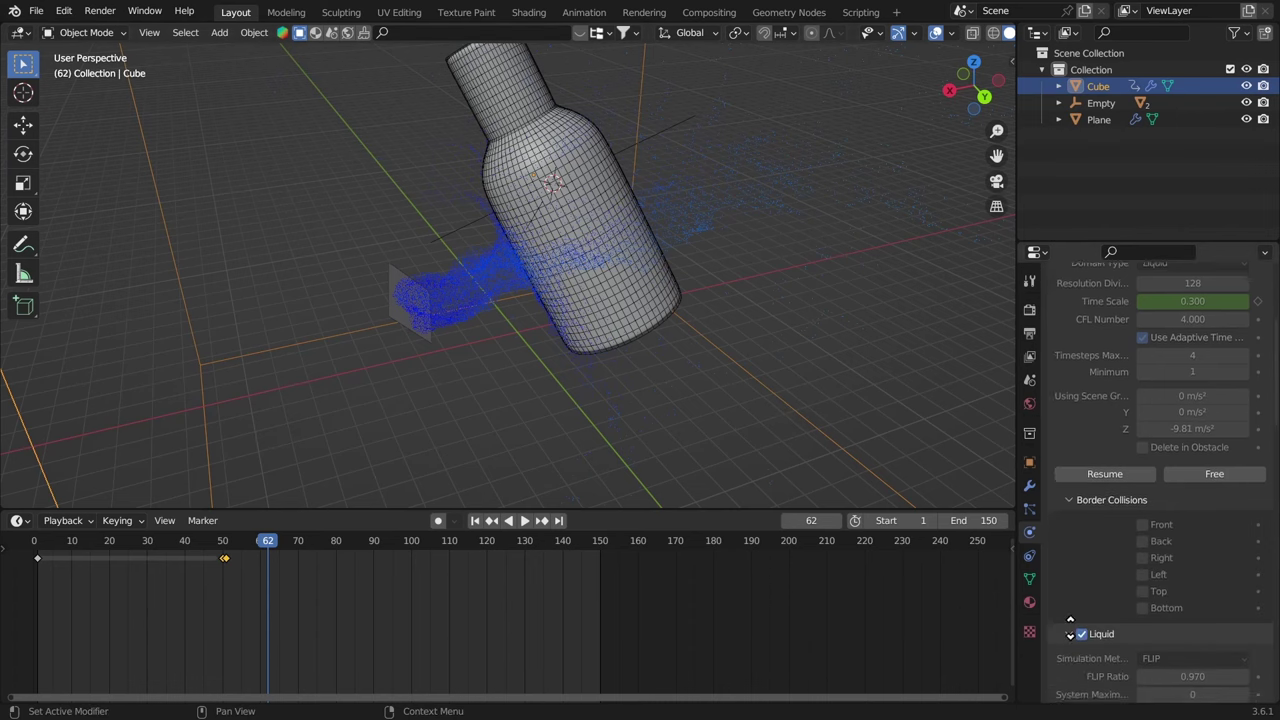
{"action": "scroll", "coordinate": [1110, 635], "scroll_direction": "down", "scroll_amount": 2}
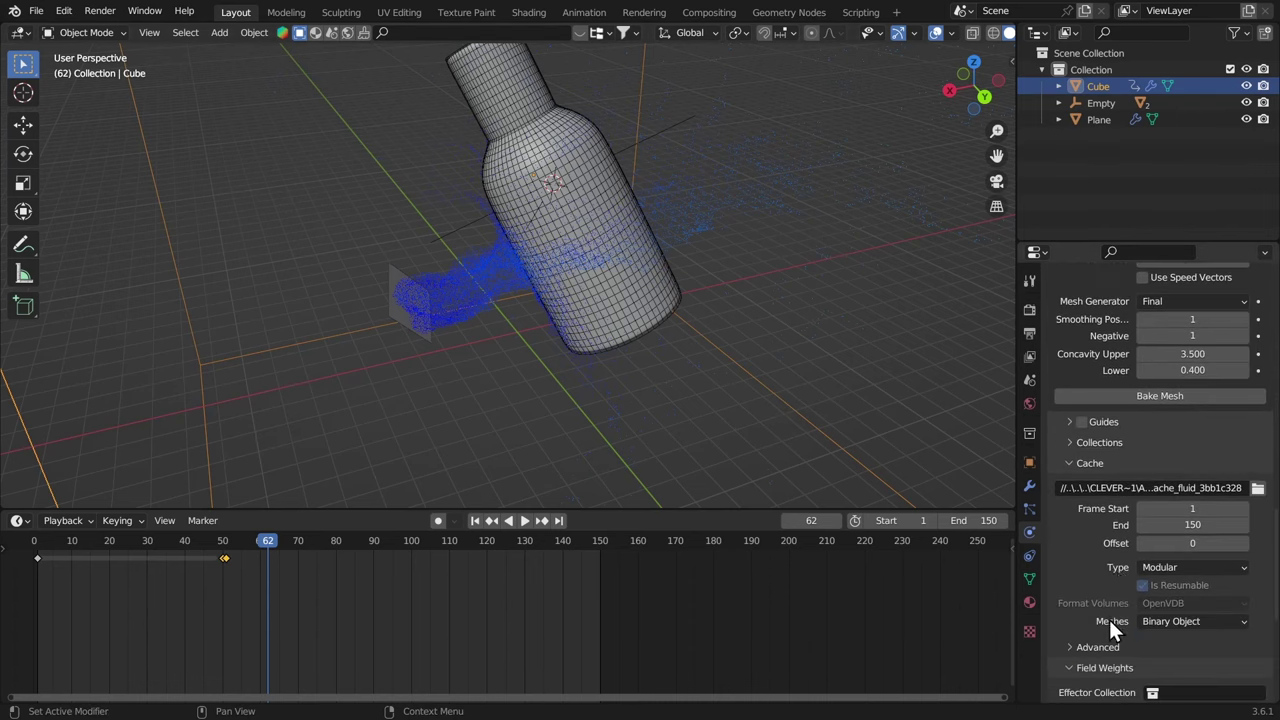
{"action": "scroll", "coordinate": [1115, 590], "scroll_direction": "up", "scroll_amount": 3}
{"action": "left_click", "coordinate": [1115, 525]}
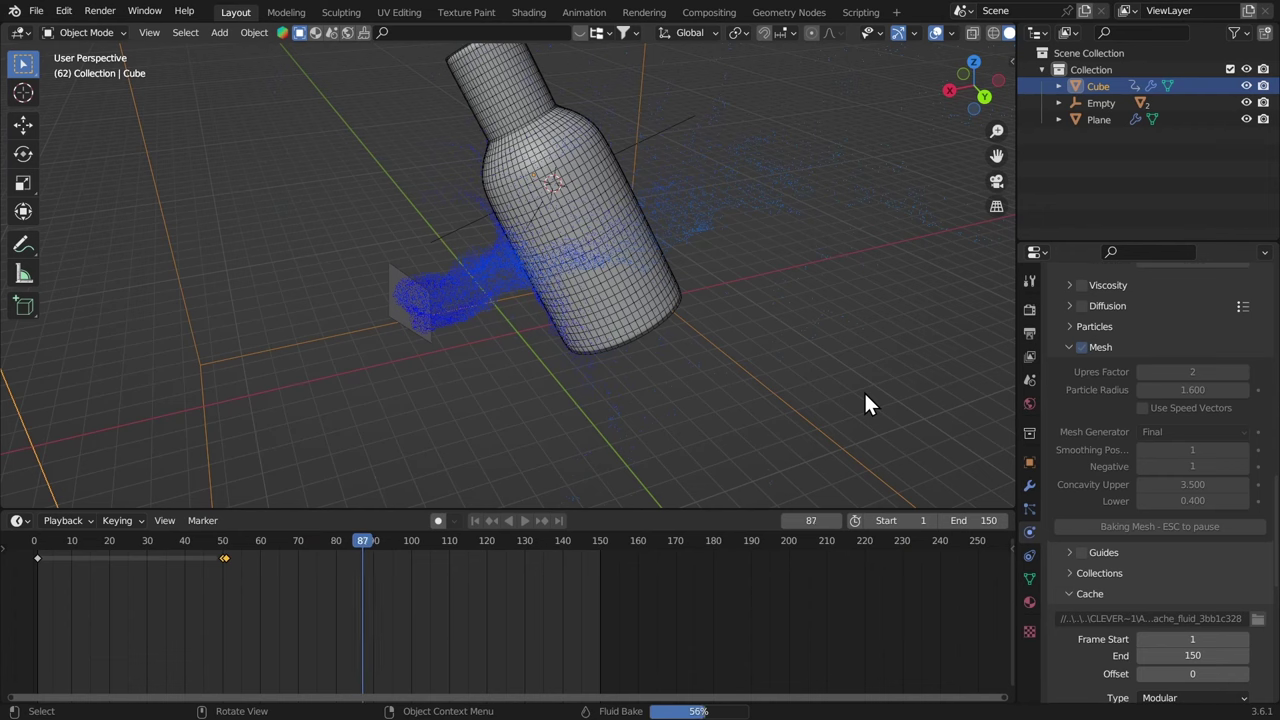
{"action": "key", "text": "Escape"}
Display the fluid domain as Solid instead of wireframe, then deselect the Cube
{"action": "key", "text": "q"}
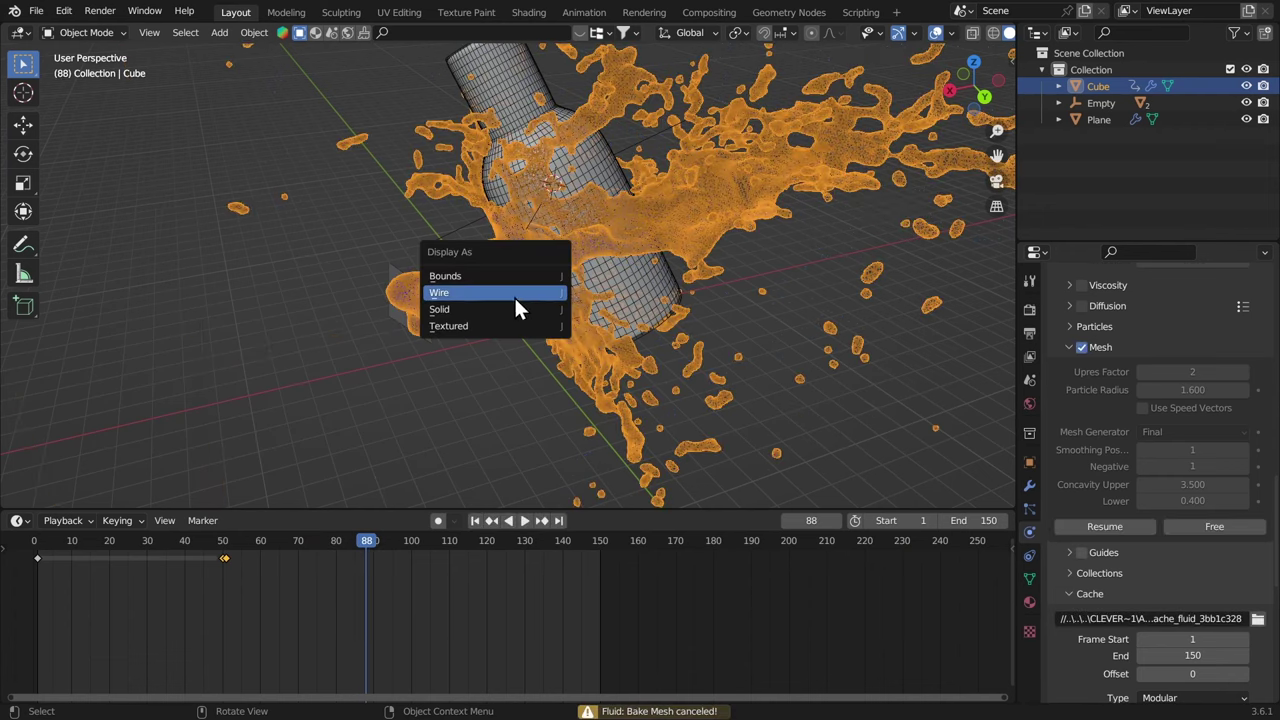
{"action": "left_click", "coordinate": [507, 309]}
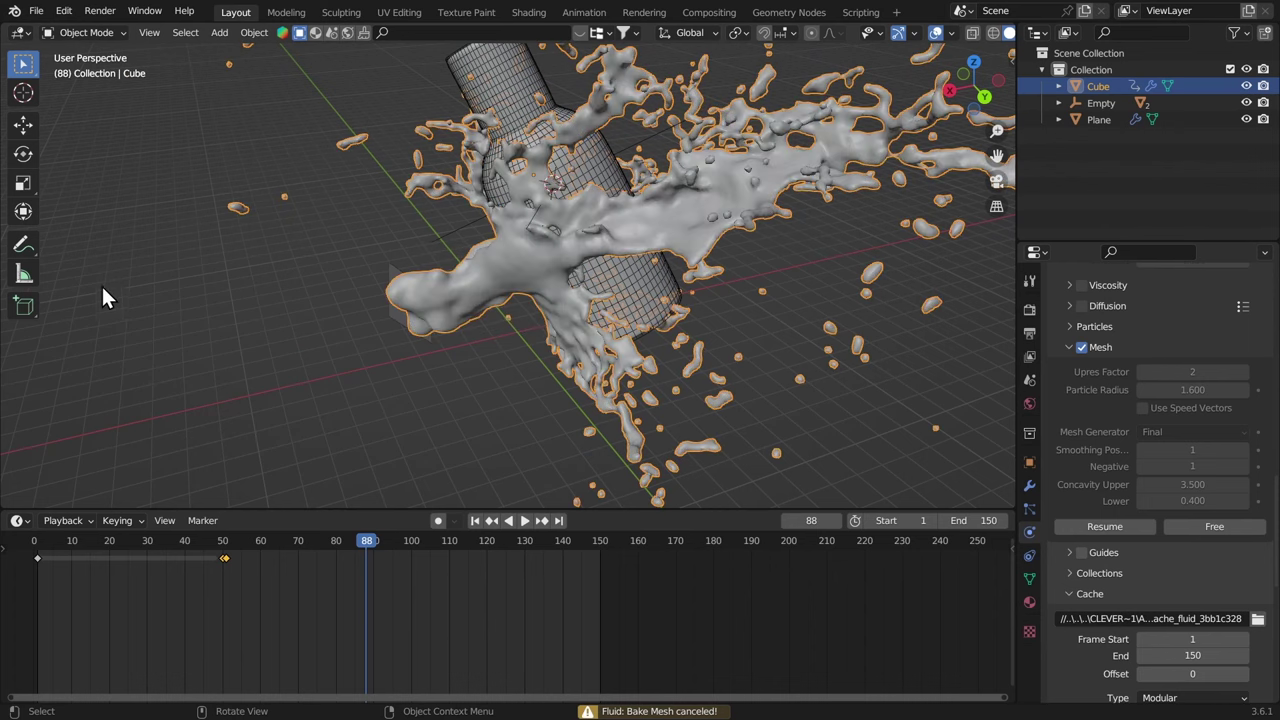
{"action": "left_click", "coordinate": [107, 333]}
Replay the baked splash from the first frame while orbiting the view
{"action": "left_click", "coordinate": [39, 542]}
{"action": "key", "text": "space"}
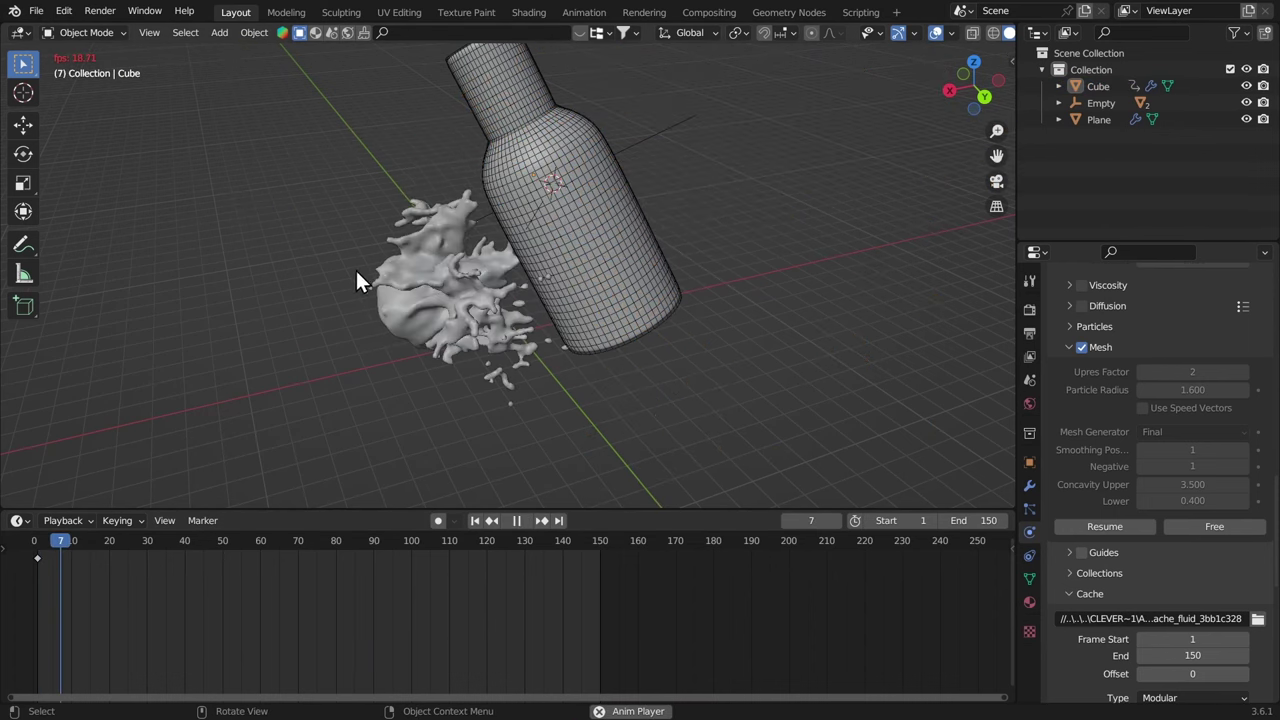
{"action": "middle_click_drag", "start_coordinate": [355, 268], "coordinate": [567, 280]}
{"action": "key", "text": "space"}
{"action": "key", "text": "space"}
{"action": "key", "text": "space"}
Enable the Cube domain's Smooth modifier in edit mode
{"action": "left_click", "coordinate": [567, 280]}
{"action": "left_click", "coordinate": [1029, 485]}
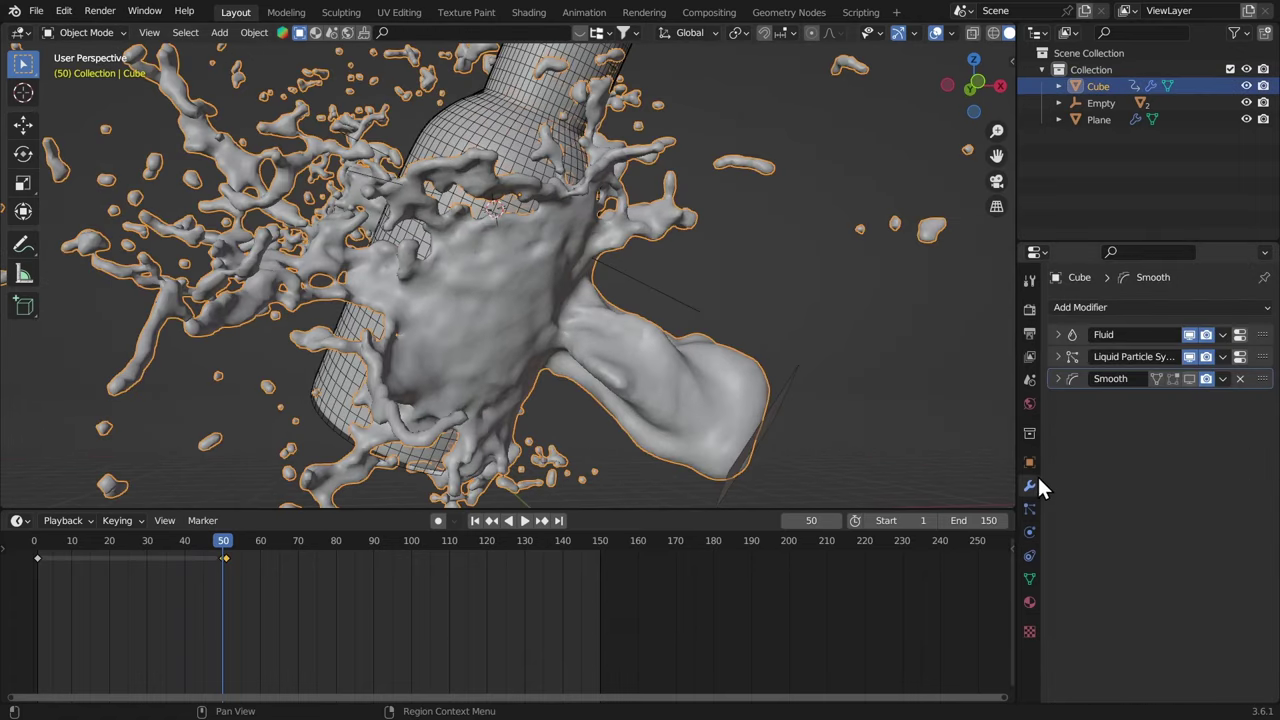
{"action": "left_click", "coordinate": [1189, 378]}
{"action": "left_click", "coordinate": [851, 292]}
Hide viewport overlays, zoom onto the splash, and play it, pausing at frame 41
{"action": "middle_click_drag", "start_coordinate": [851, 292], "coordinate": [873, 63]}
{"action": "left_click", "coordinate": [936, 32]}
{"action": "middle_click_drag", "start_coordinate": [880, 120], "coordinate": [711, 180]}
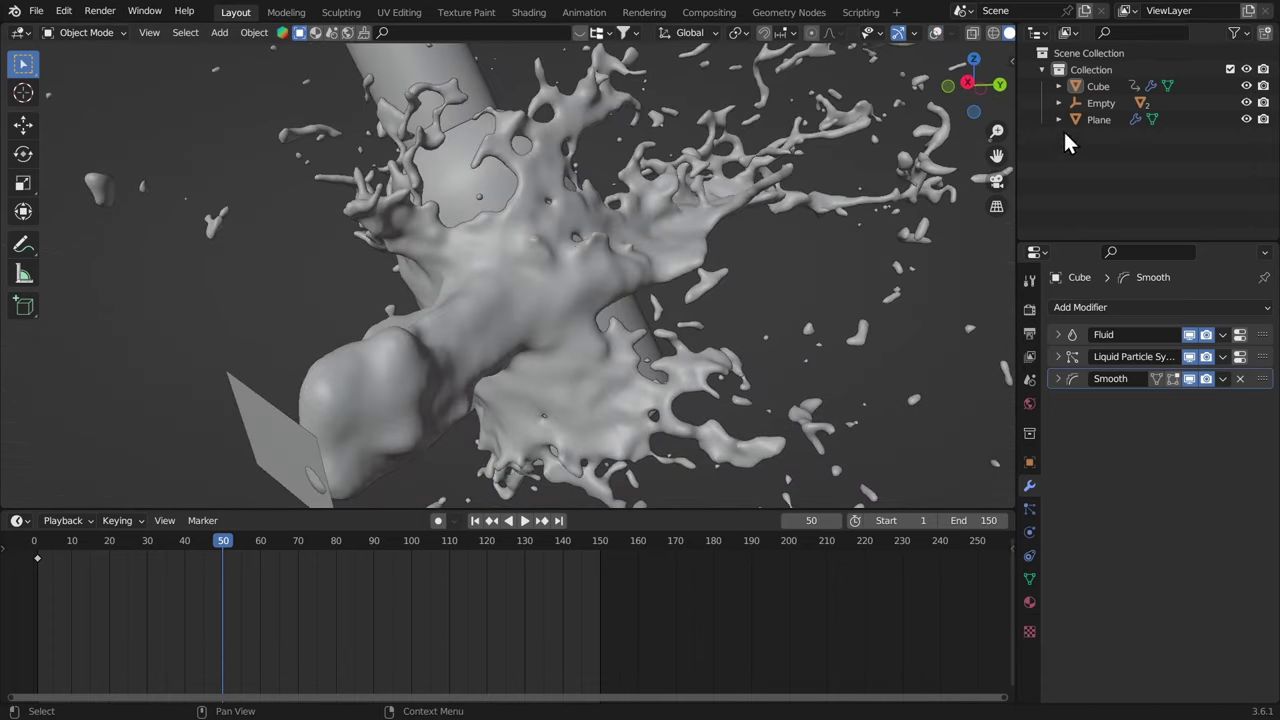
{"action": "middle_click_drag", "start_coordinate": [660, 240], "coordinate": [460, 309]}
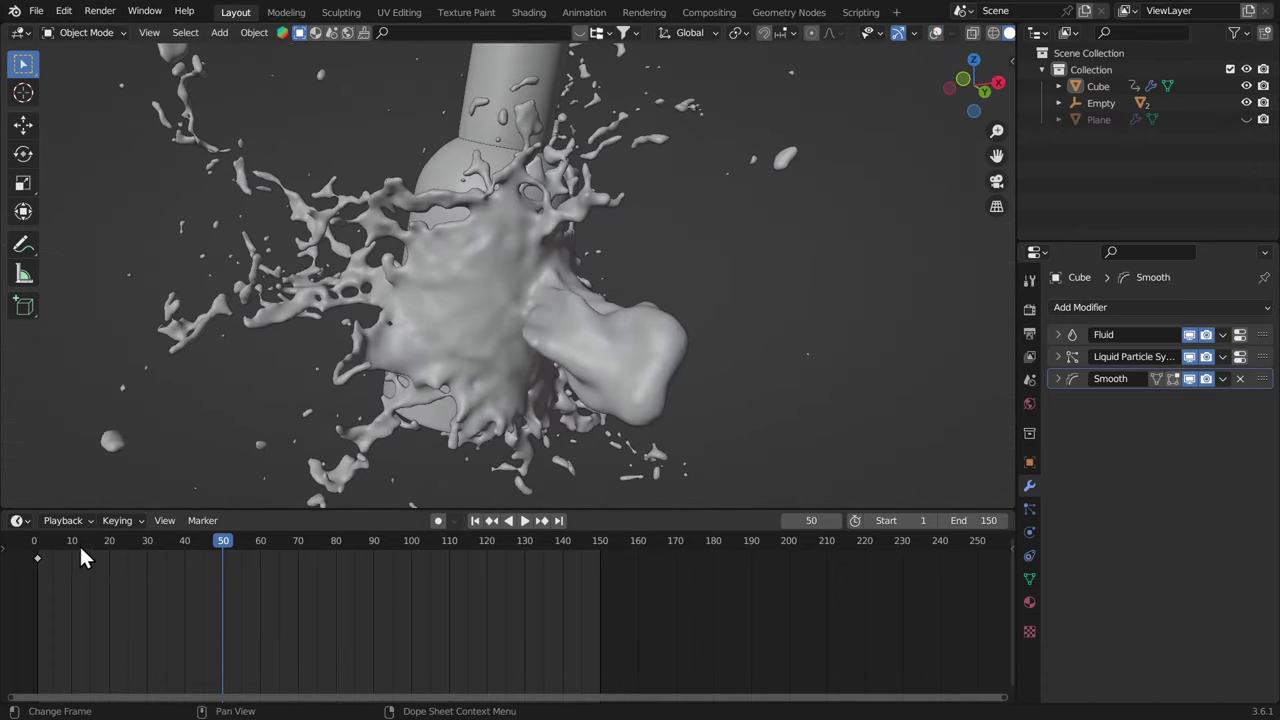
{"action": "left_click", "coordinate": [35, 549]}
{"action": "key", "text": "space"}
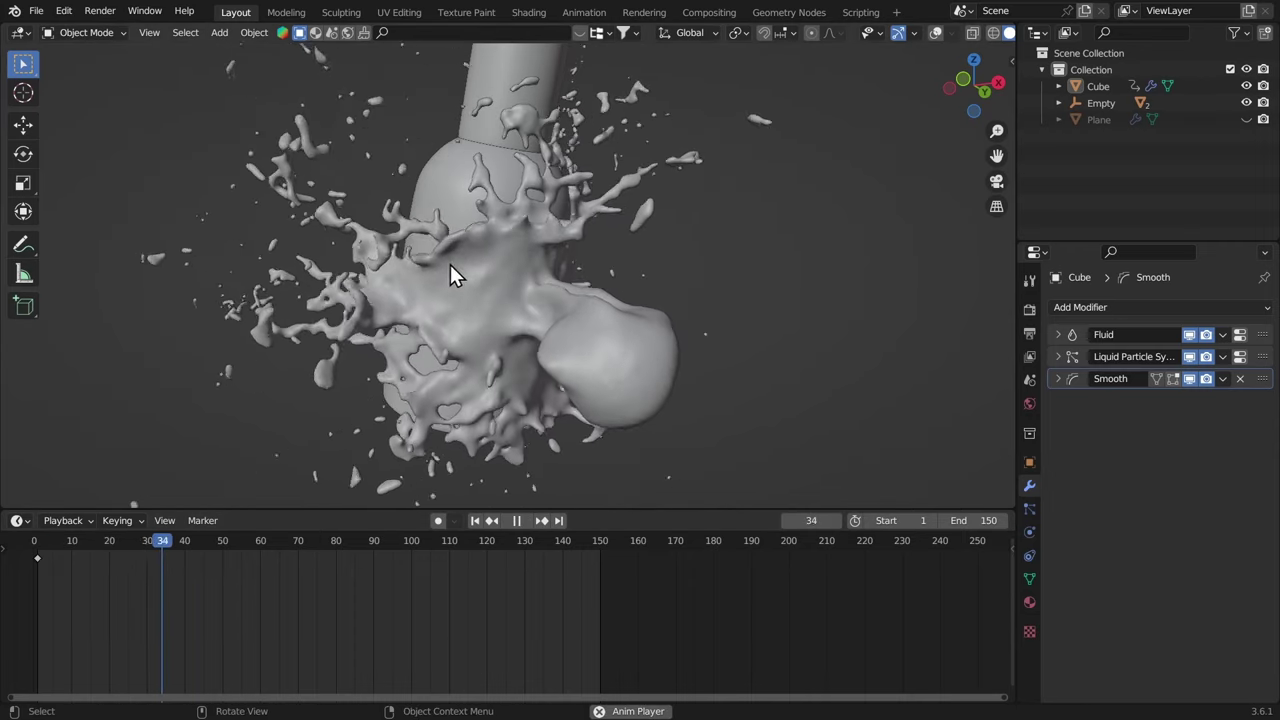
{"action": "key", "text": "space"}
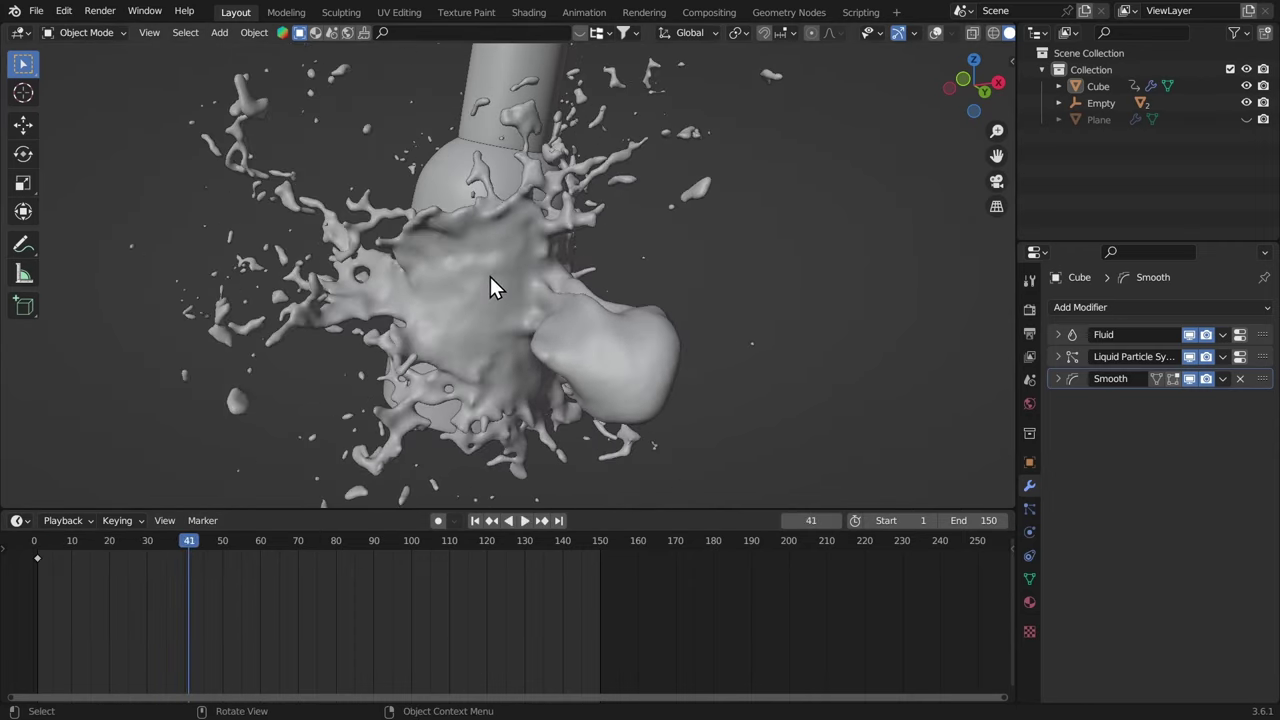
Replay the smoothed splash from the start frame with overlays hidden
{"action": "left_click", "coordinate": [937, 33]}
{"action": "key", "text": "space"}
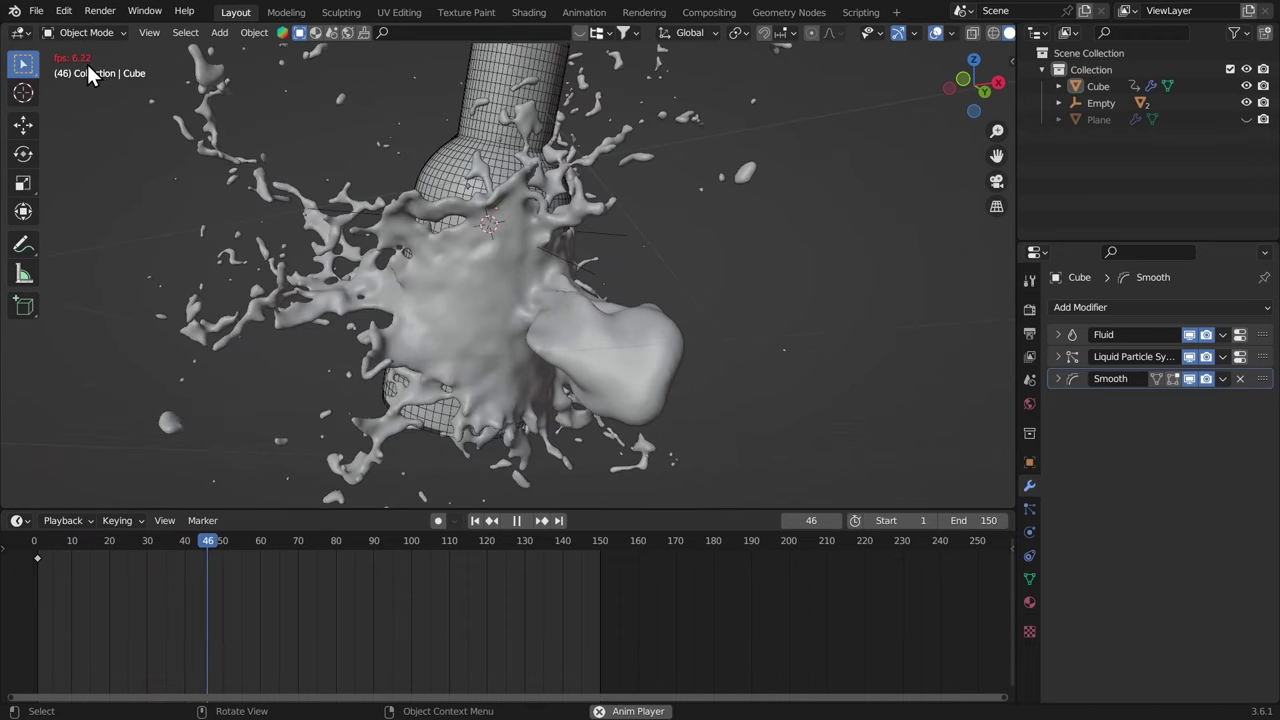
{"action": "left_click", "coordinate": [937, 33]}
{"action": "key", "text": "shift+Left"}
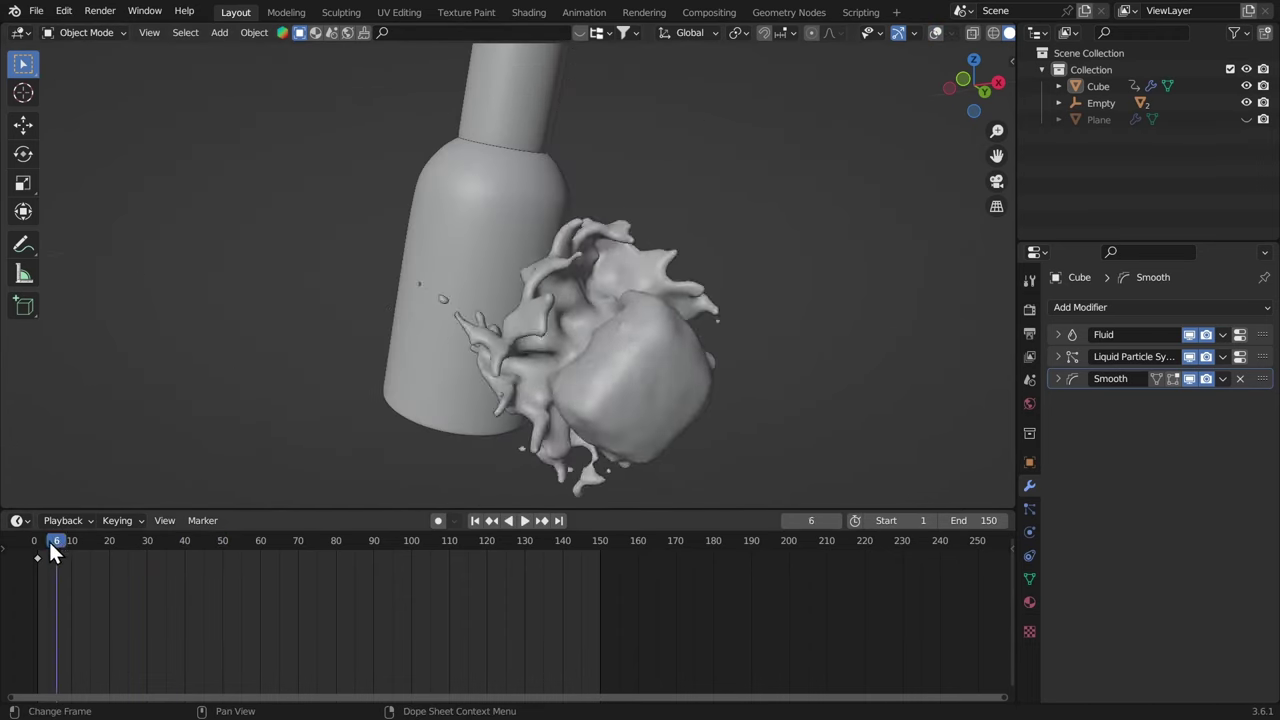
{"action": "key", "text": "space"}
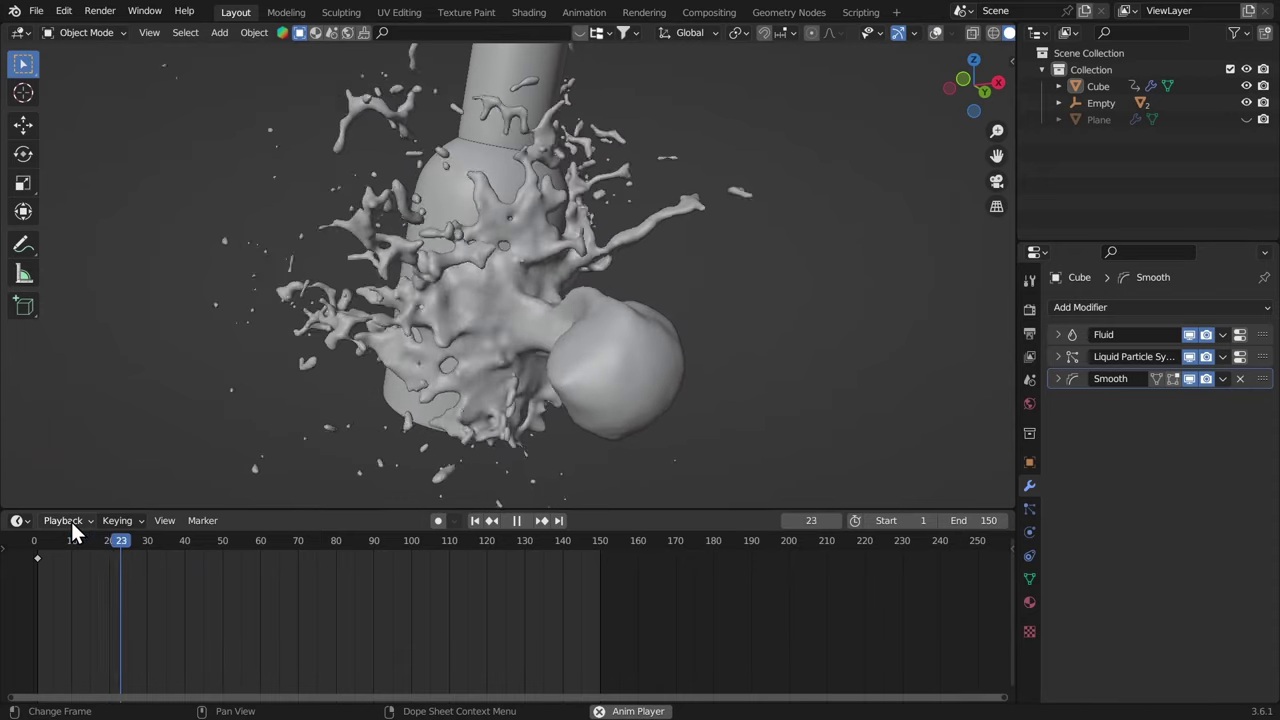
{"action": "middle_click_drag", "start_coordinate": [501, 298], "coordinate": [544, 302]}
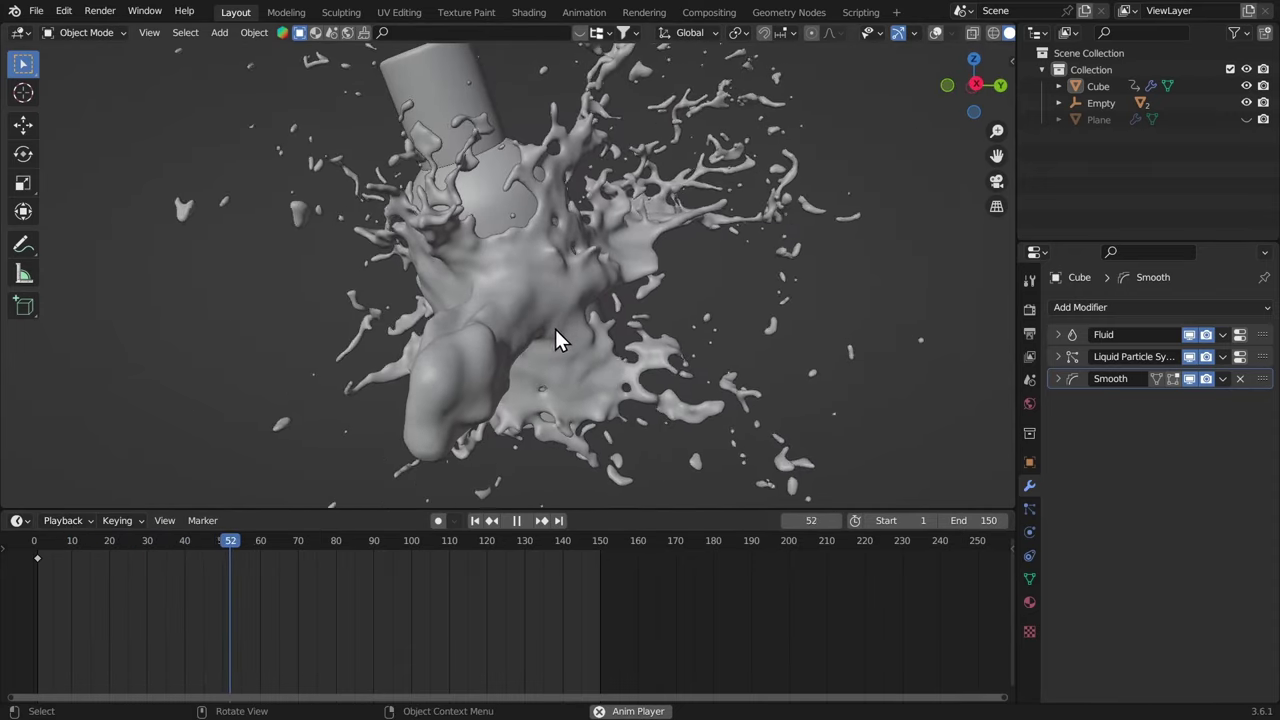
Stop playback, maximize the viewport, and switch to Rendered shading
{"action": "key", "text": "space"}
{"action": "mouse_move", "coordinate": [462, 294]}
{"action": "middle_mouse_down"}
{"action": "mouse_move", "coordinate": [568, 289]}
{"action": "mouse_move", "coordinate": [509, 298]}
{"action": "mouse_move", "coordinate": [540, 290]}
{"action": "middle_mouse_up"}
{"action": "key", "text": "ctrl+space"}
{"action": "key", "text": "z"}
{"action": "left_click", "coordinate": [559, 273]}
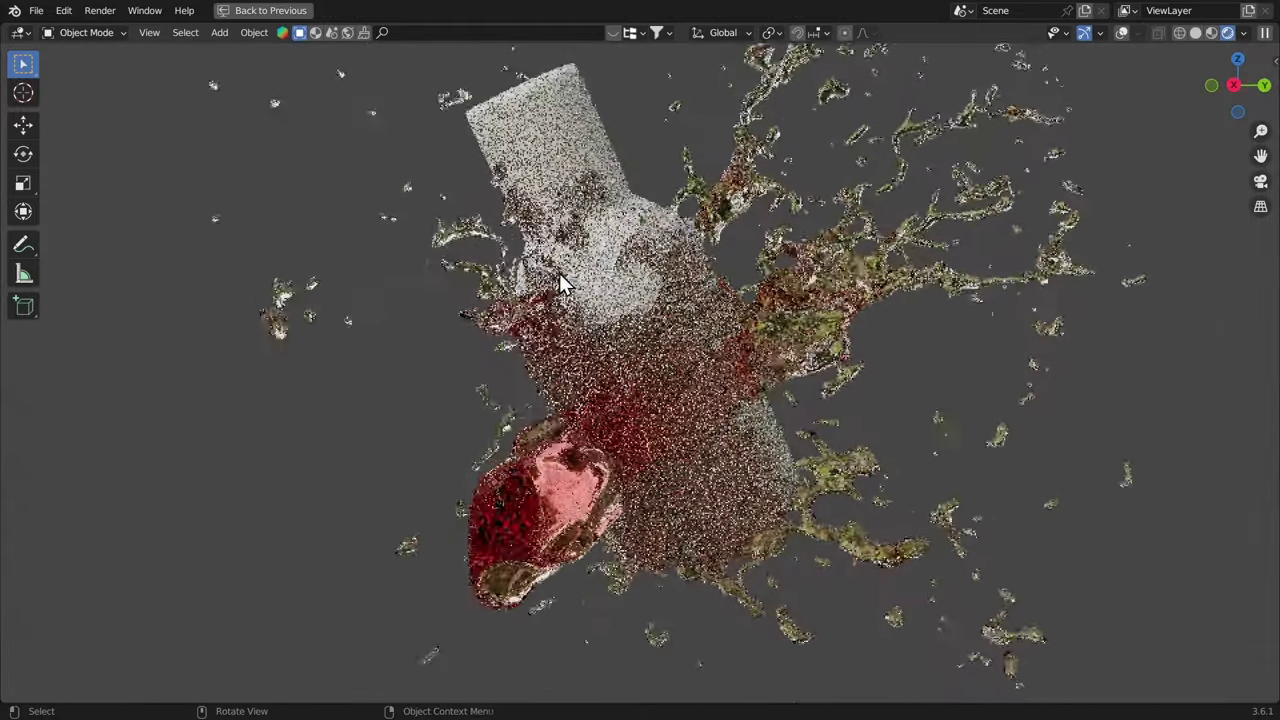
Inspect the rendered splash, return to Solid shading, and re-maximize the viewport
{"action": "mouse_move", "coordinate": [430, 345]}
{"action": "middle_mouse_down"}
{"action": "mouse_move", "coordinate": [524, 328]}
{"action": "mouse_move", "coordinate": [392, 334]}
{"action": "mouse_move", "coordinate": [440, 327]}
{"action": "mouse_move", "coordinate": [437, 340]}
{"action": "mouse_move", "coordinate": [491, 371]}
{"action": "middle_mouse_up"}
{"action": "key", "text": "z"}
{"action": "left_click", "coordinate": [643, 331]}
{"action": "key", "text": "ctrl+space"}
{"action": "middle_click_drag", "start_coordinate": [615, 255], "coordinate": [600, 332]}
{"action": "key", "text": "ctrl+space"}
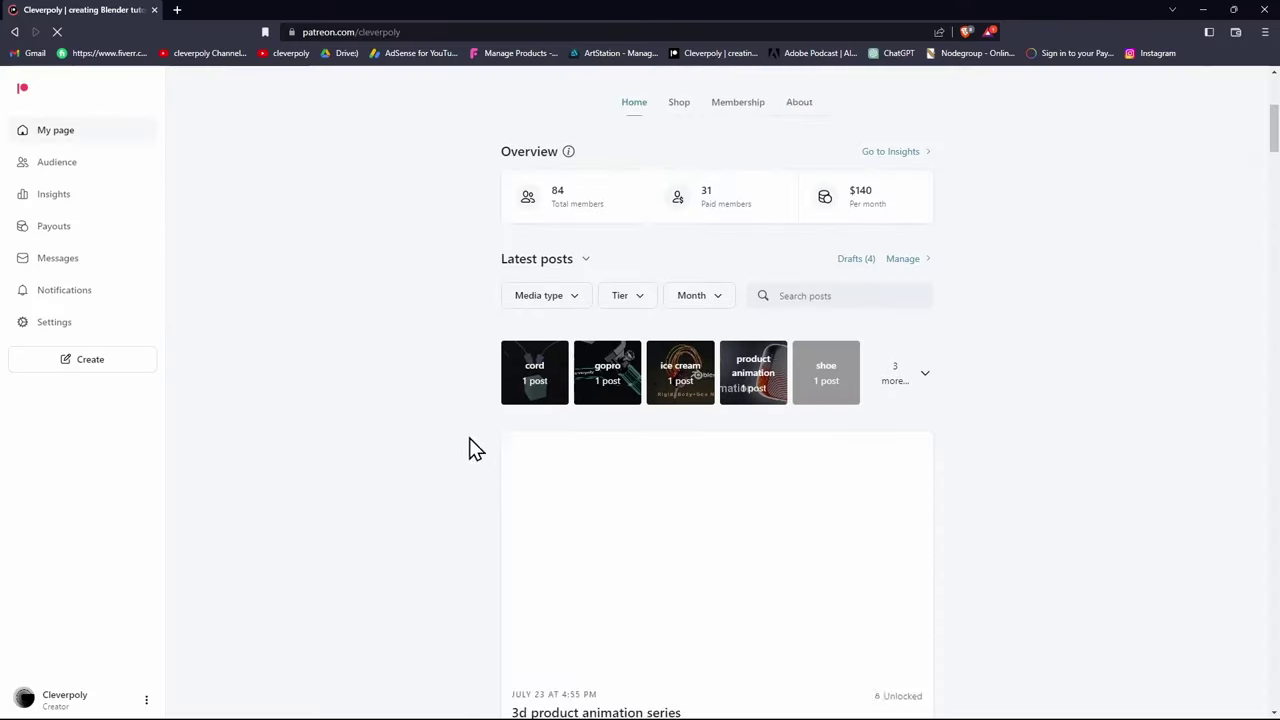
Open the Patreon Shop tab listing H2O droplet simulation ($10) and Textify ($25)
{"action": "scroll", "coordinate": [455, 380], "scroll_direction": "down", "scroll_amount": 5}
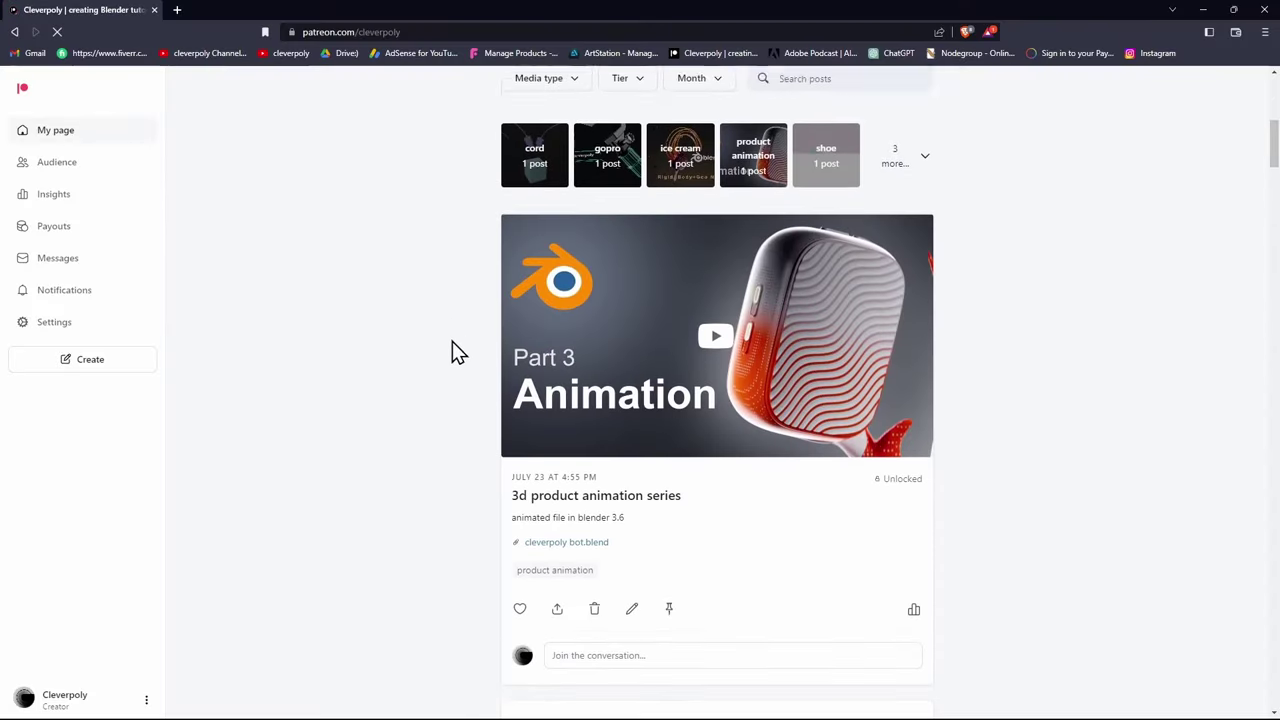
{"action": "scroll", "coordinate": [429, 289], "scroll_direction": "down", "scroll_amount": 15}
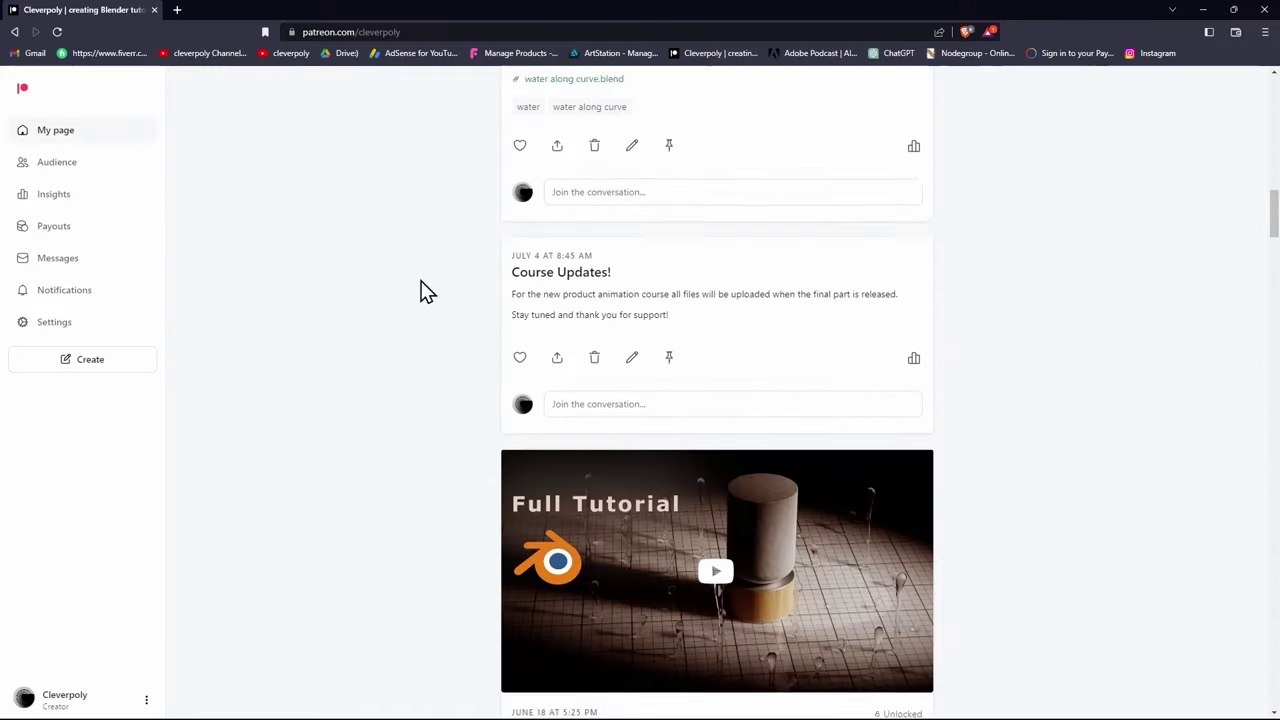
{"action": "scroll", "coordinate": [414, 286], "scroll_direction": "down", "scroll_amount": 4}
{"action": "scroll", "coordinate": [437, 451], "scroll_direction": "up", "scroll_amount": 20}
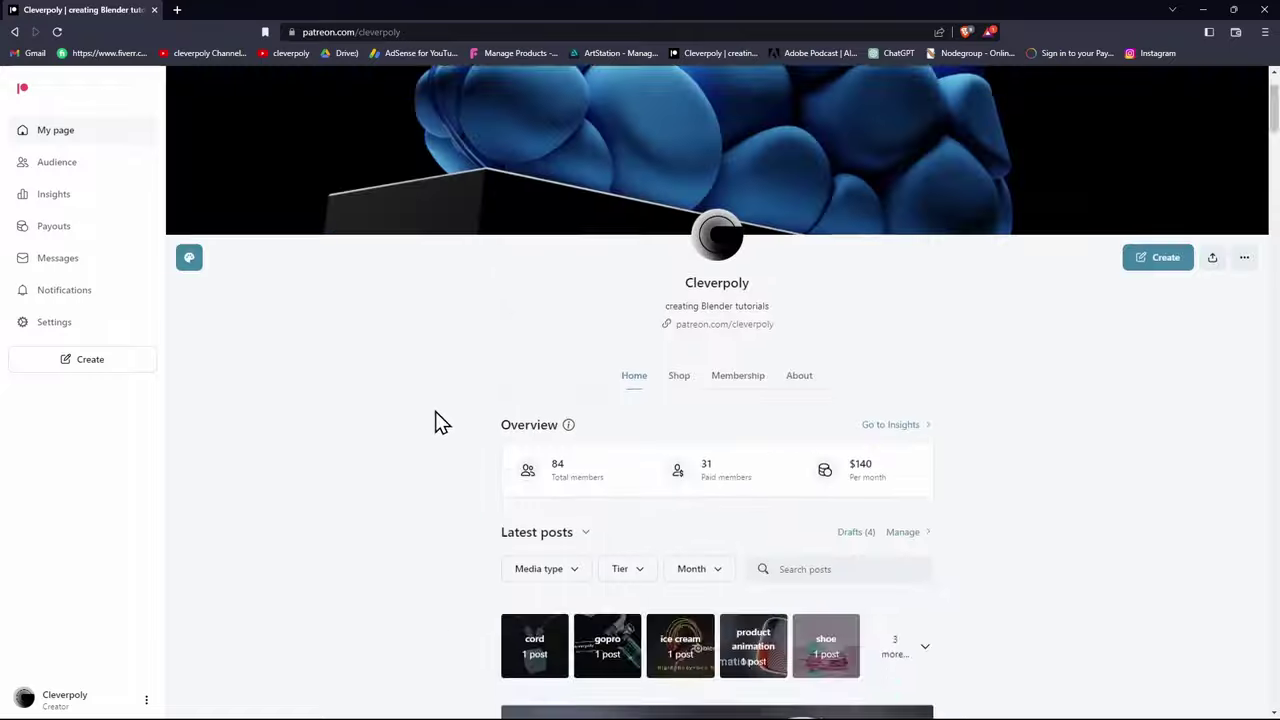
{"action": "scroll", "coordinate": [703, 297], "scroll_direction": "down", "scroll_amount": 2}
{"action": "left_click", "coordinate": [679, 293]}
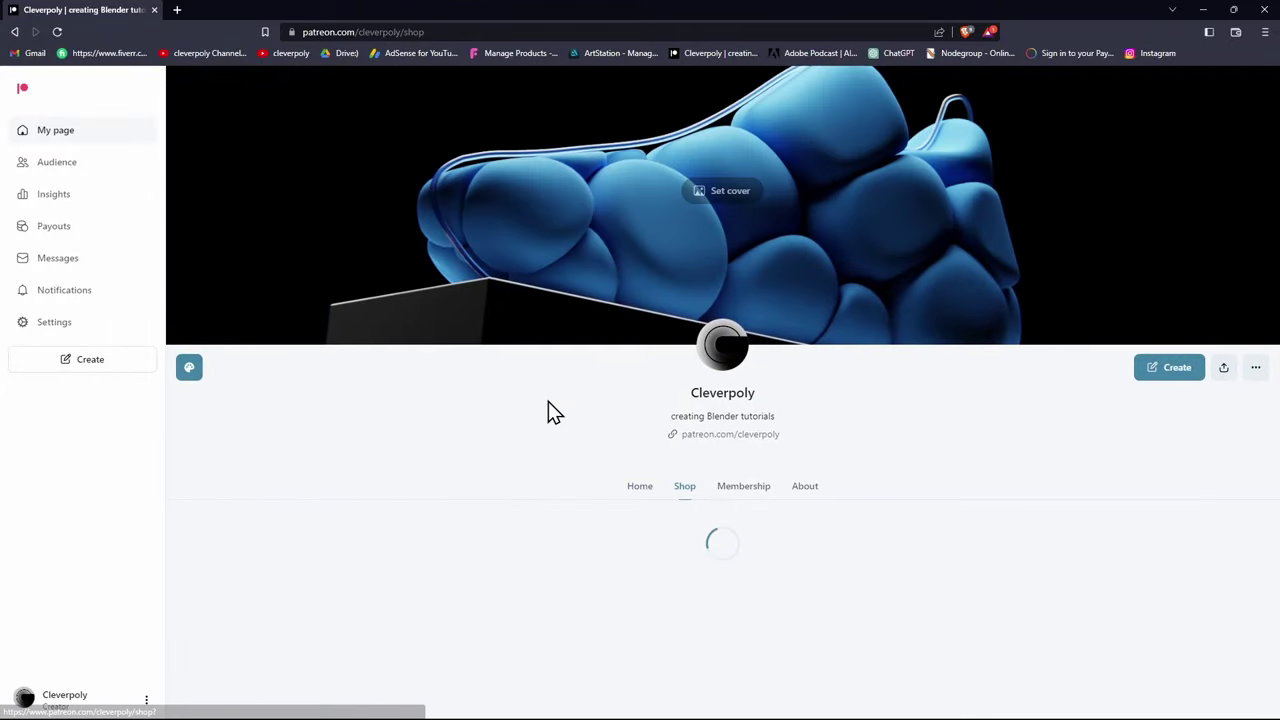
{"action": "scroll", "coordinate": [549, 411], "scroll_direction": "down", "scroll_amount": 3}
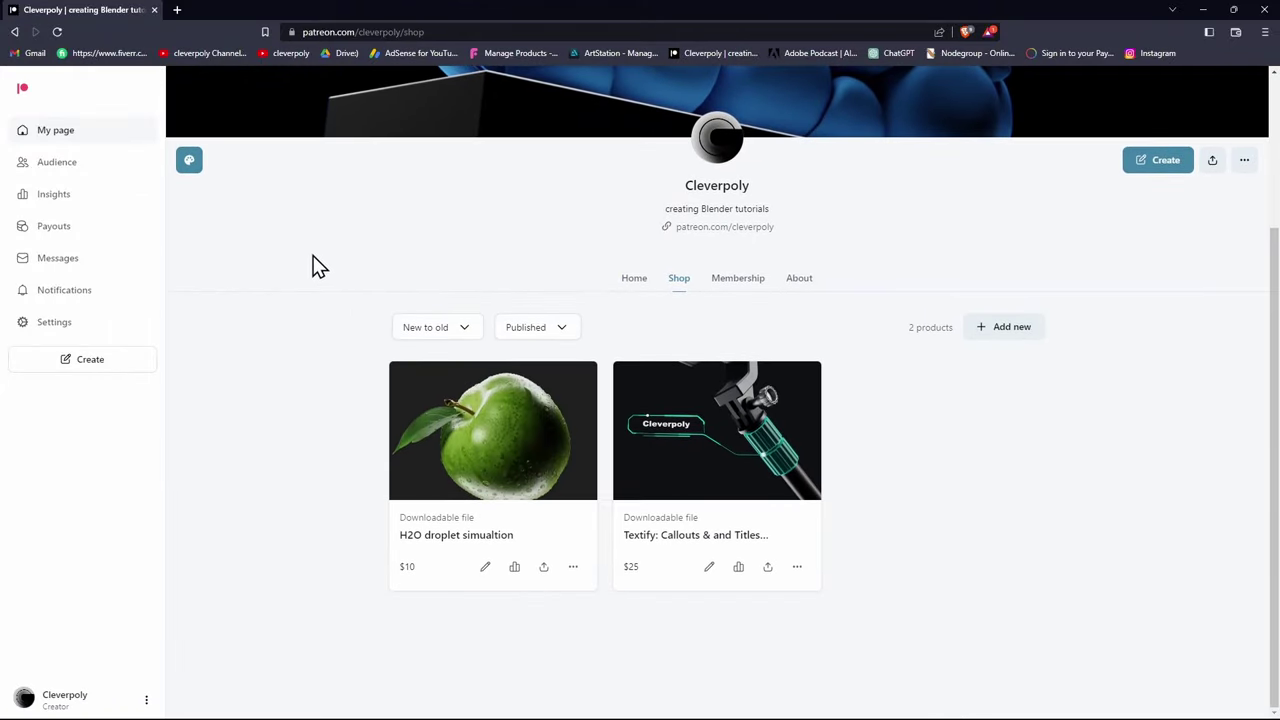